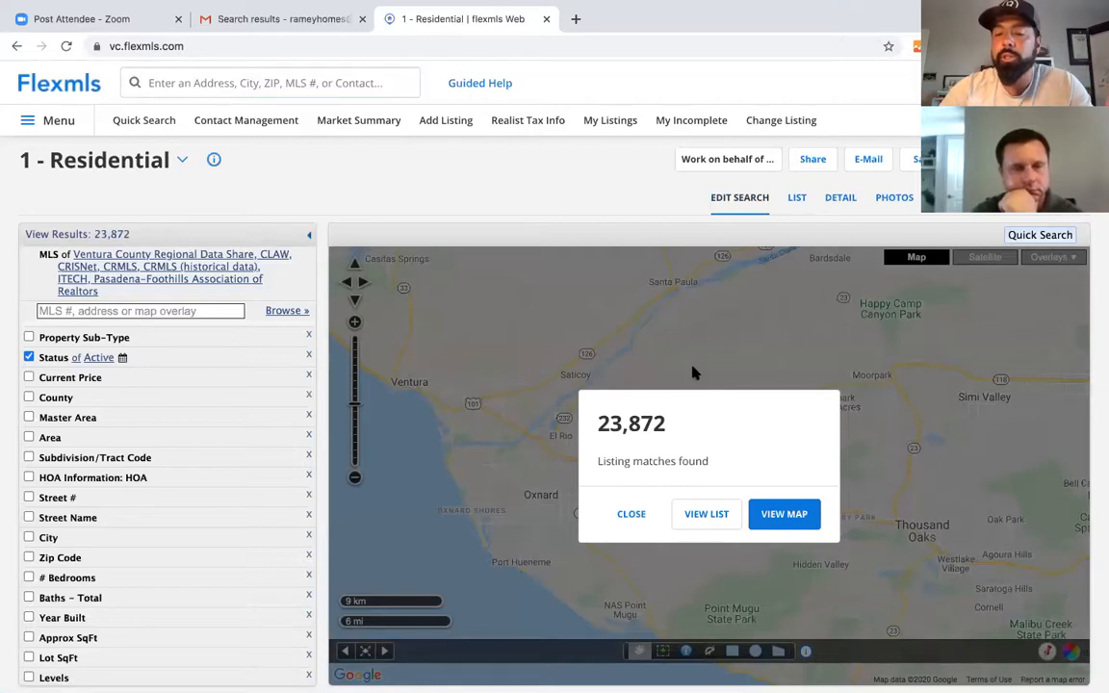
- Close the 23,872 listing-matches notice and scroll through the residential search criteria
left_click(623, 521)
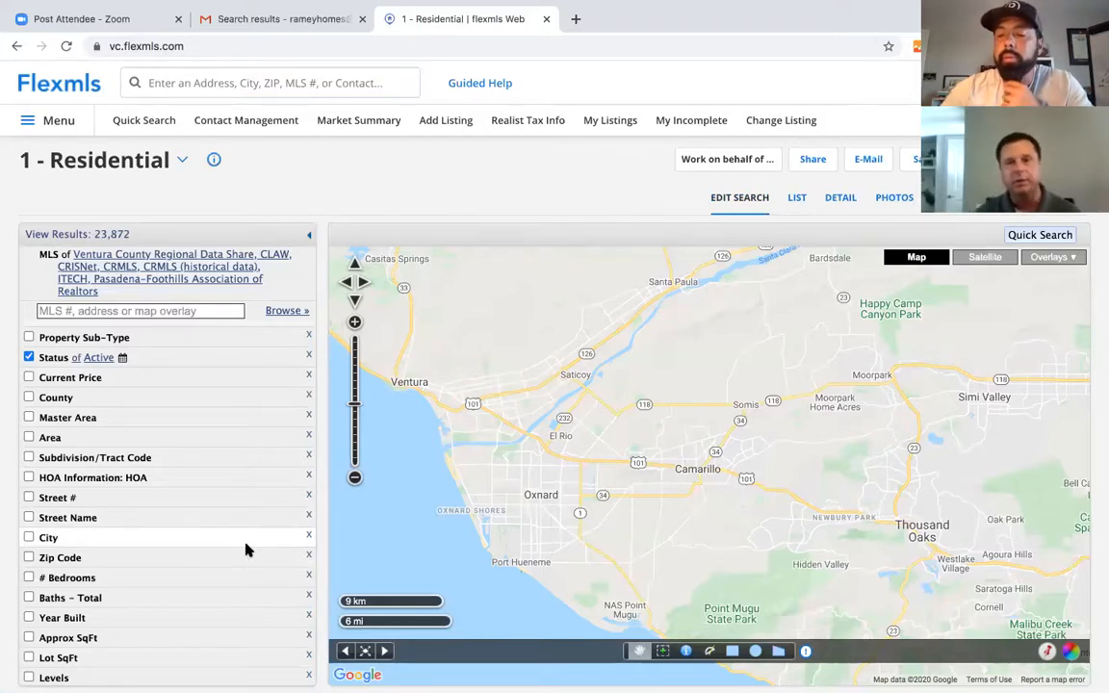
scroll(246, 549, "down", 1)
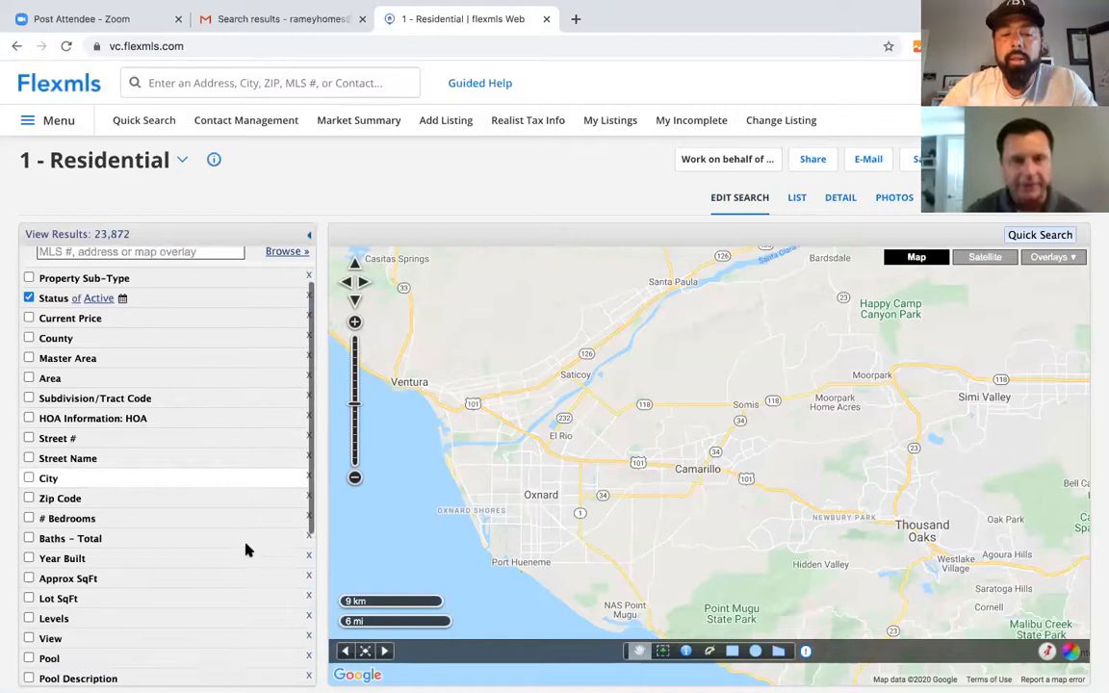
scroll(245, 549, "up", 1)
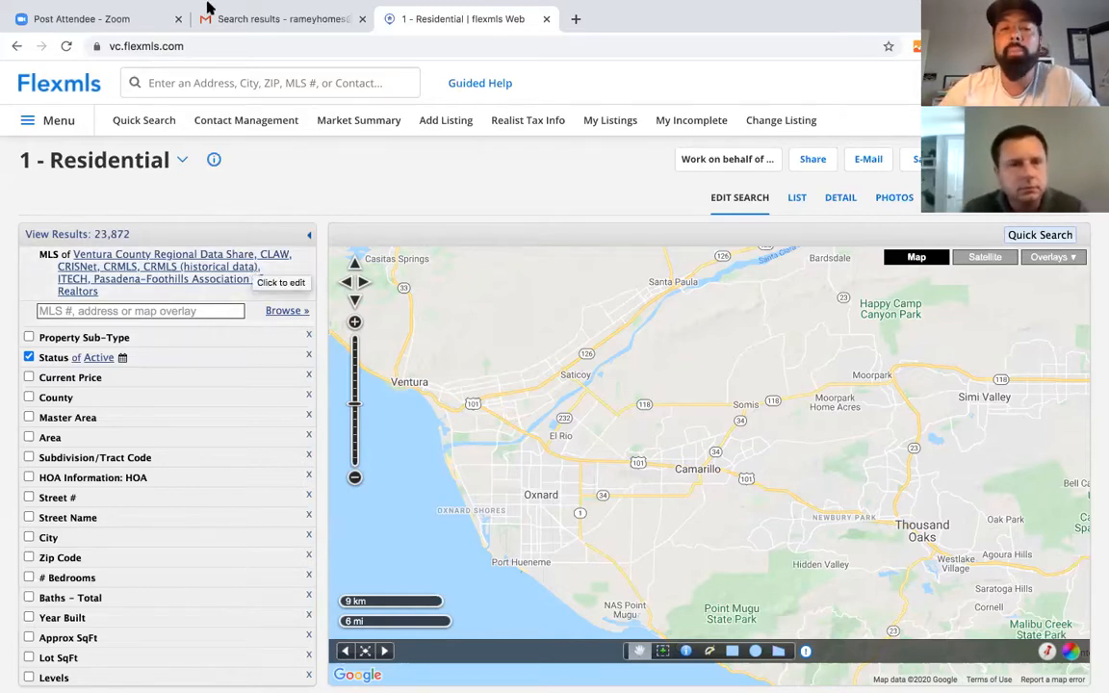
- Show the Recent Searches and Quick Launch History list under the top search box
left_click(204, 117)
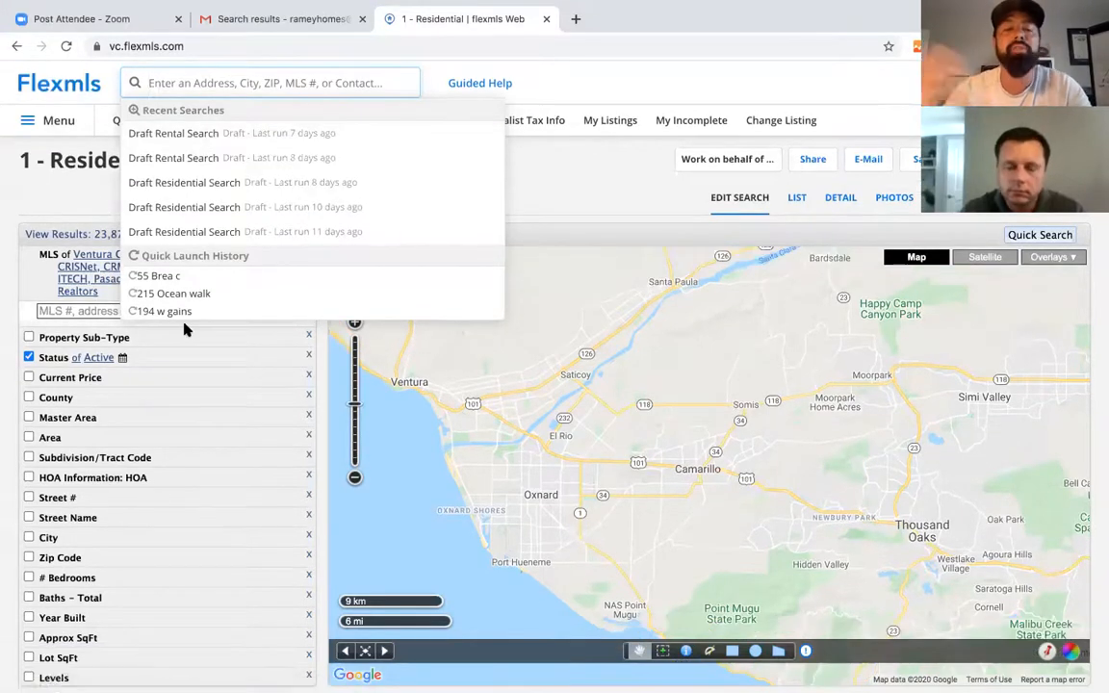
left_click(596, 84)
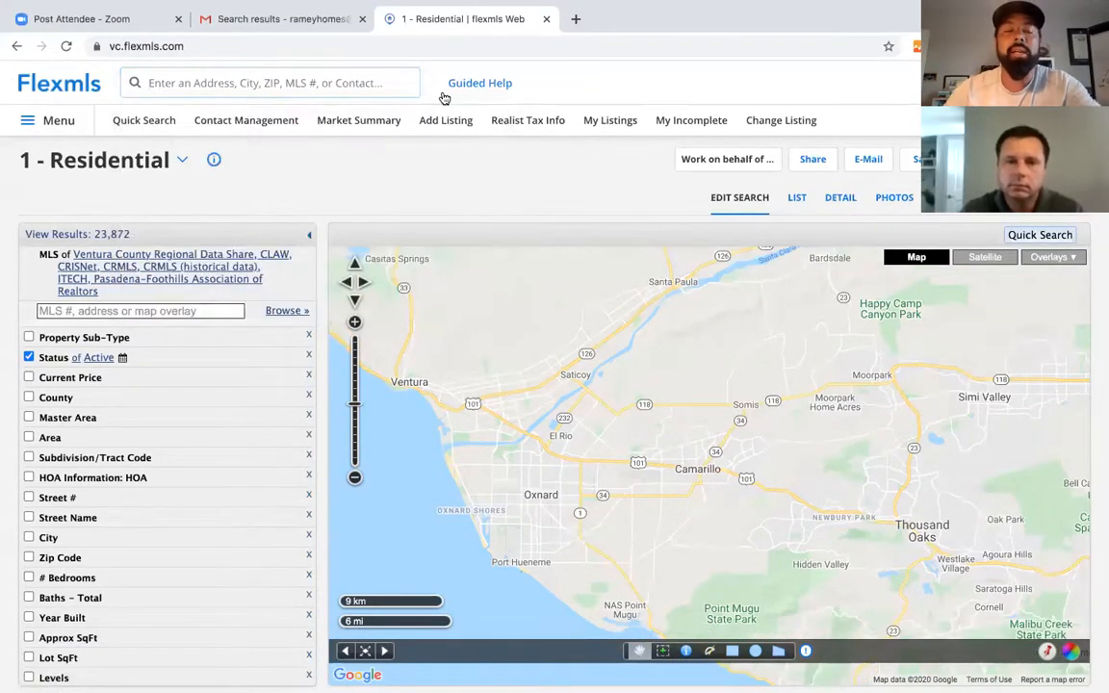
left_click(296, 86)
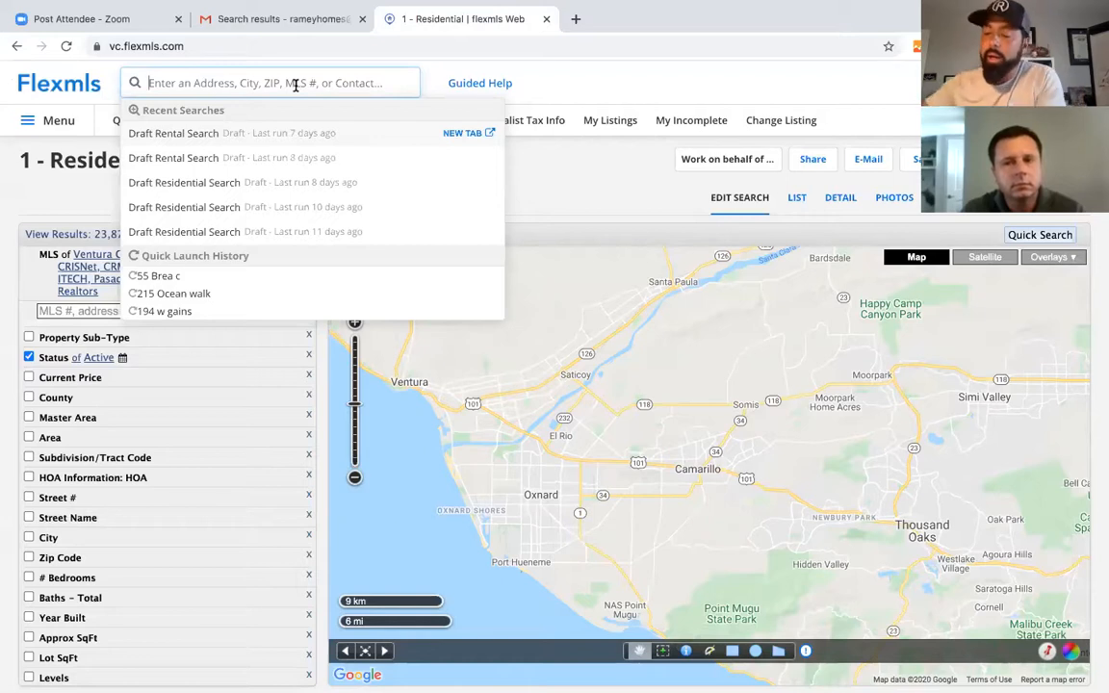
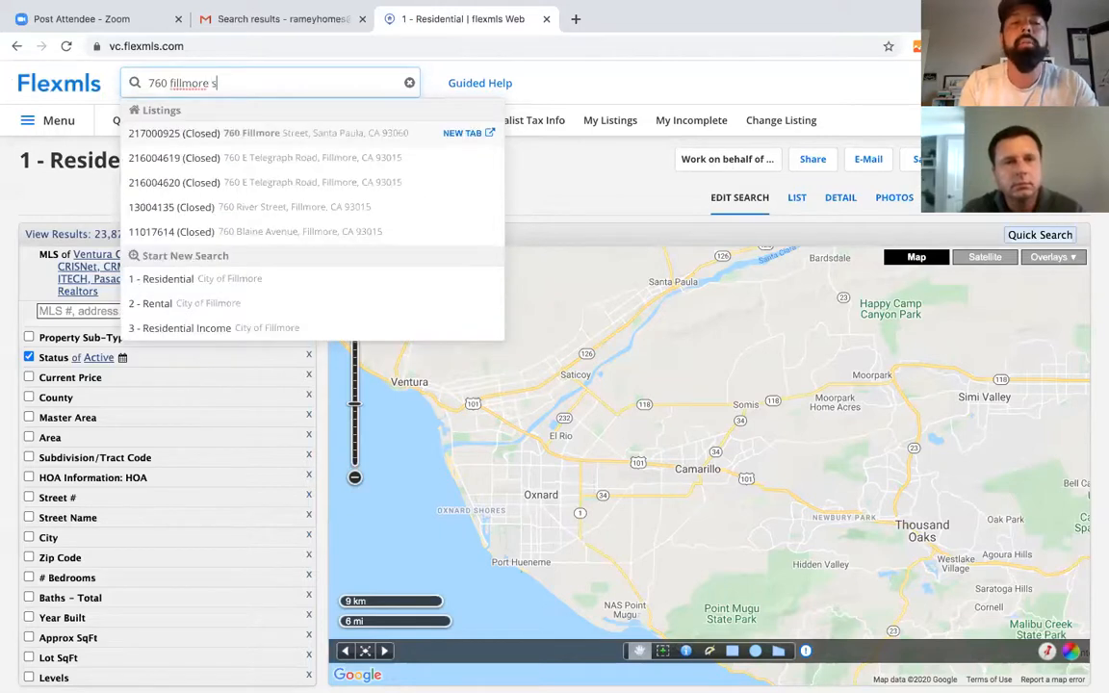
left_click(278, 132)
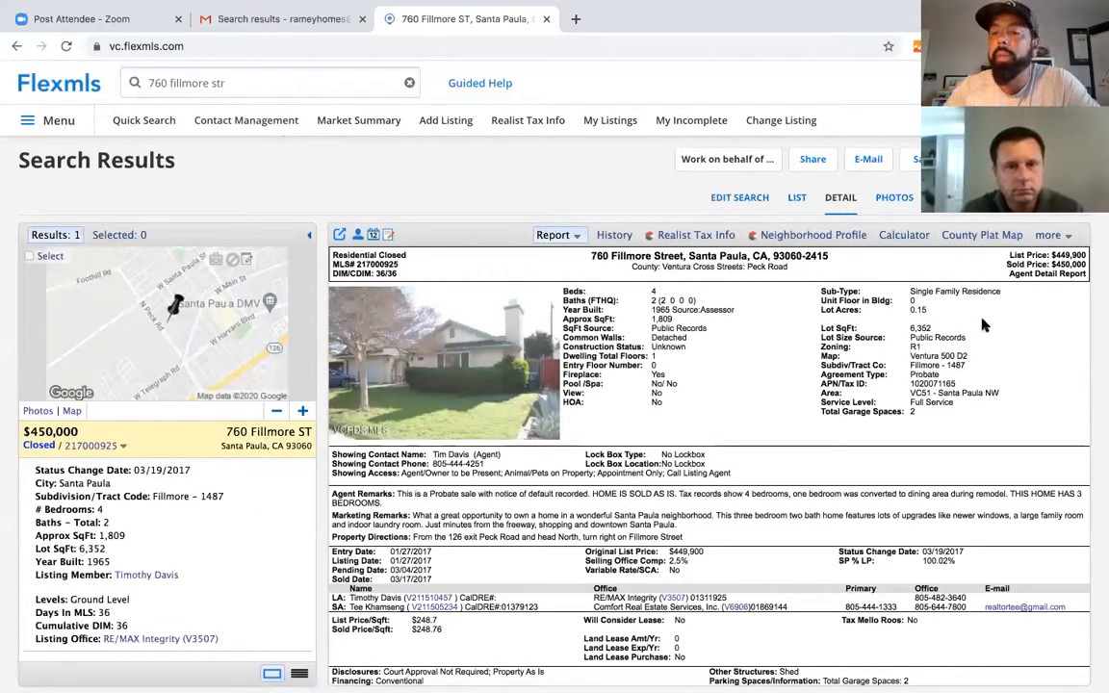
left_click(876, 196)
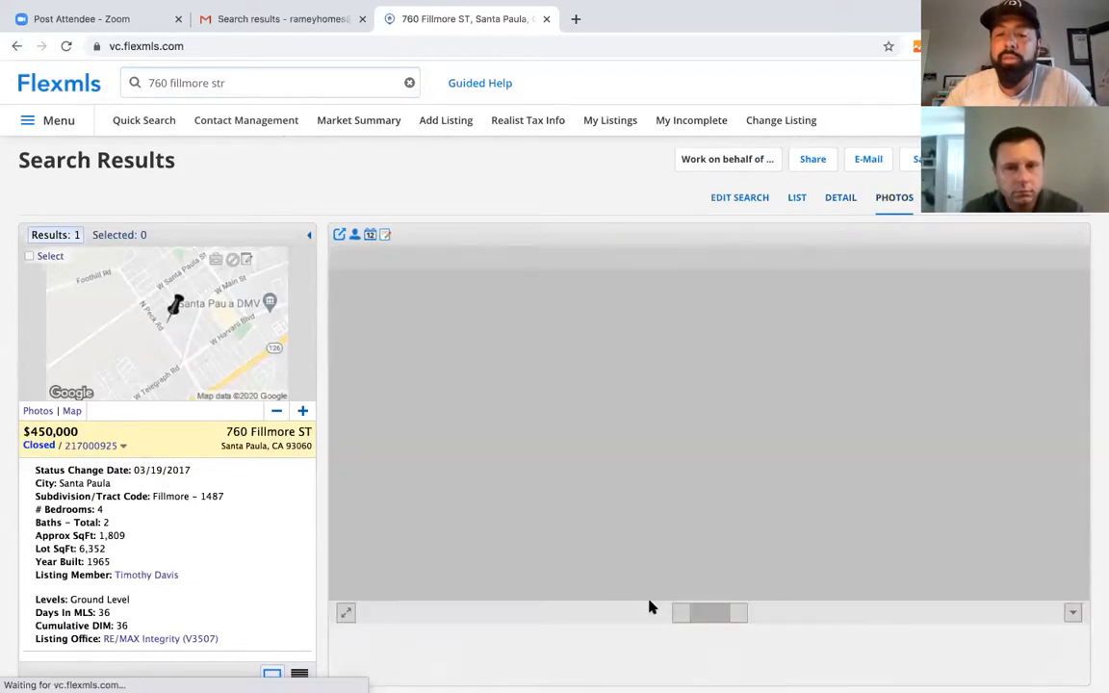
left_click(740, 614)
left_click(740, 615)
left_click(740, 615)
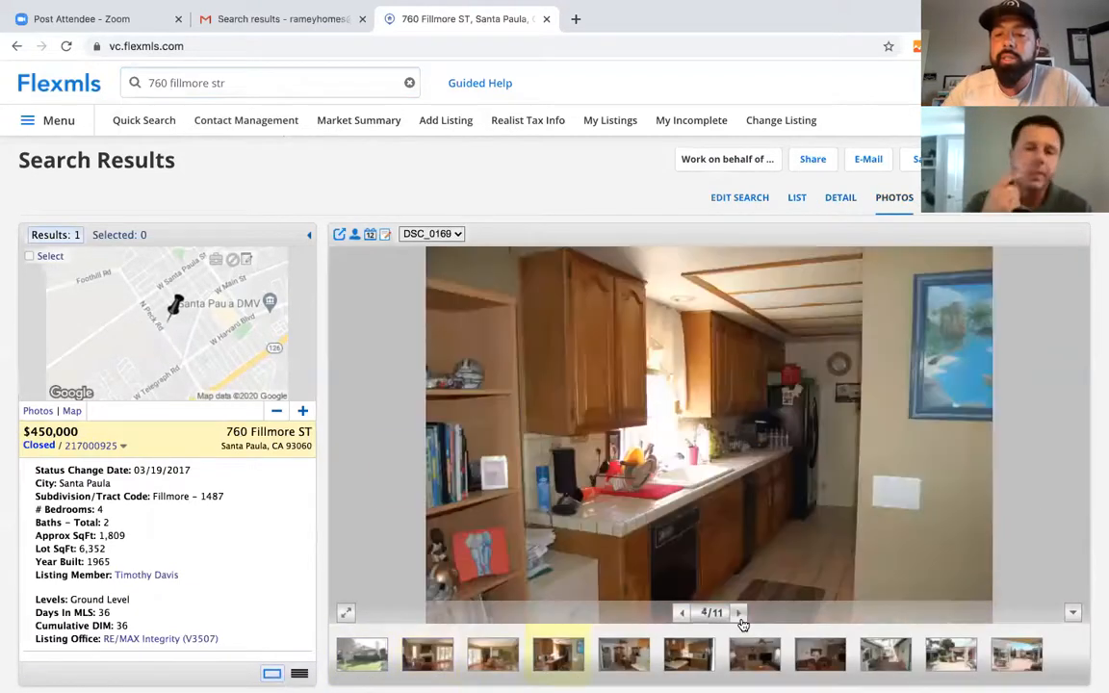
left_click(740, 614)
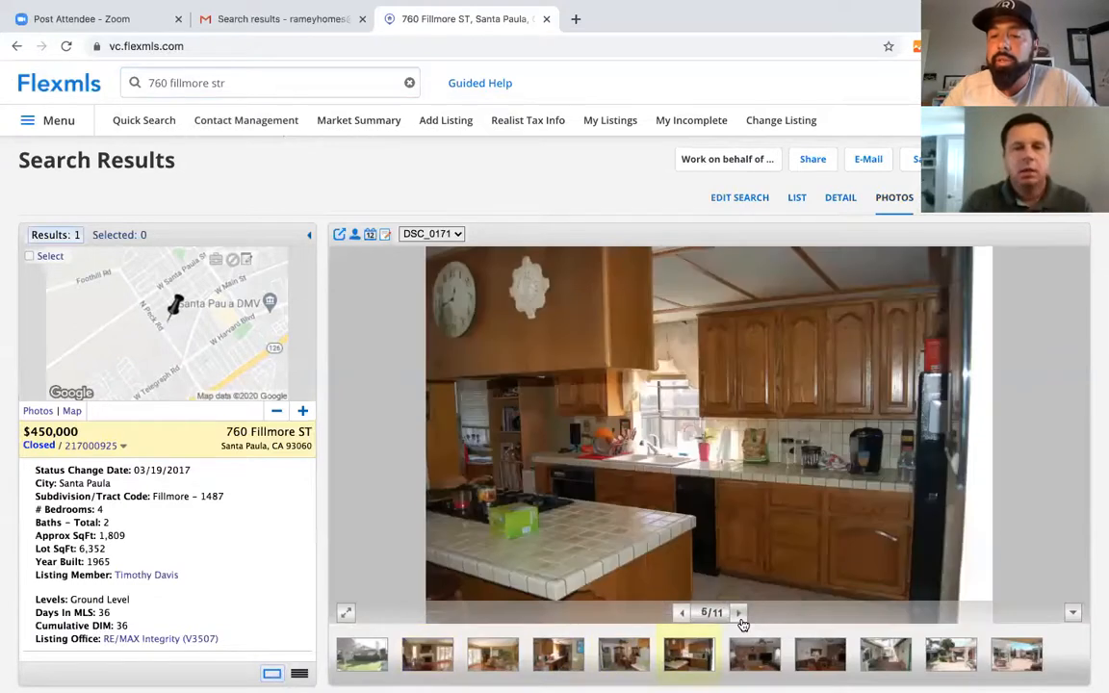
left_click(740, 621)
left_click(741, 622)
left_click(741, 622)
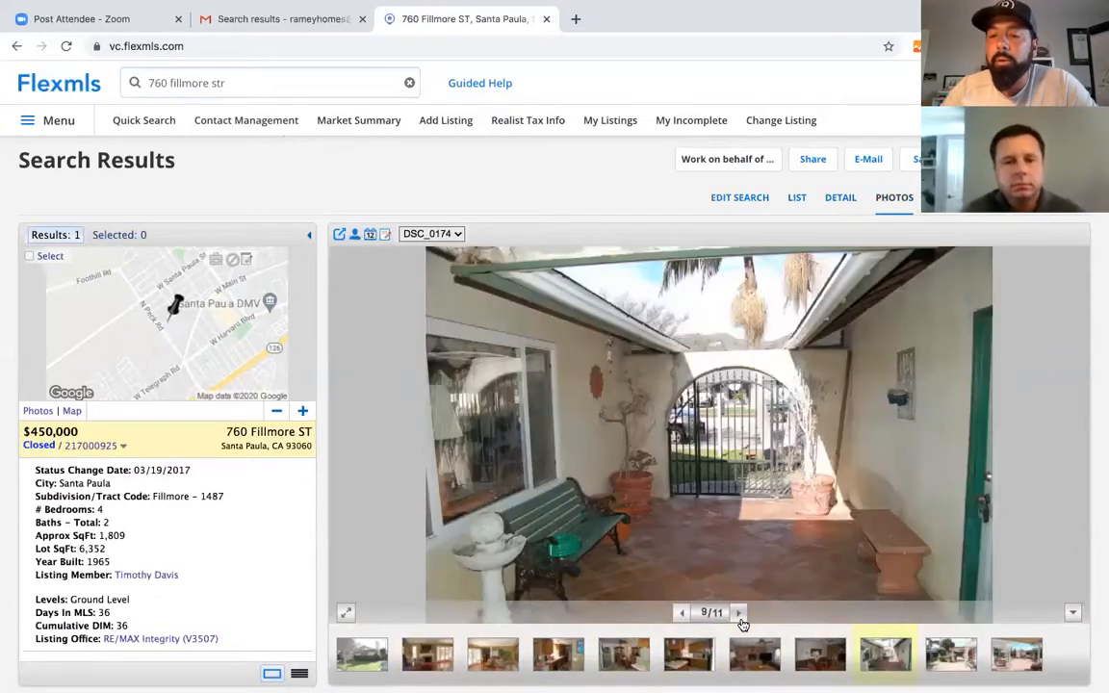
left_click(740, 622)
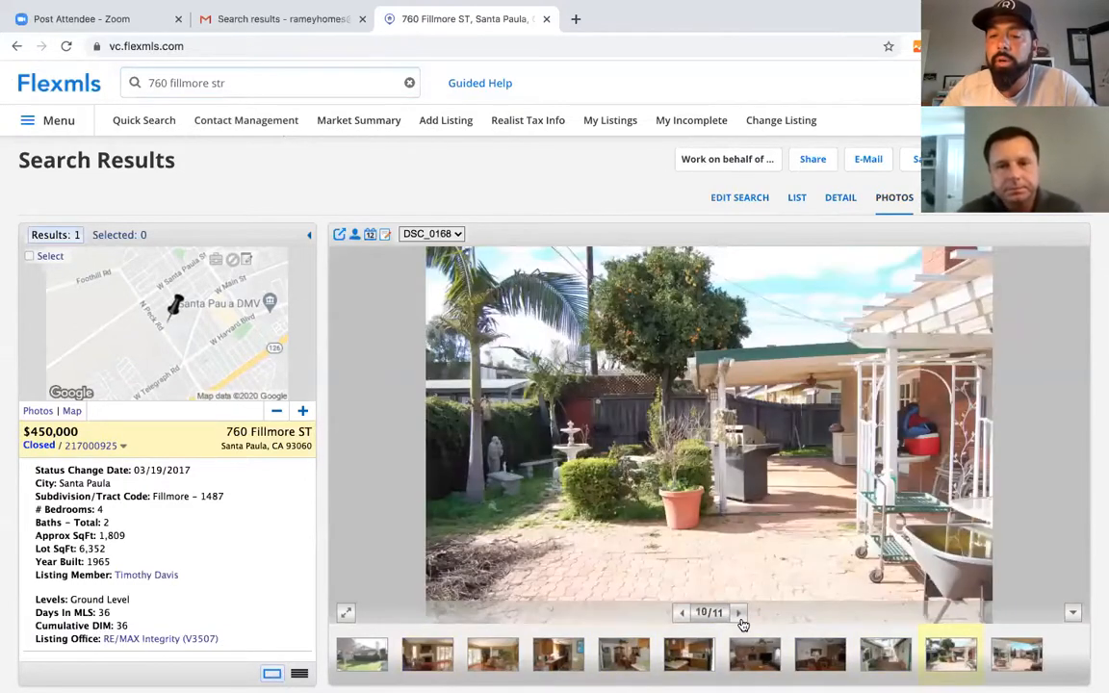
left_click(741, 621)
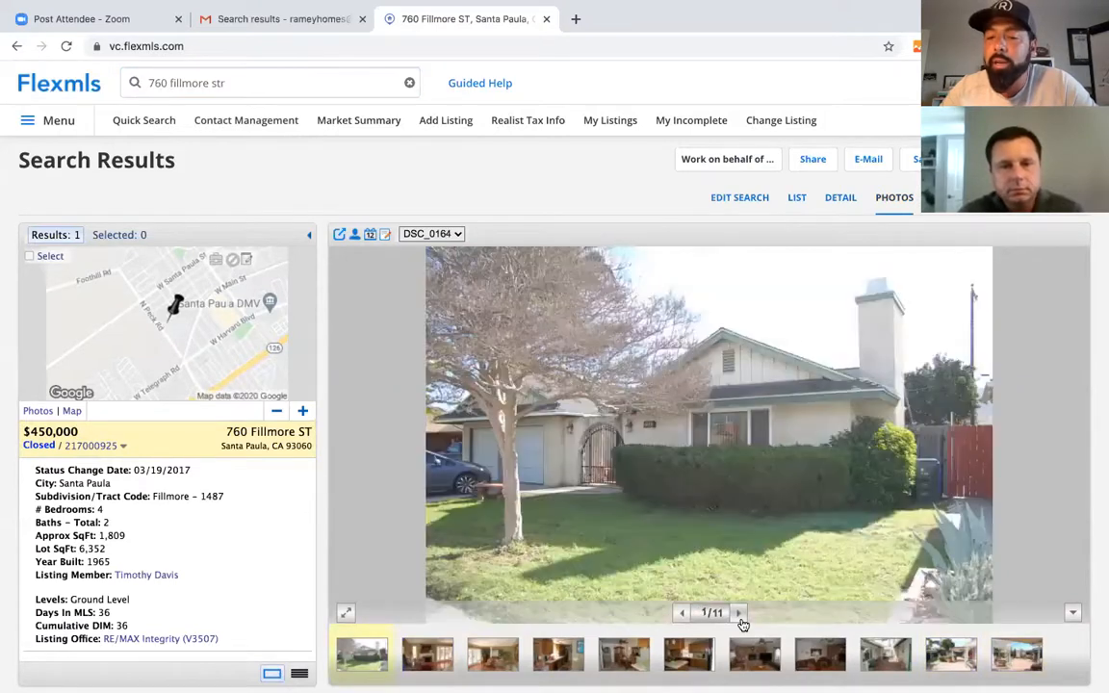
left_click(740, 621)
left_click(740, 621)
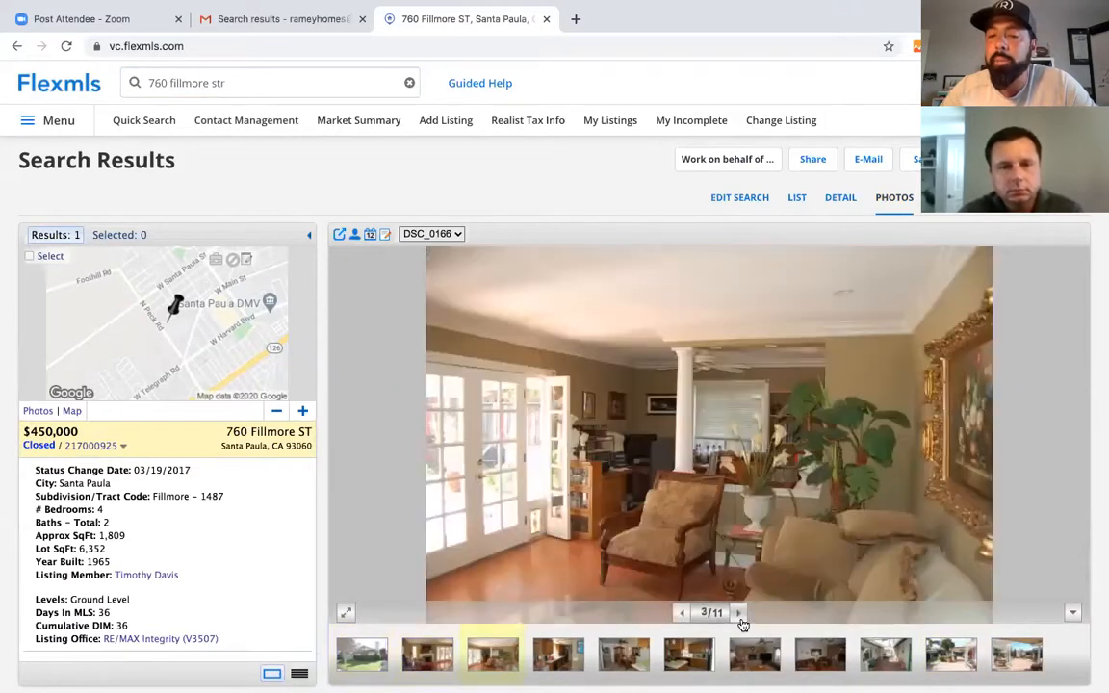
left_click(741, 621)
left_click(741, 621)
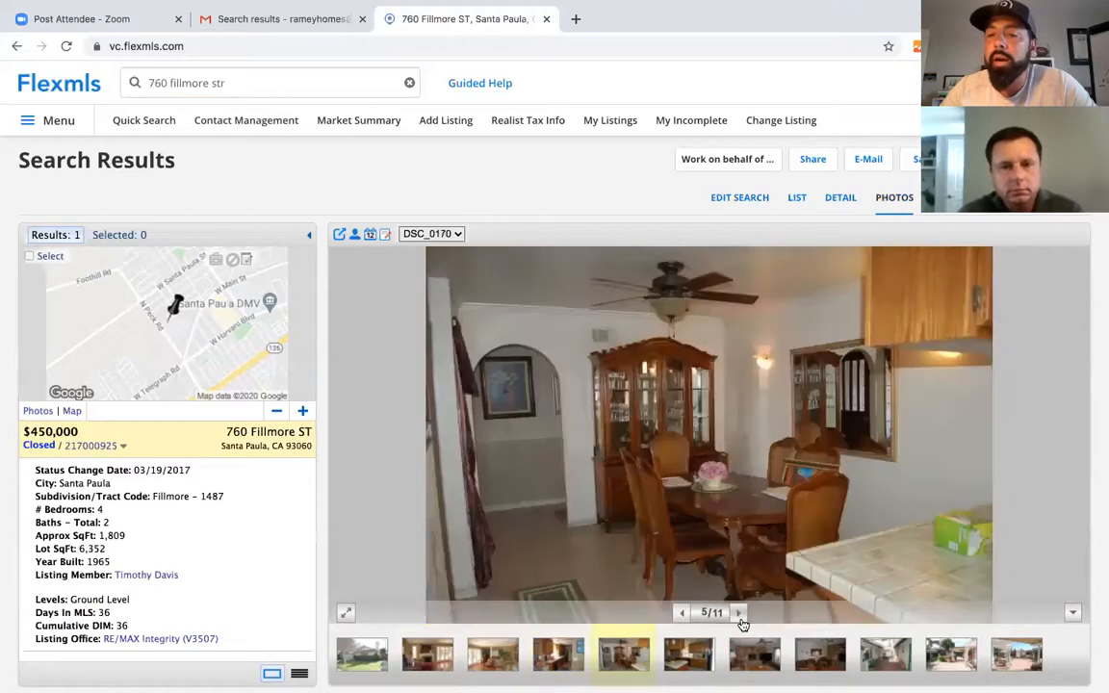
left_click(741, 621)
left_click(741, 621)
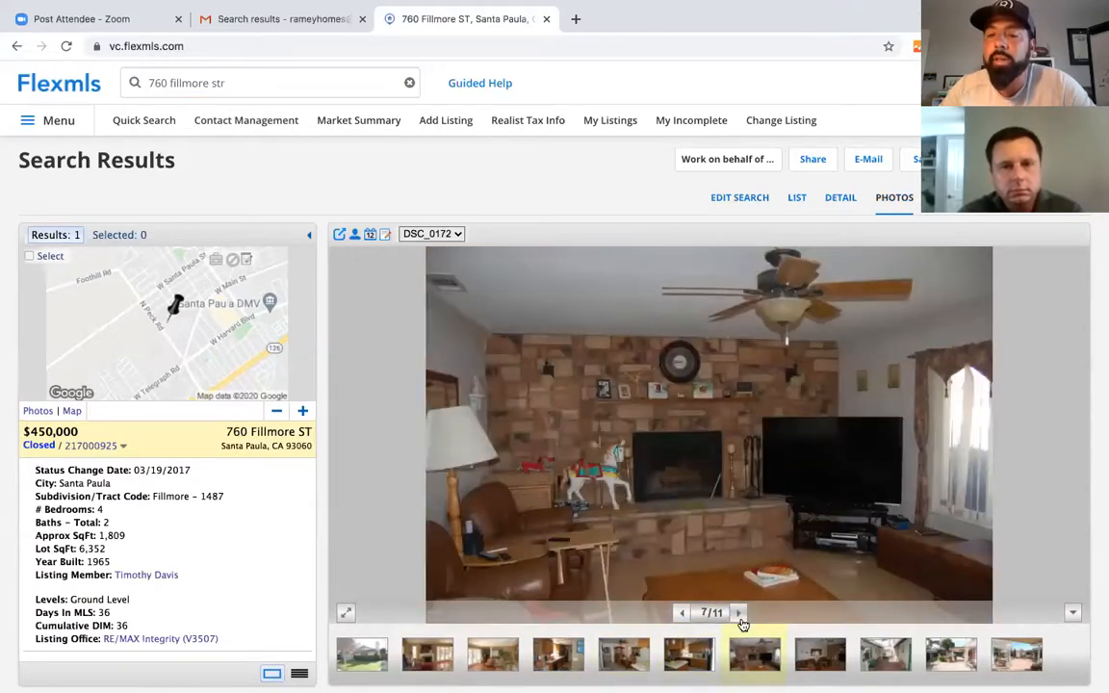
left_click(741, 621)
left_click(741, 621)
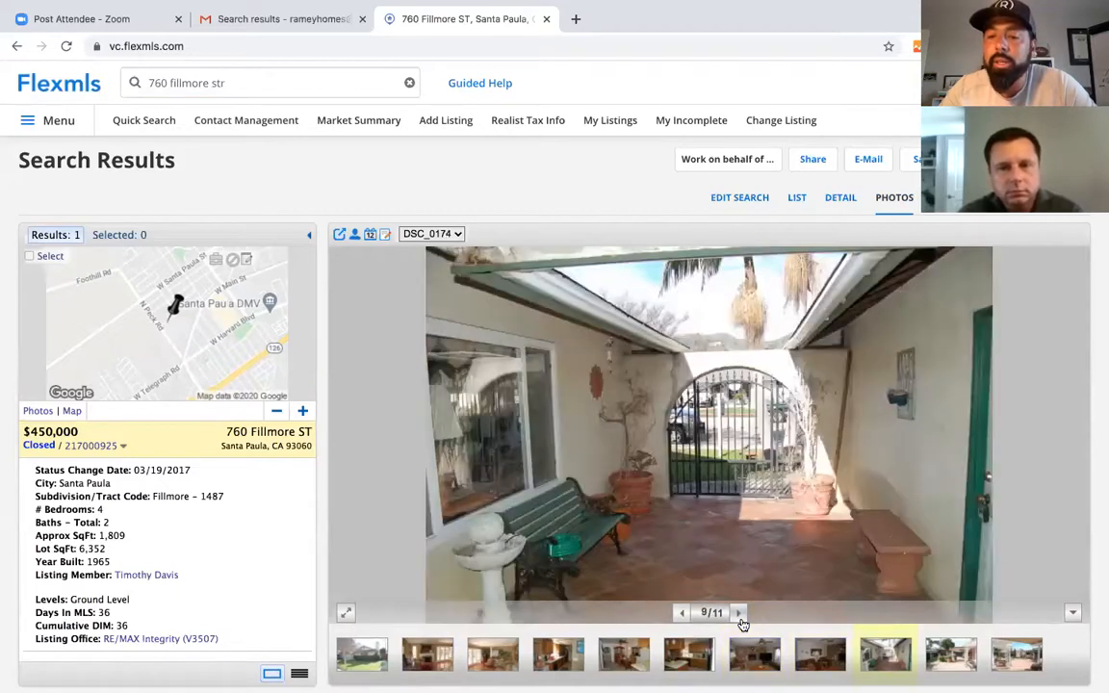
left_click(741, 621)
left_click(841, 197)
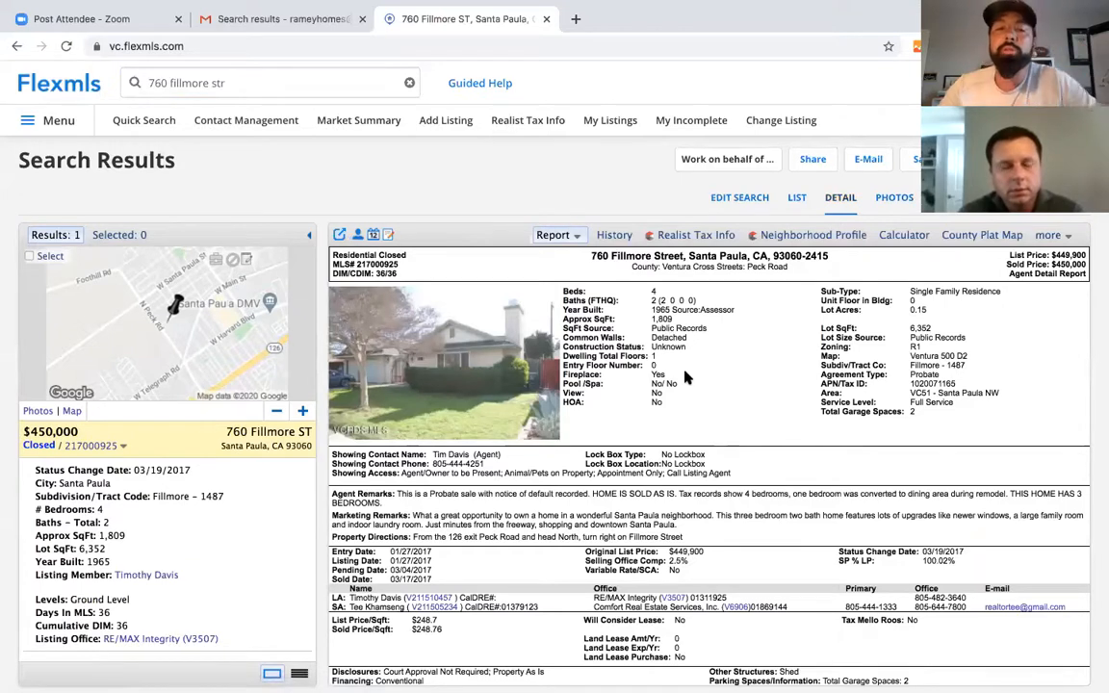
left_click(1062, 237)
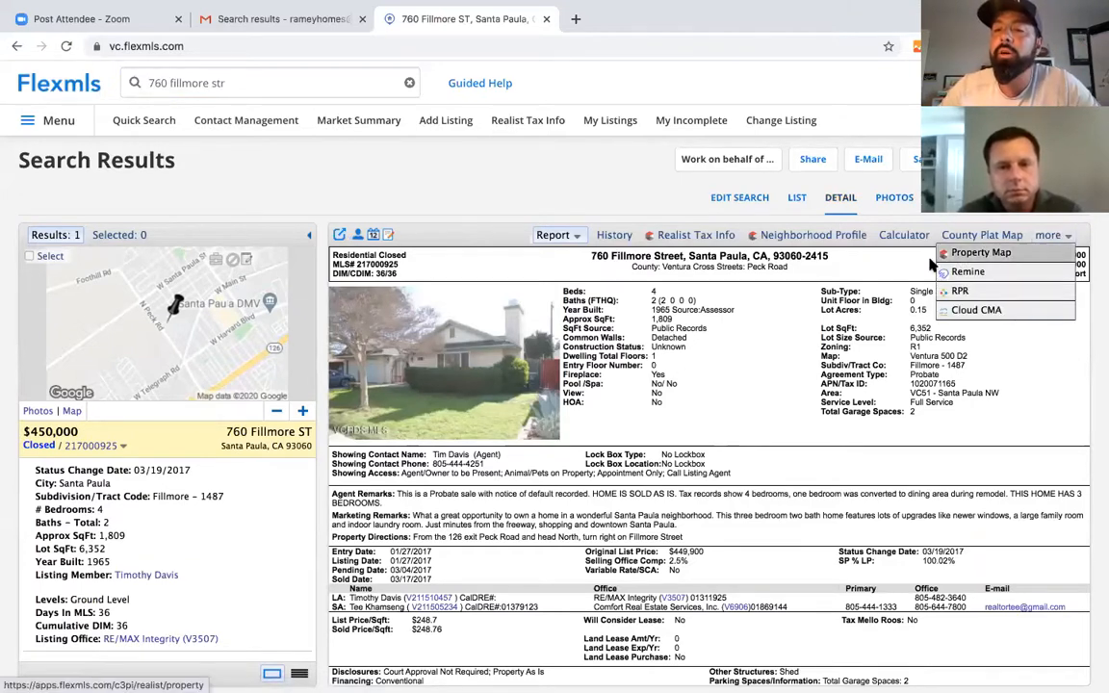
left_click(953, 291)
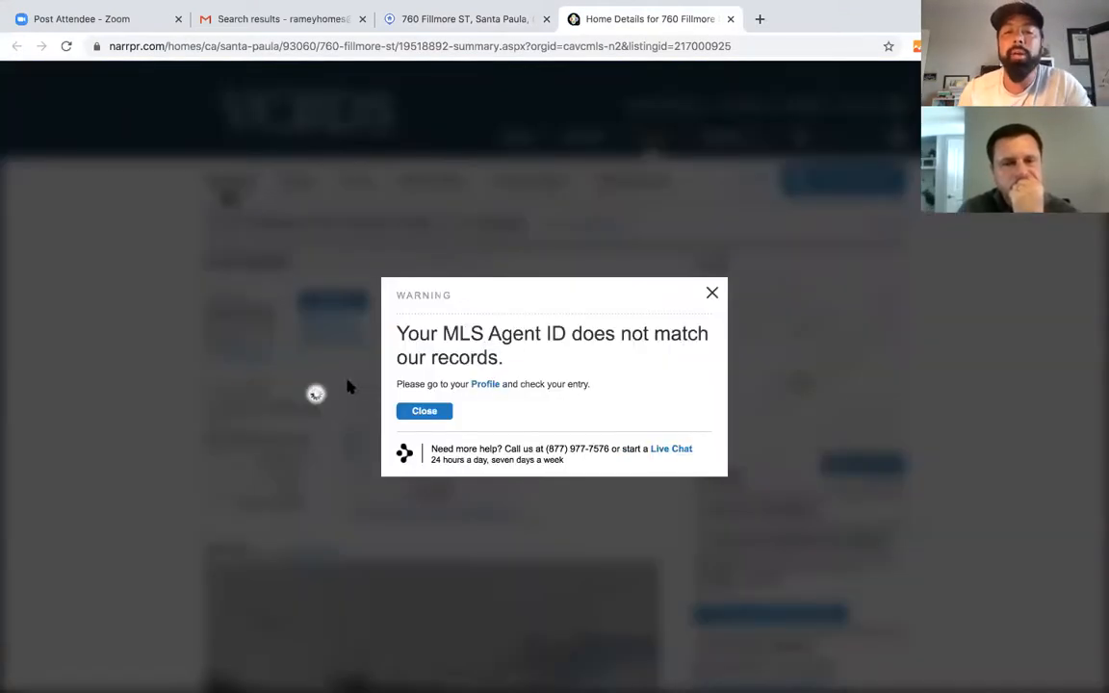
- Dismiss the Agent ID warning and explore the comparables map behind the $543,070 RVM
left_click(713, 293)
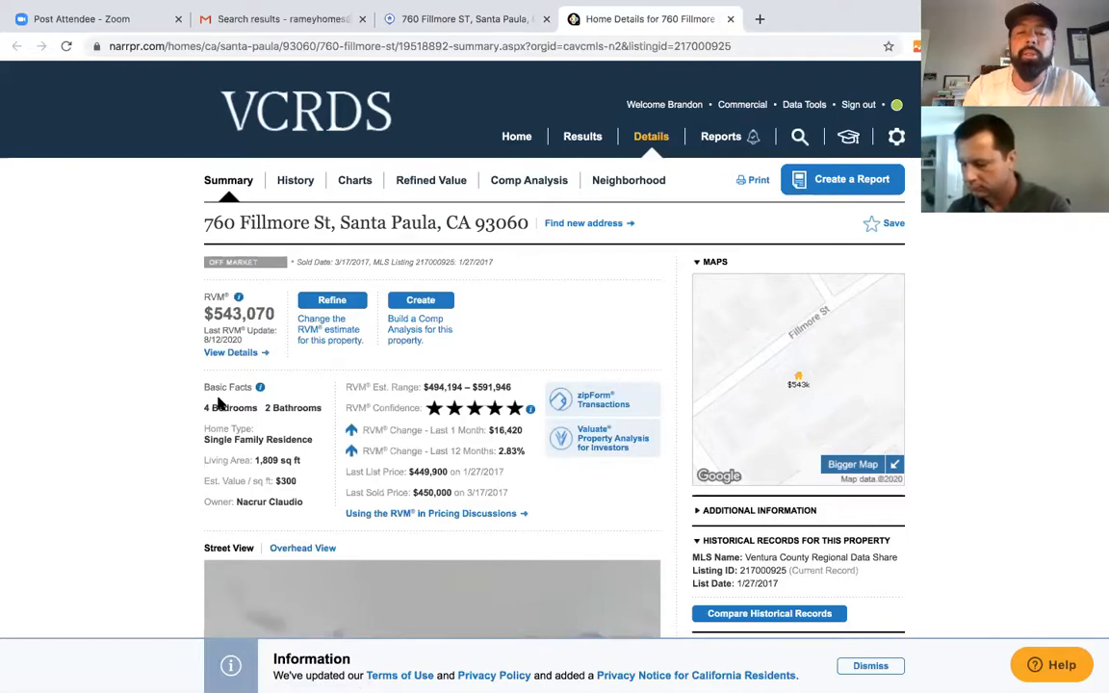
left_click(233, 353)
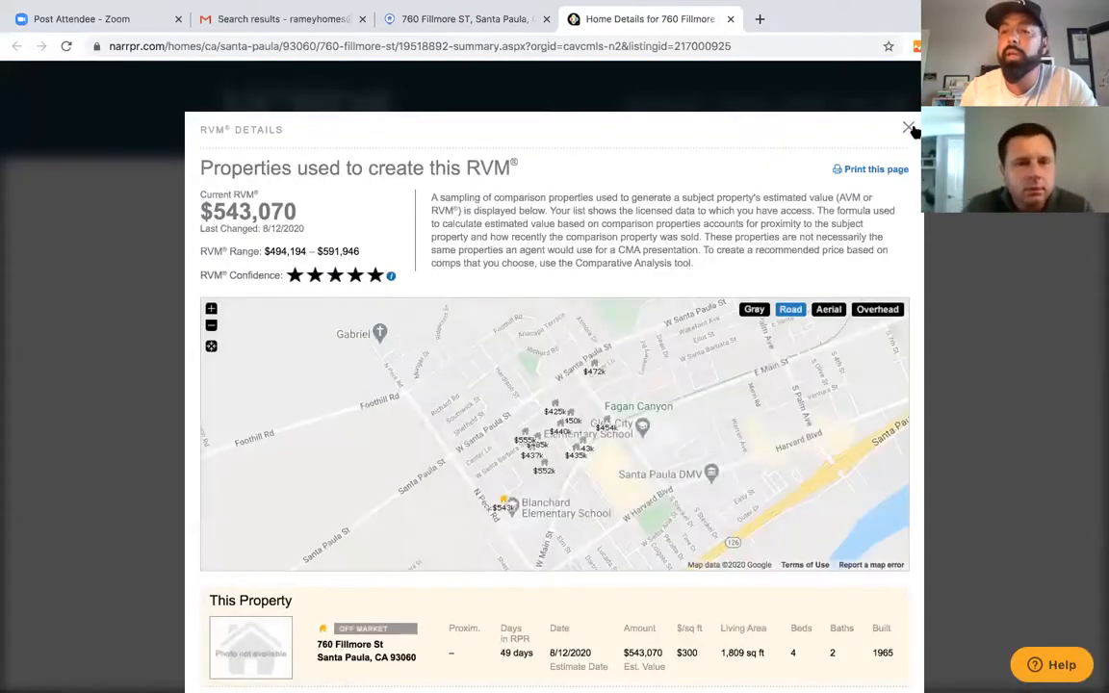
left_click(910, 132)
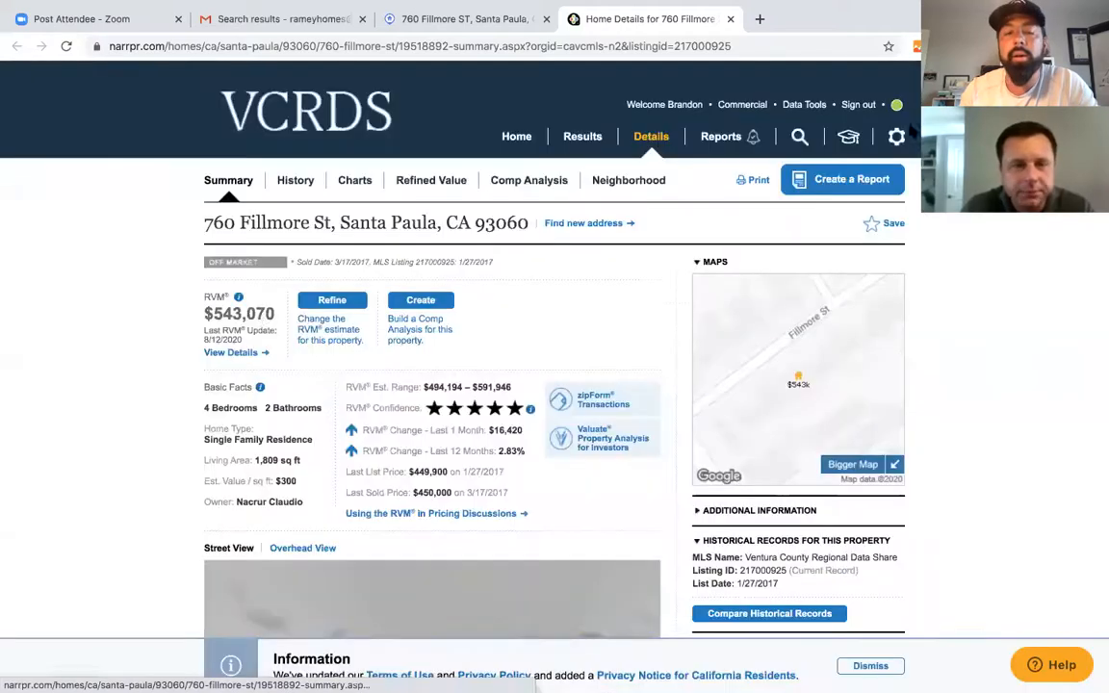
left_click(231, 353)
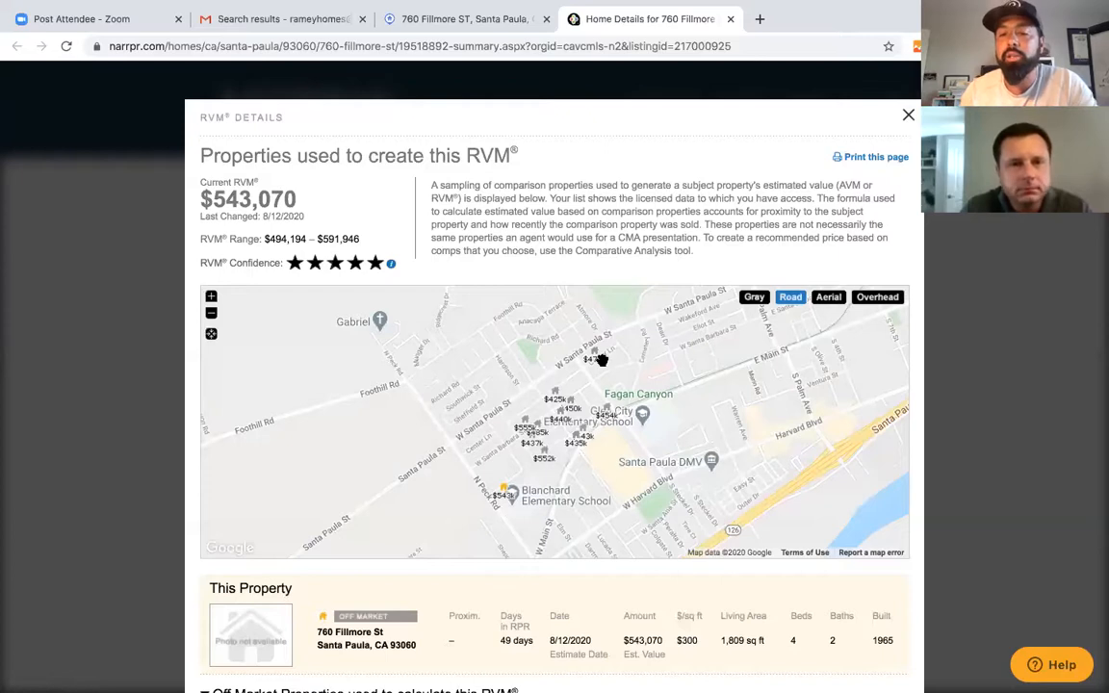
scroll(624, 549, "down", 1)
scroll(624, 549, "down", 1)
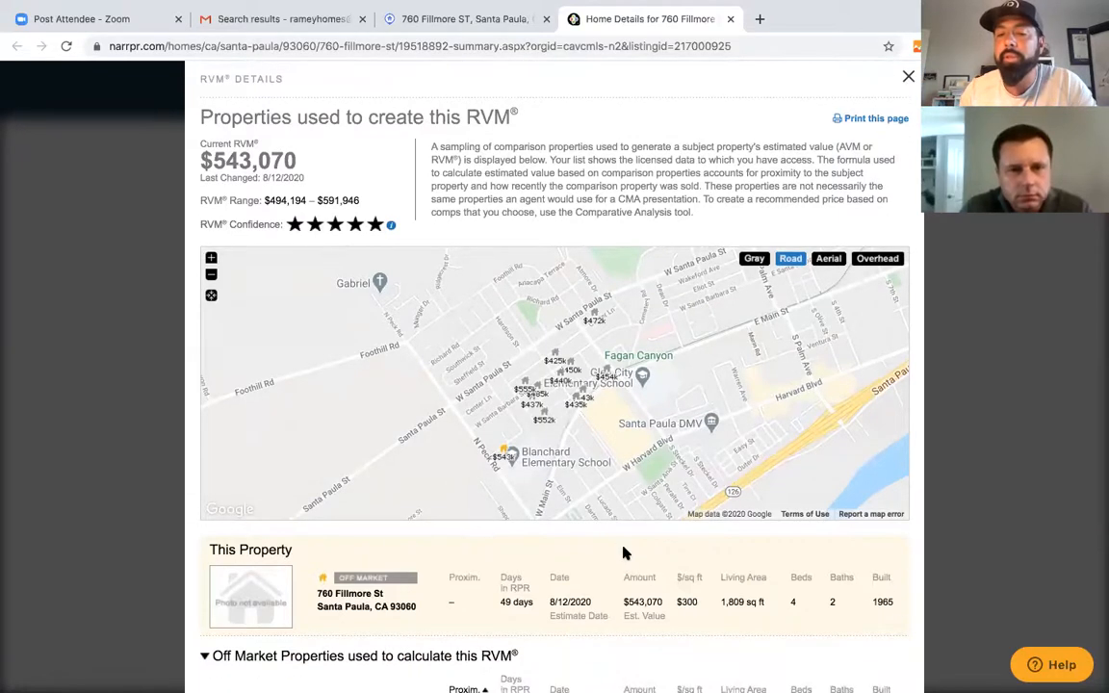
scroll(624, 553, "down", 2)
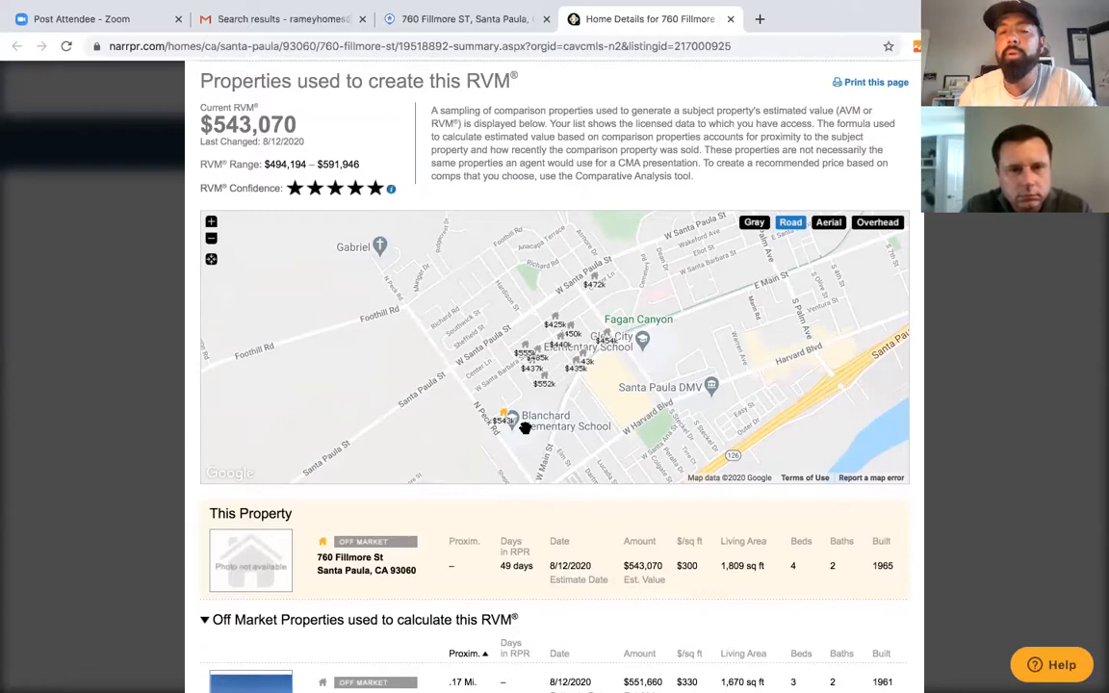
left_click_drag(542, 417, 540, 392)
left_click(211, 239)
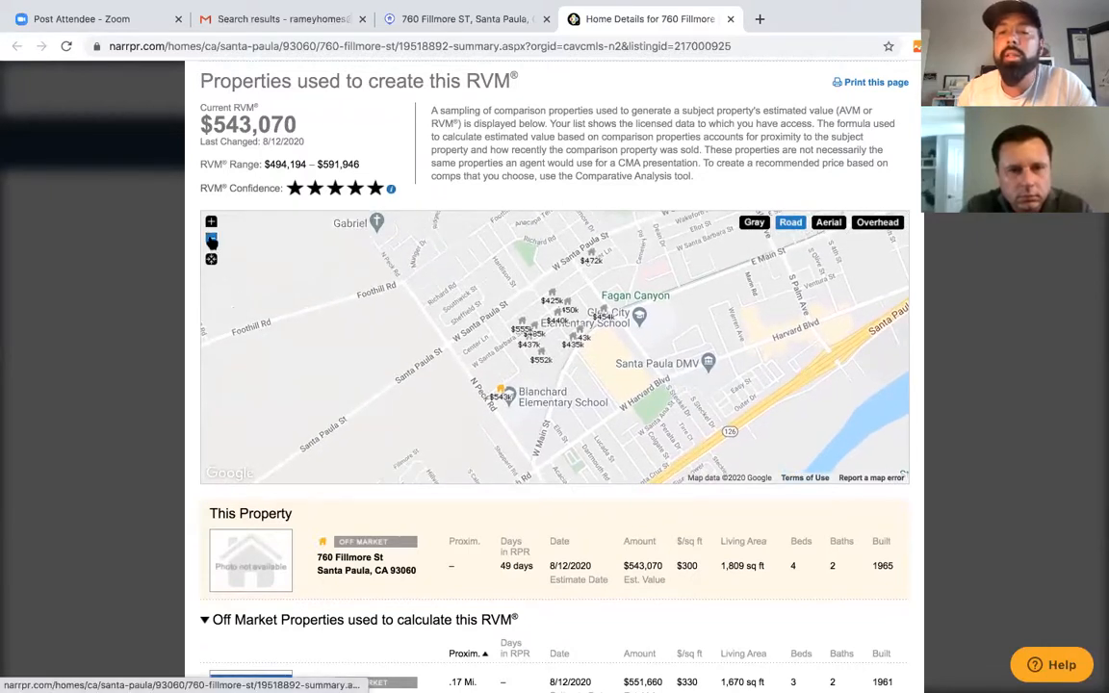
left_click(211, 239)
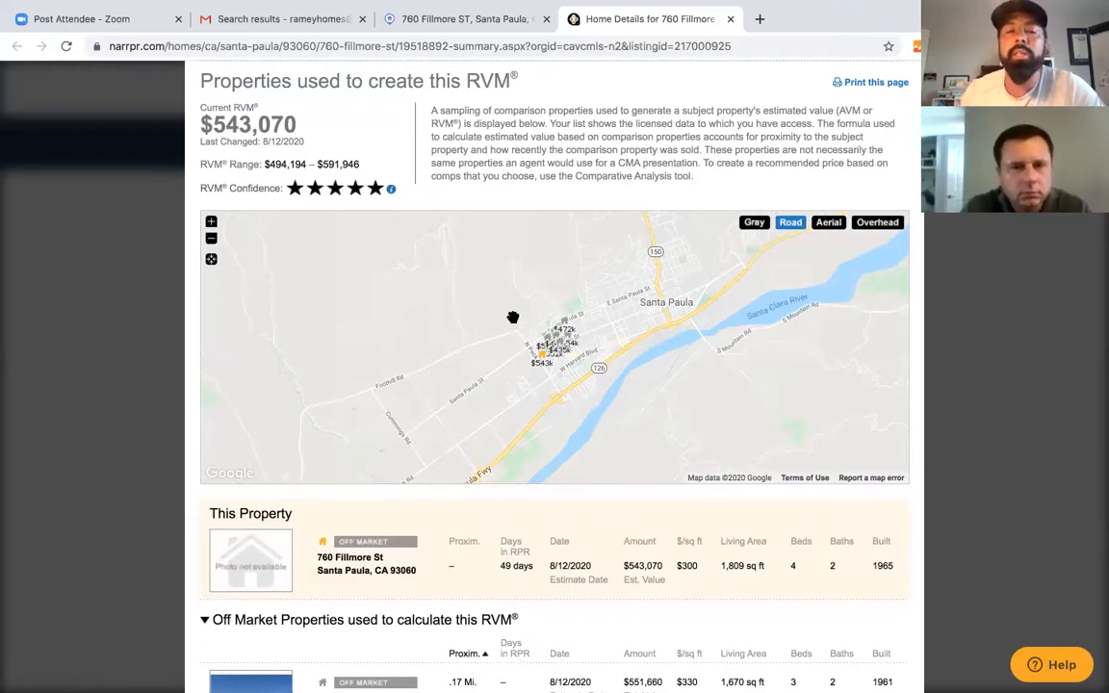
left_click(211, 222)
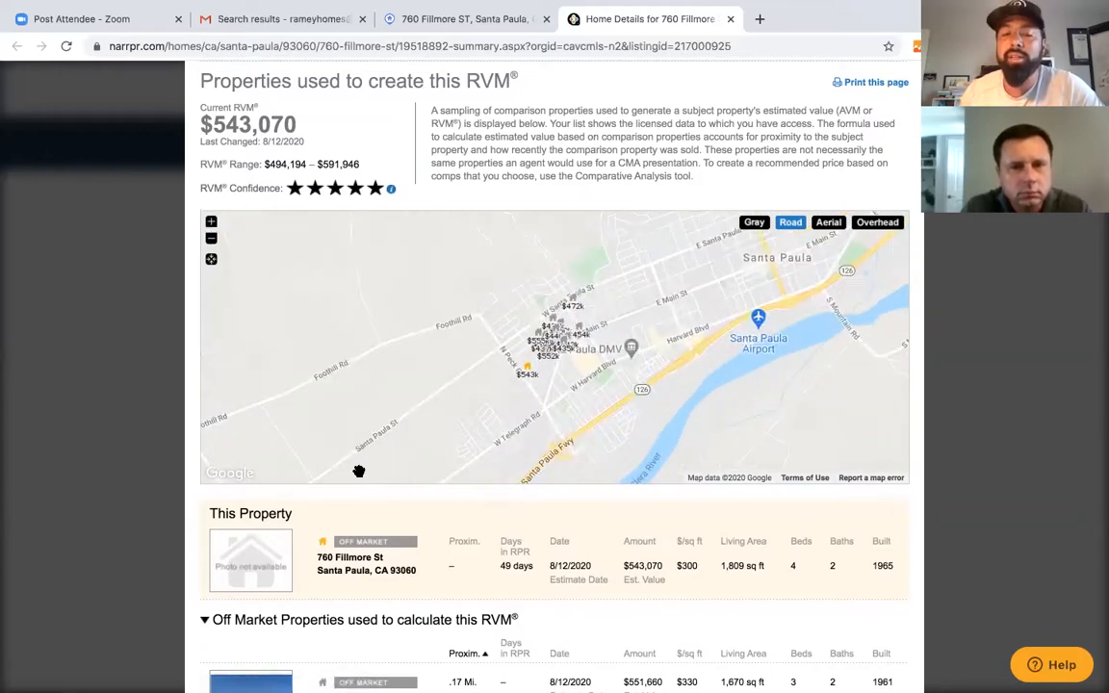
scroll(420, 596, "down", 1)
scroll(421, 596, "down", 1)
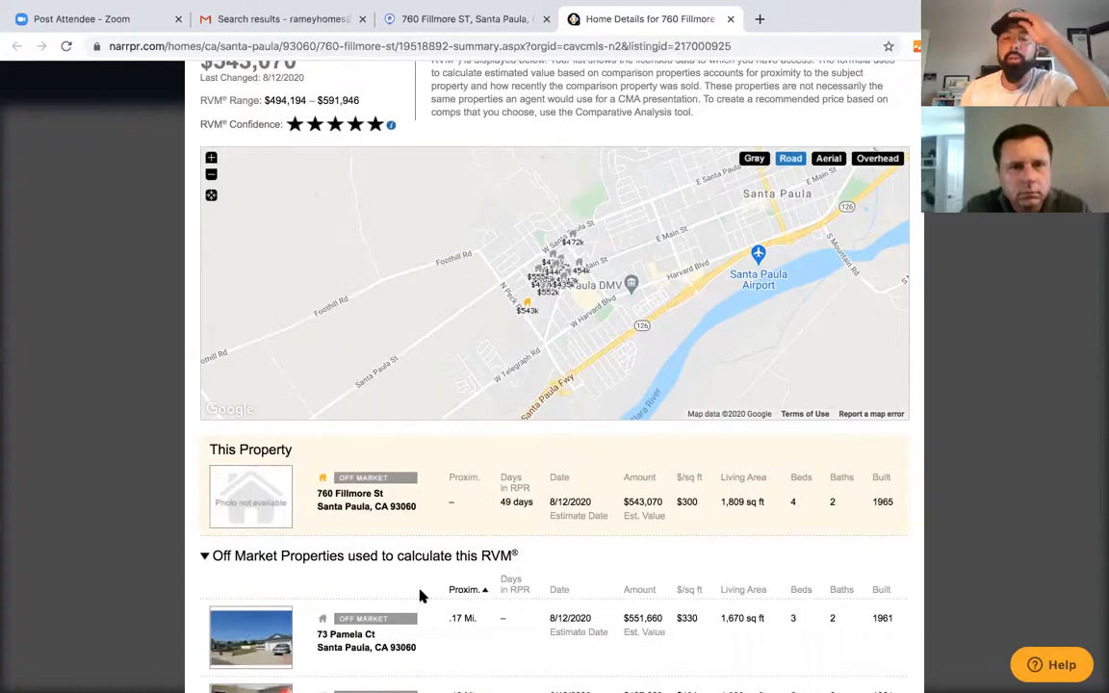
scroll(421, 596, "down", 1)
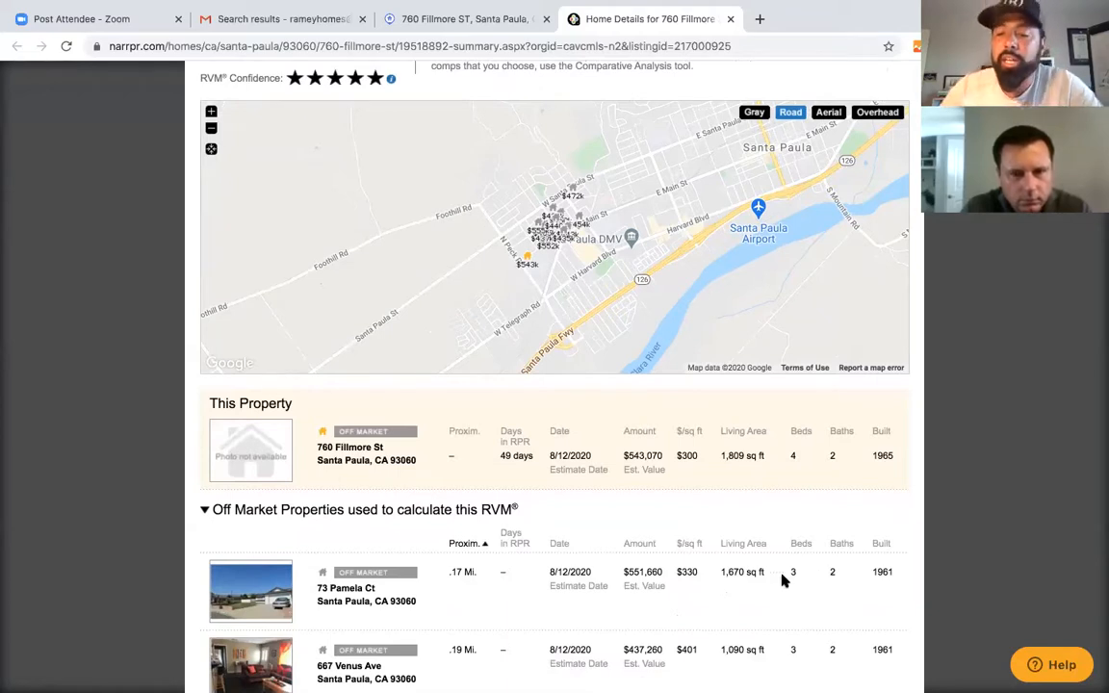
scroll(691, 638, "down", 3)
scroll(693, 654, "down", 2)
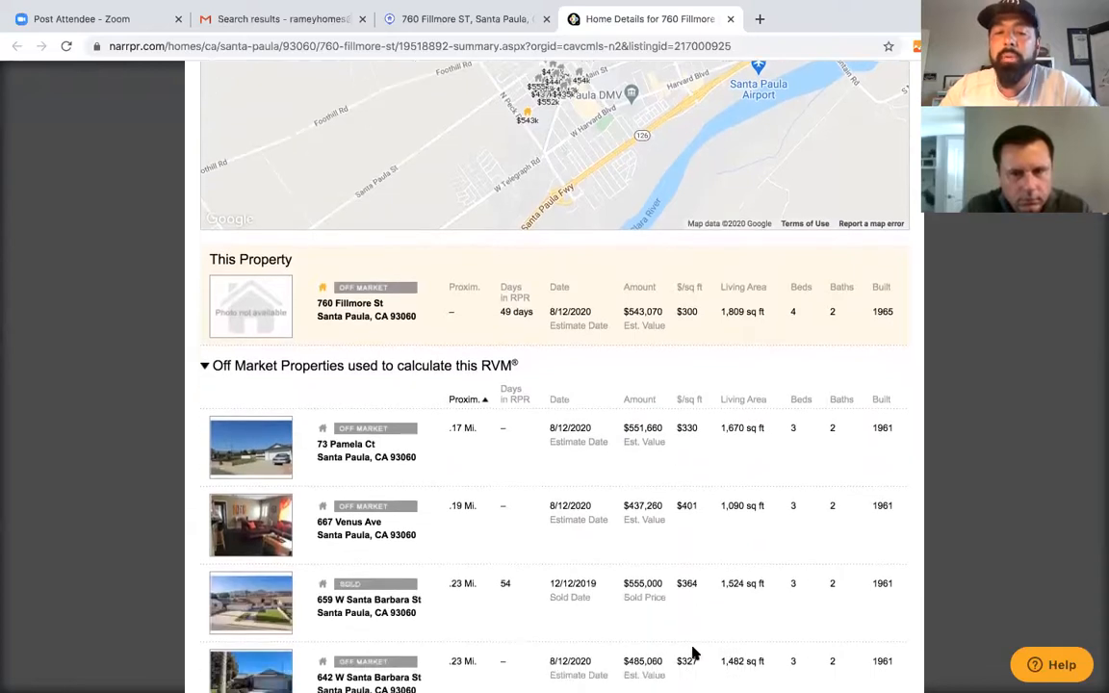
scroll(354, 313, "down", 1)
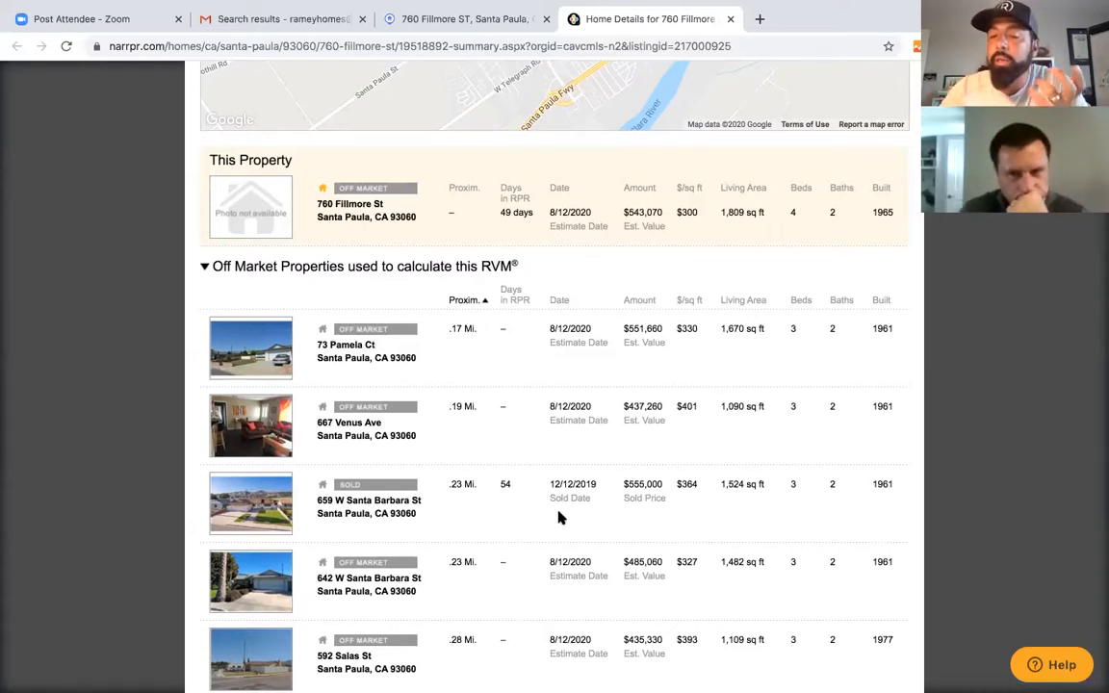
scroll(556, 597, "down", 1)
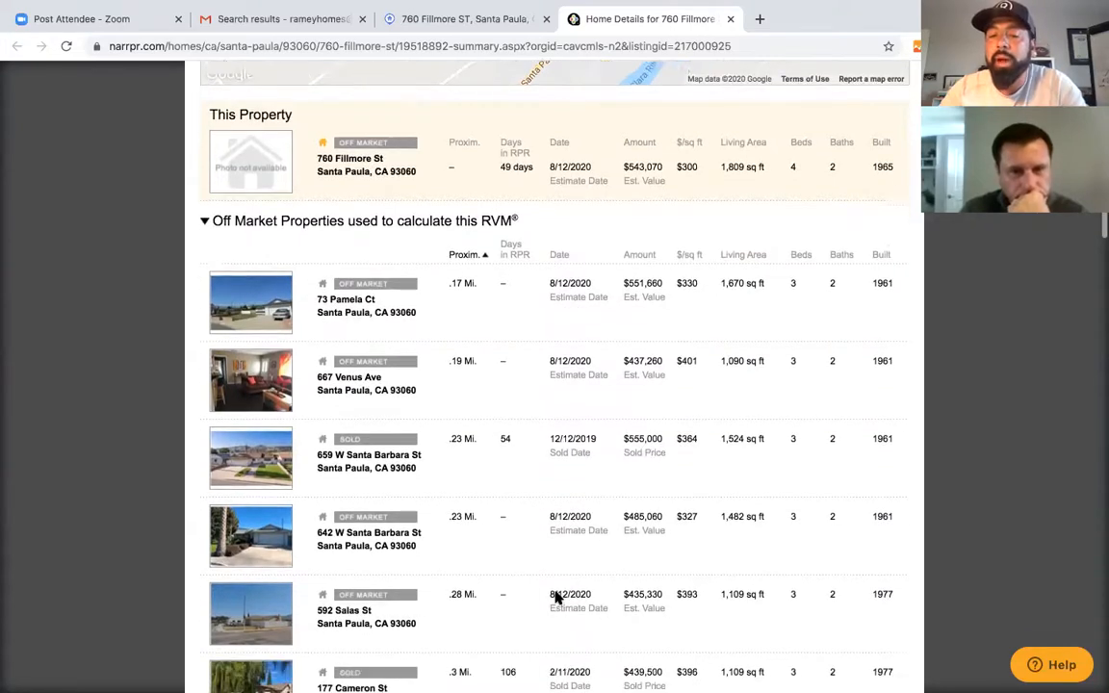
scroll(550, 559, "down", 1)
scroll(563, 597, "down", 1)
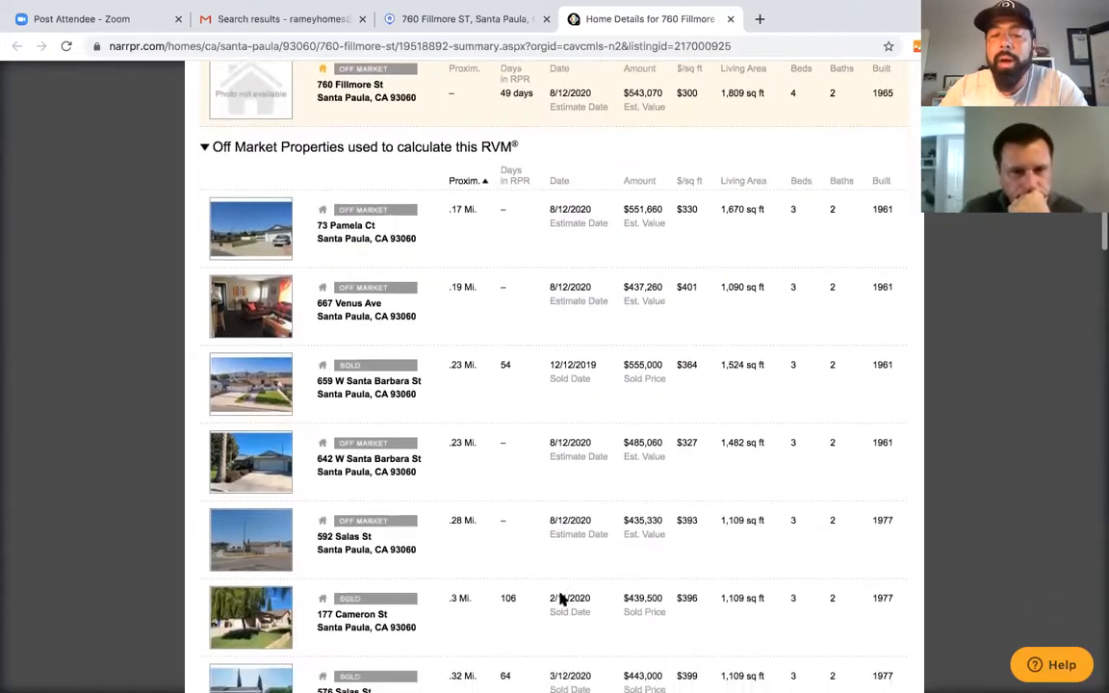
scroll(407, 585, "down", 2)
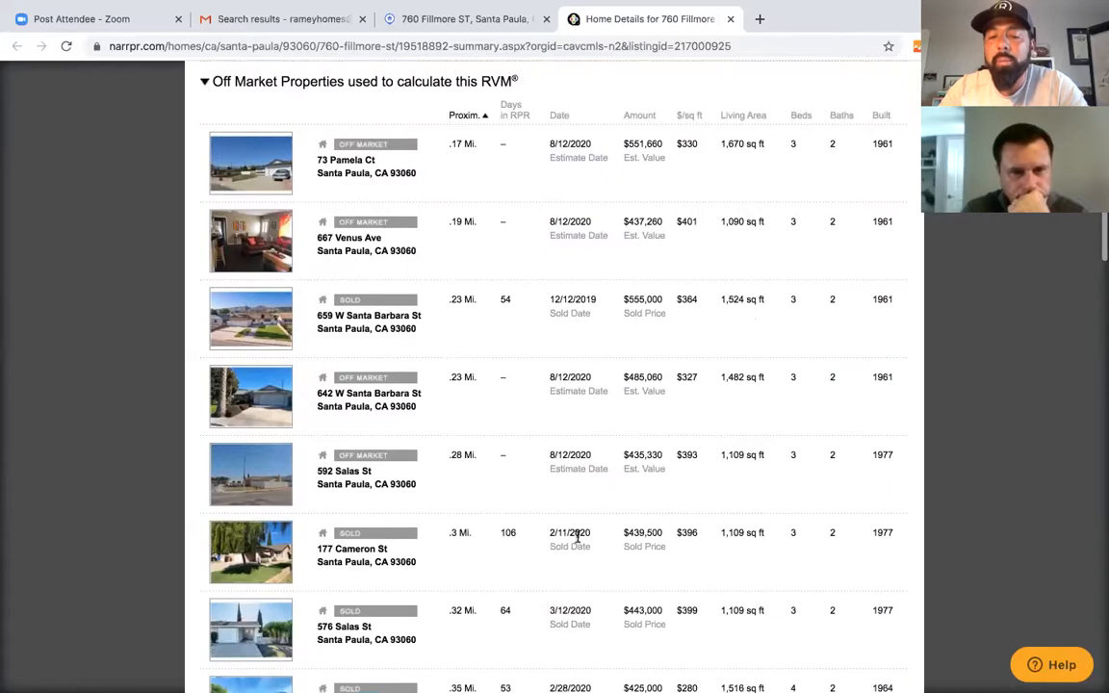
scroll(575, 568, "down", 1)
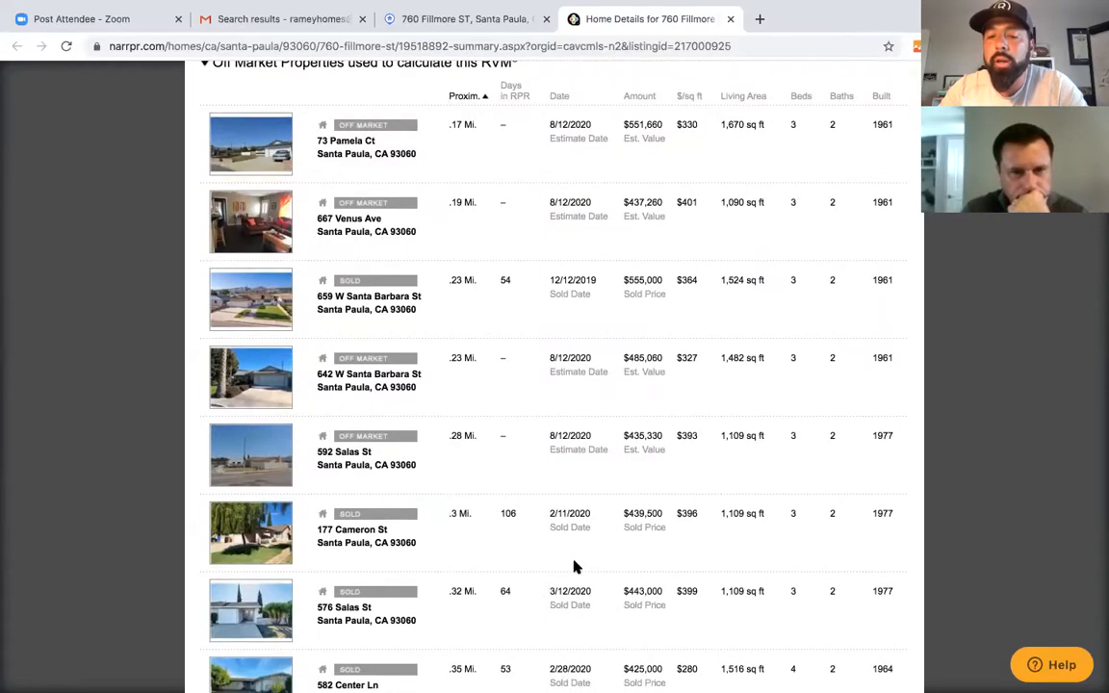
scroll(575, 567, "down", 1)
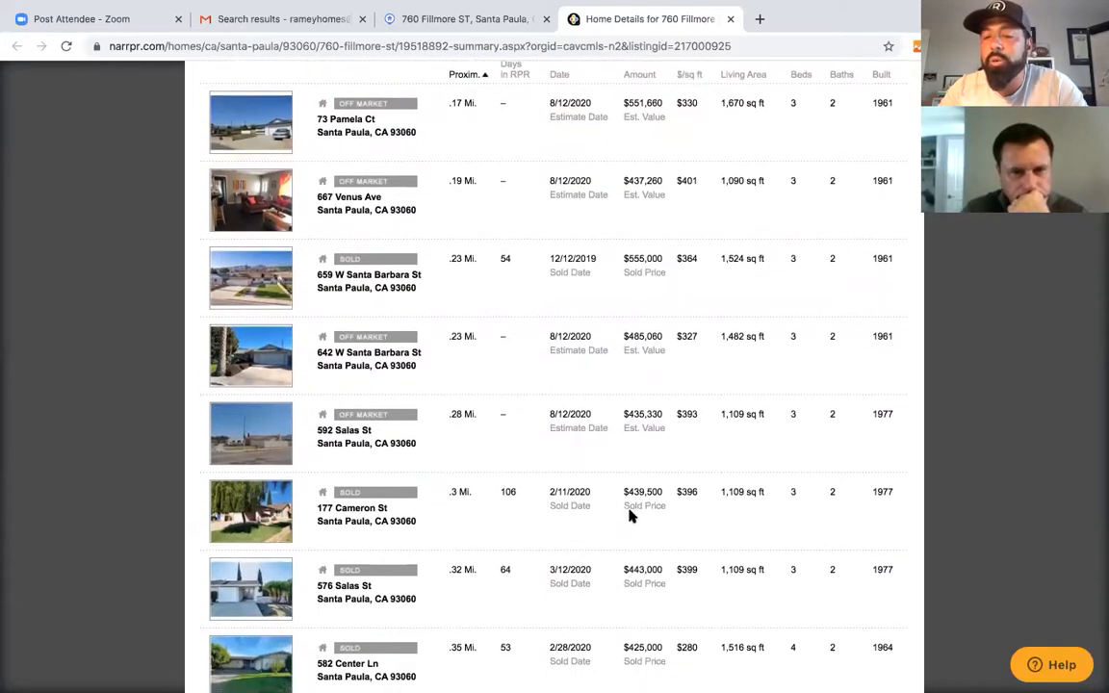
scroll(621, 570, "down", 3)
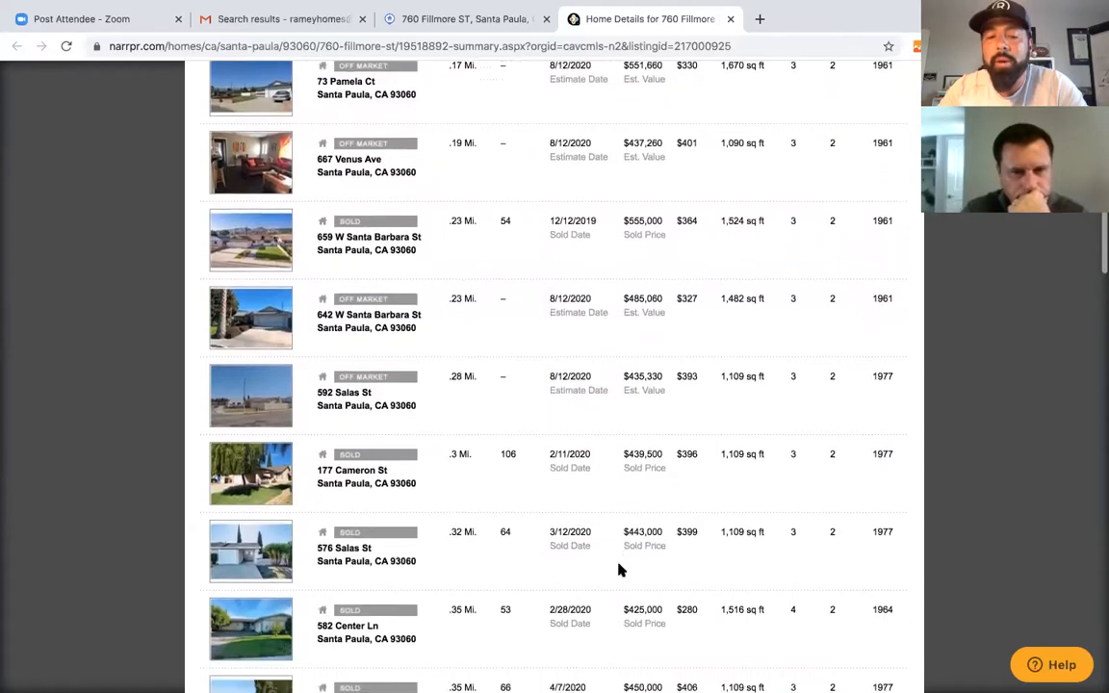
scroll(743, 574, "down", 2)
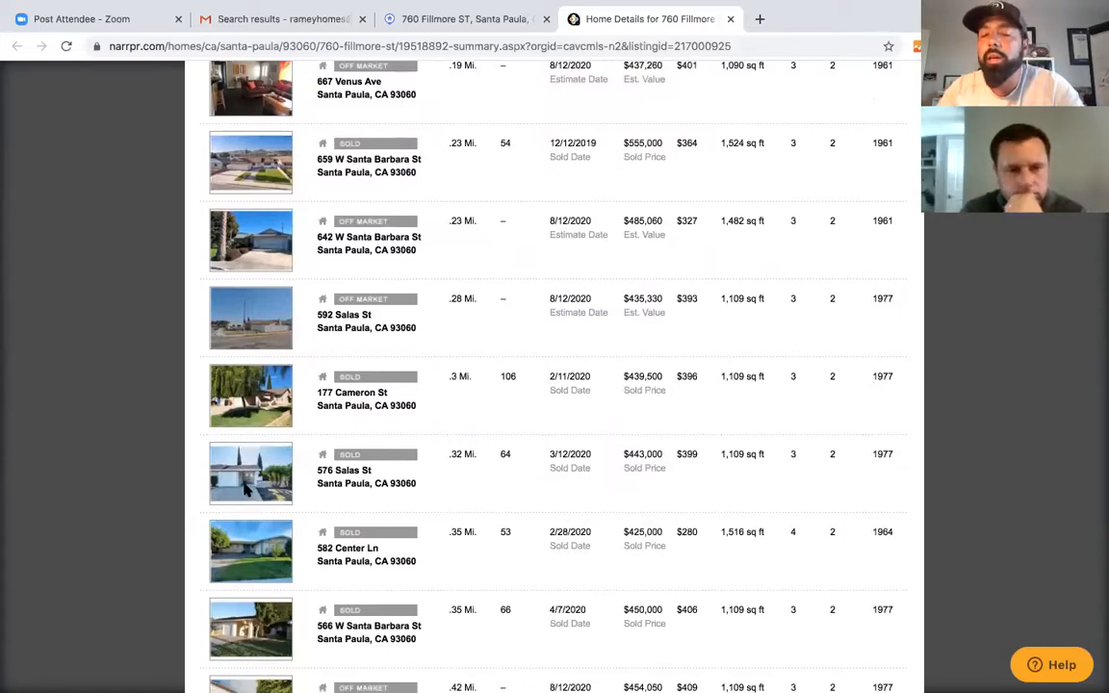
scroll(706, 557, "down", 1)
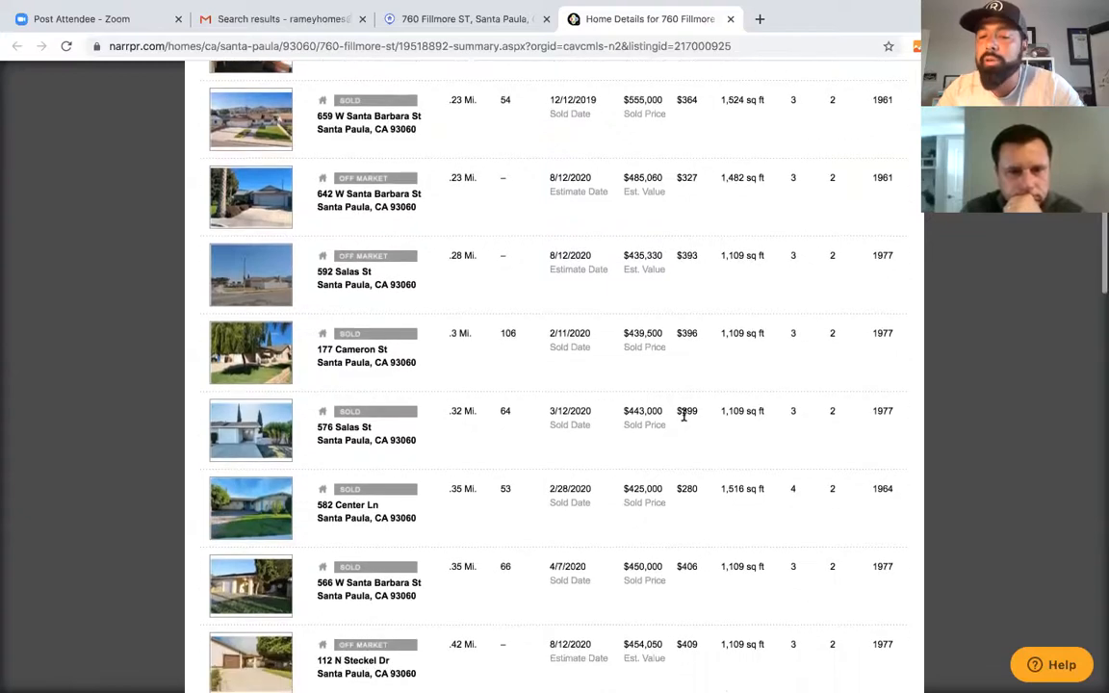
scroll(740, 513, "down", 1)
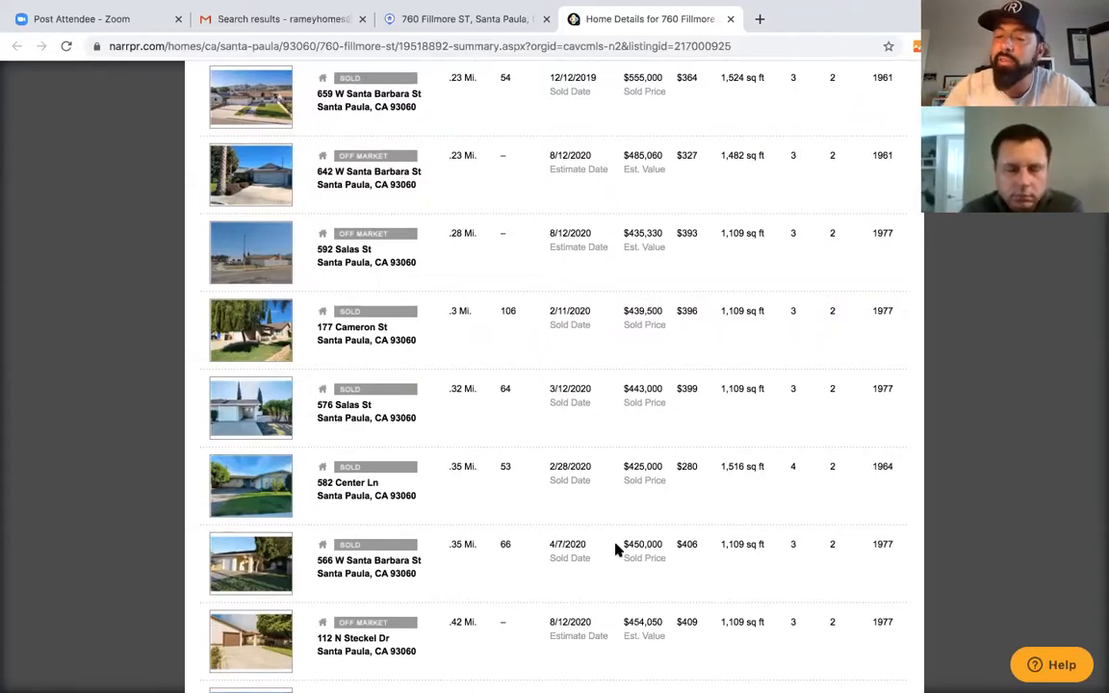
scroll(617, 549, "down", 2)
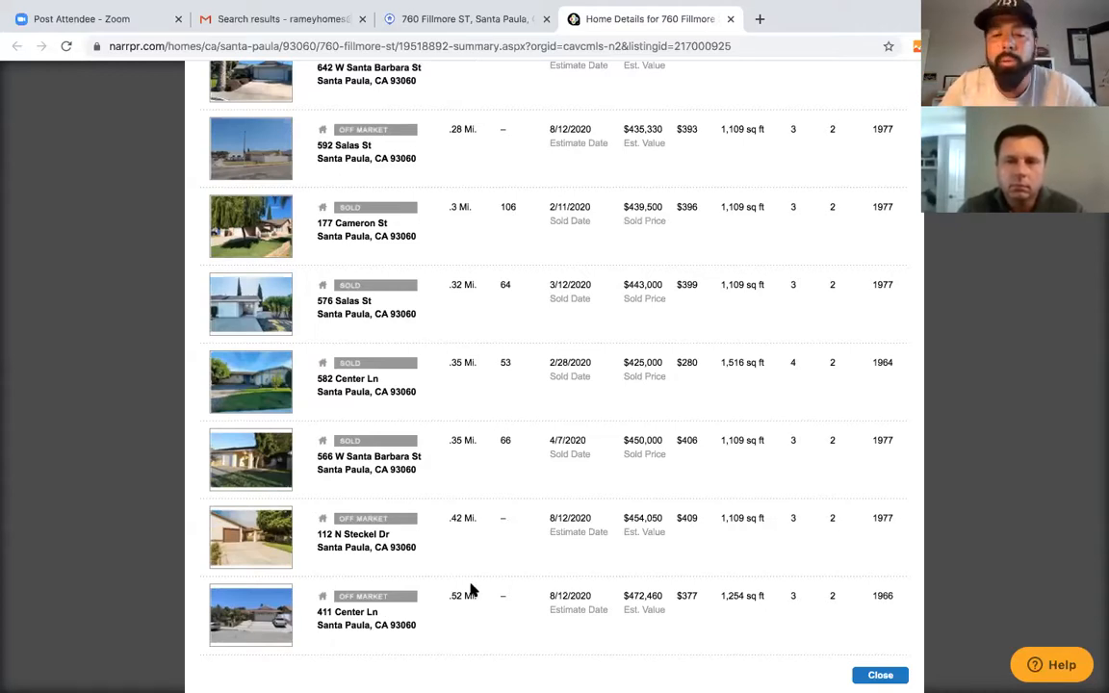
scroll(472, 588, "down", 1)
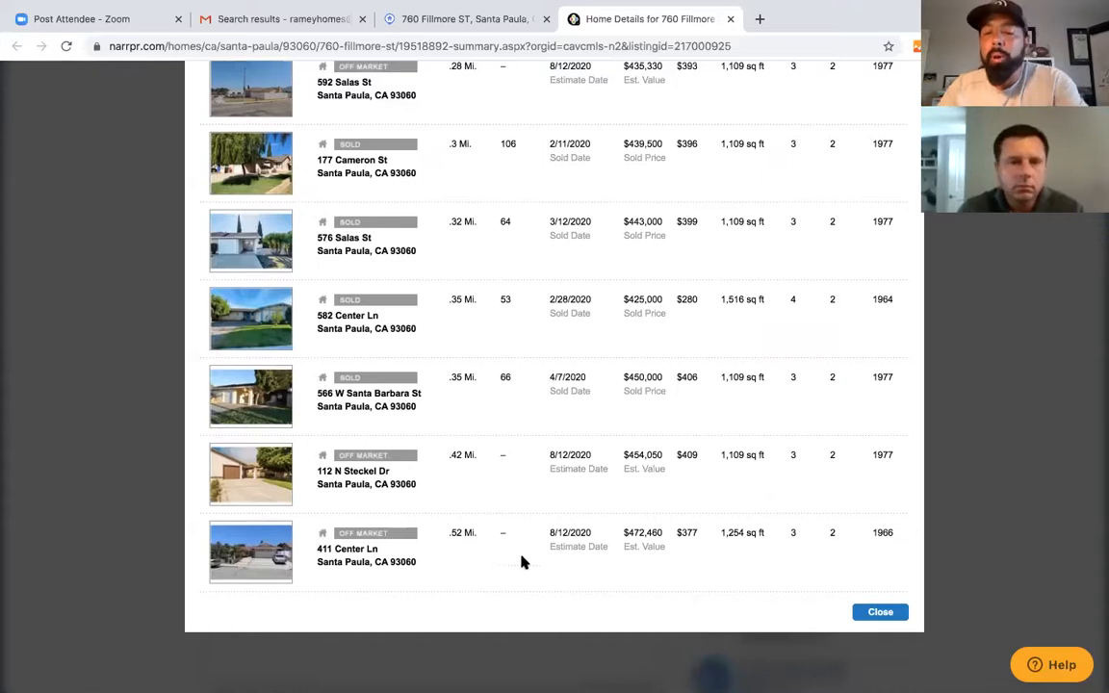
scroll(543, 542, "down", 1)
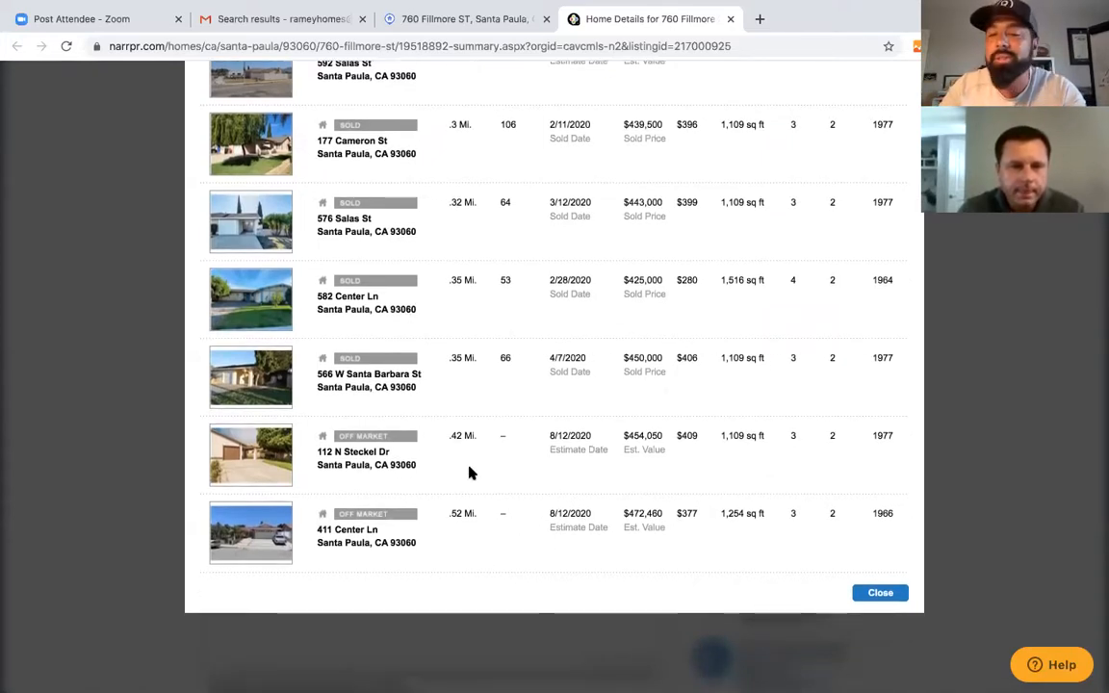
scroll(471, 472, "up", 6)
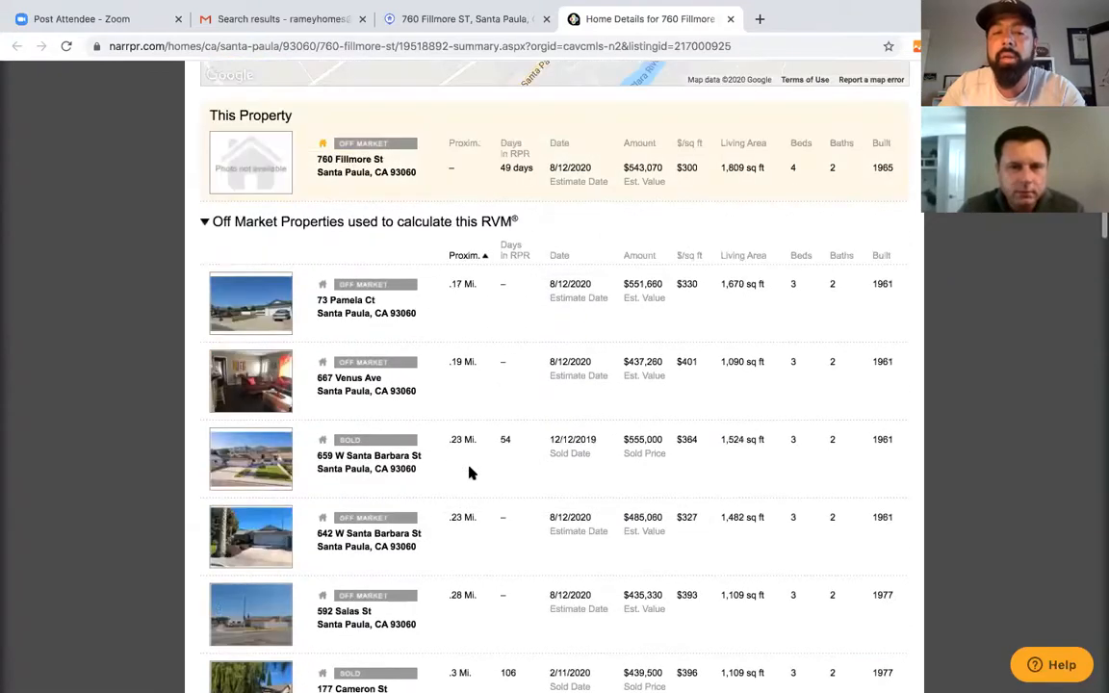
scroll(453, 447, "down", 1)
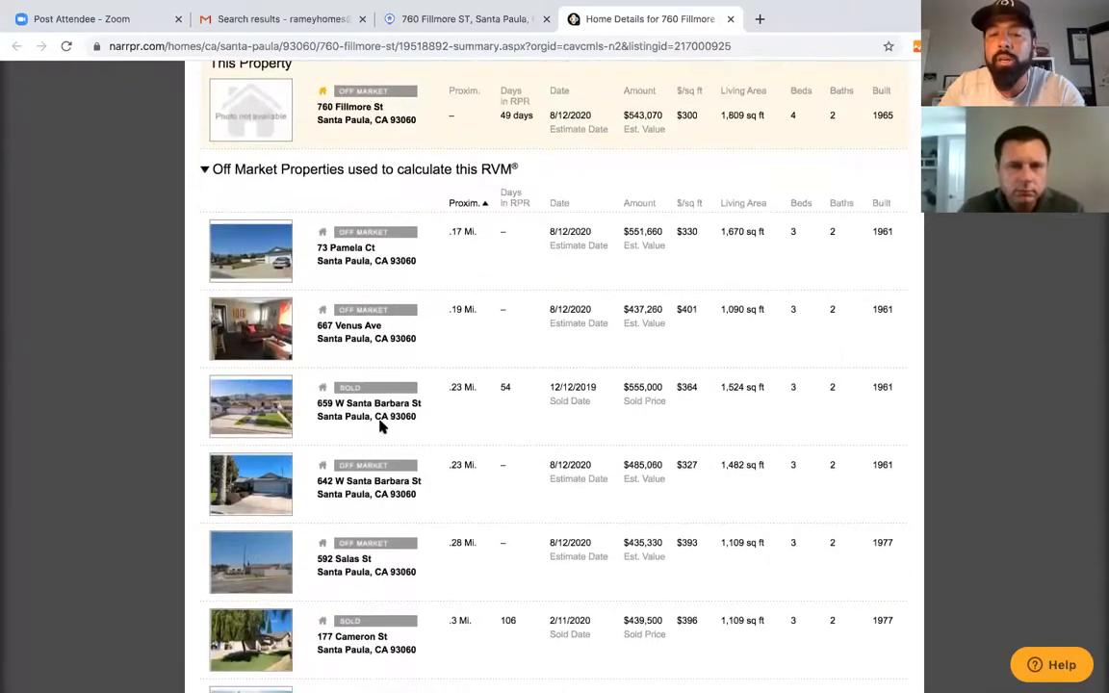
scroll(526, 384, "up", 2)
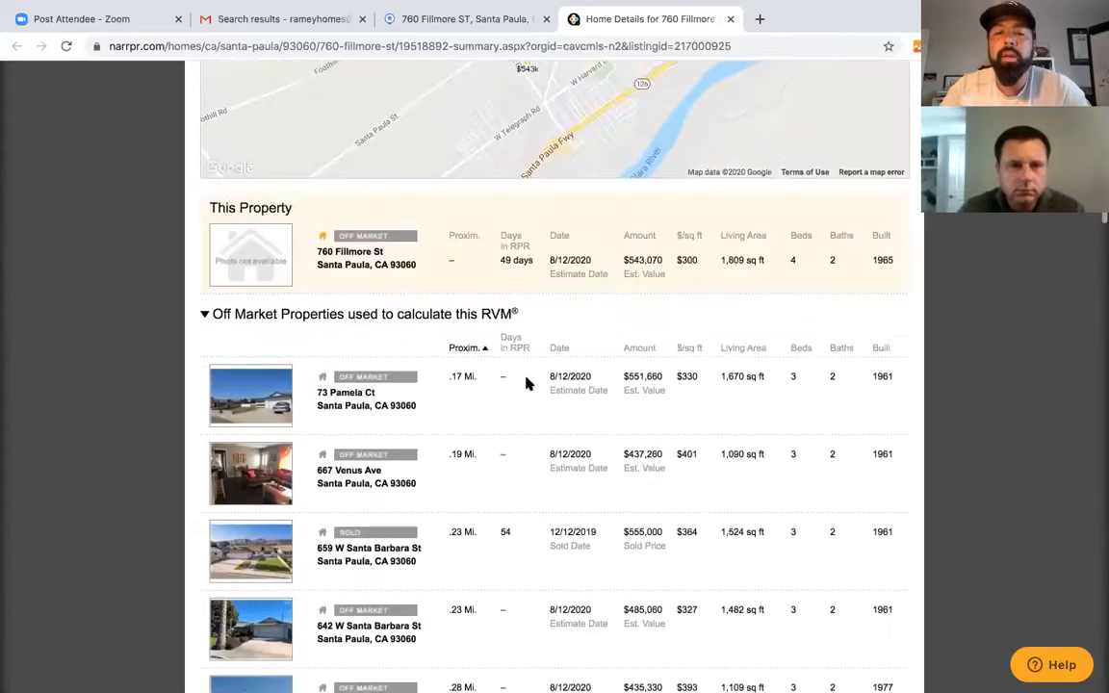
scroll(526, 383, "up", 4)
scroll(526, 383, "down", 4)
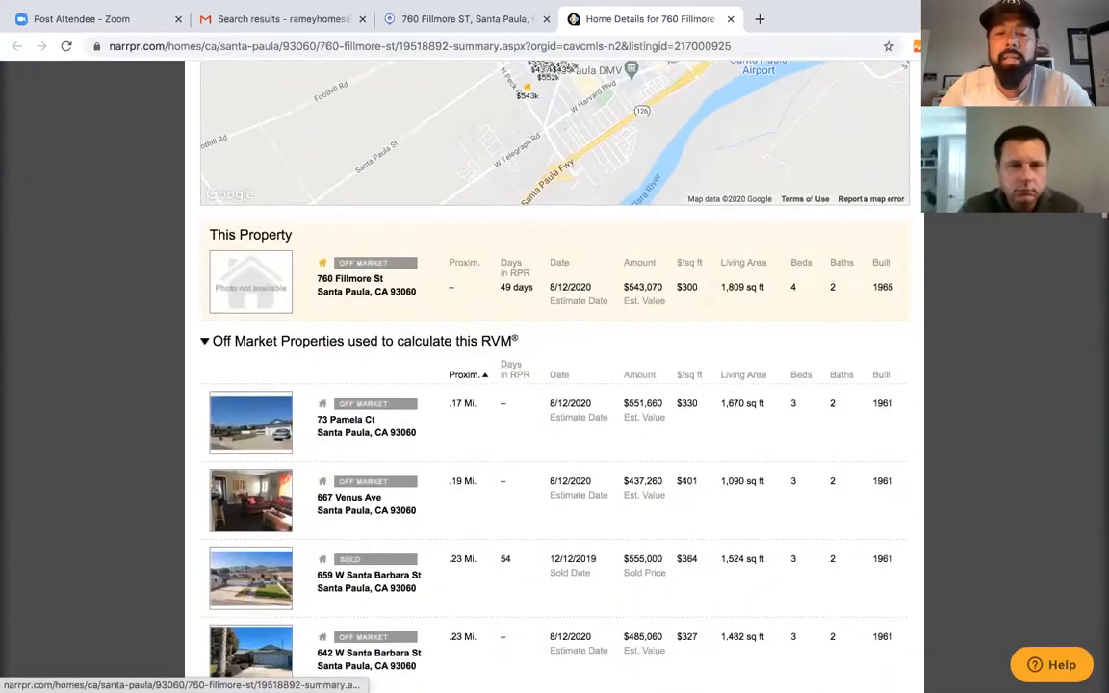
scroll(416, 578, "up", 4)
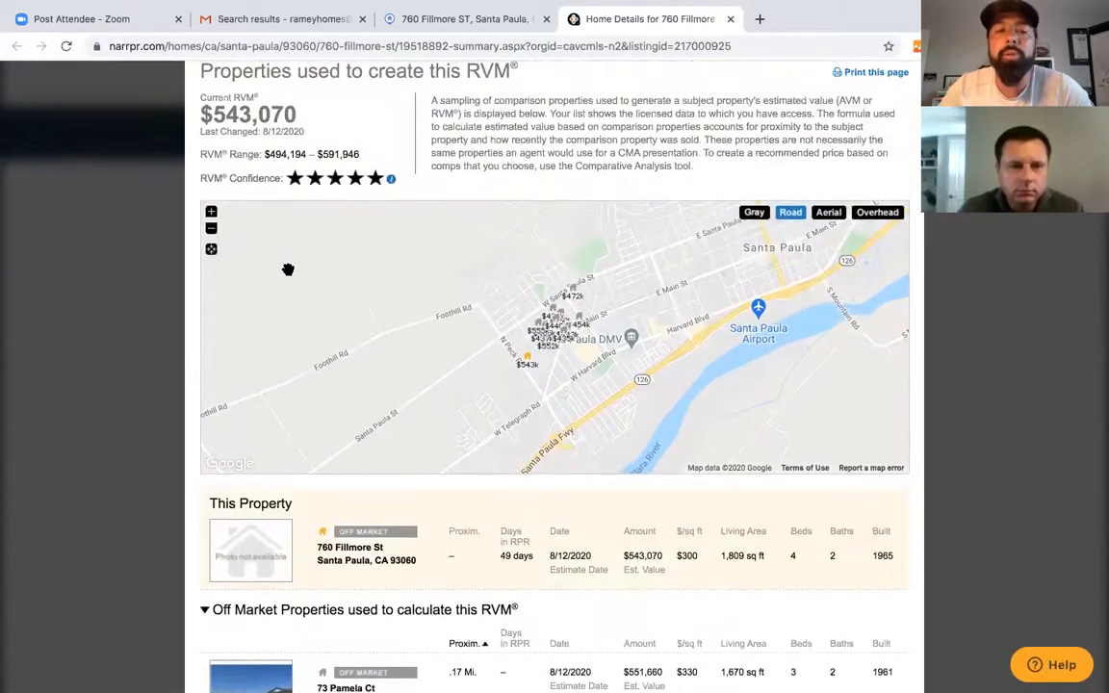
left_click(212, 212)
left_click(212, 212)
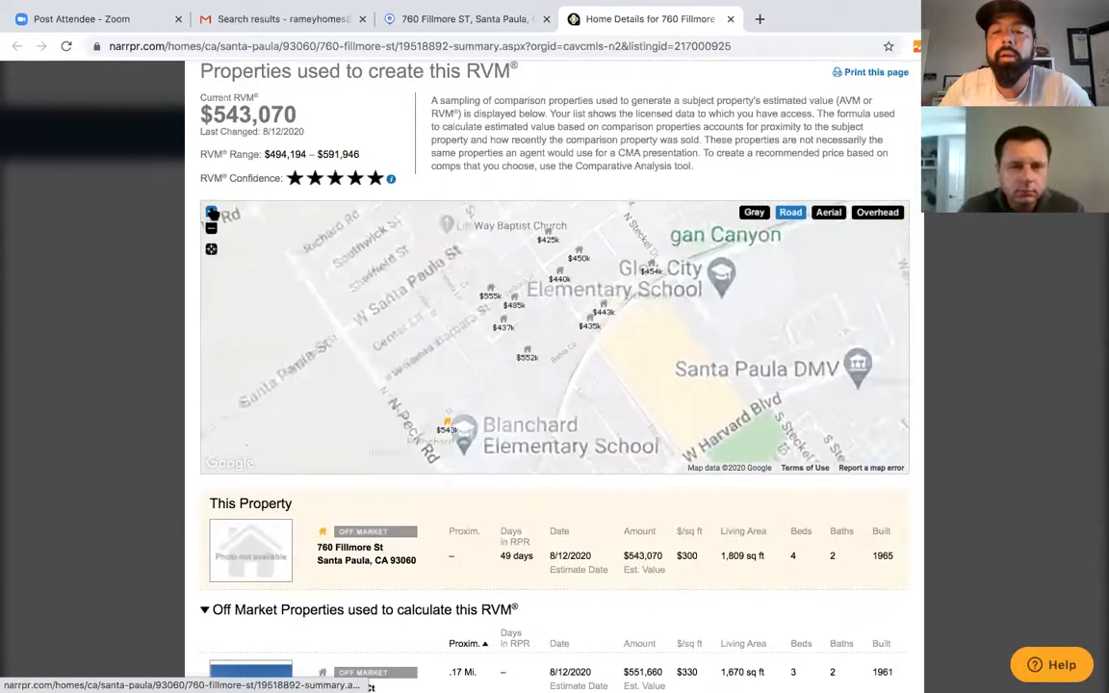
left_click(212, 212)
left_click(212, 211)
scroll(450, 407, "up", 1)
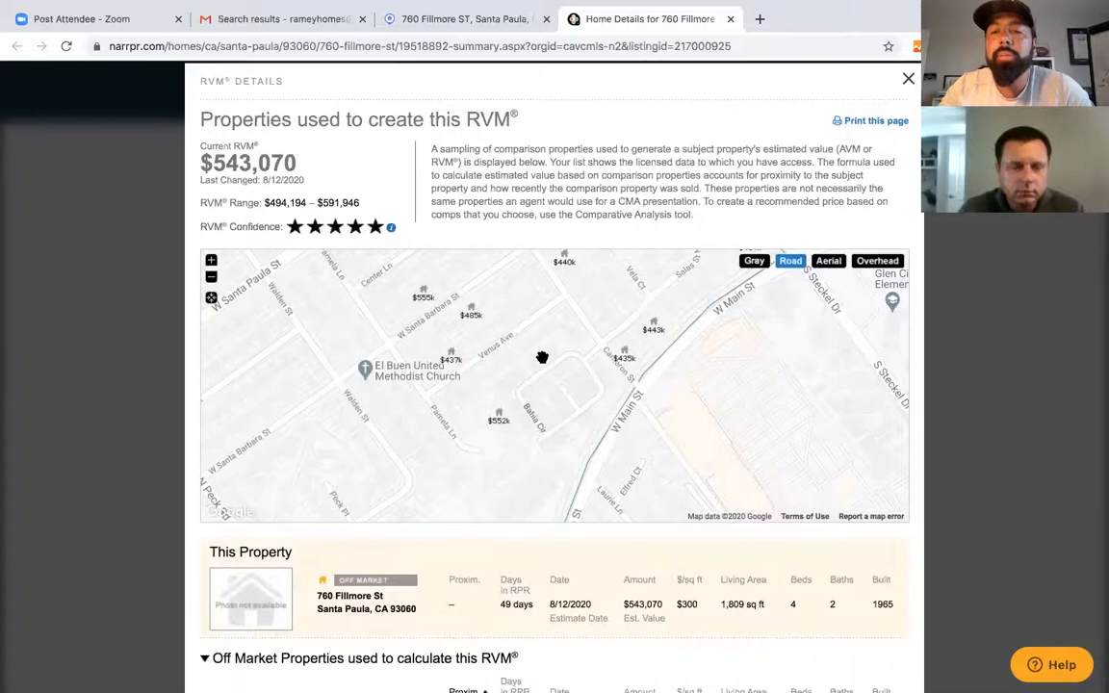
left_click(211, 277)
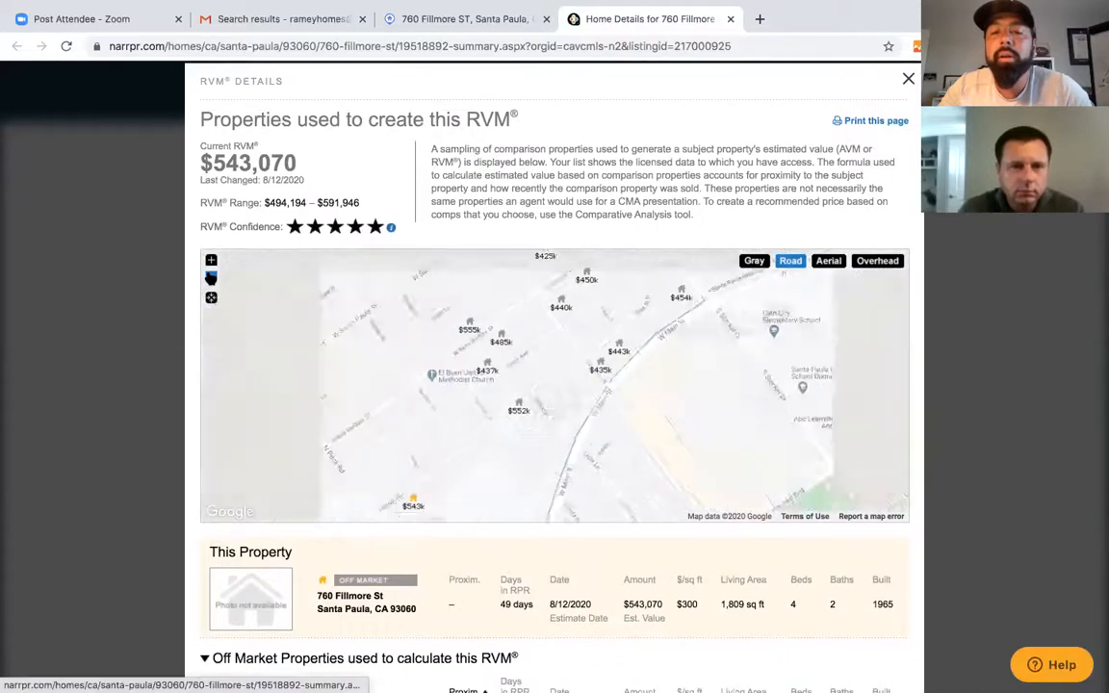
left_click_drag(505, 358, 516, 416)
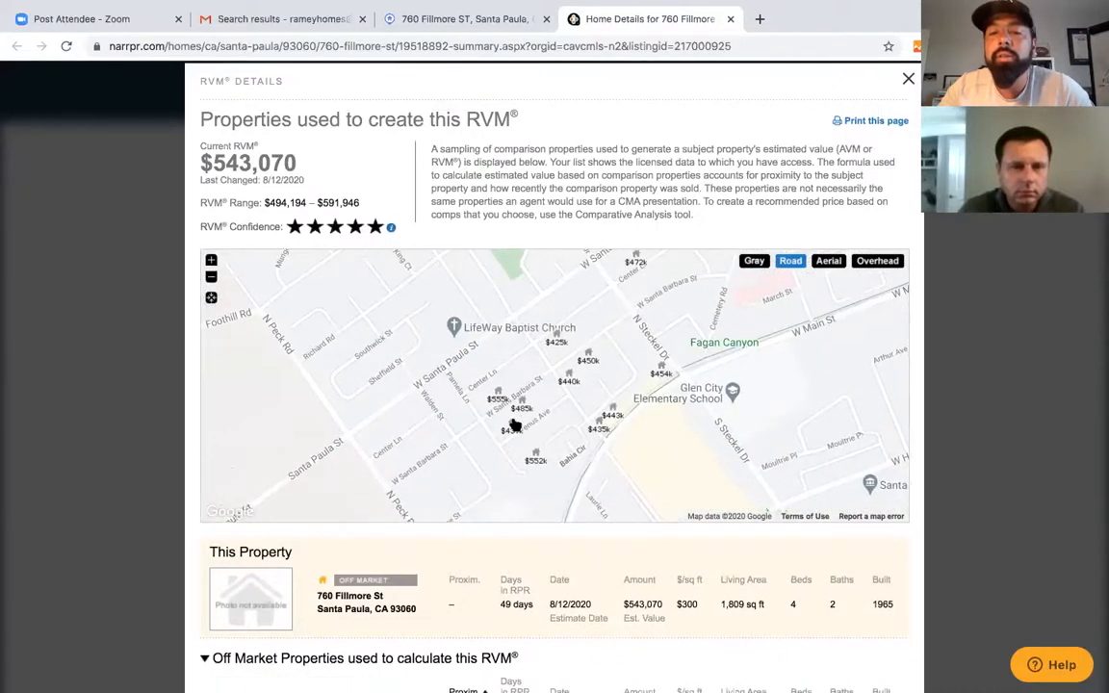
left_click(536, 460)
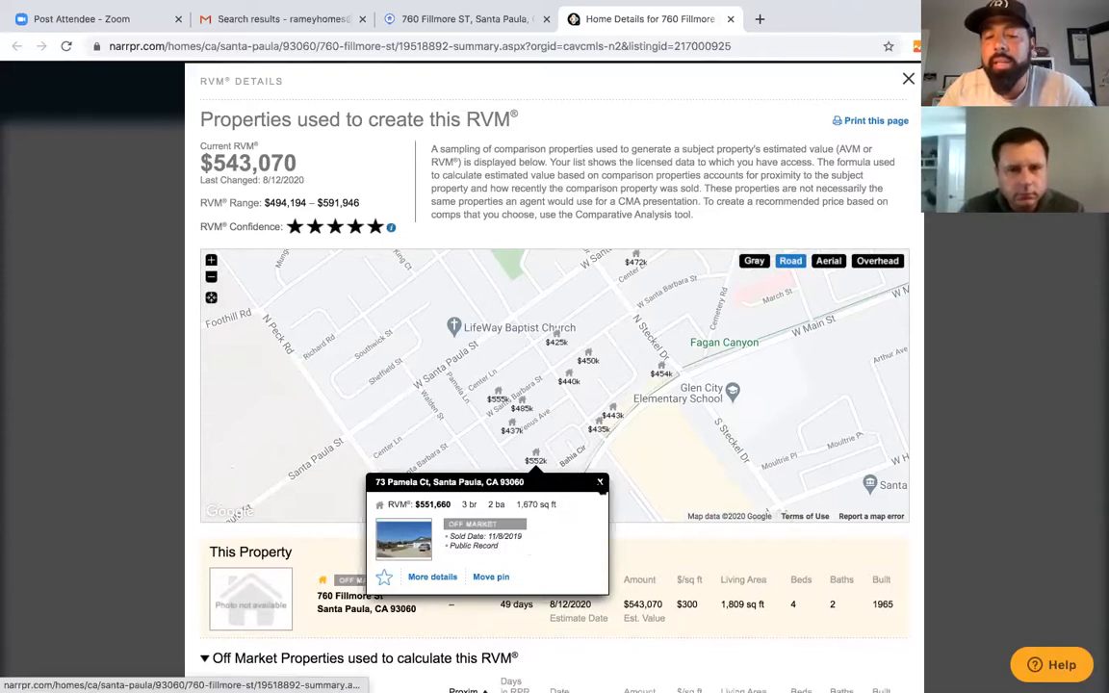
left_click(600, 483)
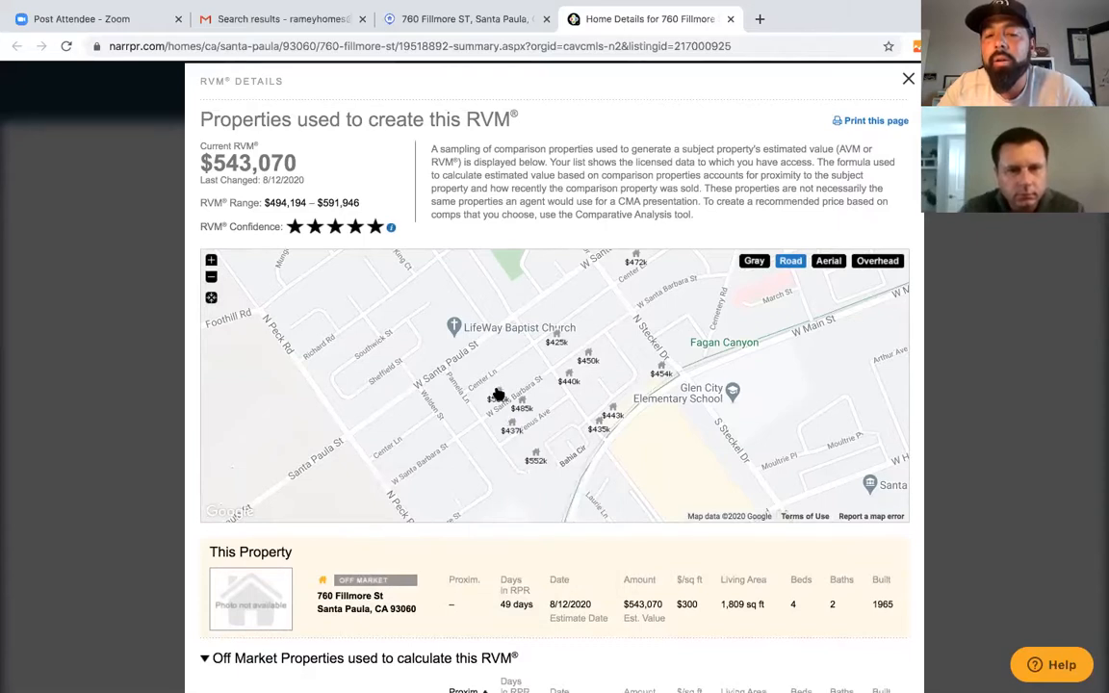
left_click(498, 394)
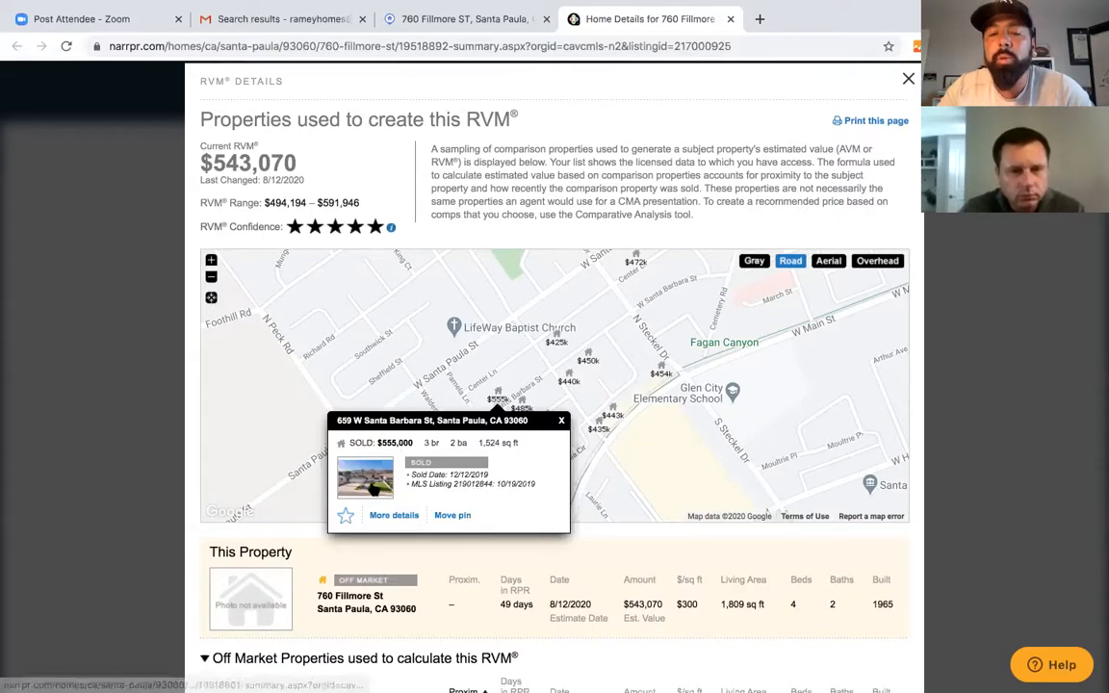
left_click(370, 487)
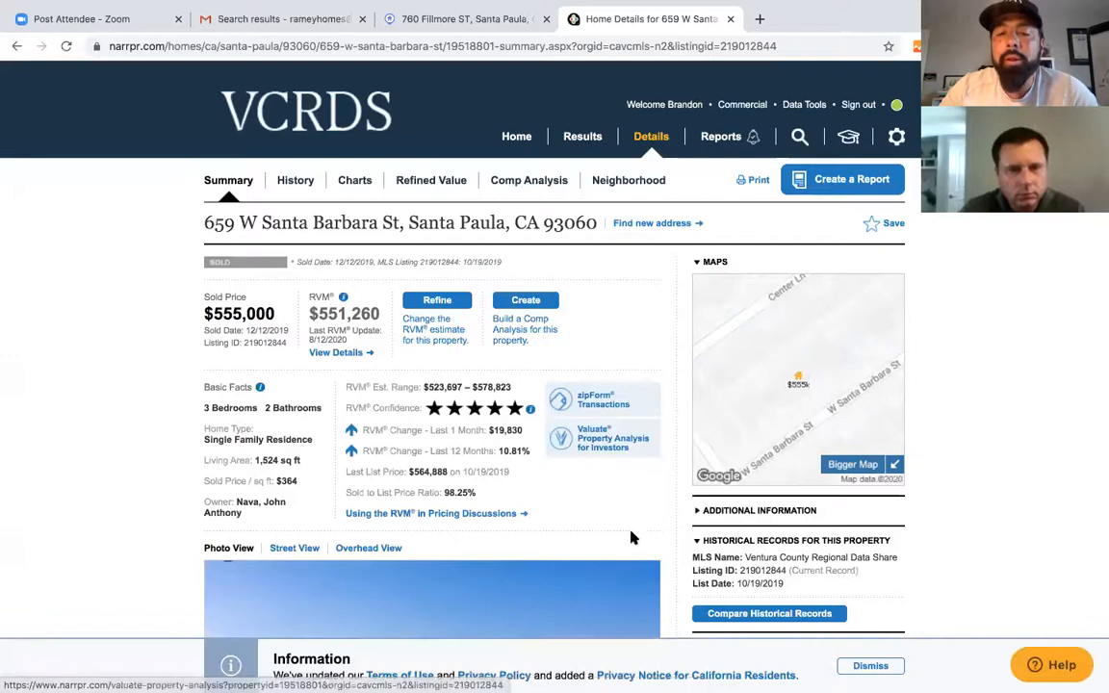
- Page through the listing photos to the backyard, house front and living room shots
scroll(631, 539, "down", 2)
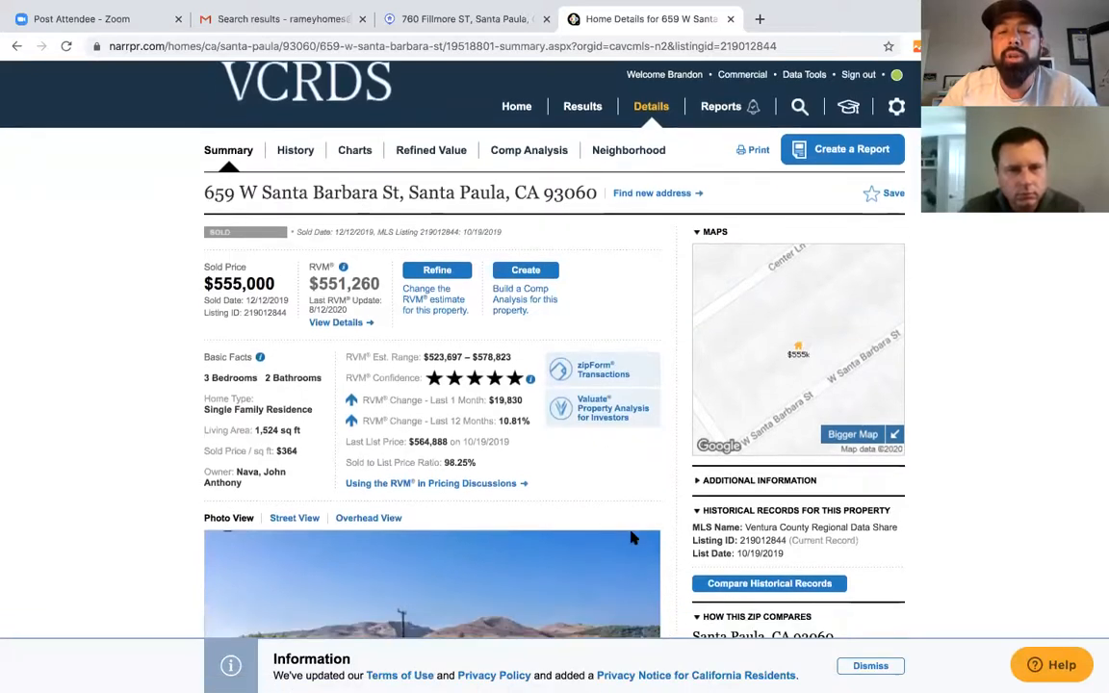
scroll(631, 539, "down", 5)
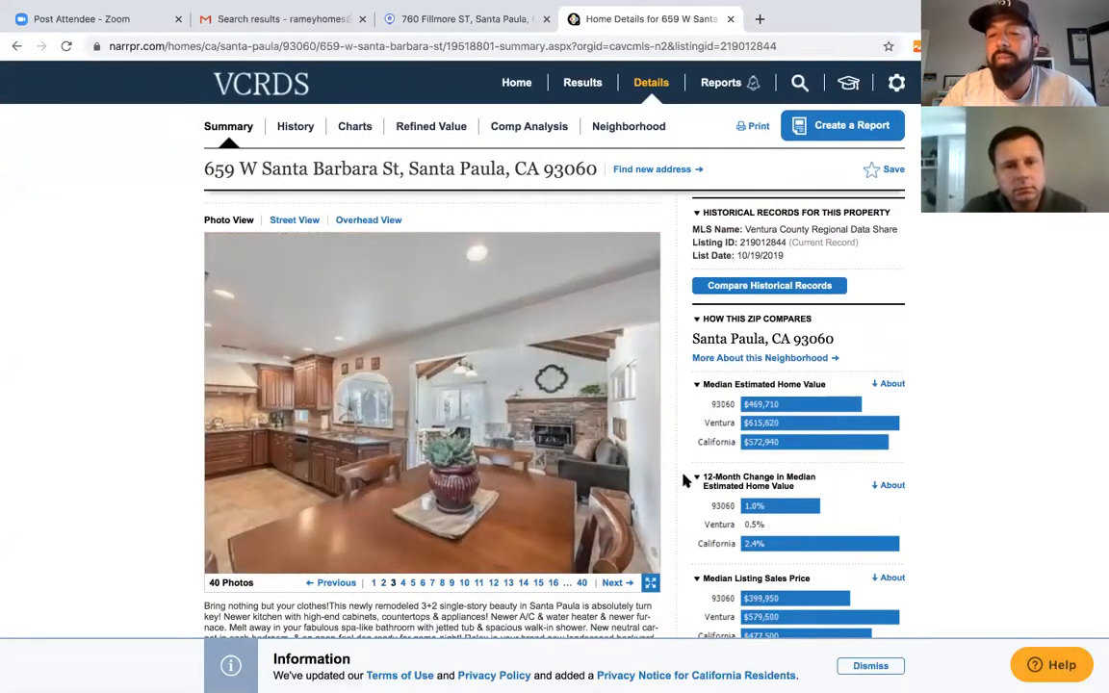
left_click(613, 585)
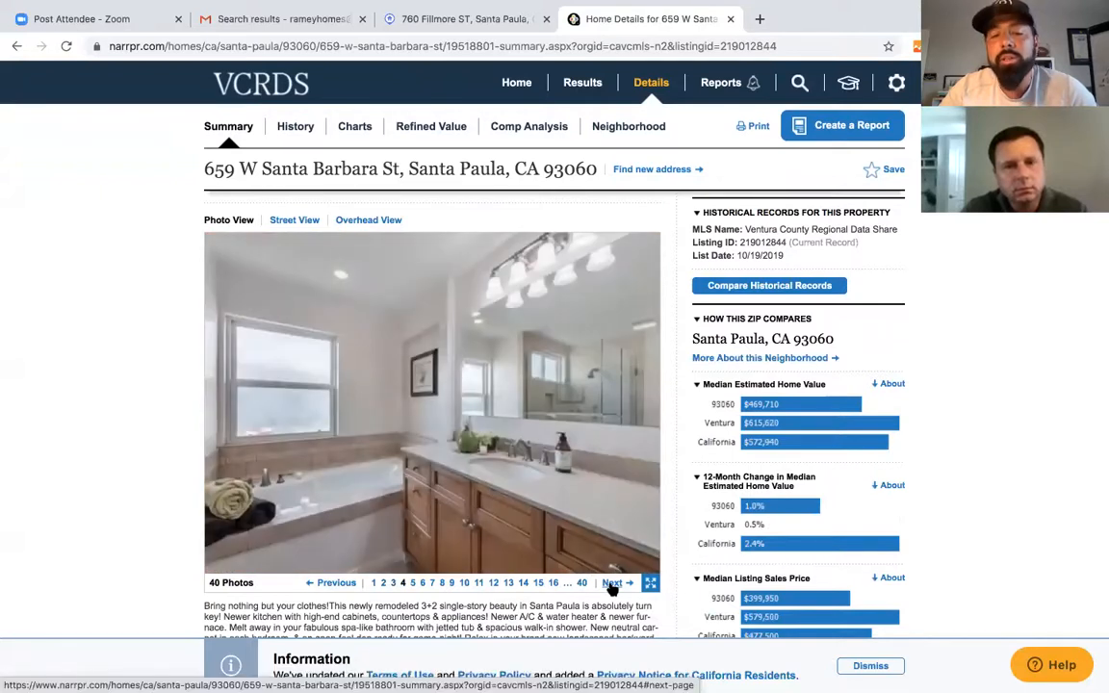
left_click(613, 585)
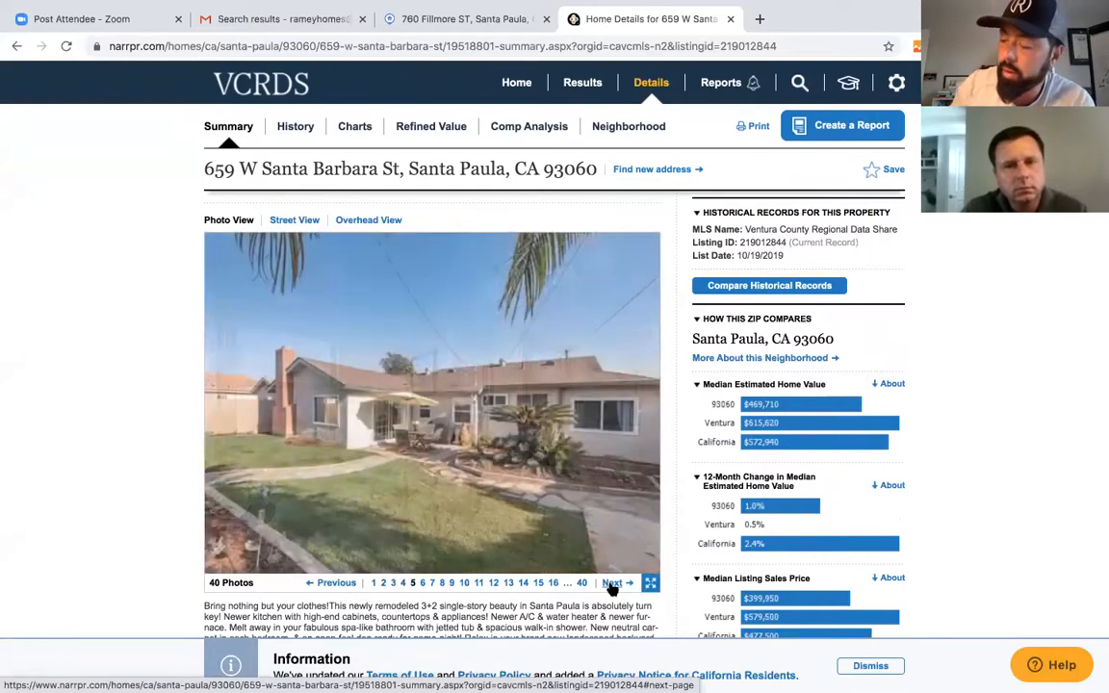
left_click(566, 543)
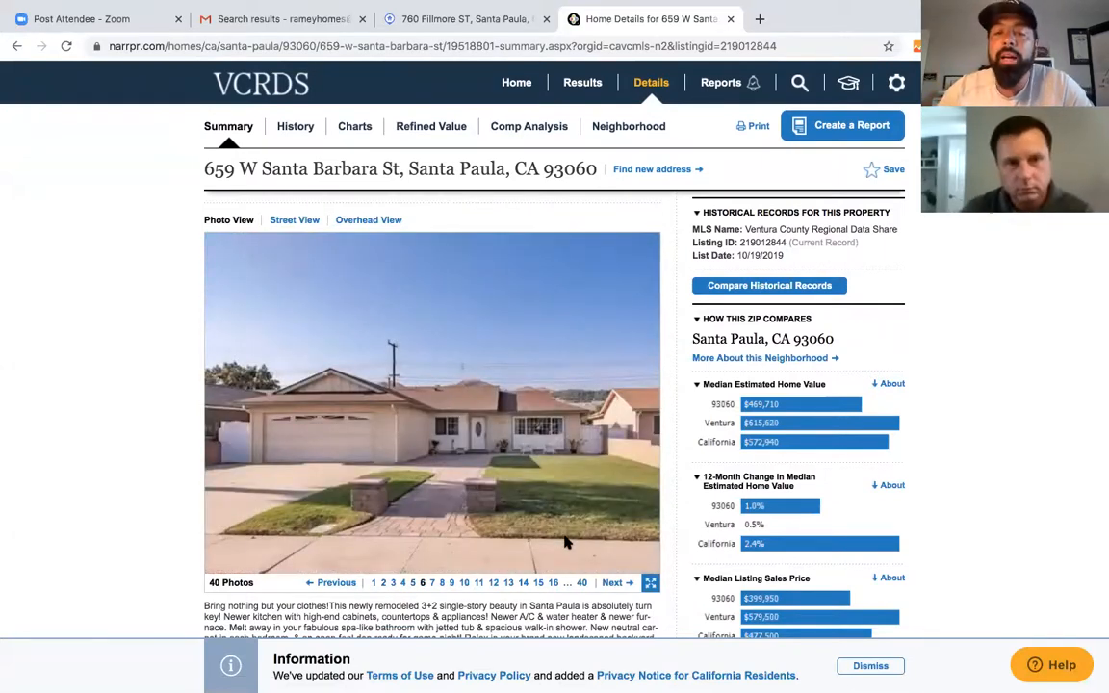
left_click(441, 567)
- Continue through the kitchen photos to the stove hood shot
scroll(439, 564, "down", 3)
scroll(440, 563, "down", 1)
scroll(439, 565, "up", 2)
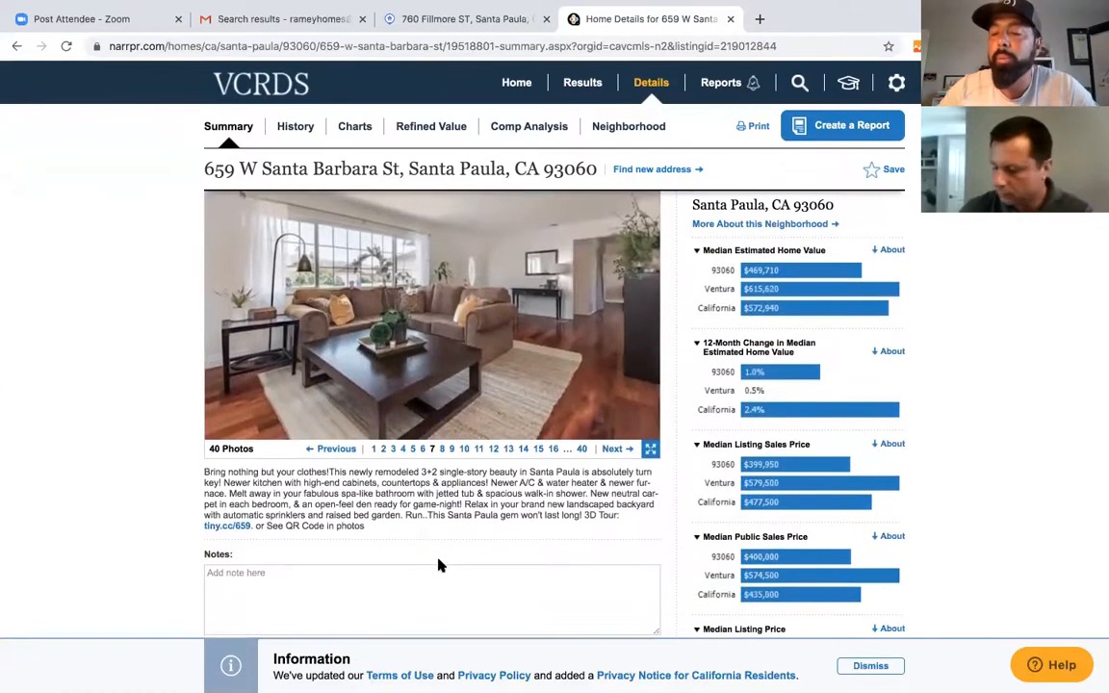
scroll(443, 510, "up", 1)
left_click(446, 452)
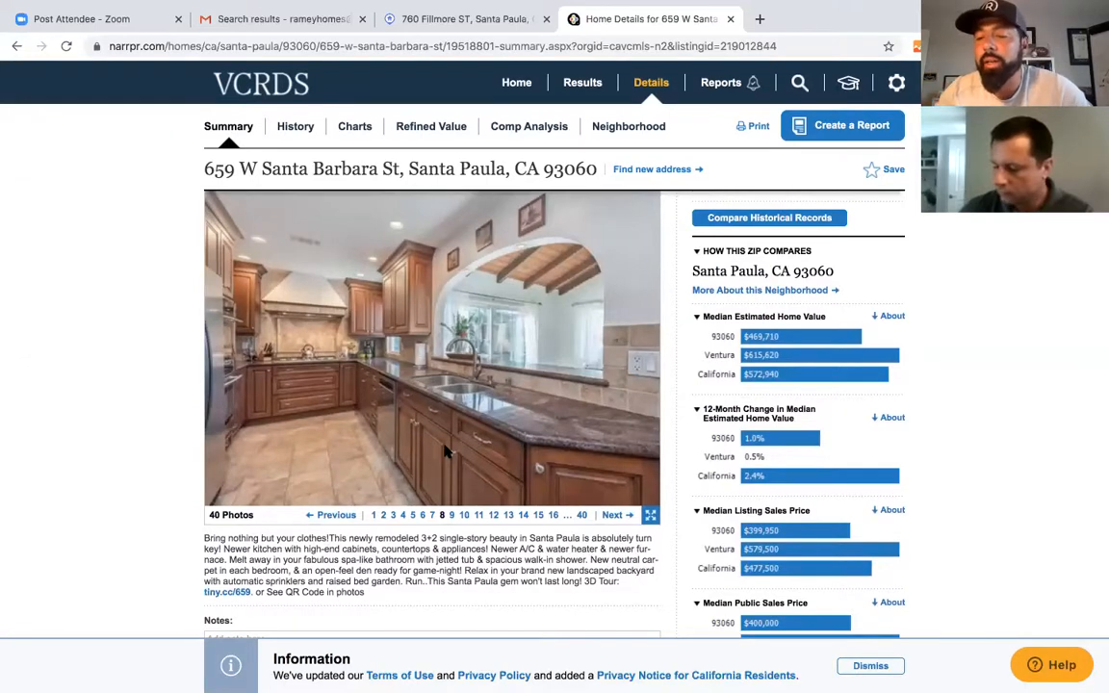
left_click(445, 451)
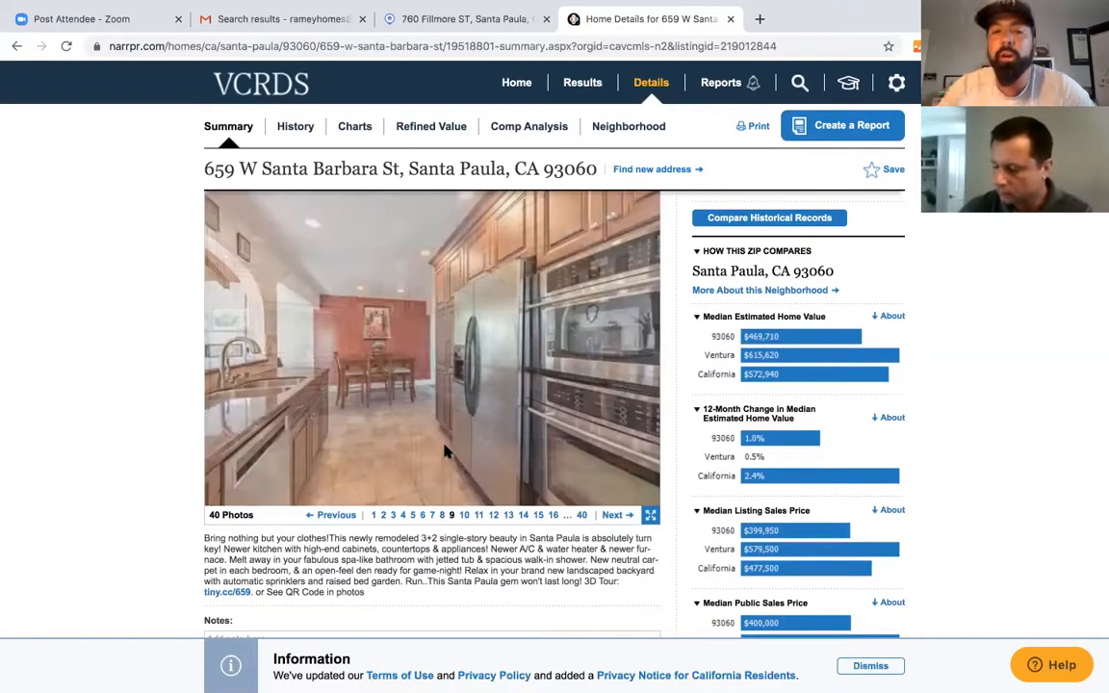
scroll(443, 447, "up", 1)
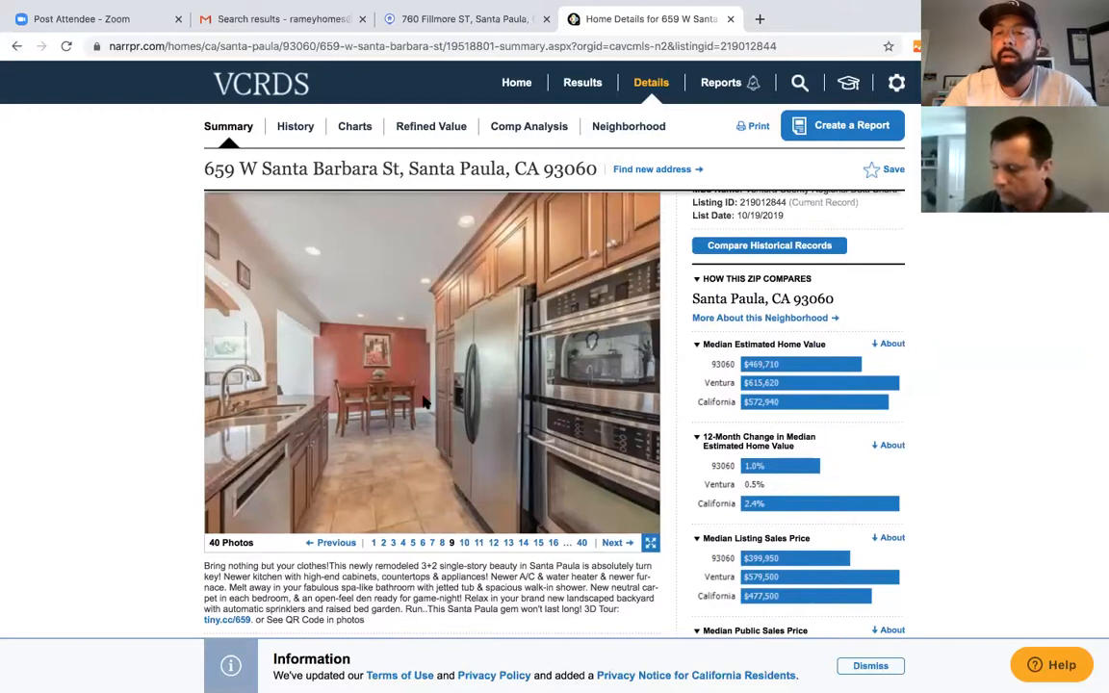
scroll(423, 402, "up", 1)
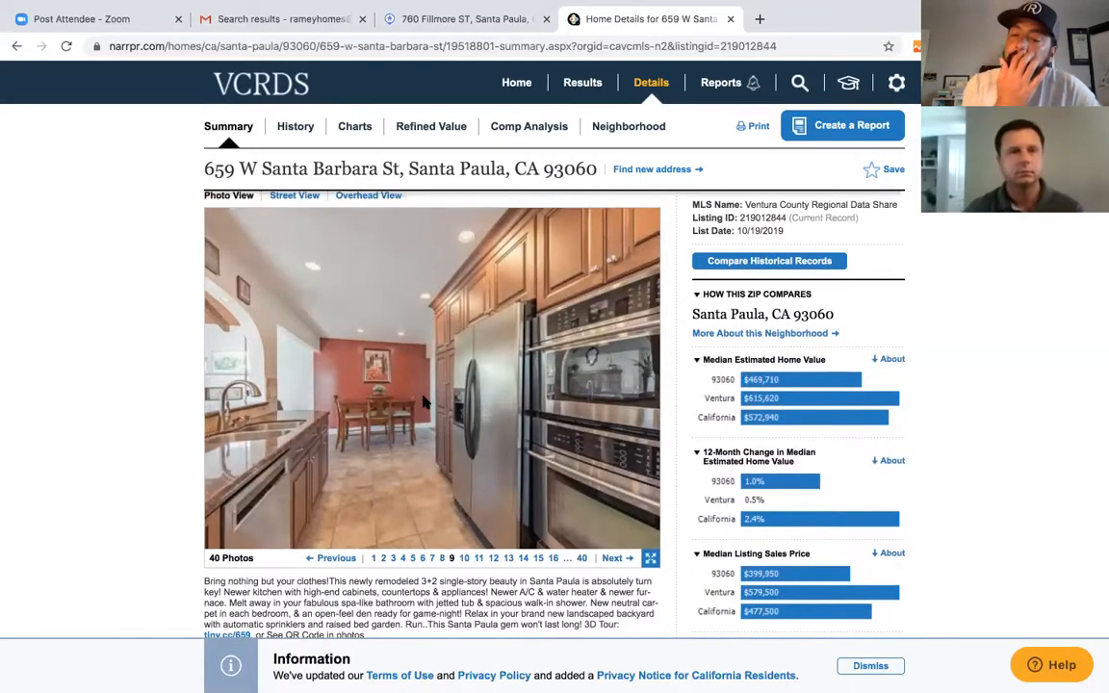
left_click(424, 403)
scroll(424, 402, "up", 2)
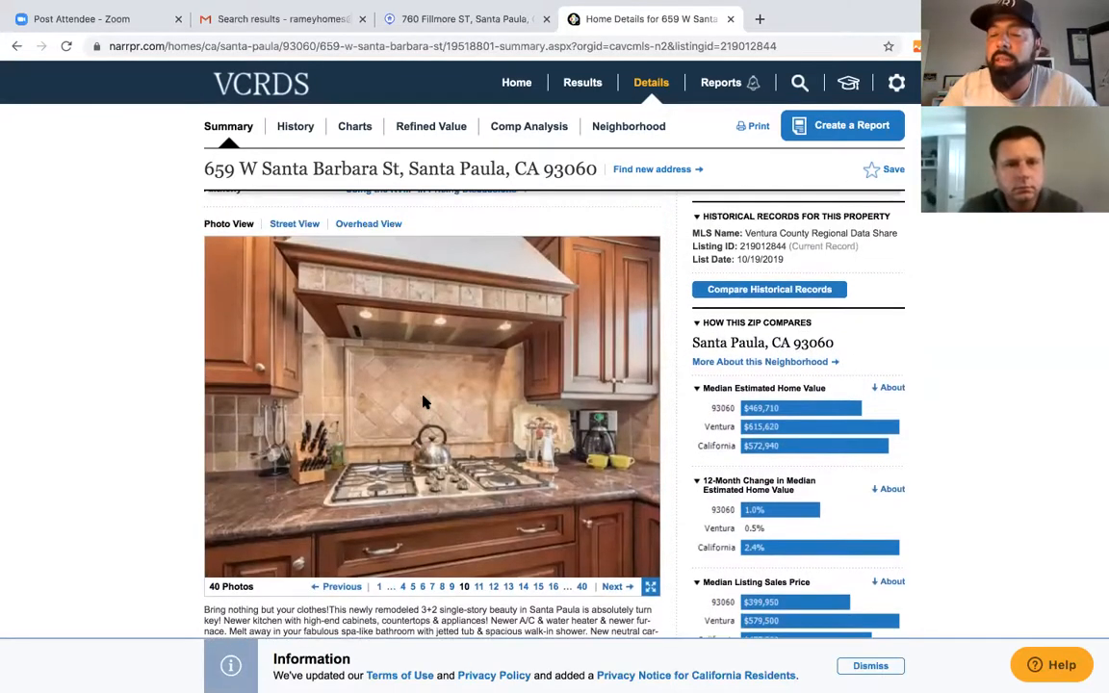
scroll(424, 403, "down", 1)
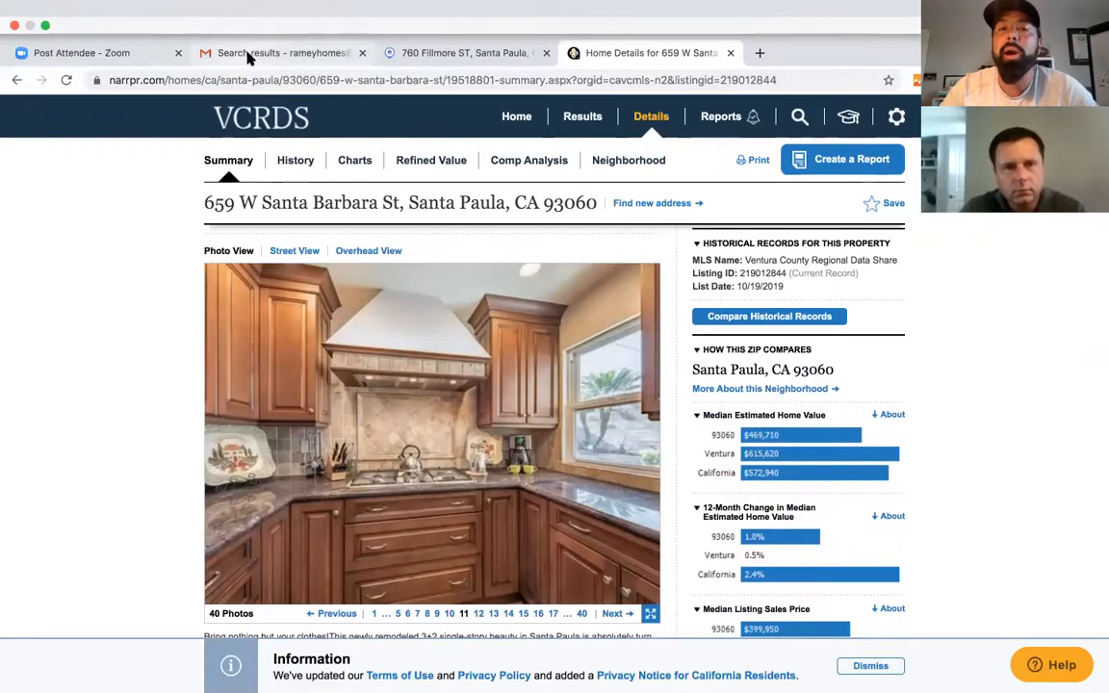
left_click(247, 55)
left_click(405, 51)
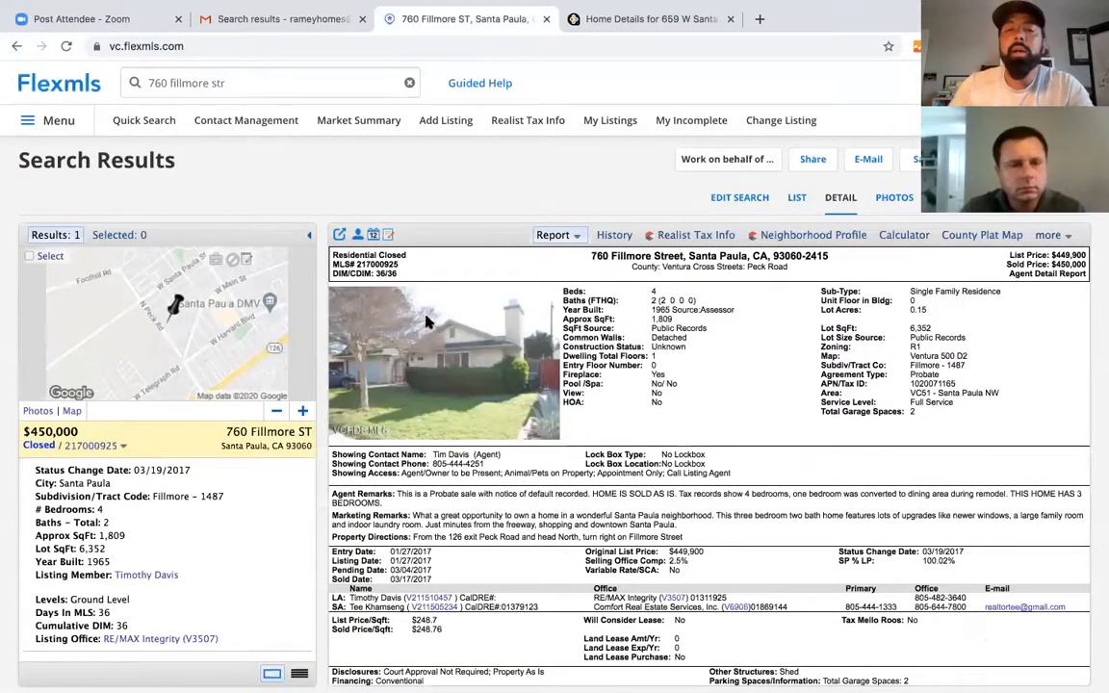
left_click(235, 81)
triple_click(235, 82)
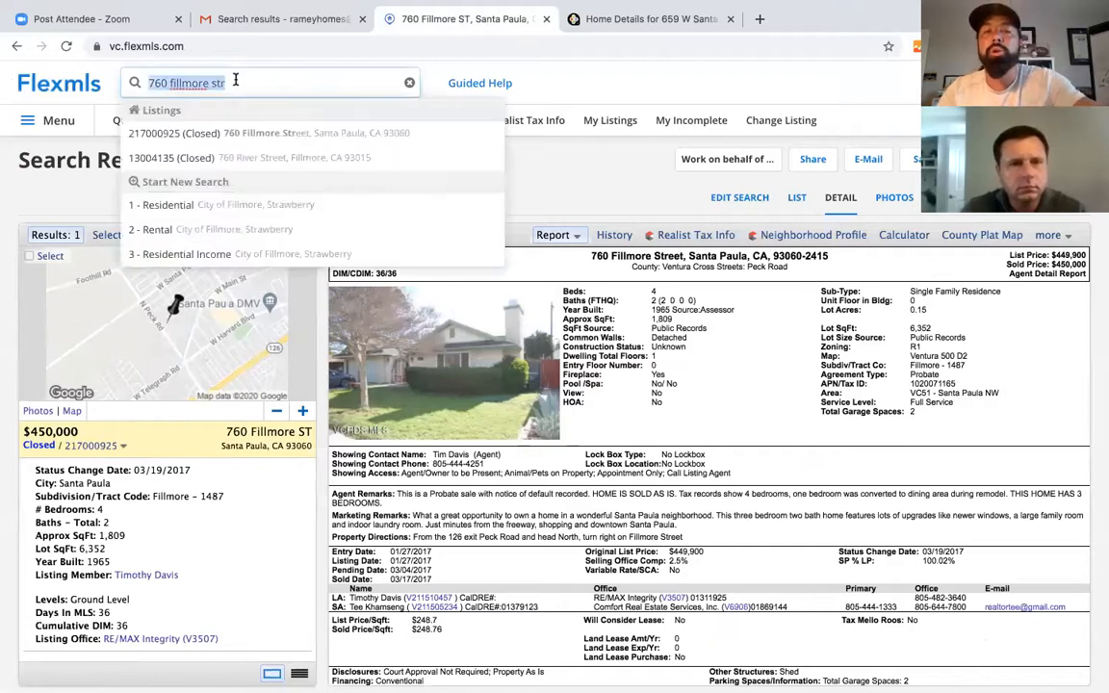
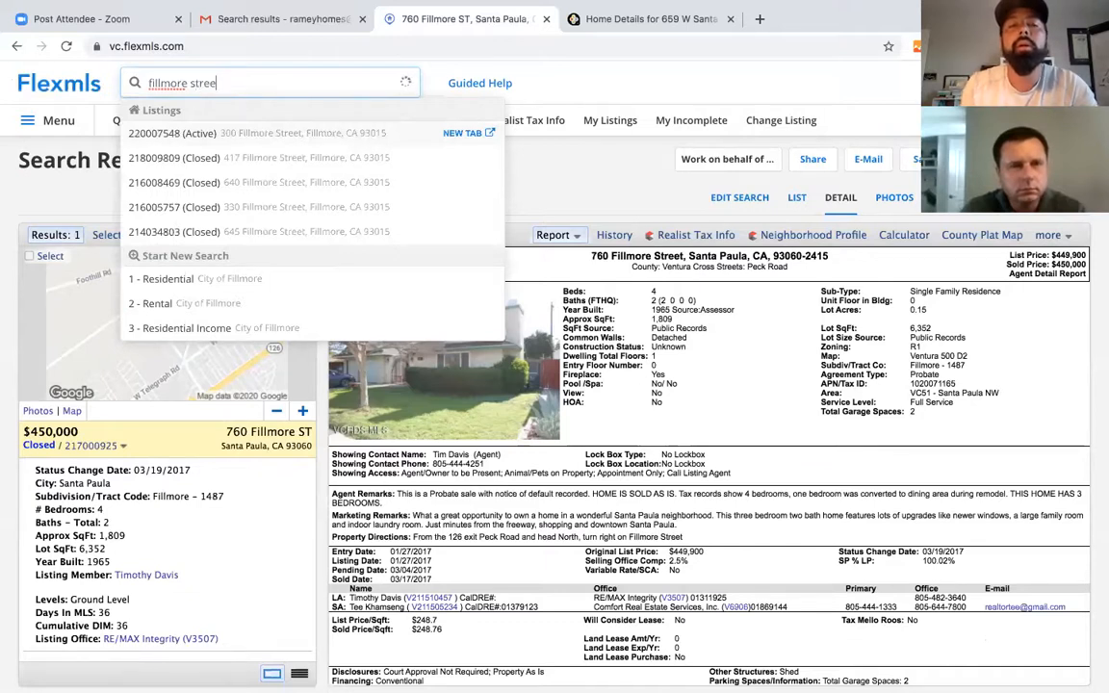
key("BackSpace")
key("BackSpace")
key("BackSpace")
key("BackSpace")
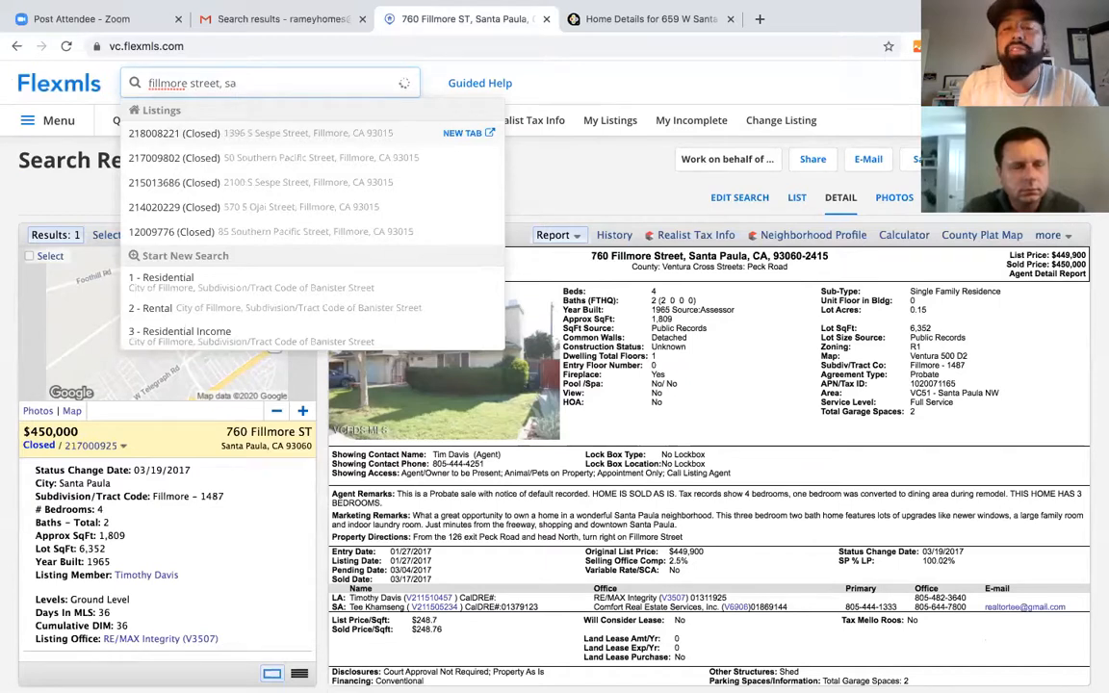
key("BackSpace")
key("BackSpace")
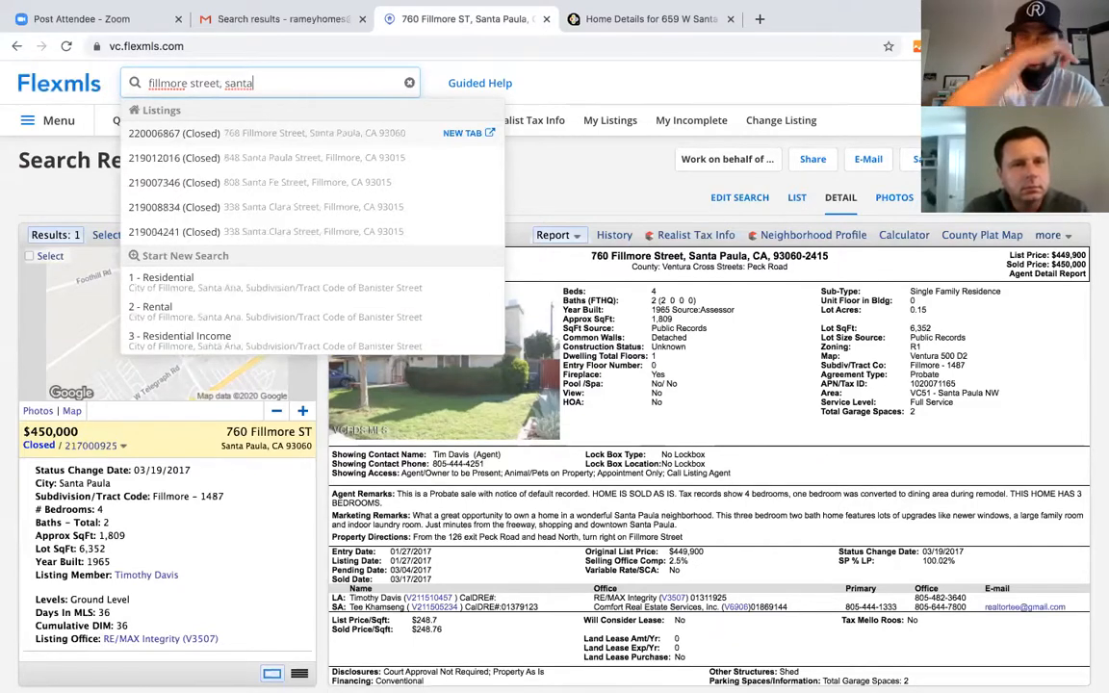
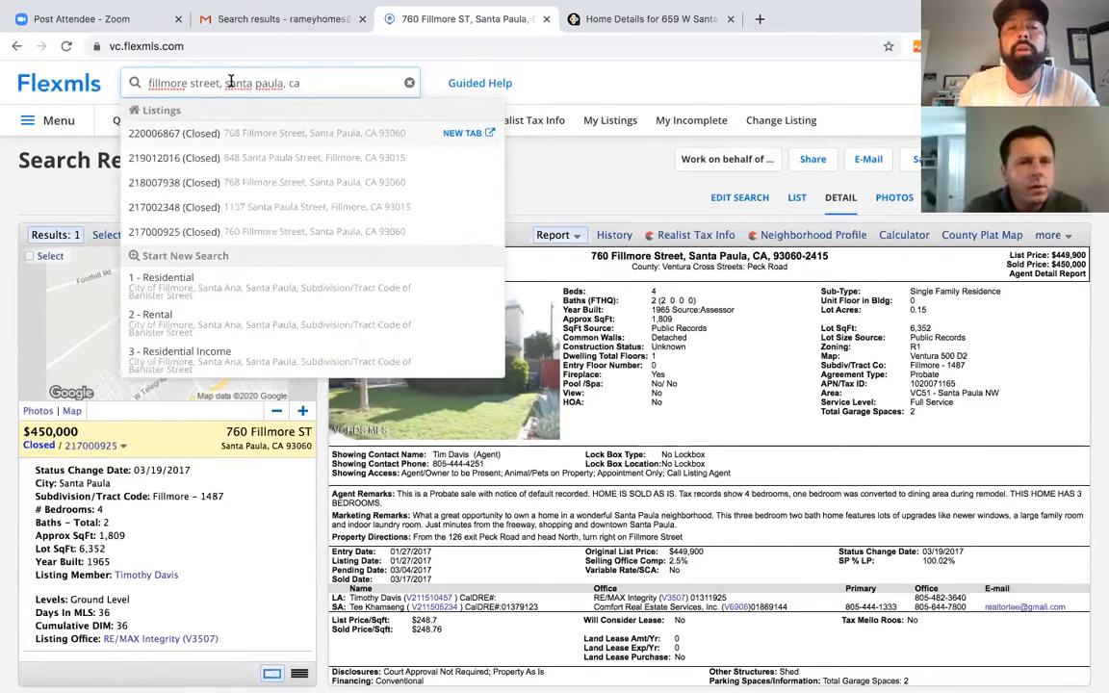
left_click(202, 143)
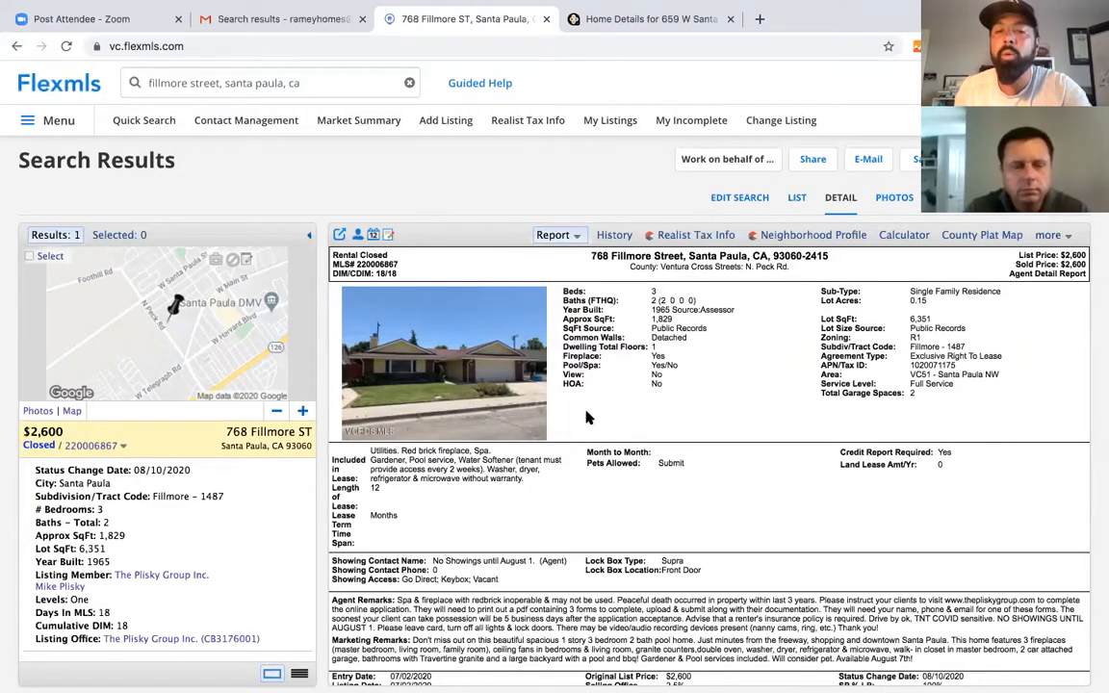
left_click(262, 83)
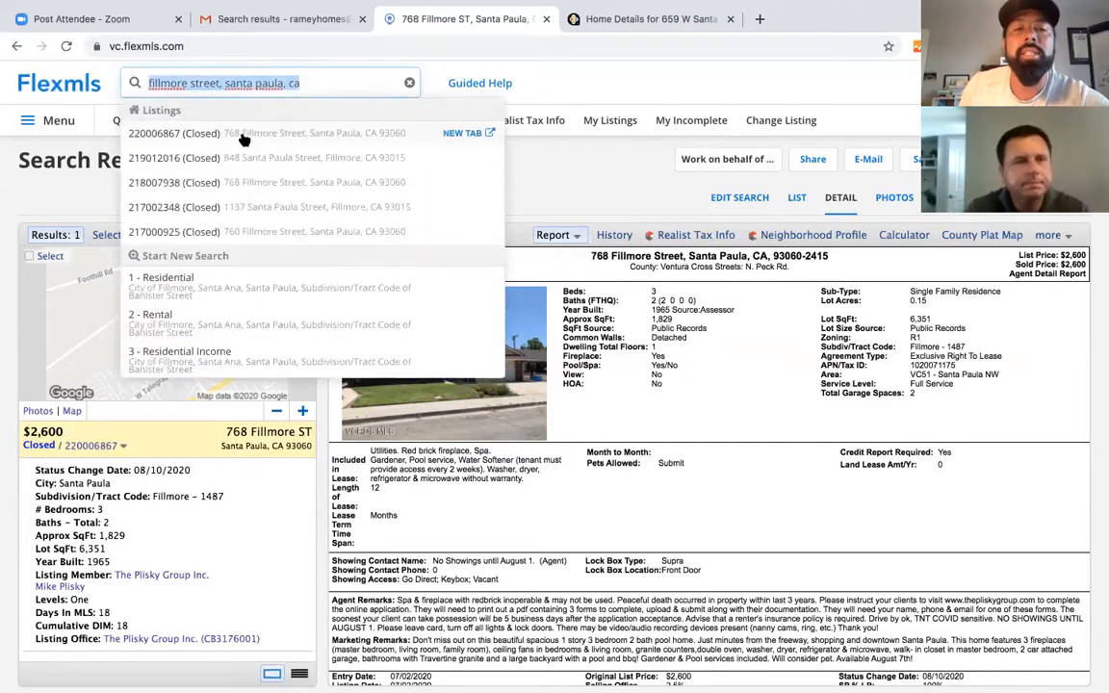
left_click(248, 190)
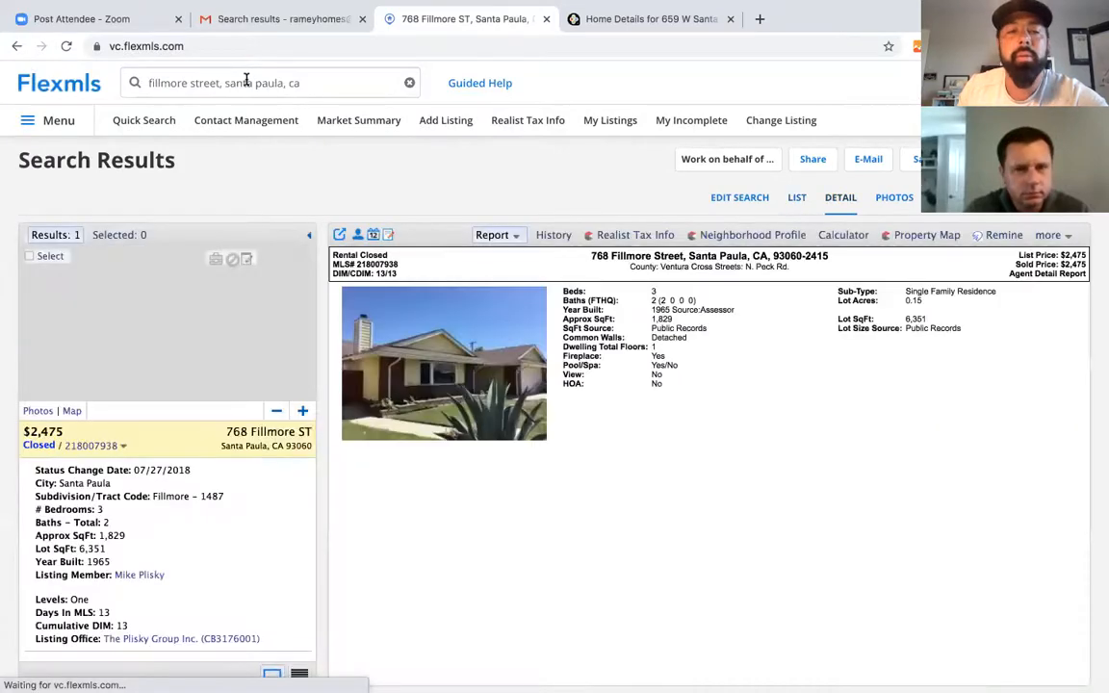
left_click(279, 83)
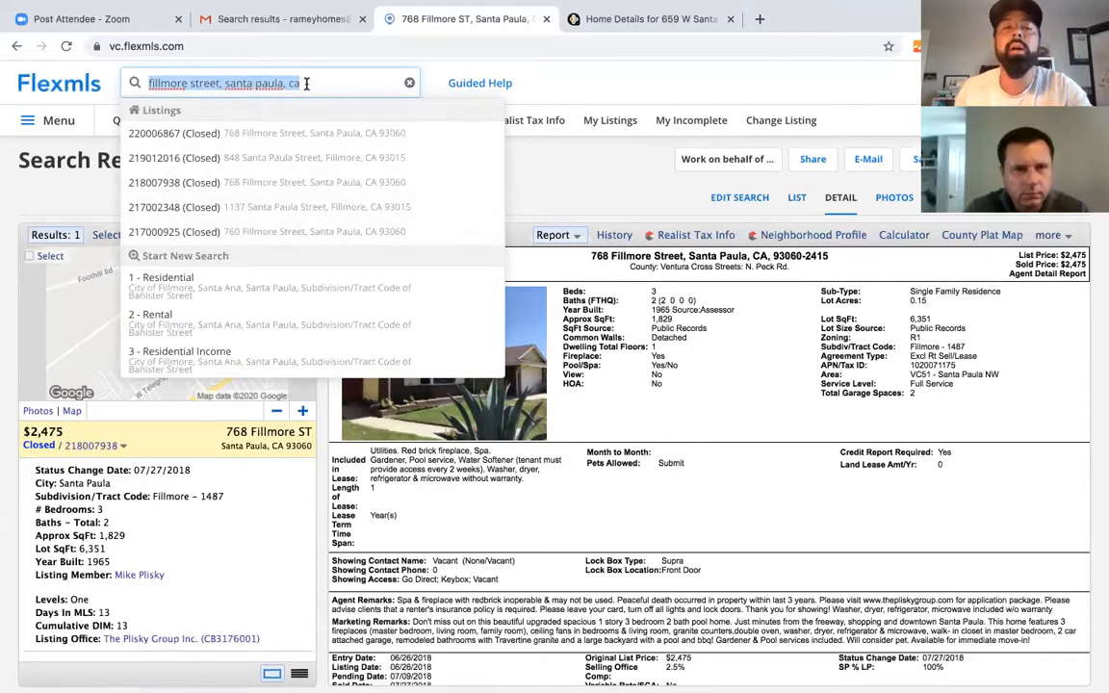
left_click(274, 83)
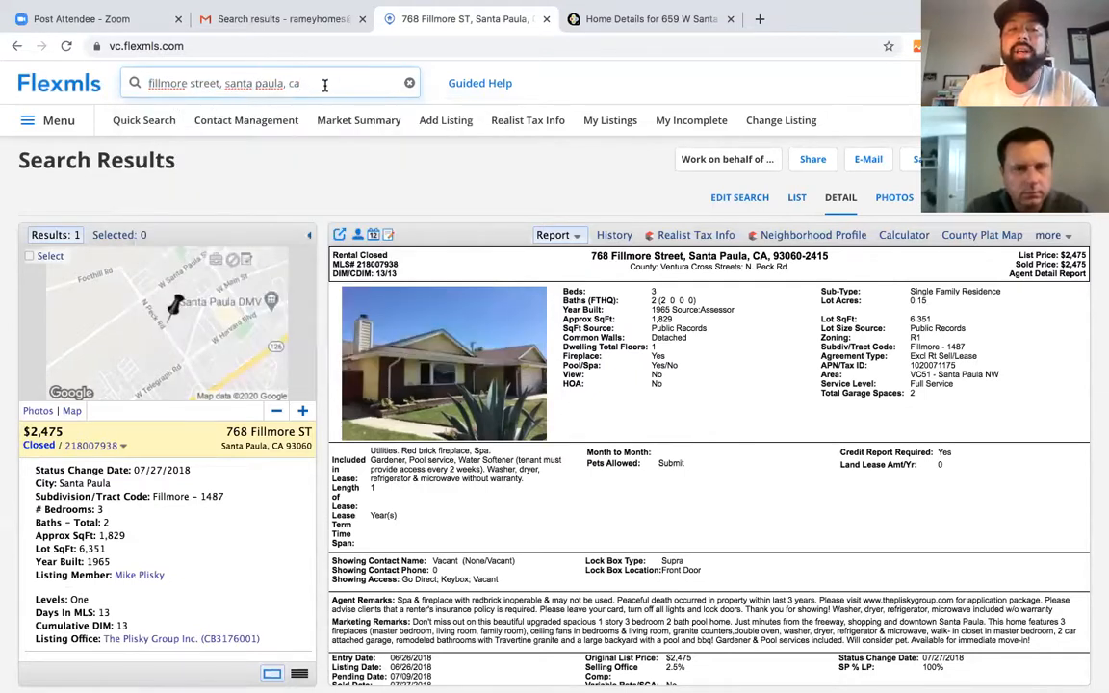
left_click(141, 121)
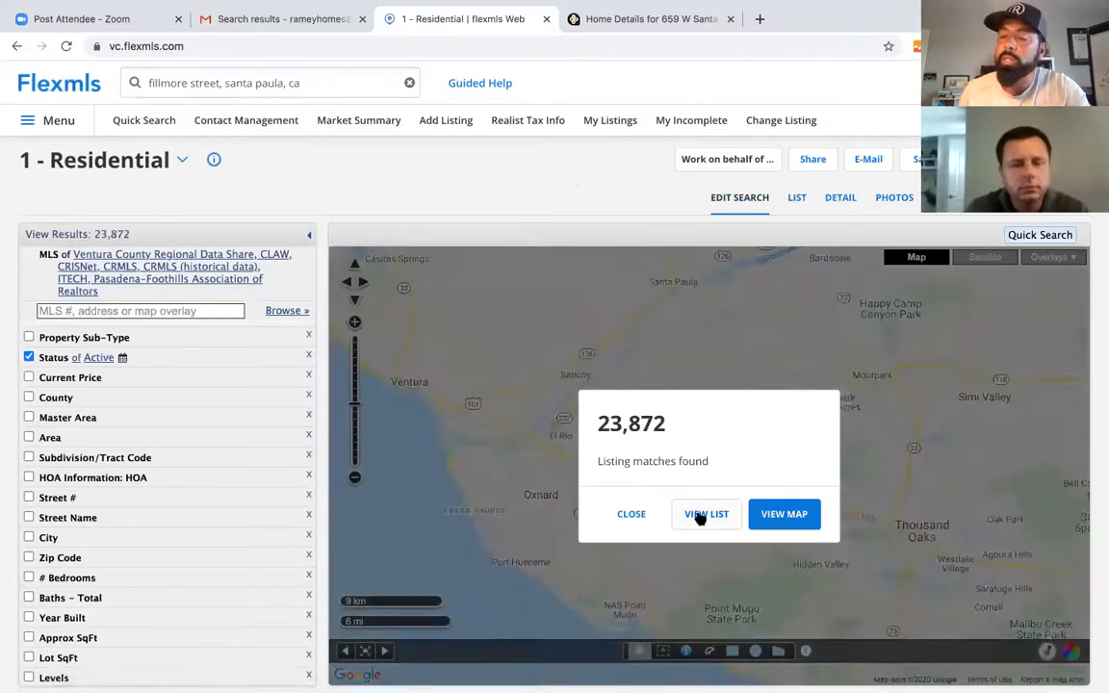
left_click(632, 515)
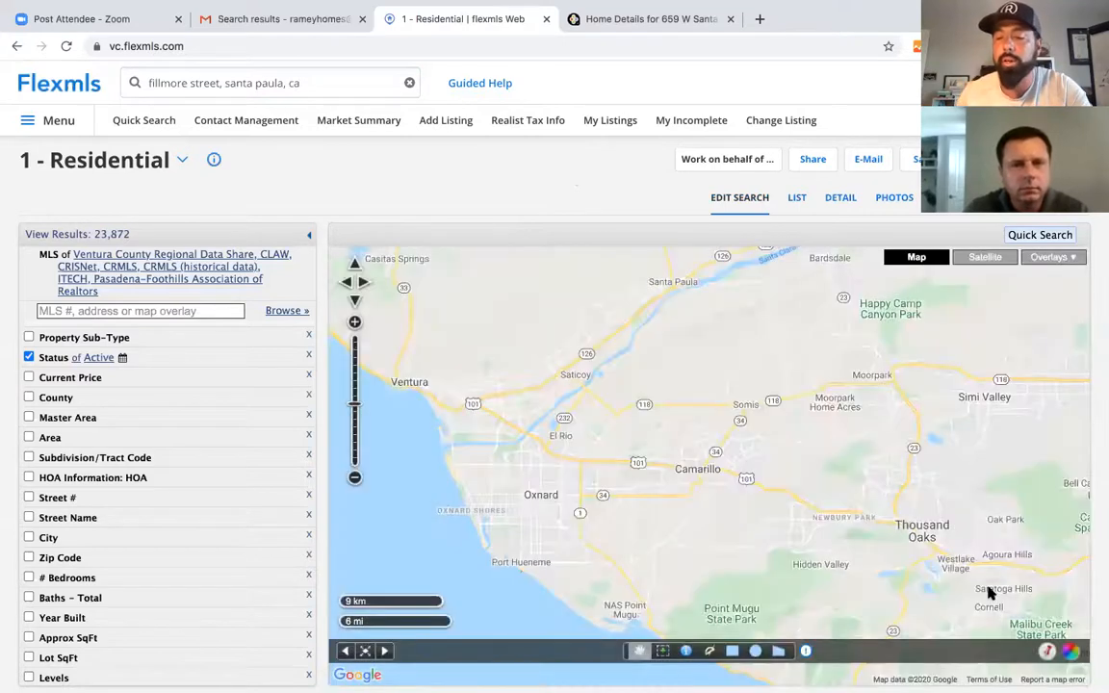
left_click(1048, 655)
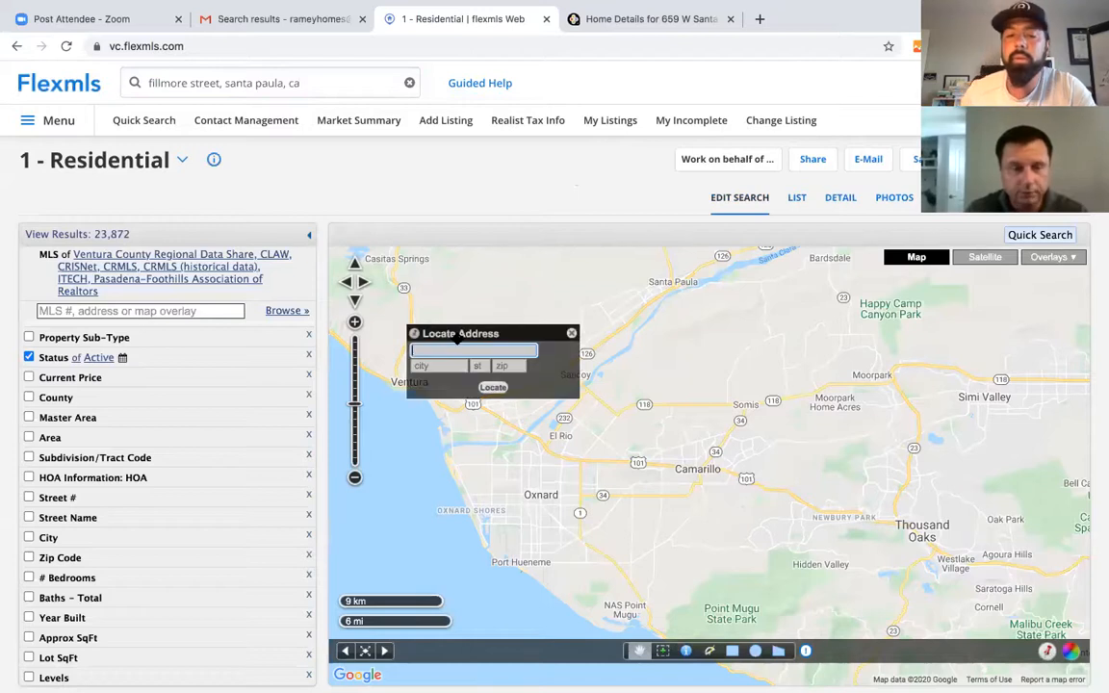
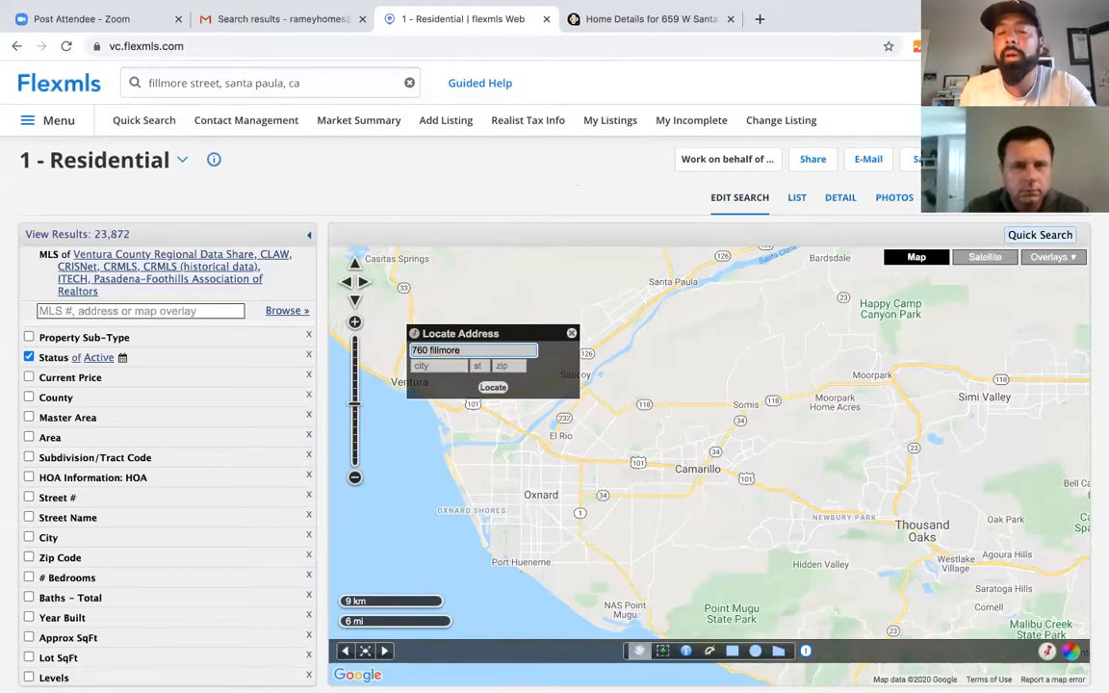
left_click(433, 367)
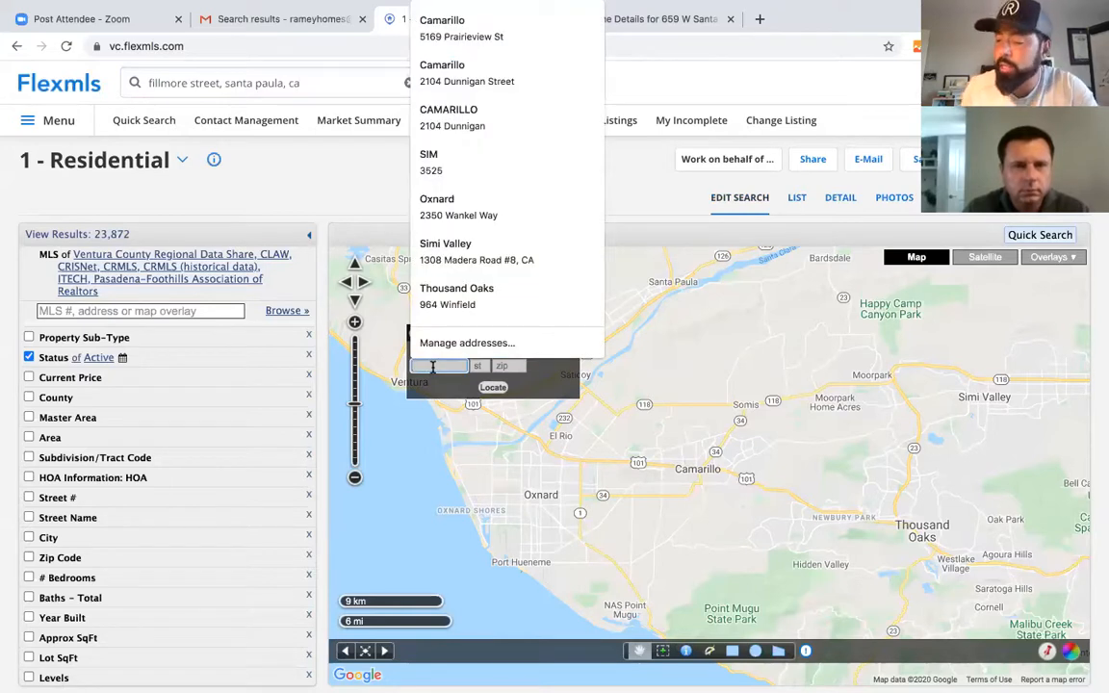
type("santa pau")
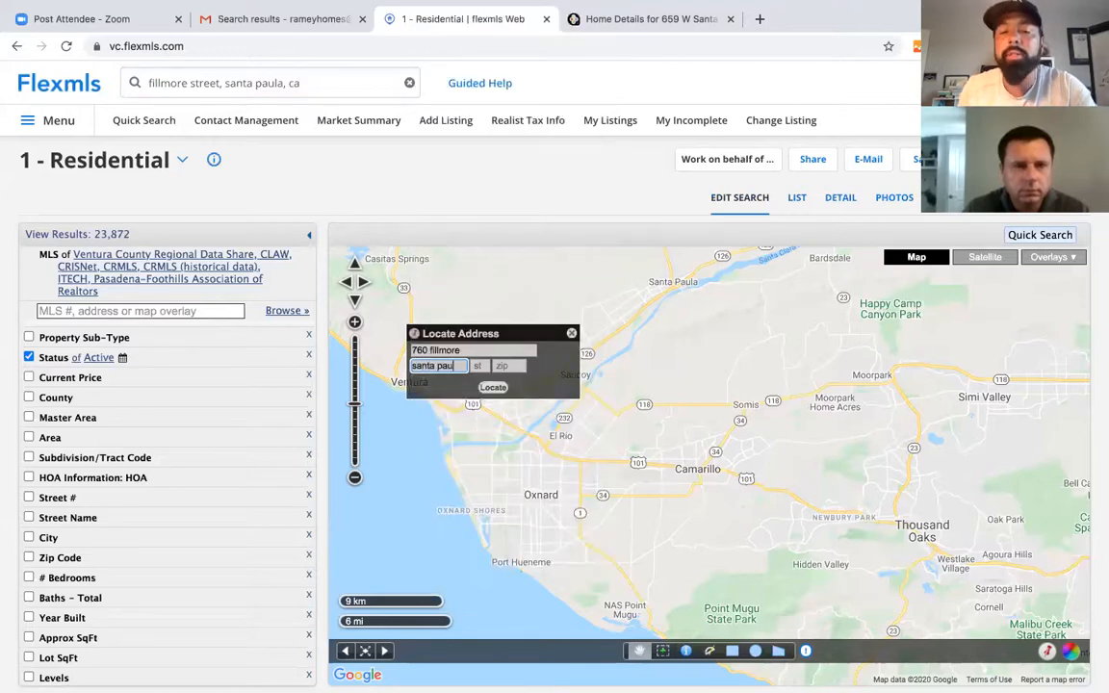
type("laa")
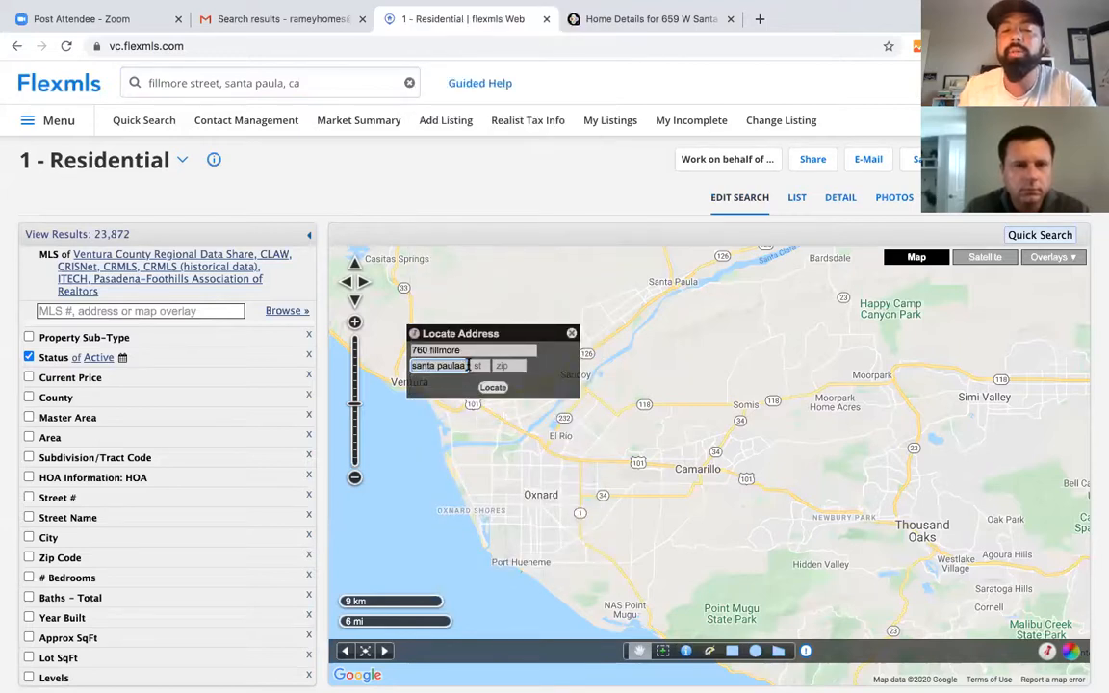
left_click(478, 367)
type("ca")
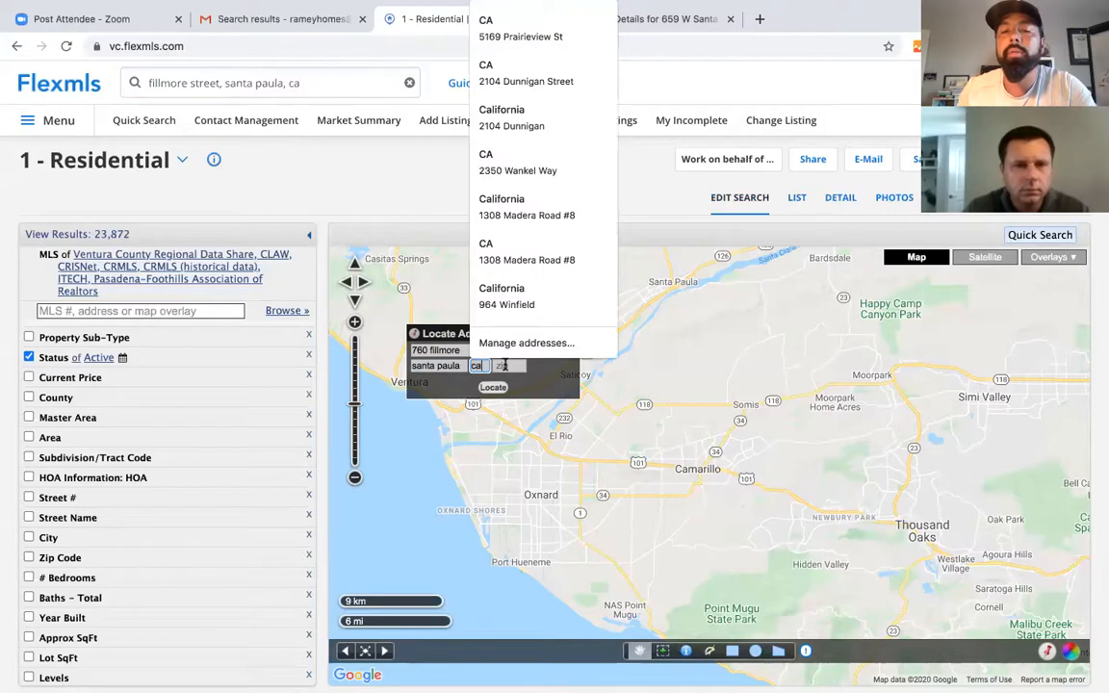
left_click(505, 365)
left_click(492, 388)
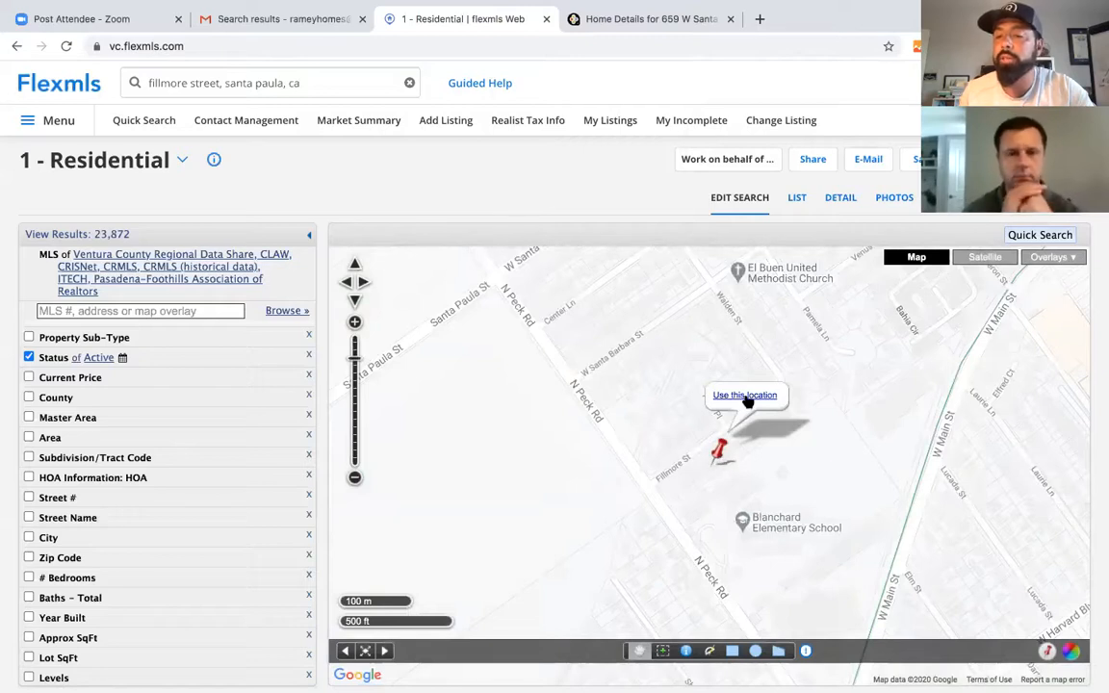
left_click(748, 398)
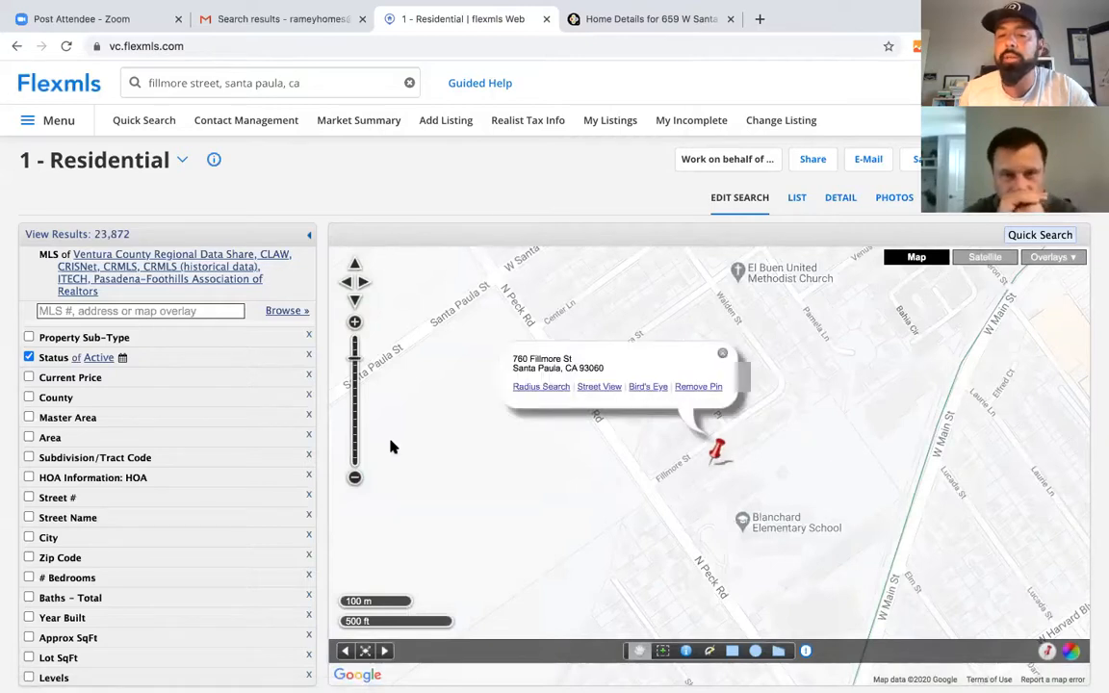
- Try the radius search around the pin, then zoom the map out to see more area
left_click(539, 387)
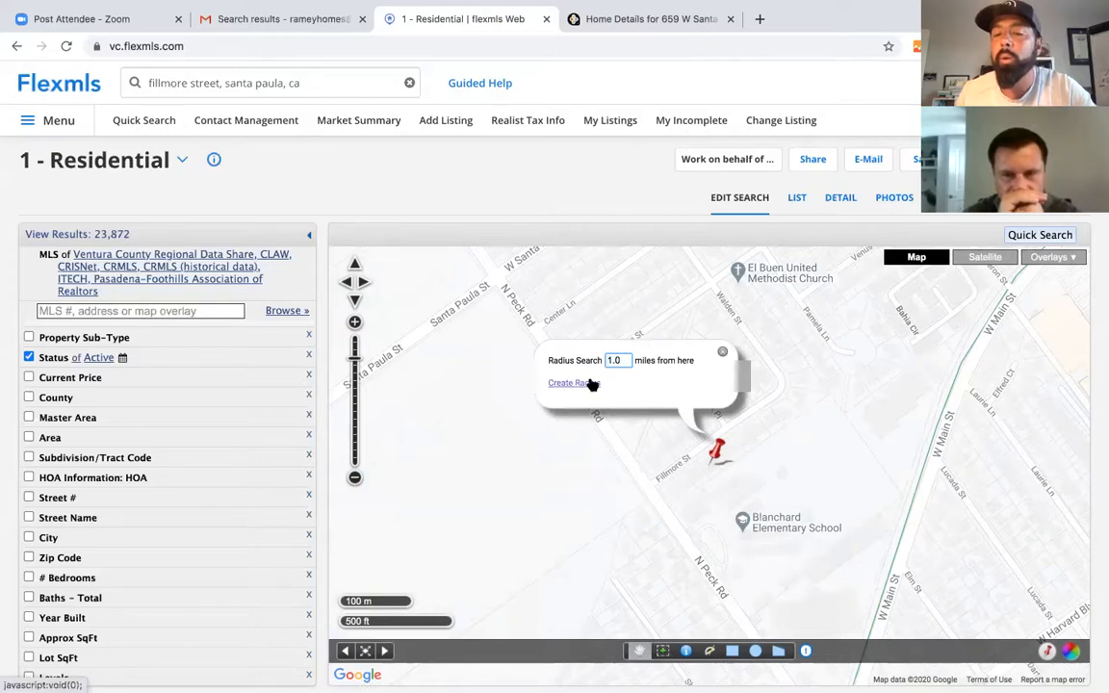
left_click(722, 352)
left_click(355, 478)
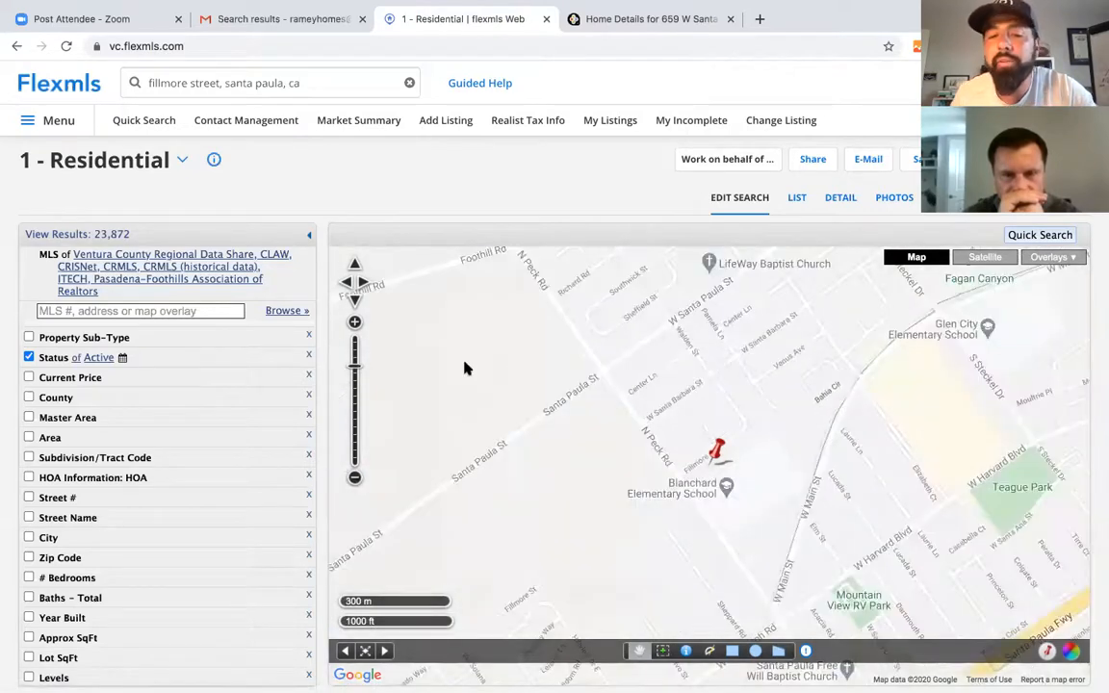
left_click(356, 323)
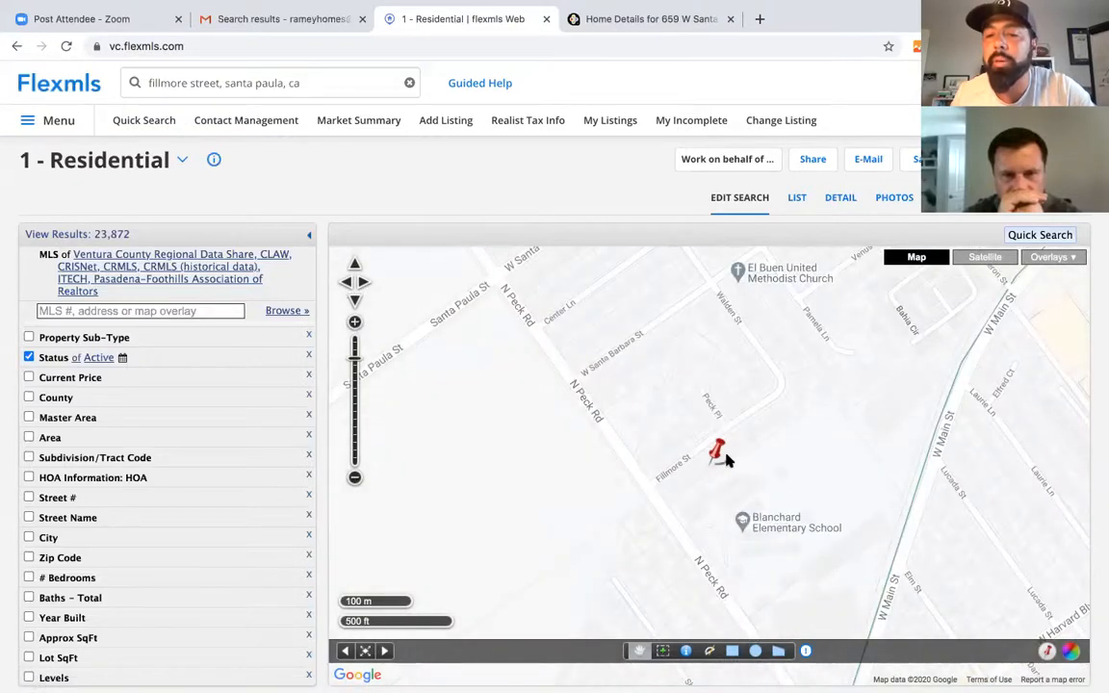
left_click(353, 479)
left_click(354, 480)
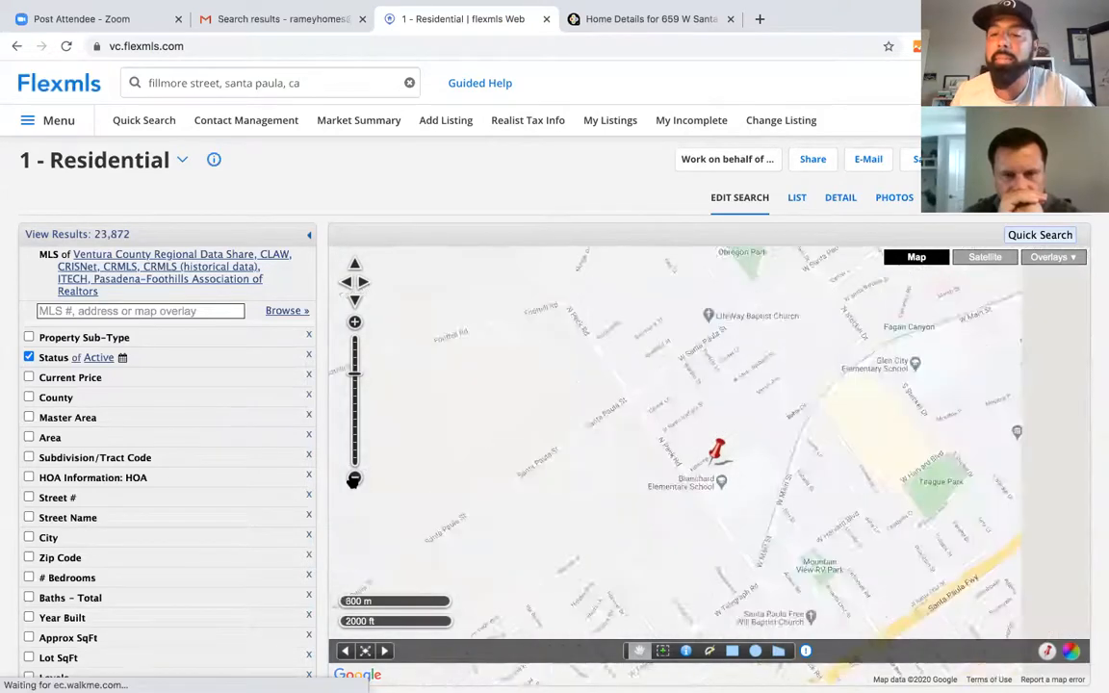
- Zoom out and draw a four-corner search polygon around the Fillmore St pin and central Santa Paula
left_click(353, 479)
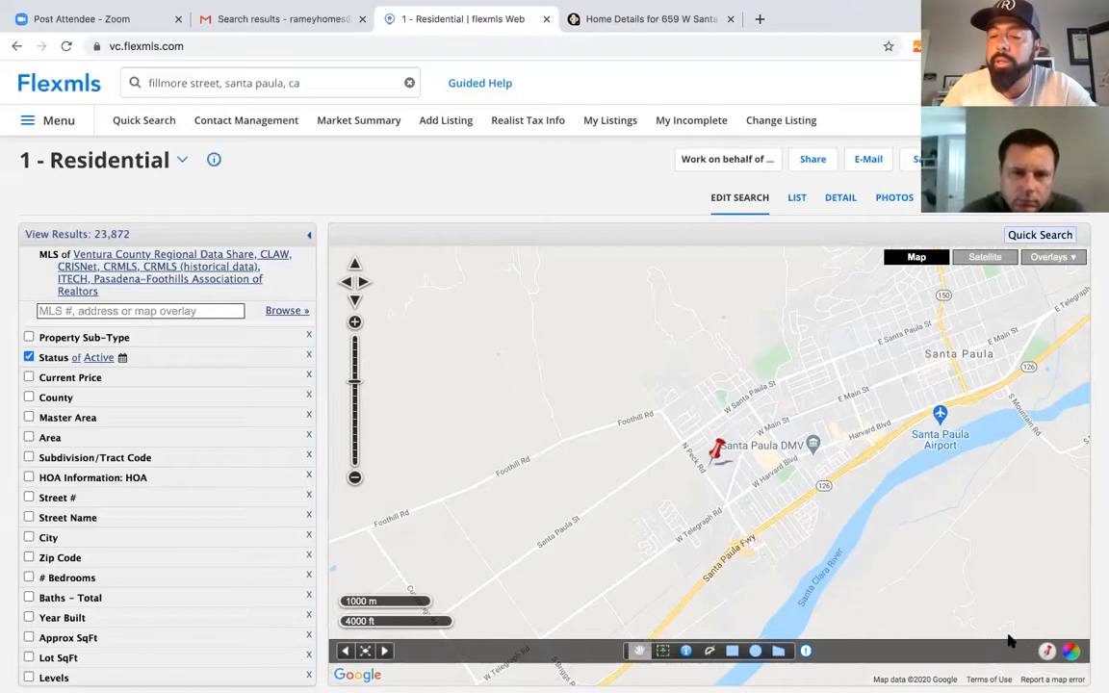
left_click(779, 652)
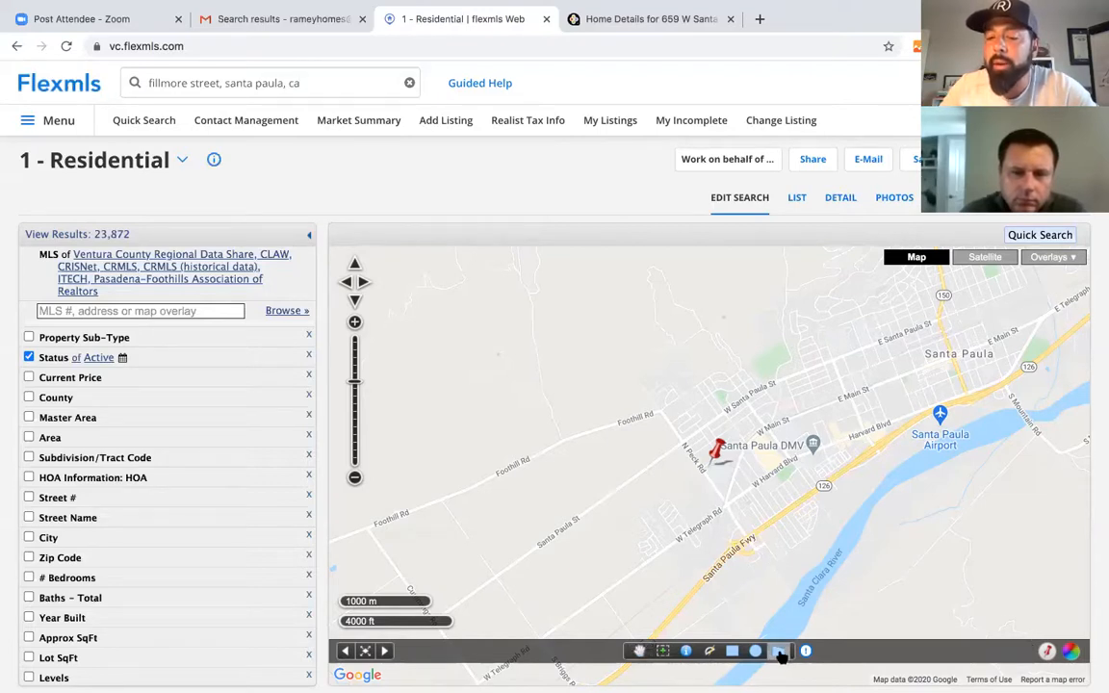
left_click(627, 393)
left_click(768, 576)
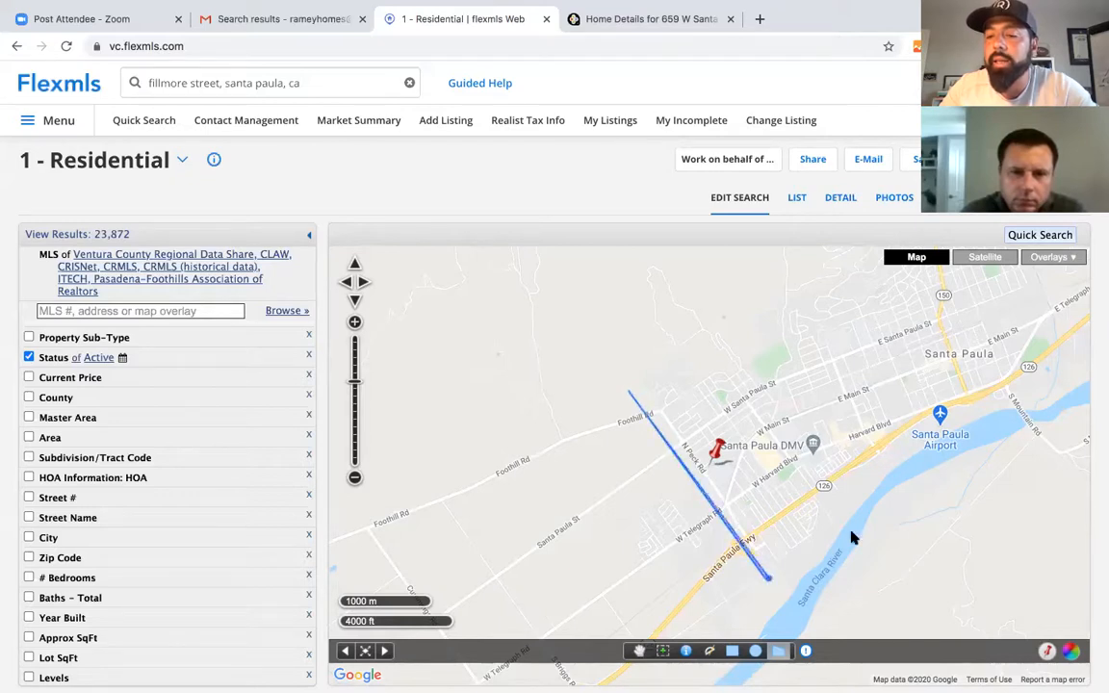
left_click(1077, 329)
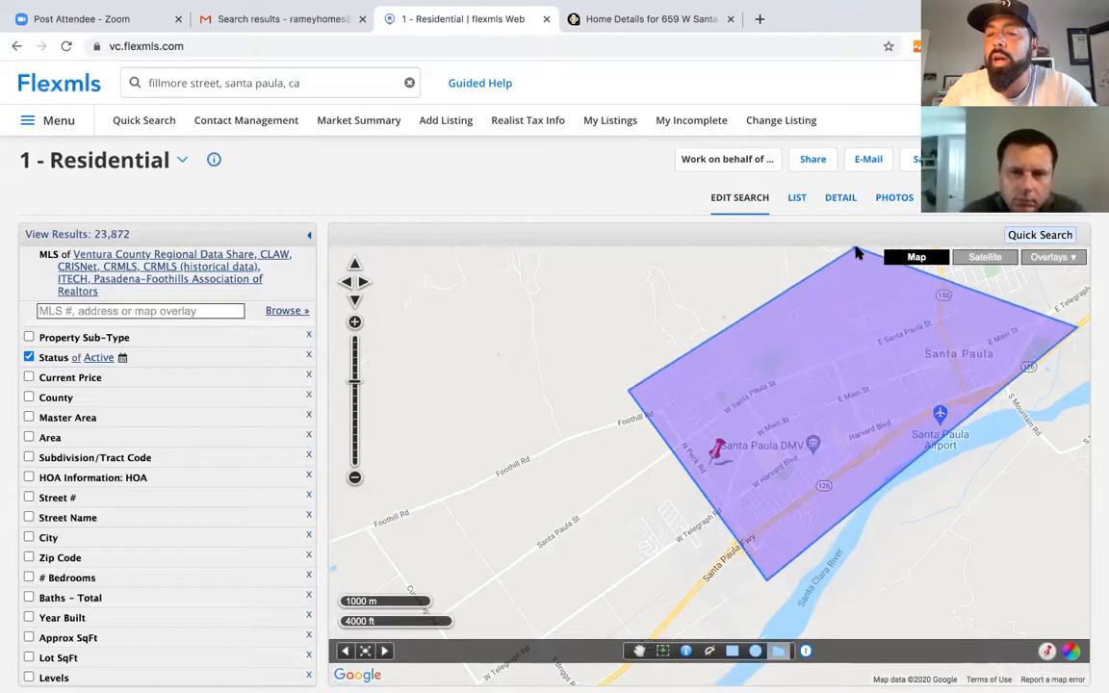
double_click(854, 253)
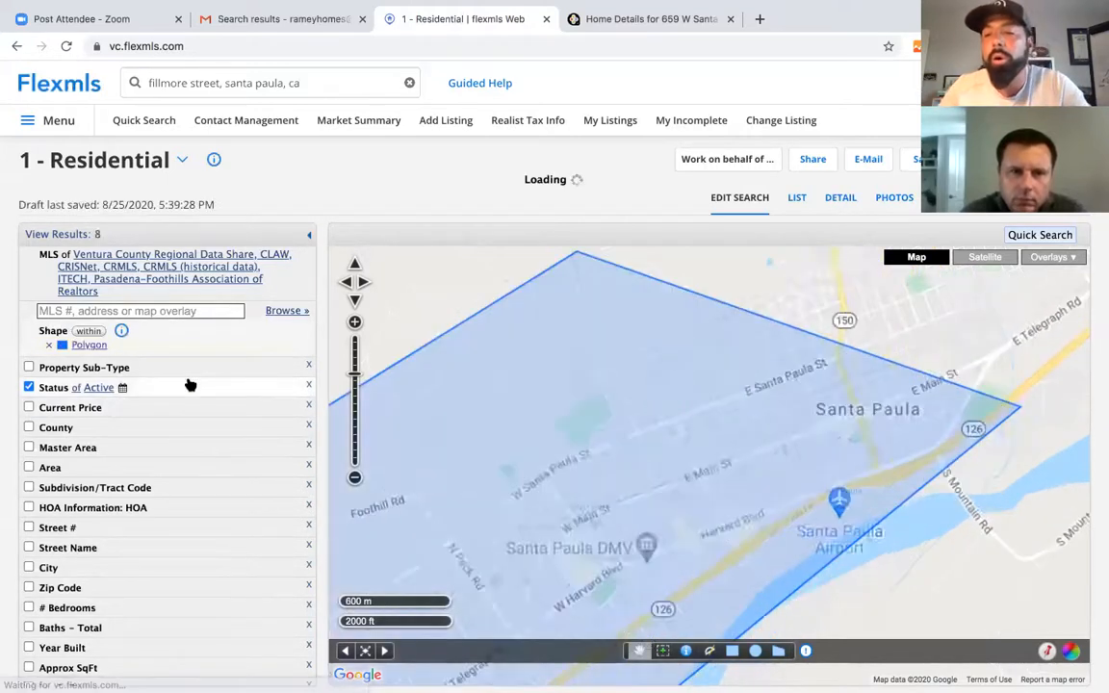
- Add Active Under Contract, Coming Soon, Pending, Closed, Expired, Hold, Withdrawn and Cancelled to the Status filter
left_click(354, 478)
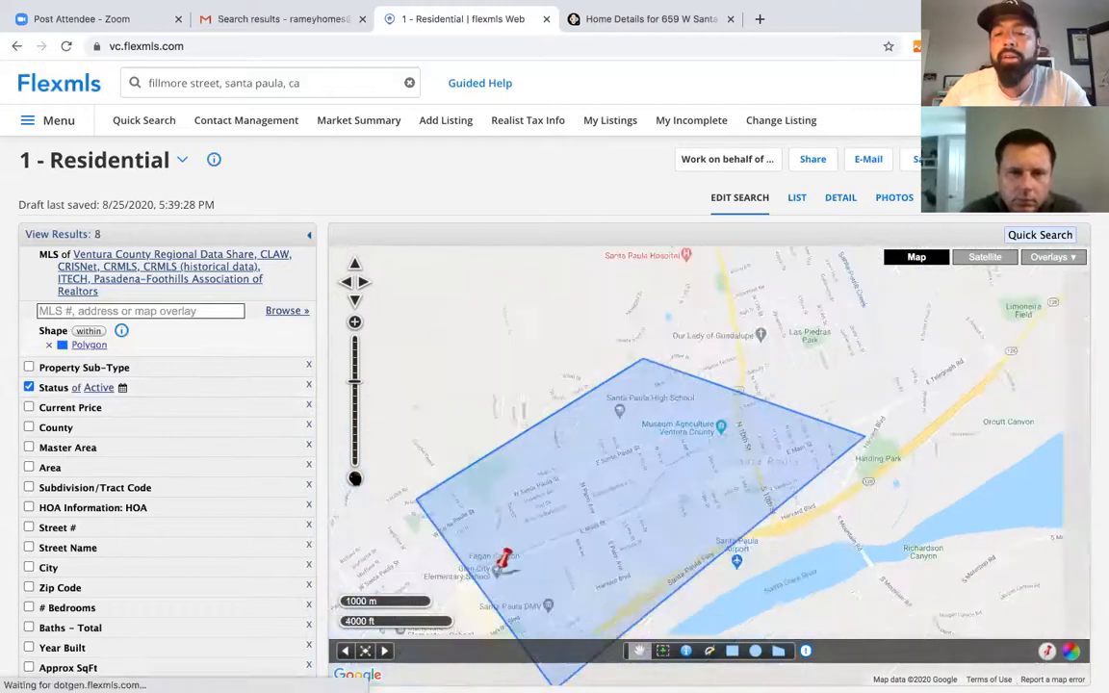
left_click(354, 478)
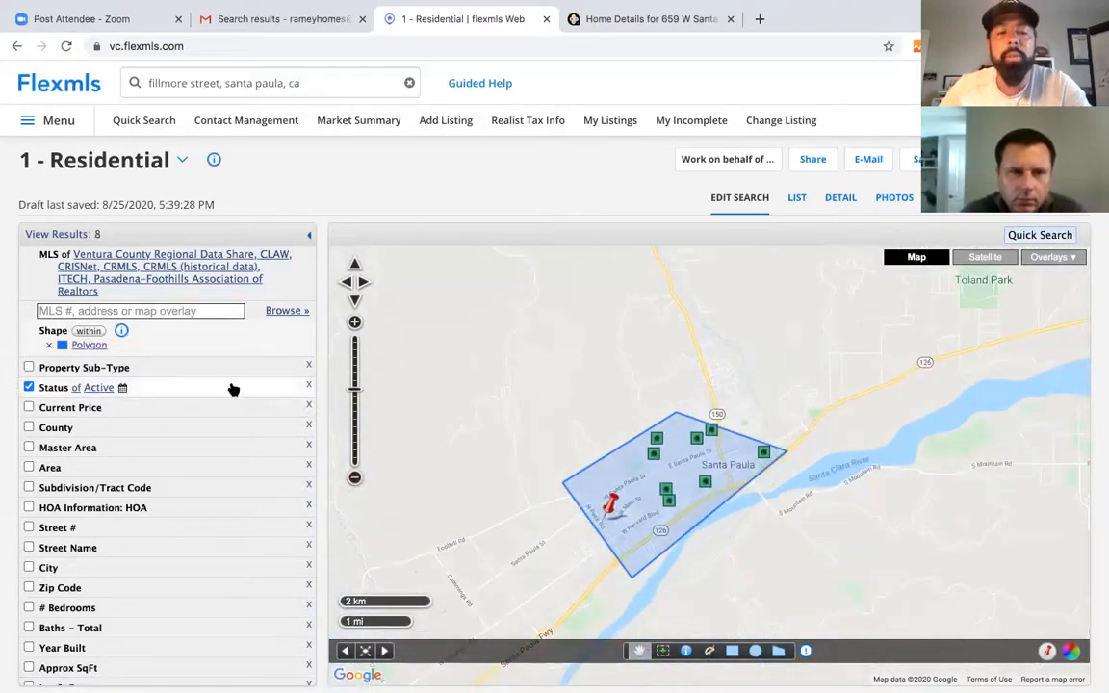
left_click(200, 390)
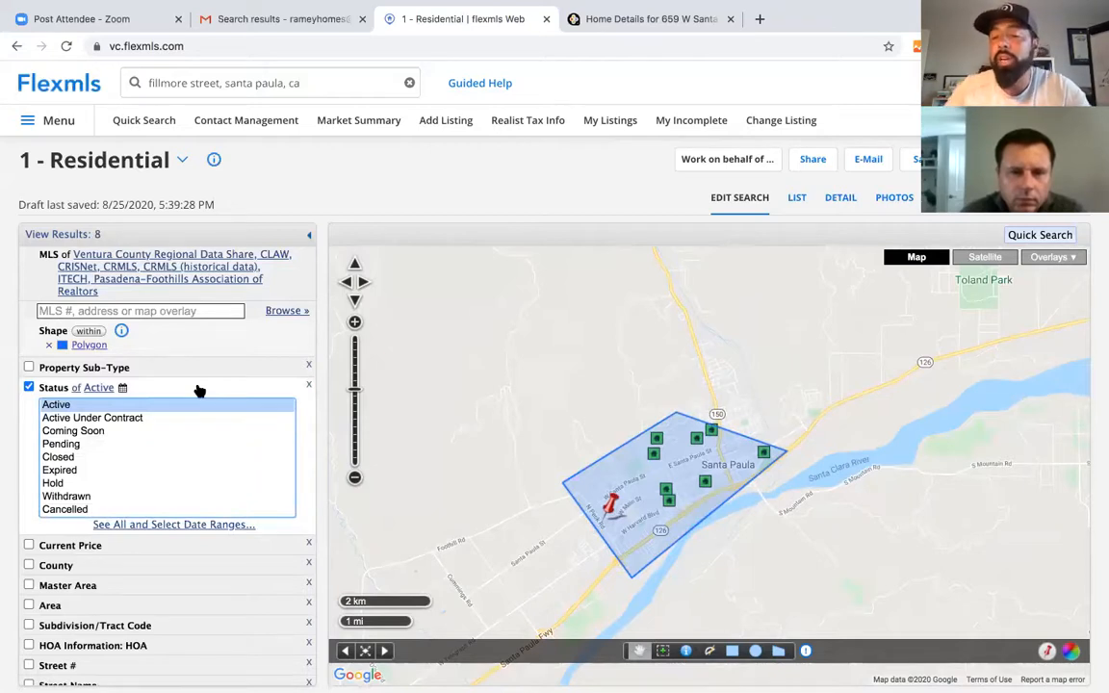
left_click(138, 420, "ctrl")
left_click(77, 434, "ctrl")
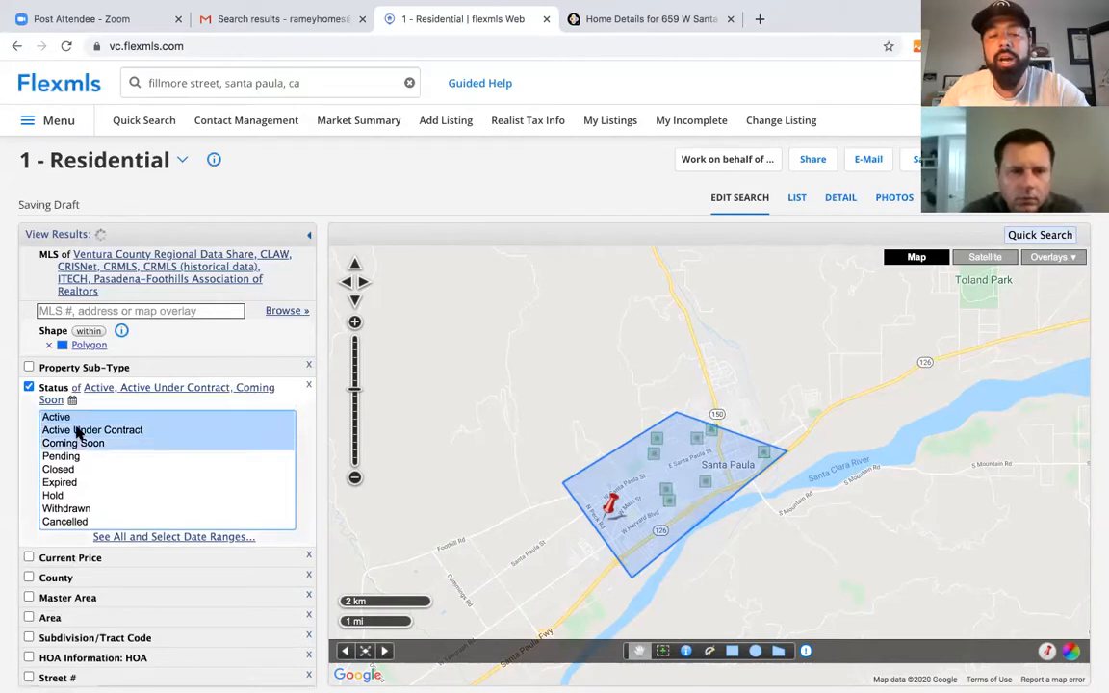
left_click(84, 457, "ctrl")
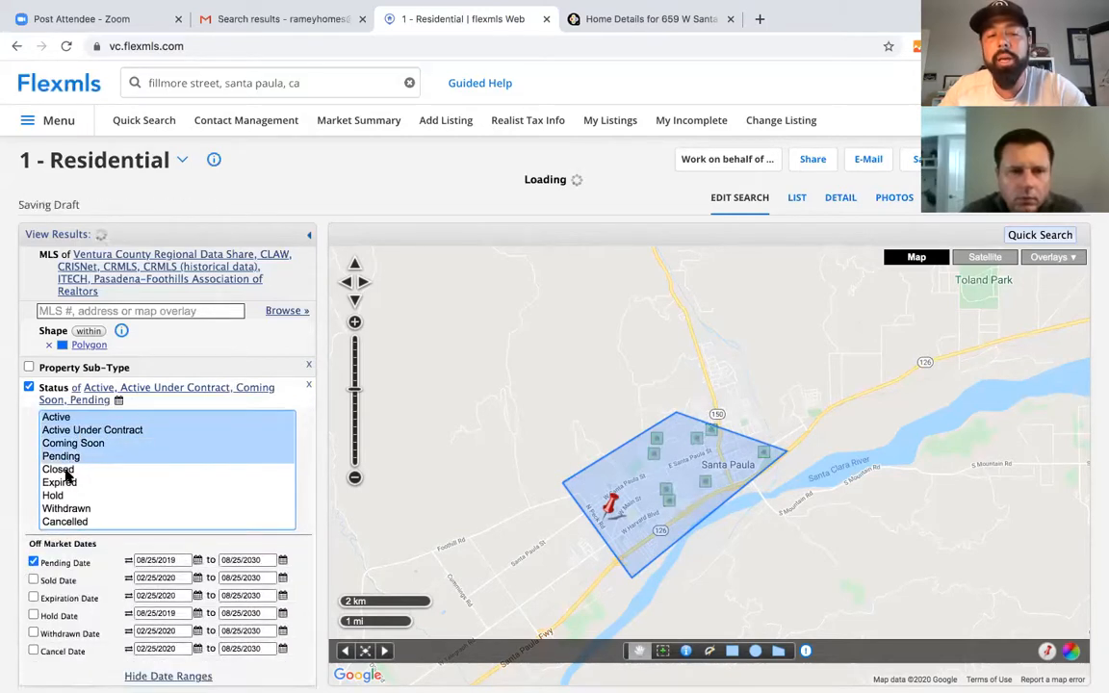
left_click(58, 470, "ctrl")
left_click(60, 483, "ctrl")
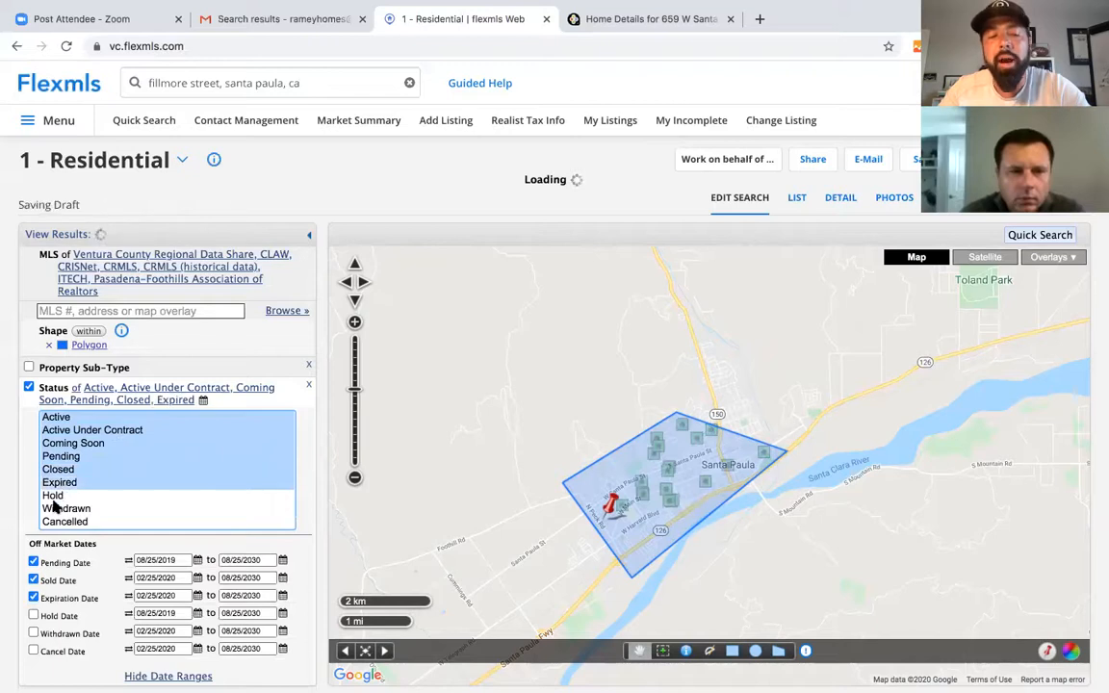
left_click(53, 495, "ctrl")
left_click(50, 509, "ctrl")
left_click(48, 522, "ctrl")
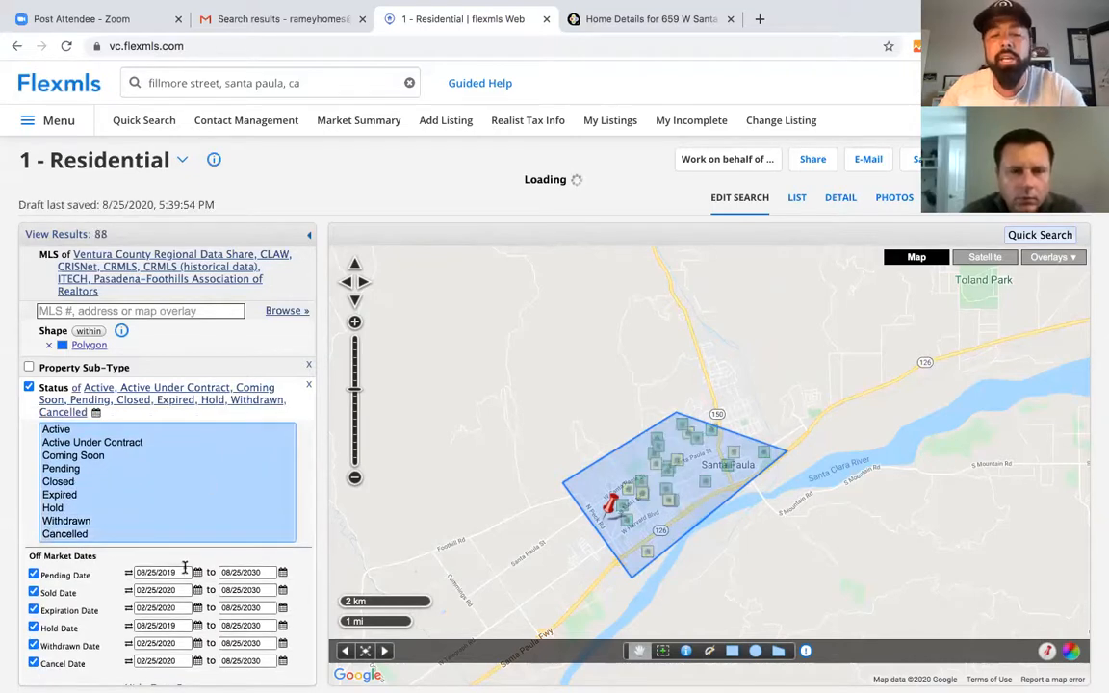
scroll(207, 484, "down", 4)
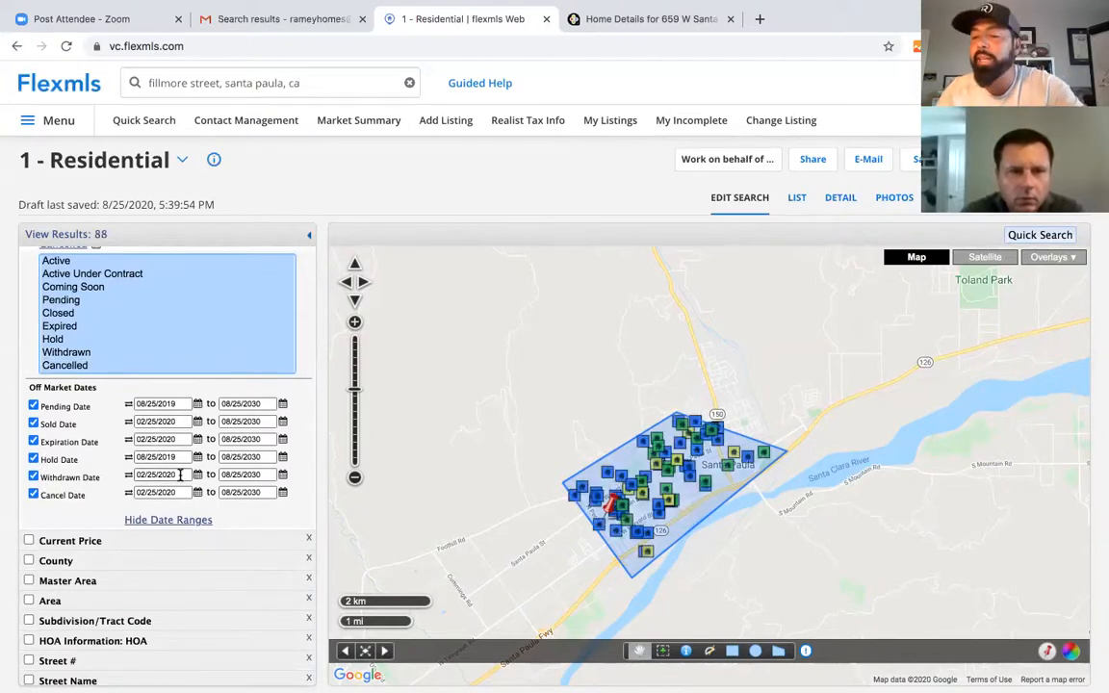
scroll(251, 582, "down", 3)
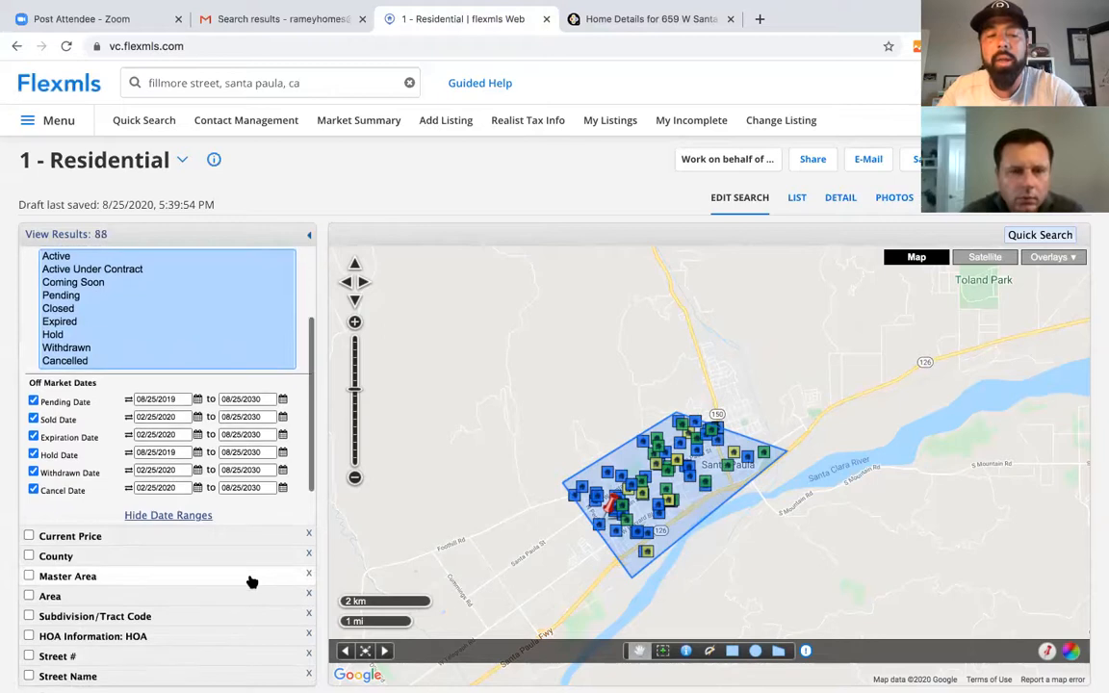
scroll(250, 582, "down", 1)
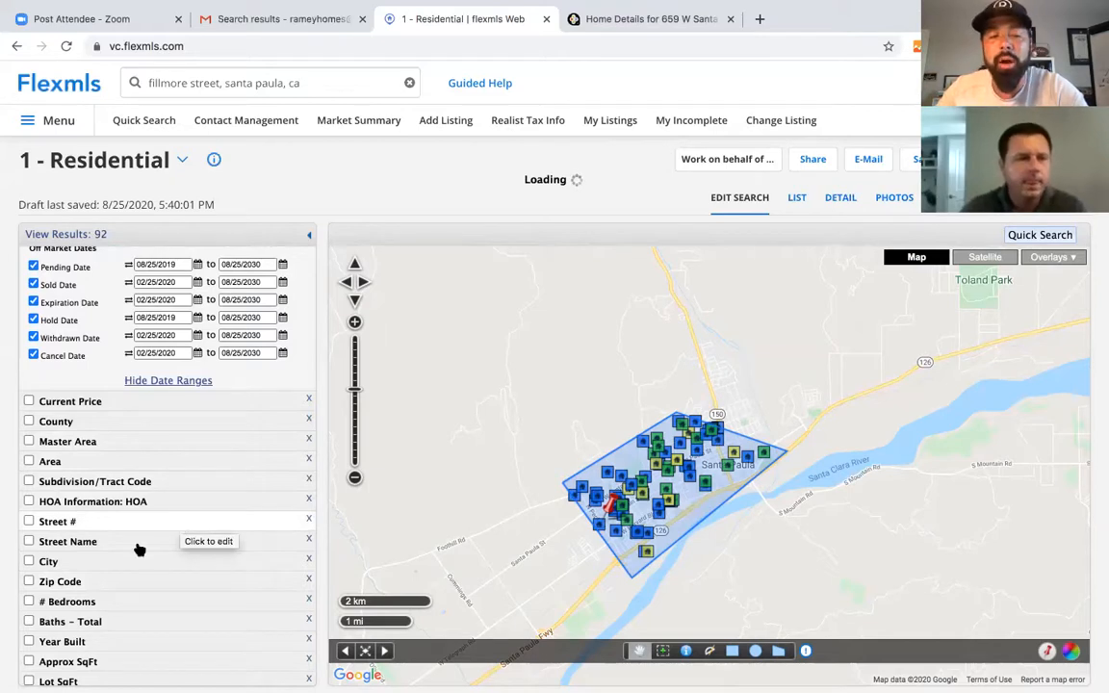
scroll(133, 544, "down", 3)
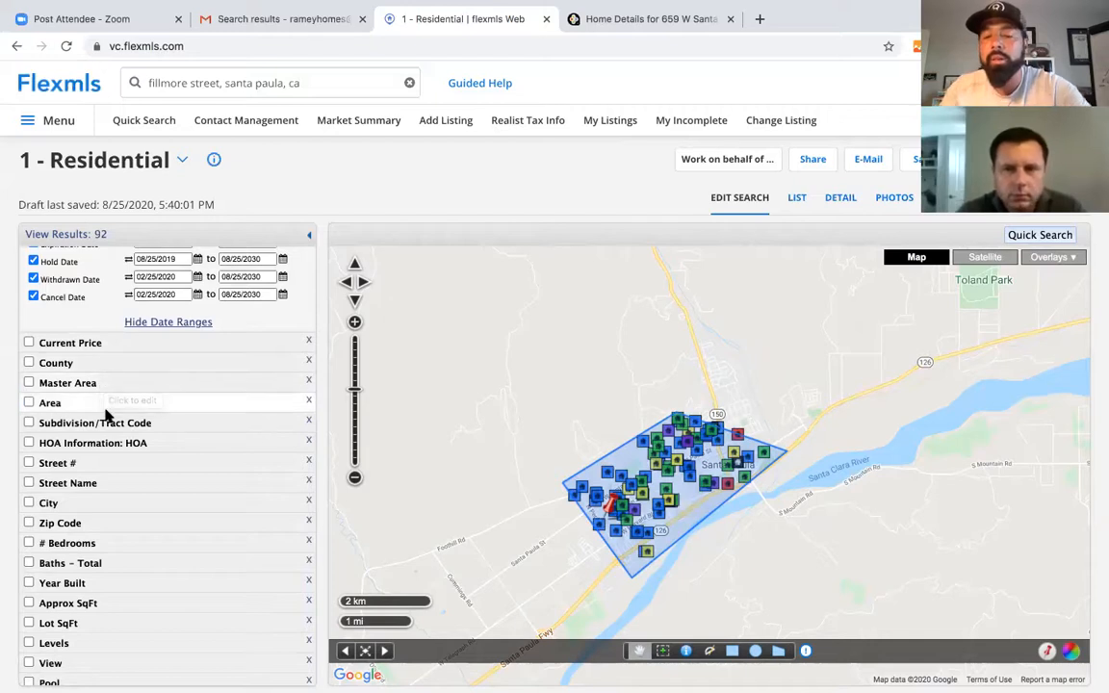
scroll(100, 454, "down", 2)
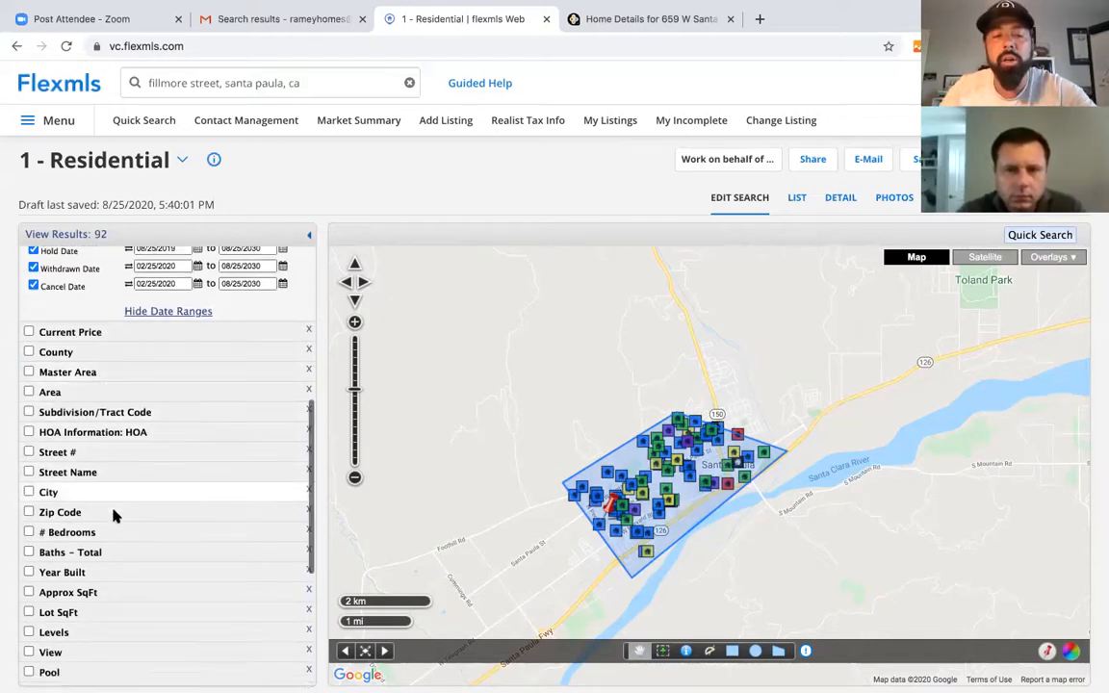
- Set # Bedrooms to 3+, Baths - Total to 2+, and Approx SqFt to 1400–2300
left_click(102, 501)
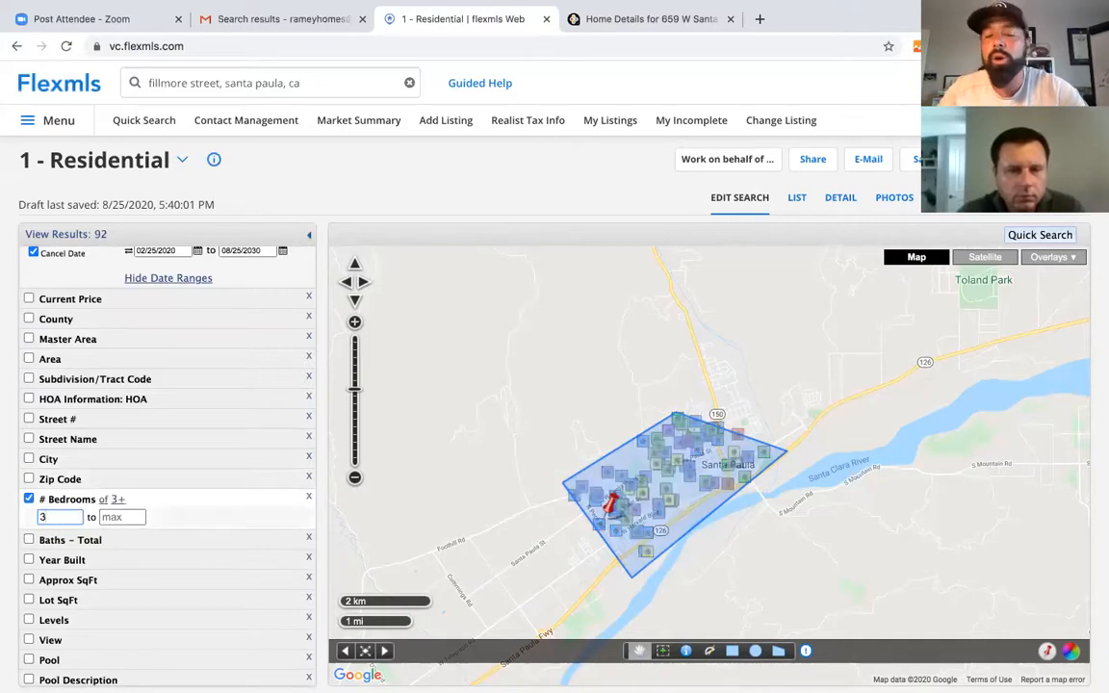
left_click(84, 542)
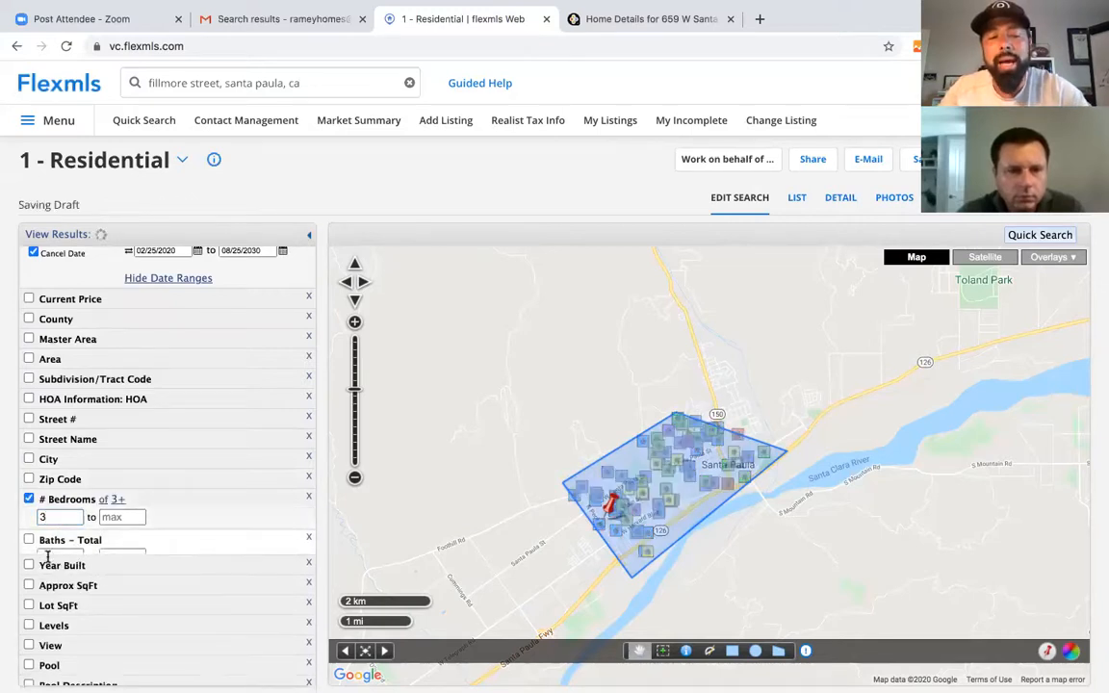
type("2")
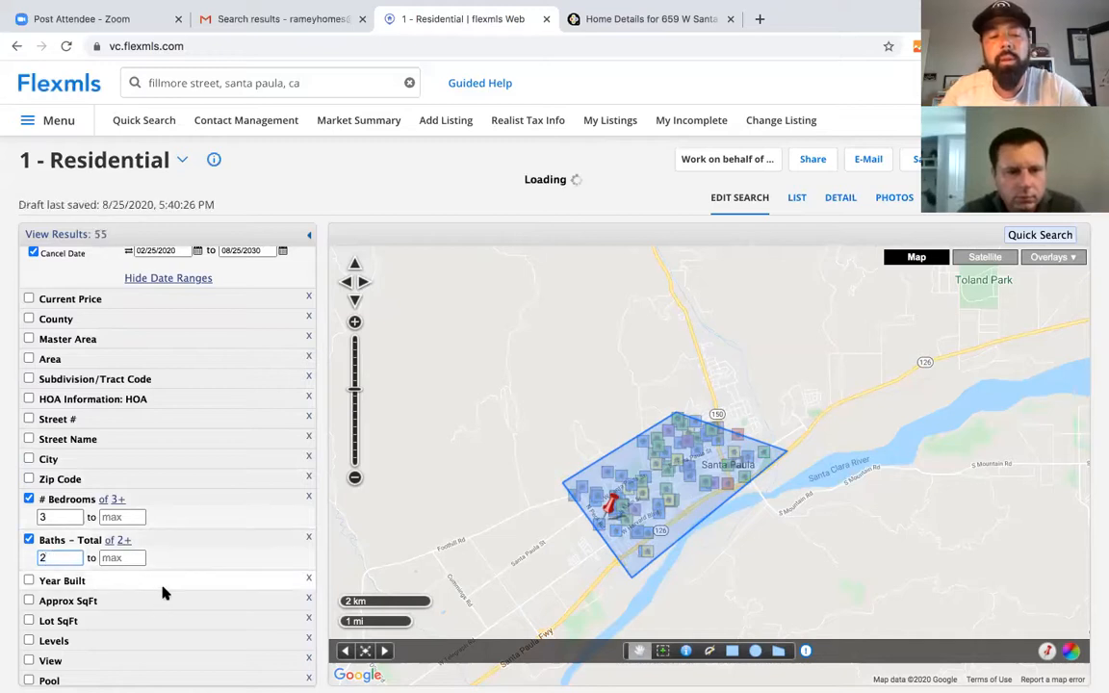
scroll(143, 523, "down", 2)
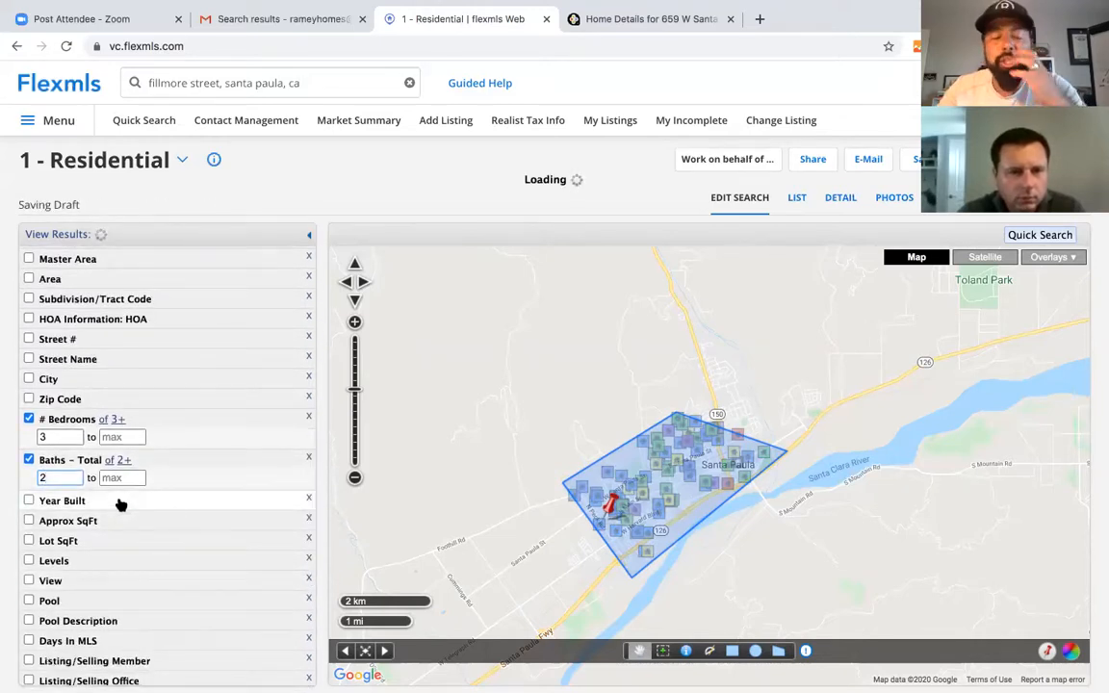
left_click(113, 521)
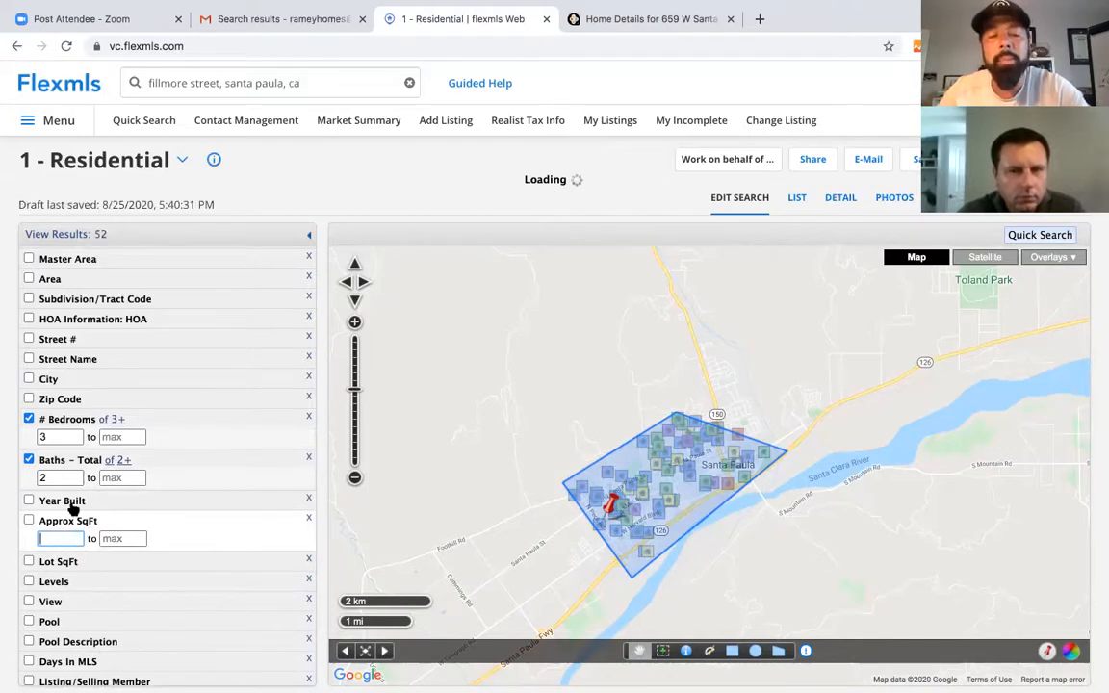
type("1400")
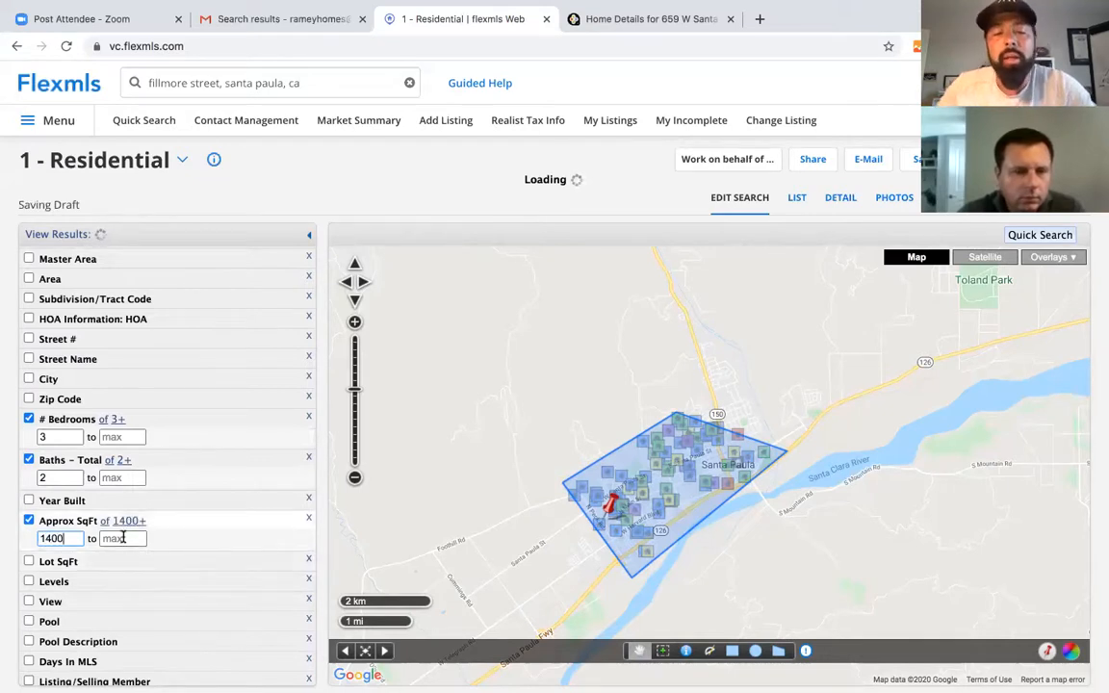
left_click(123, 539)
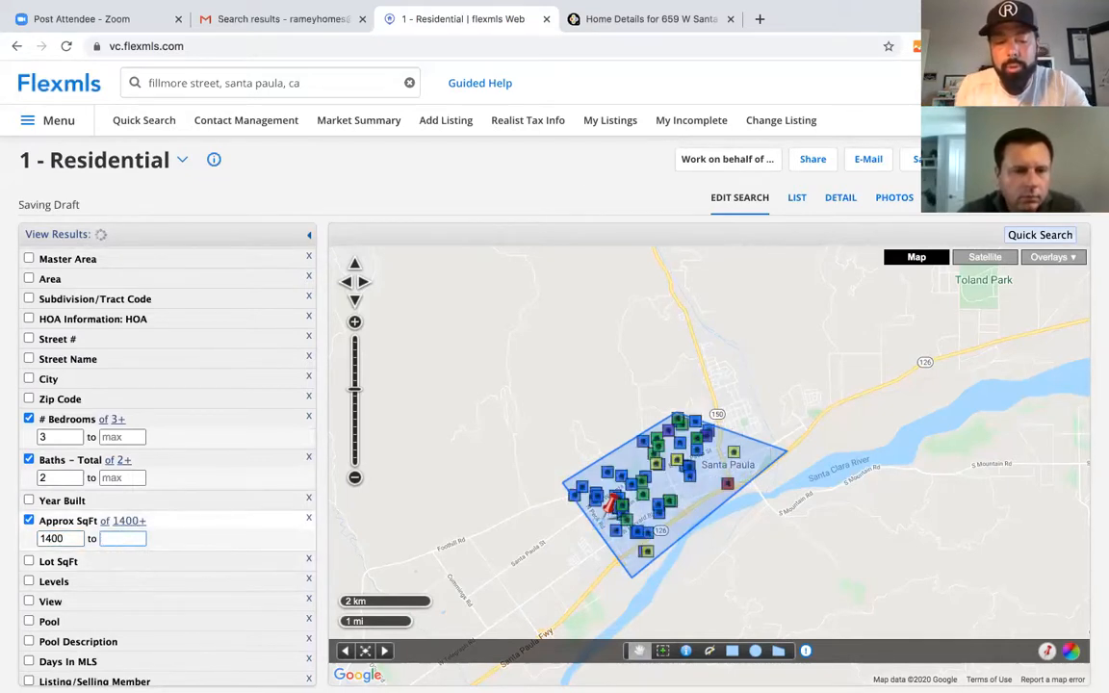
type("2300")
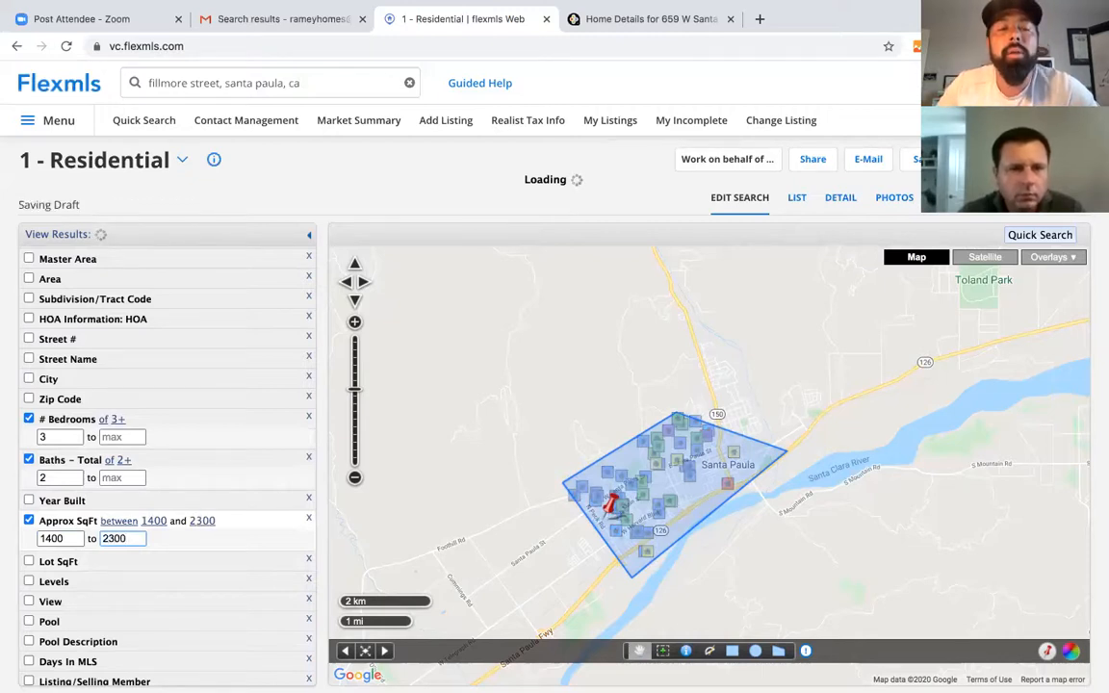
left_click(792, 202)
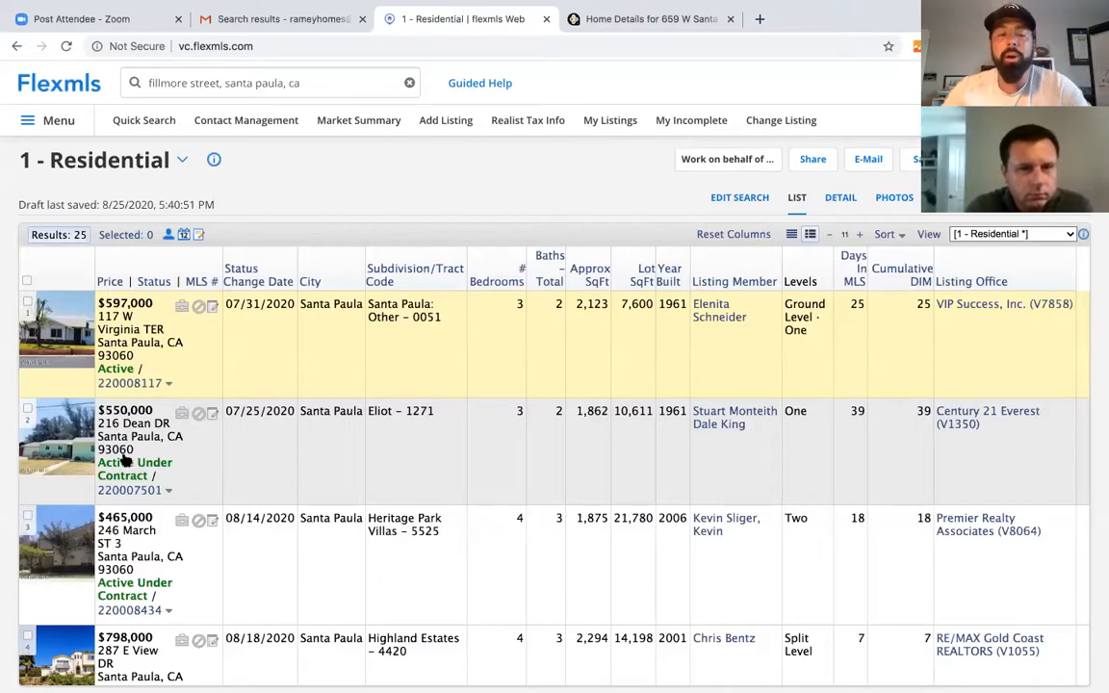
scroll(247, 469, "down", 1)
scroll(246, 469, "up", 1)
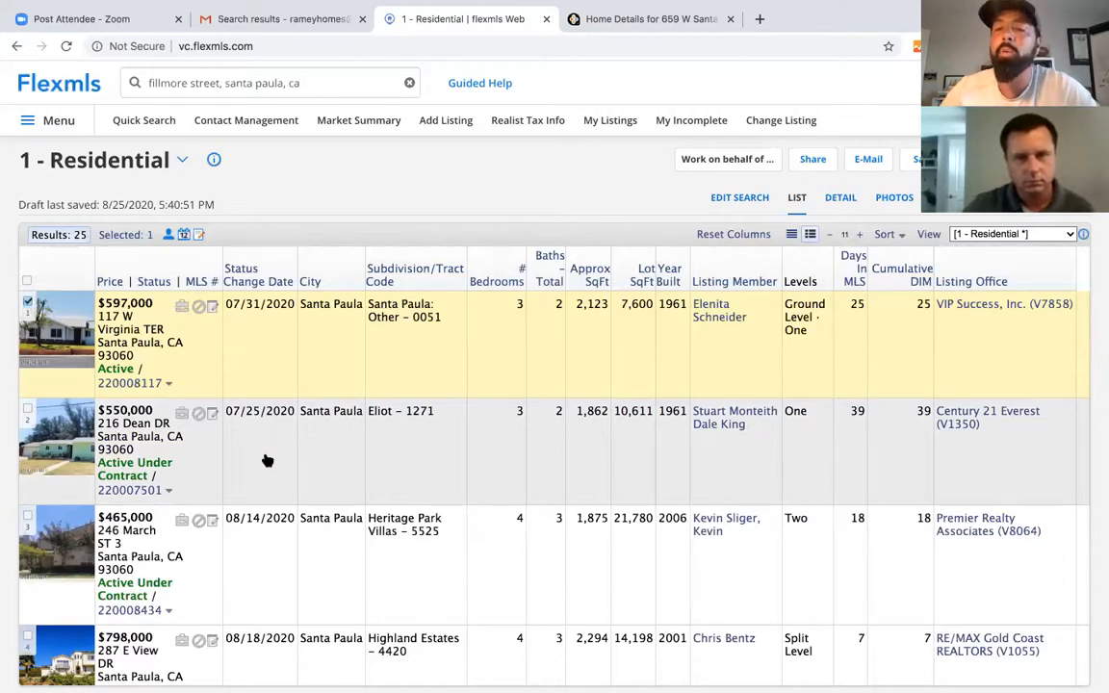
scroll(268, 461, "down", 1)
scroll(268, 461, "up", 1)
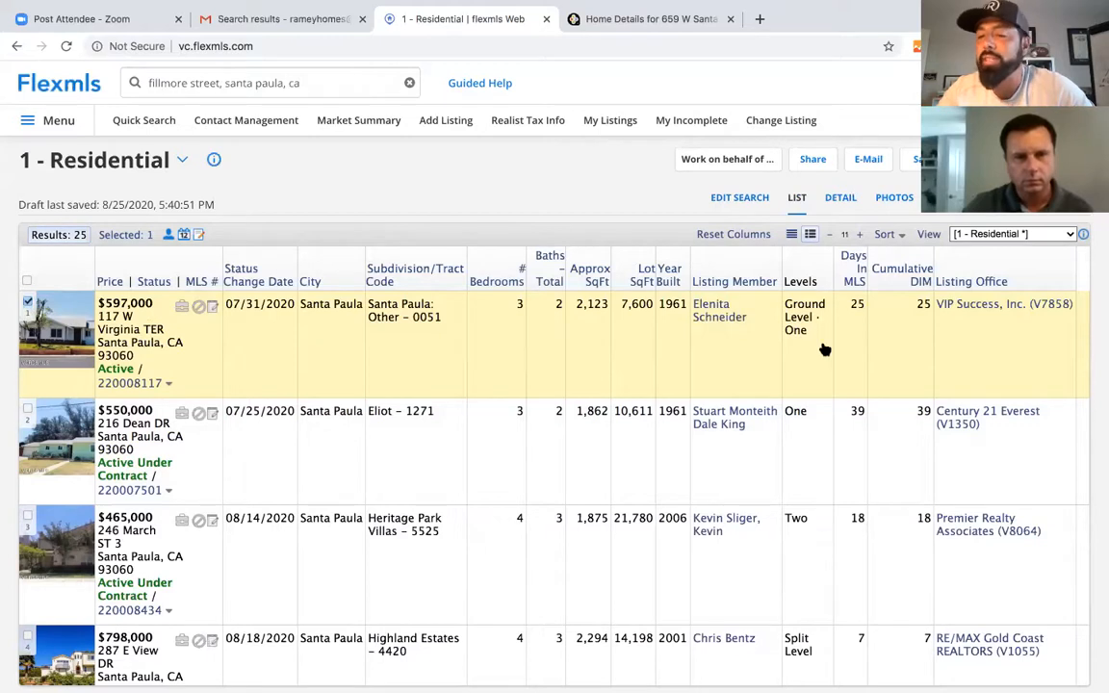
scroll(723, 453, "down", 2)
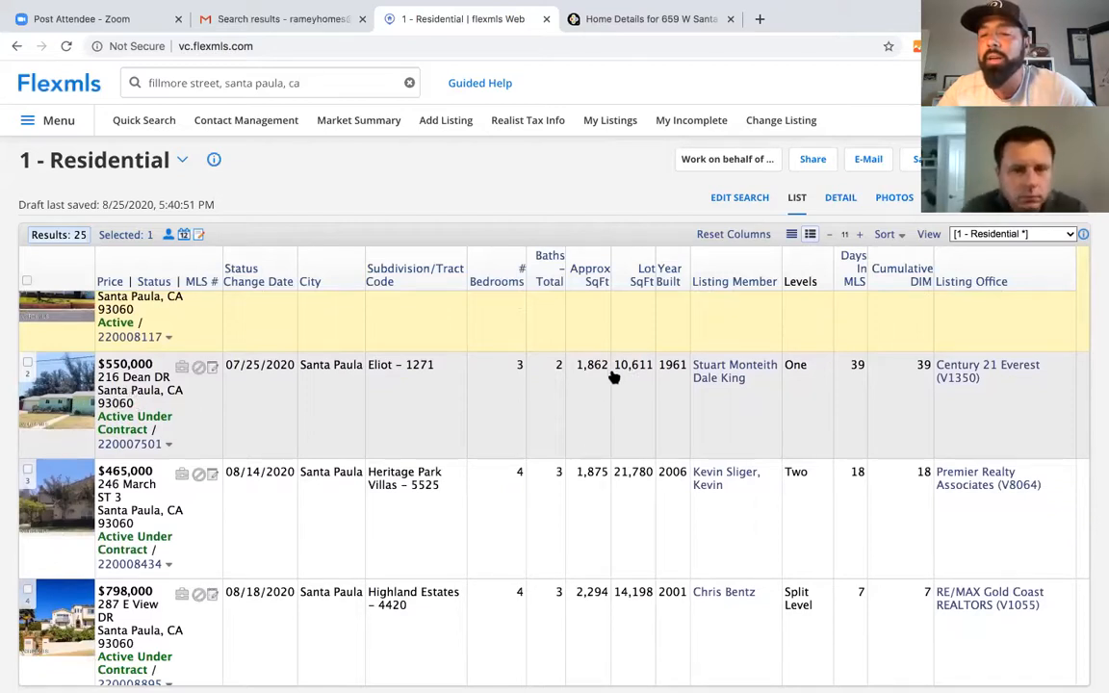
left_click(28, 363)
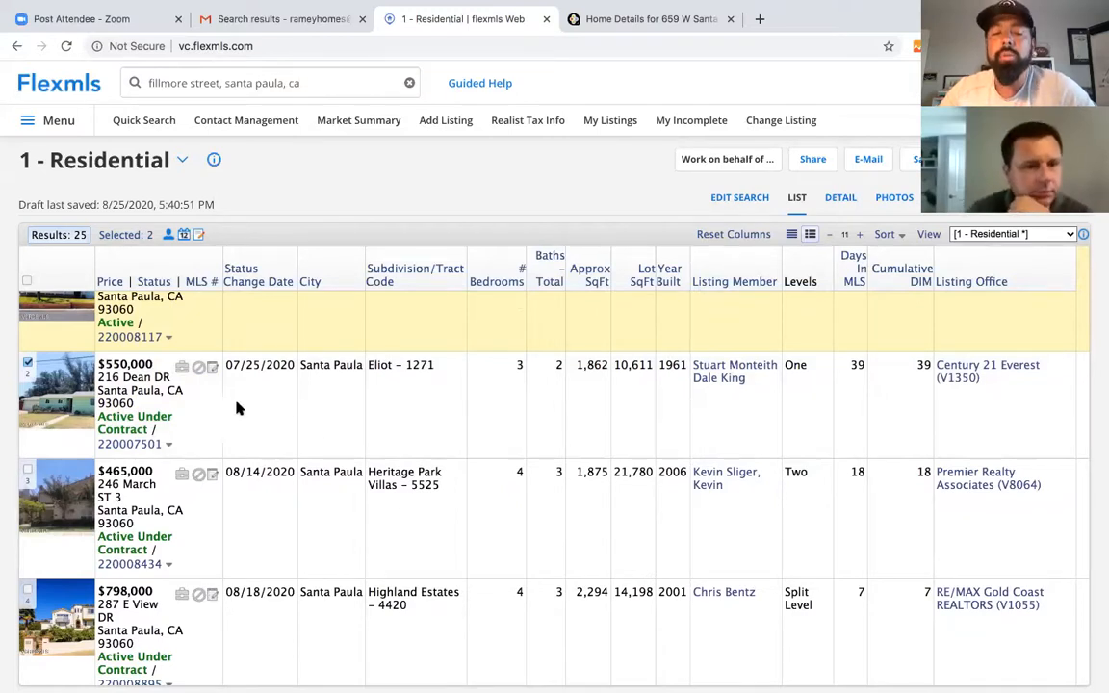
scroll(294, 525, "down", 1)
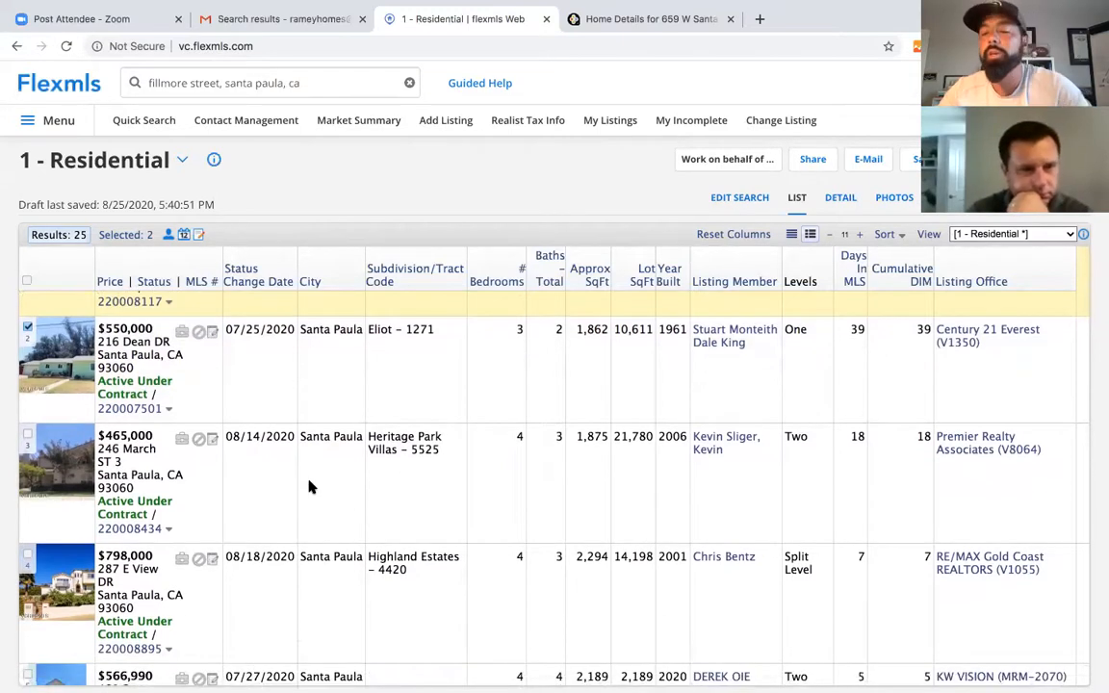
scroll(308, 487, "up", 1)
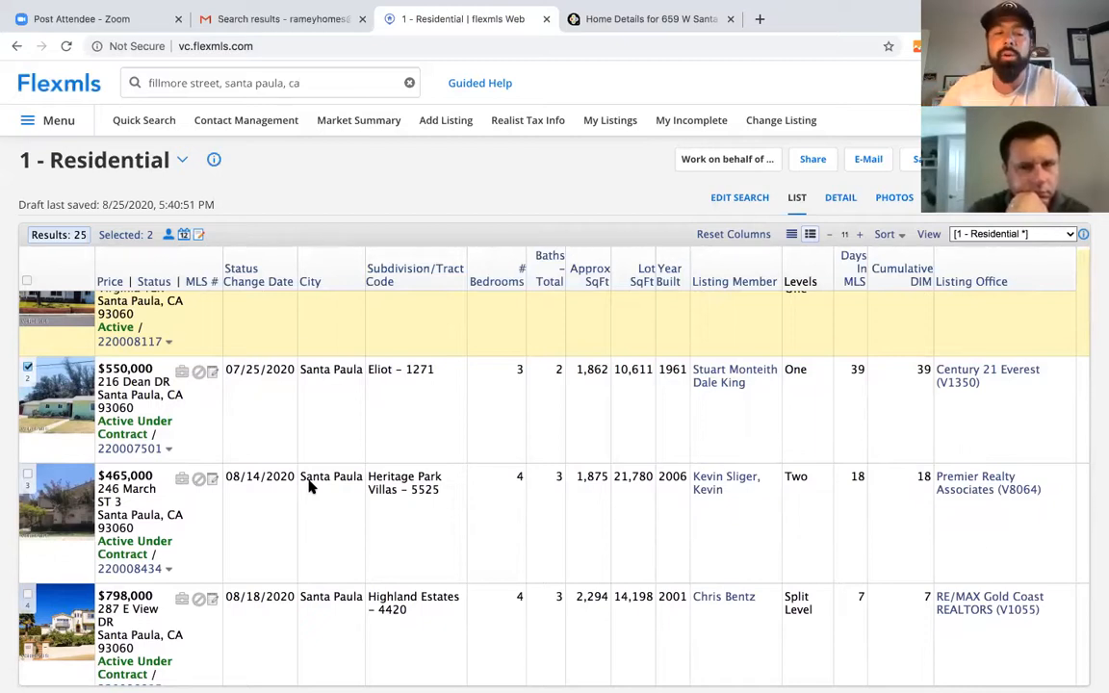
scroll(309, 486, "down", 2)
scroll(309, 486, "up", 1)
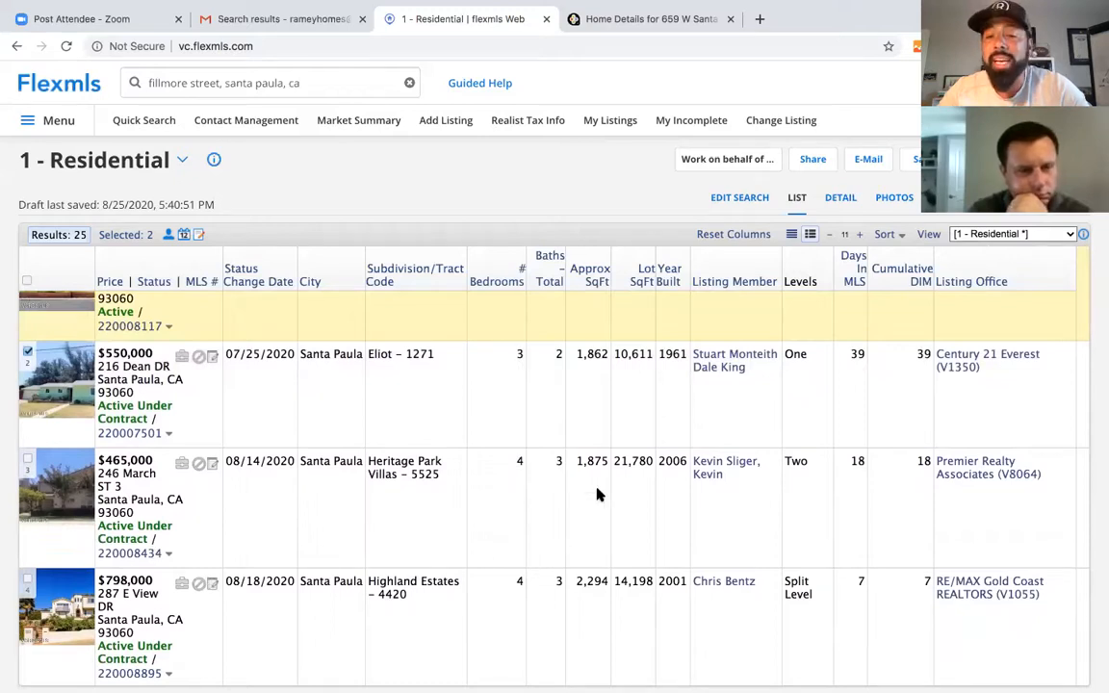
left_click(26, 463)
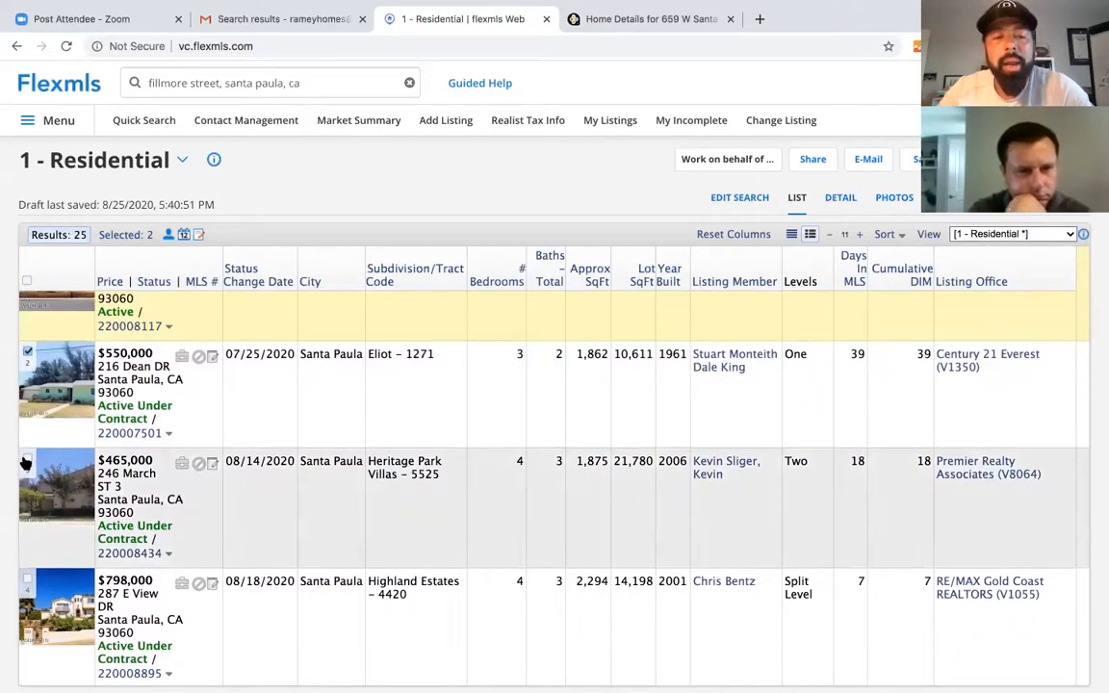
left_click(59, 509)
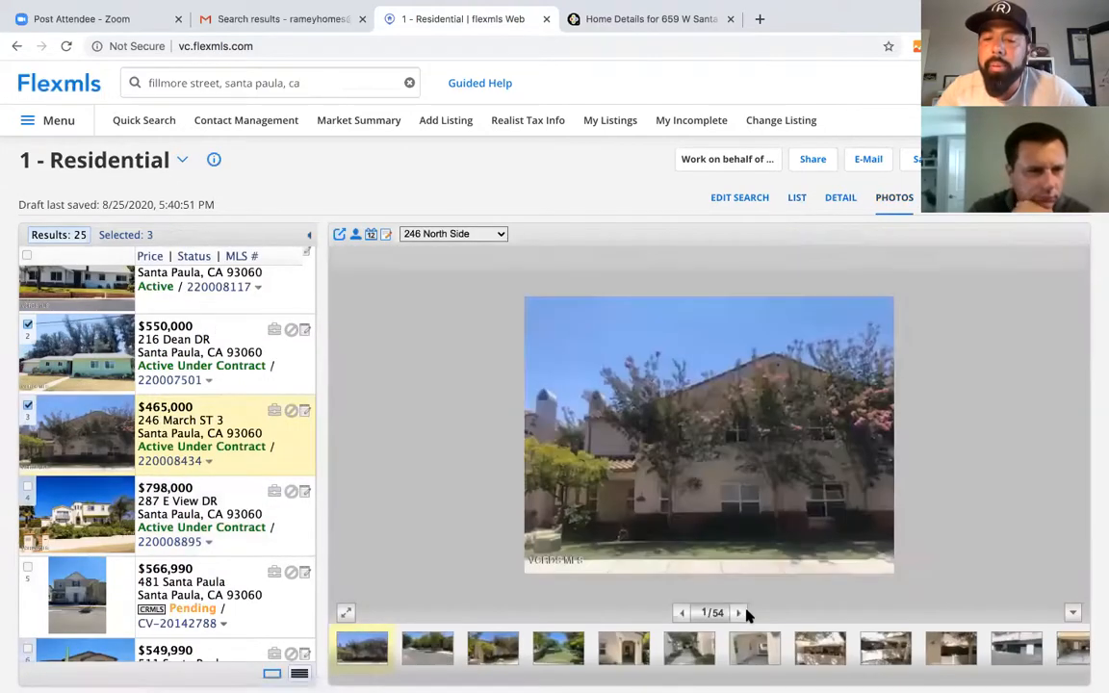
left_click(736, 615)
left_click(736, 615)
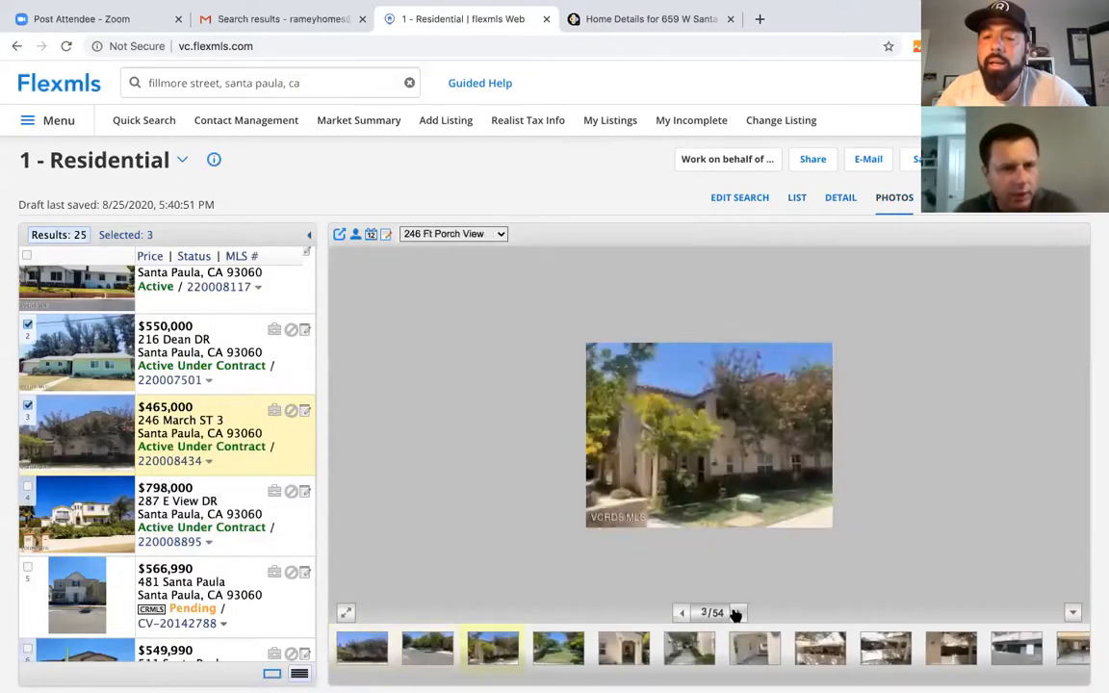
left_click(735, 615)
left_click(735, 615)
left_click(736, 614)
left_click(736, 614)
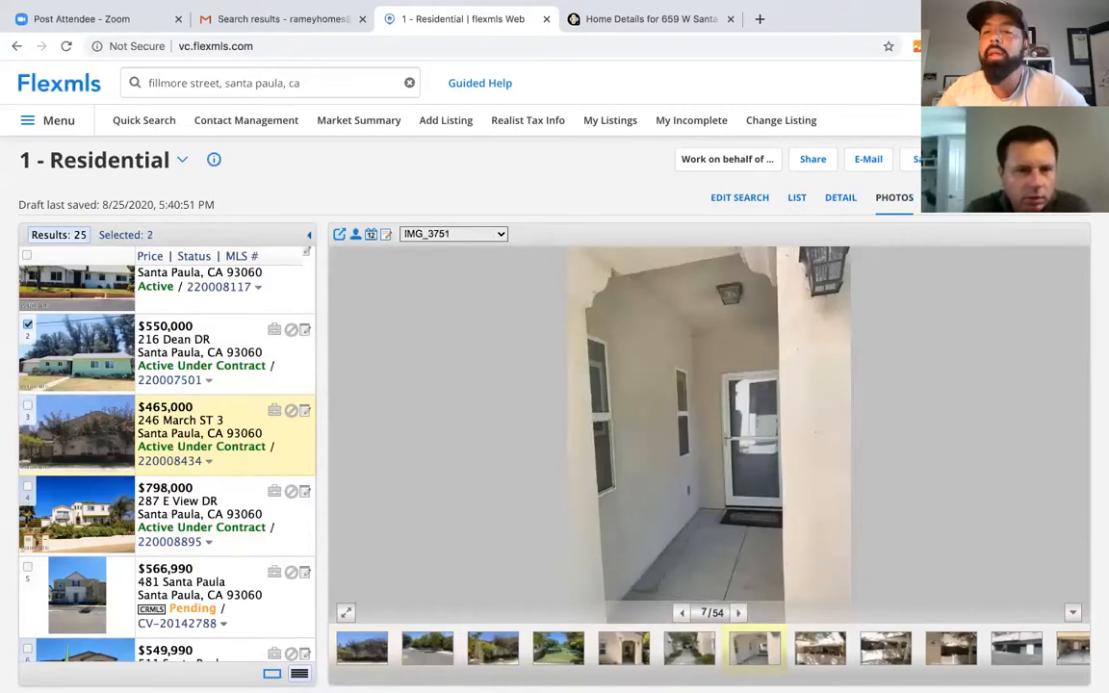
left_click(796, 199)
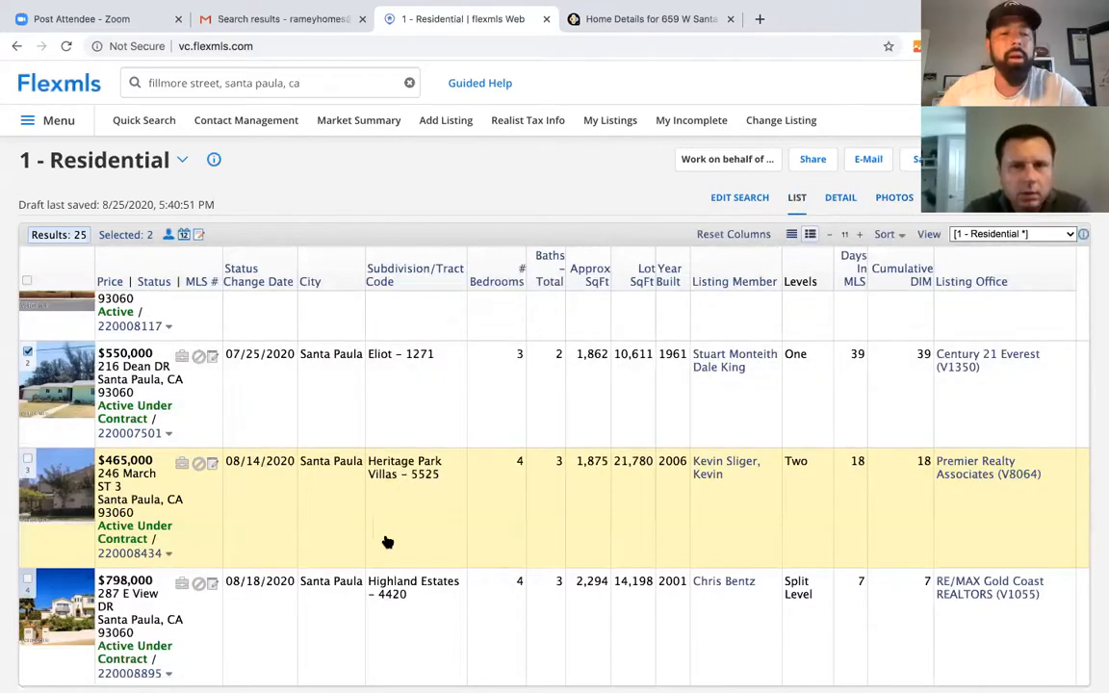
scroll(347, 491, "down", 1)
scroll(379, 550, "down", 2)
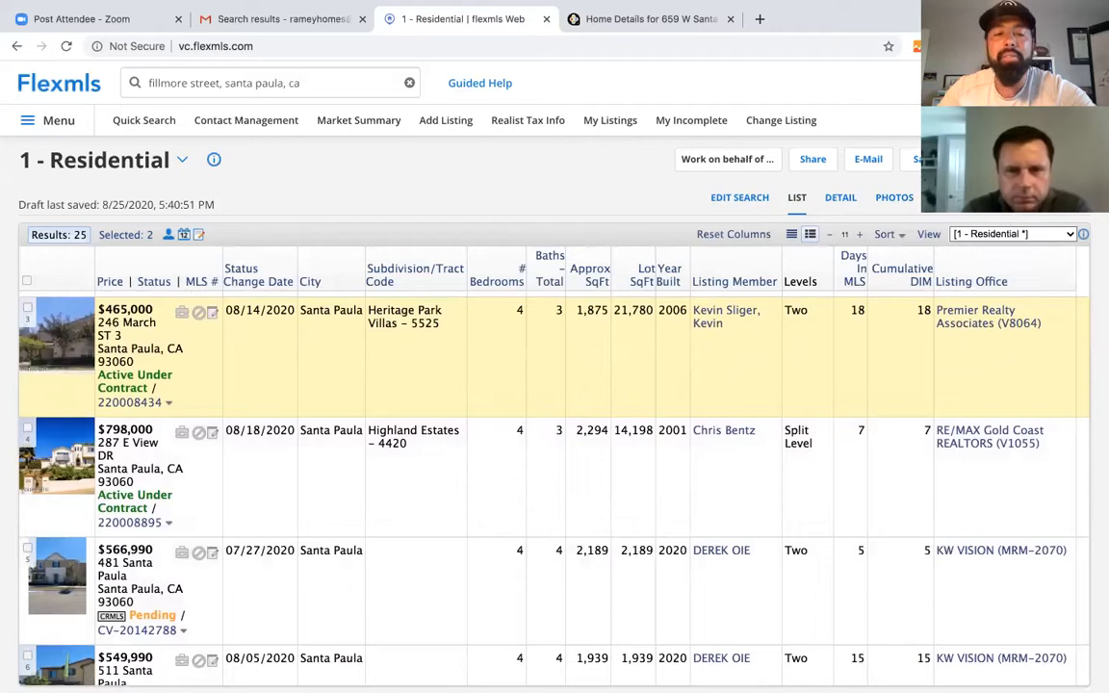
- On the map, edit the search polygon and drag its corners inward toward the subject pin
left_click(840, 234)
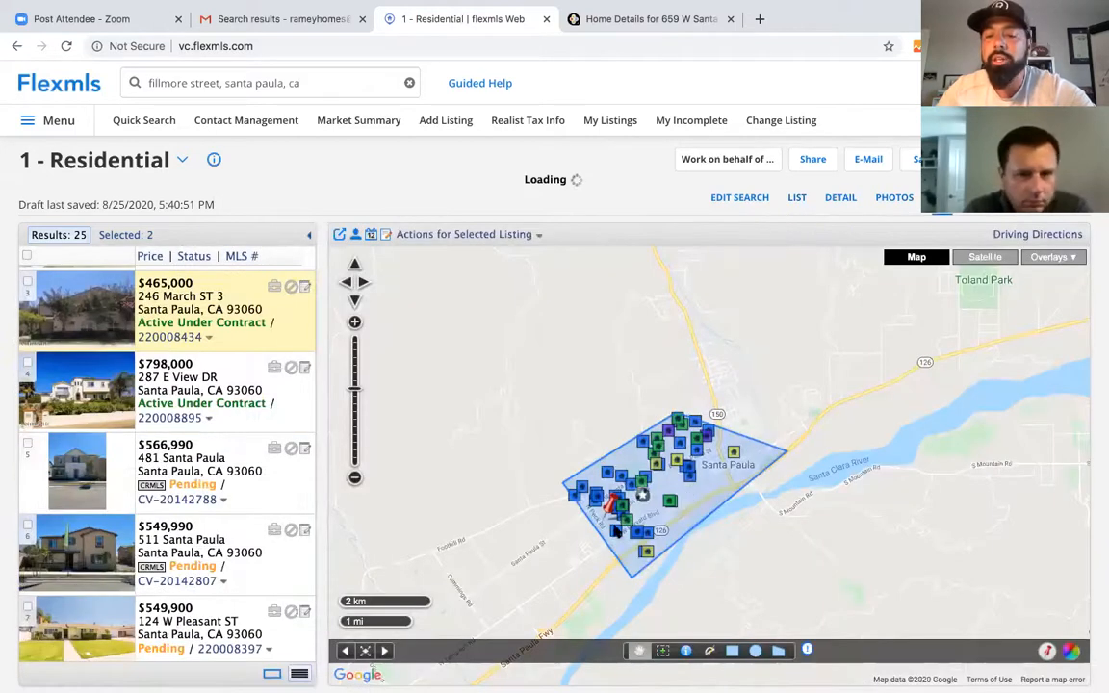
left_click(356, 324)
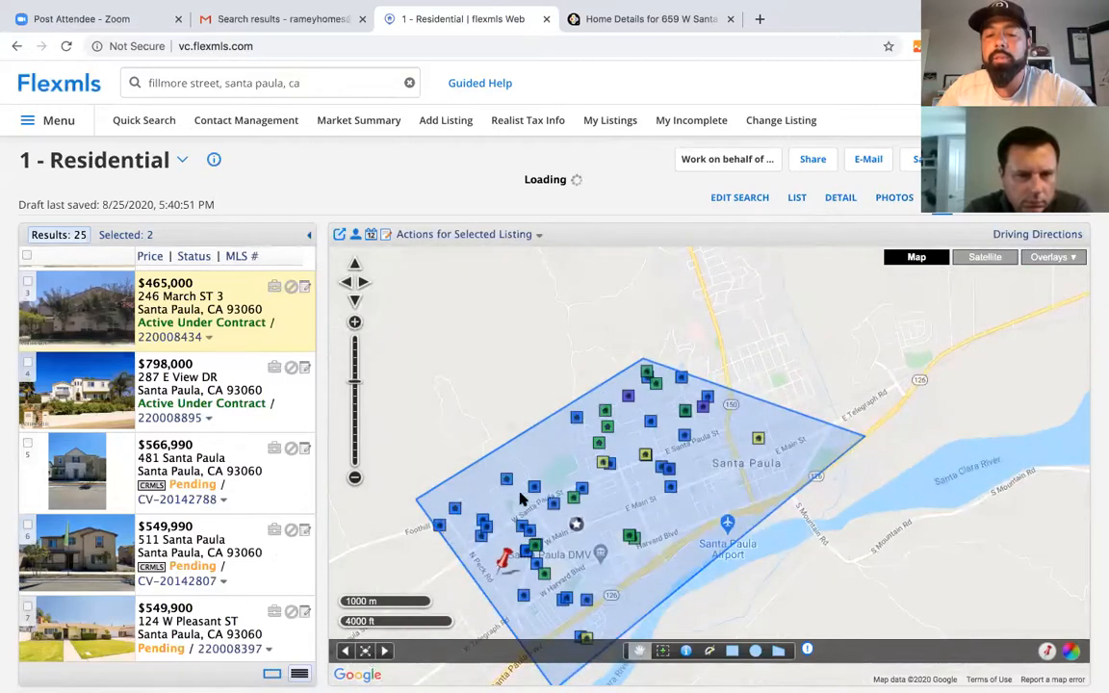
left_click(648, 496)
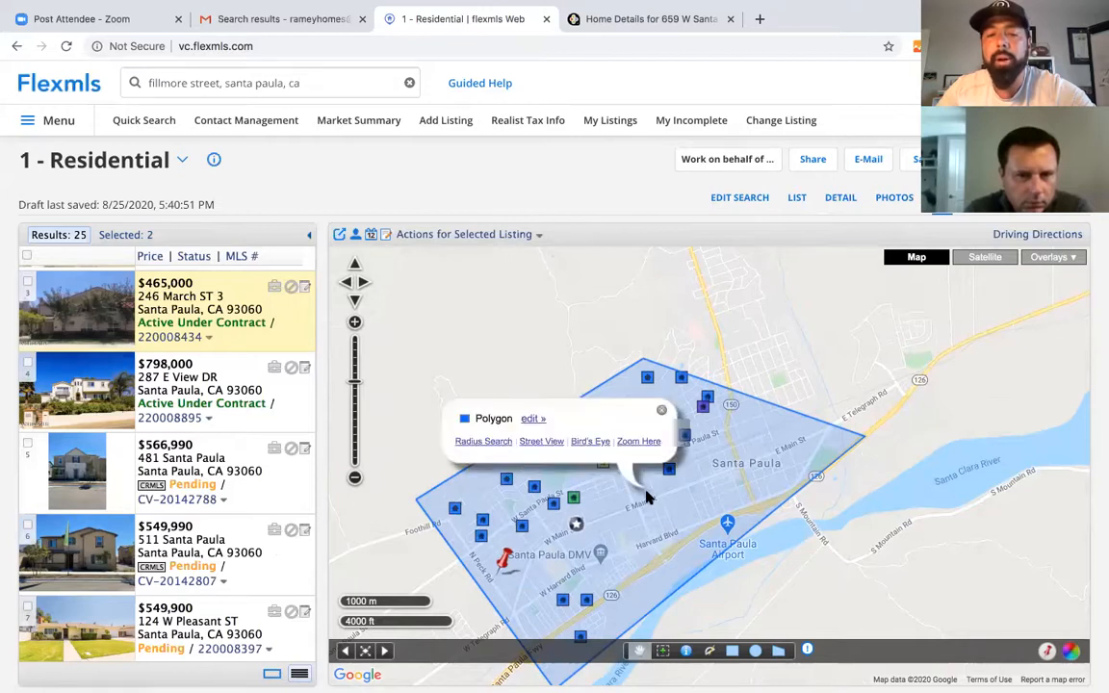
left_click(534, 418)
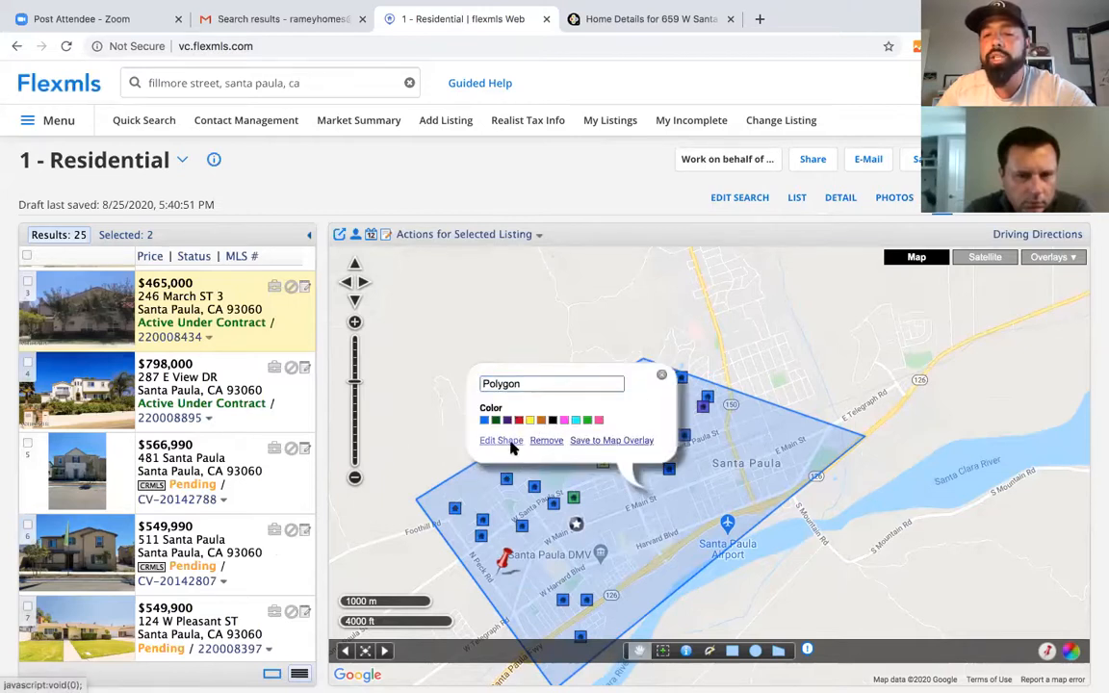
left_click(501, 440)
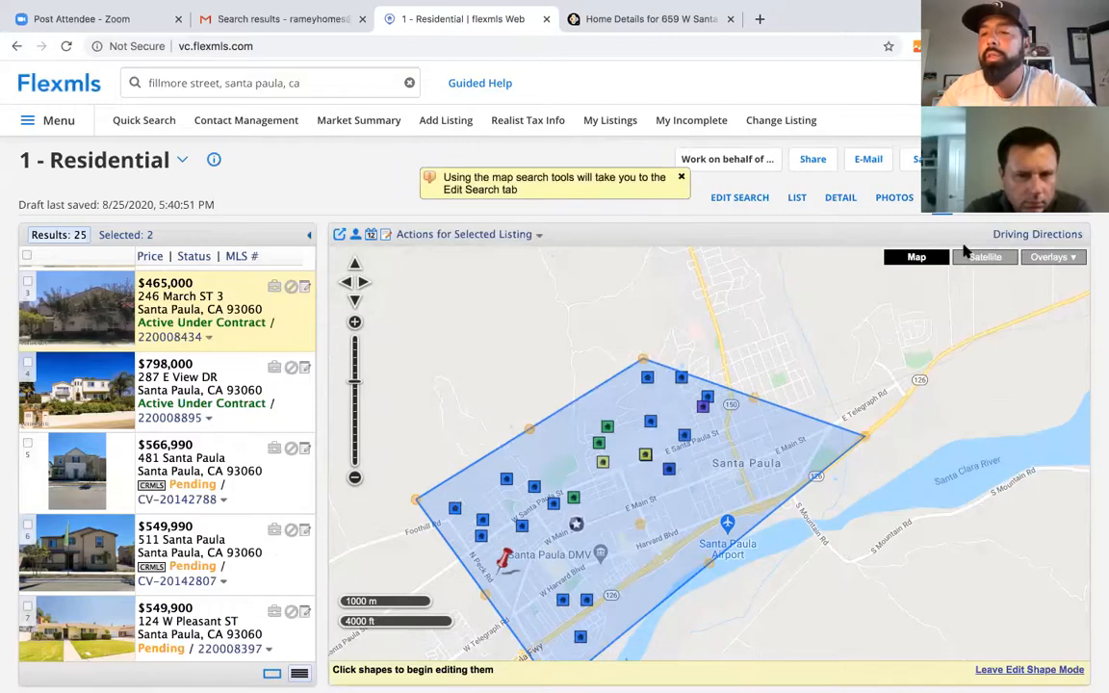
left_click_drag(865, 438, 661, 563)
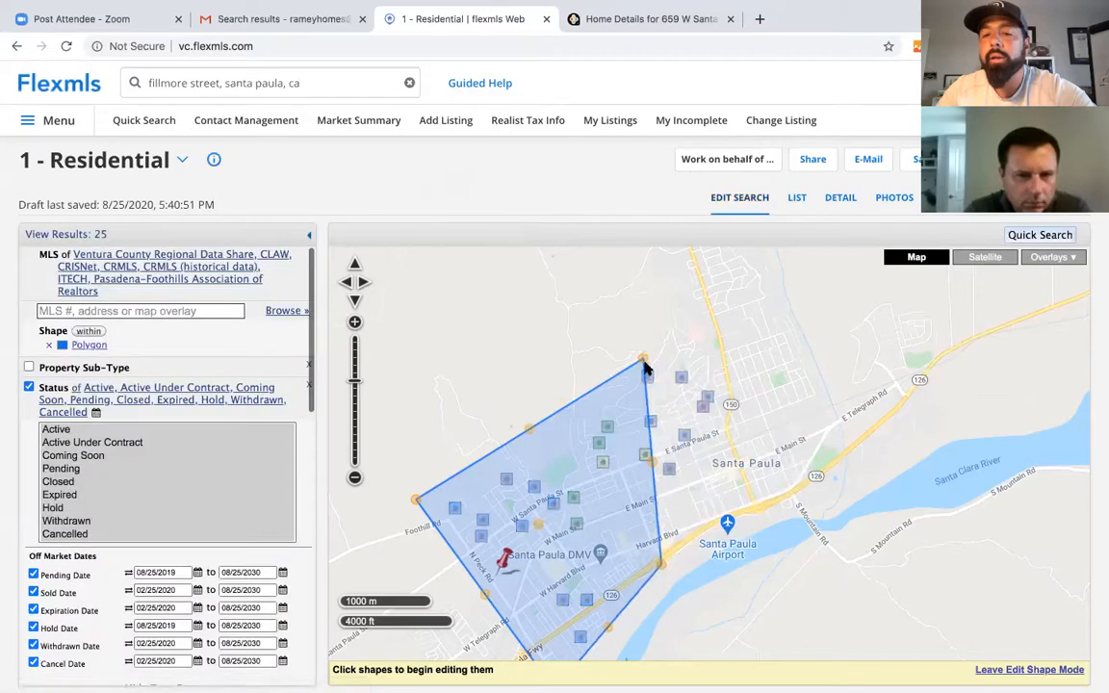
left_click_drag(643, 361, 550, 446)
left_click_drag(661, 564, 603, 532)
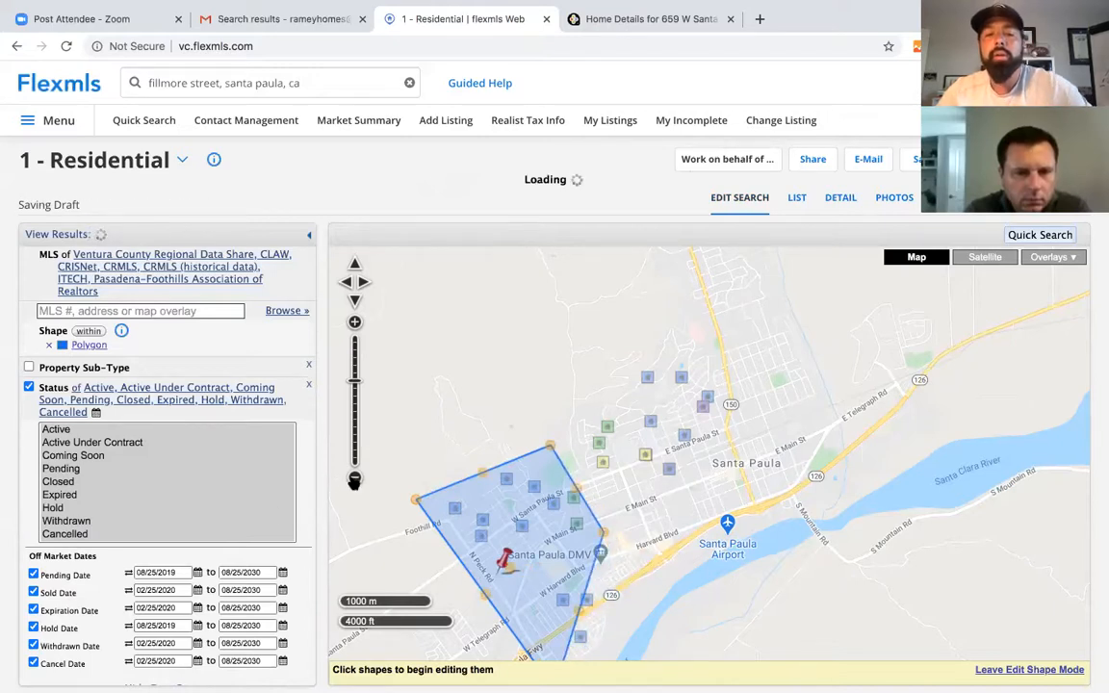
left_click(356, 479)
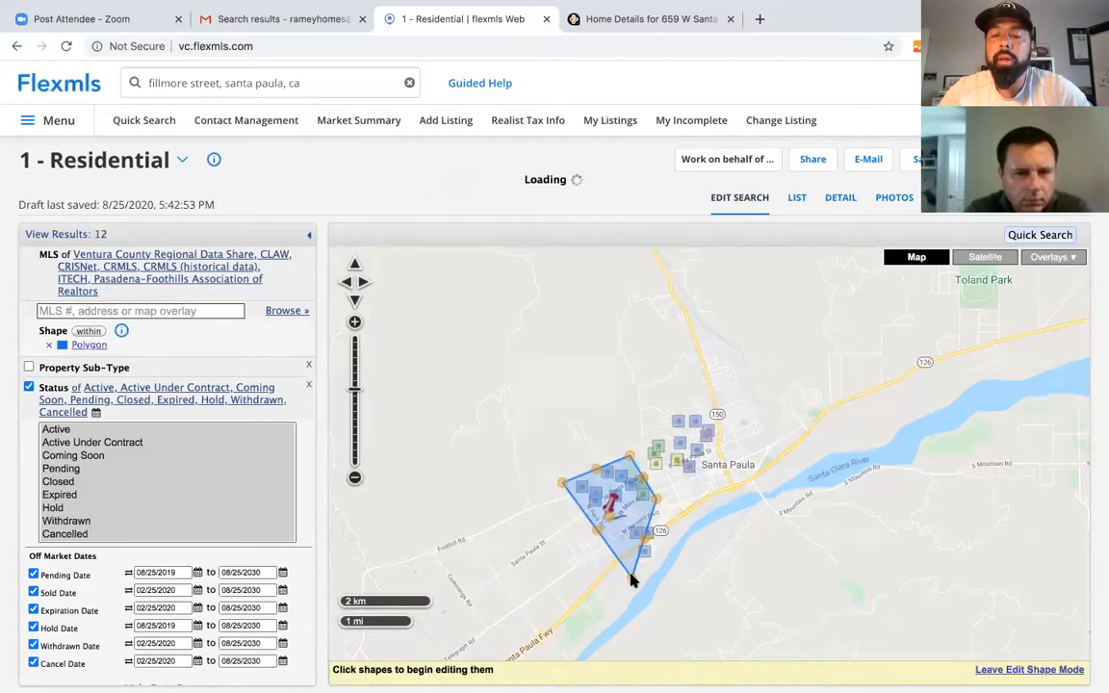
left_click_drag(630, 576, 609, 541)
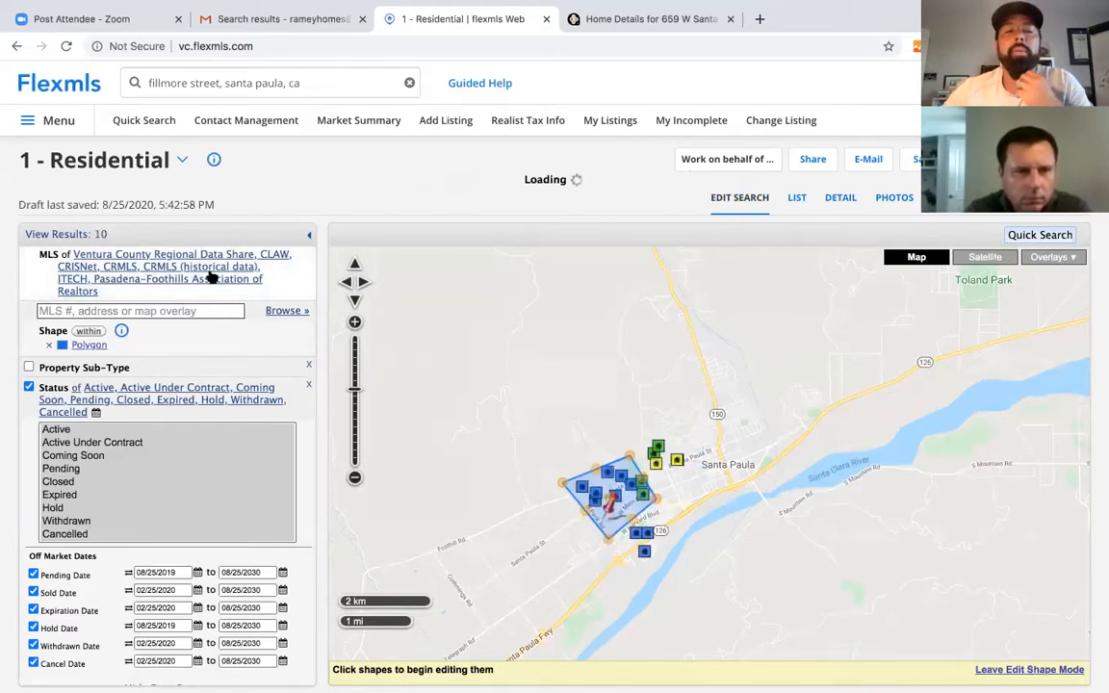
left_click(795, 198)
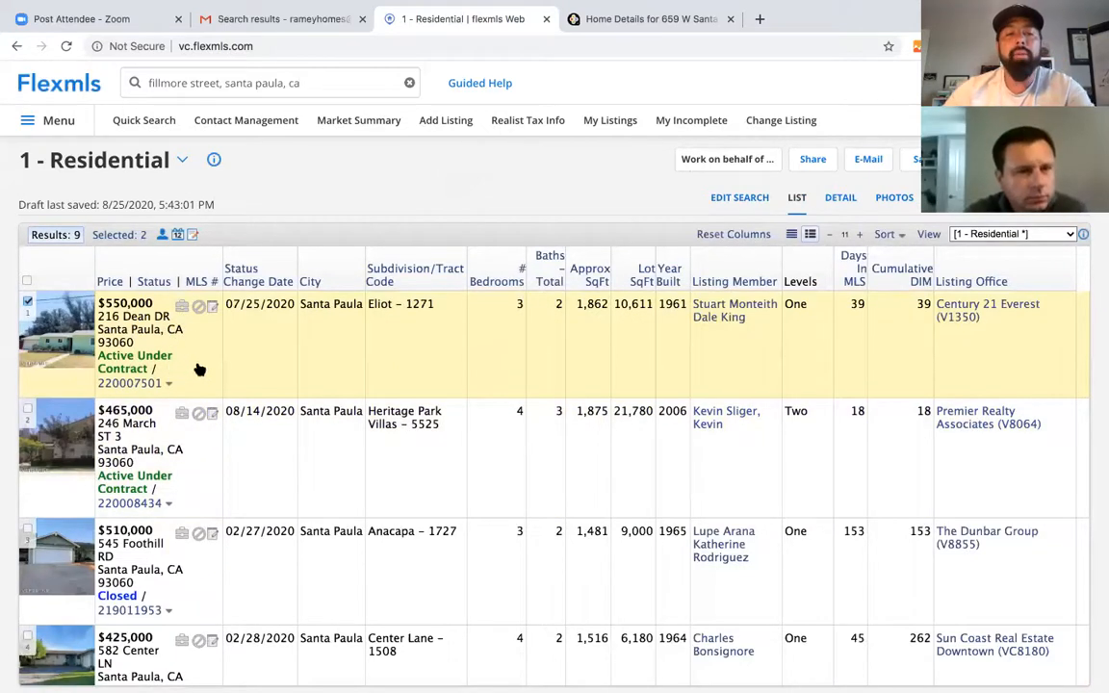
scroll(217, 446, "down", 1)
scroll(154, 364, "down", 2)
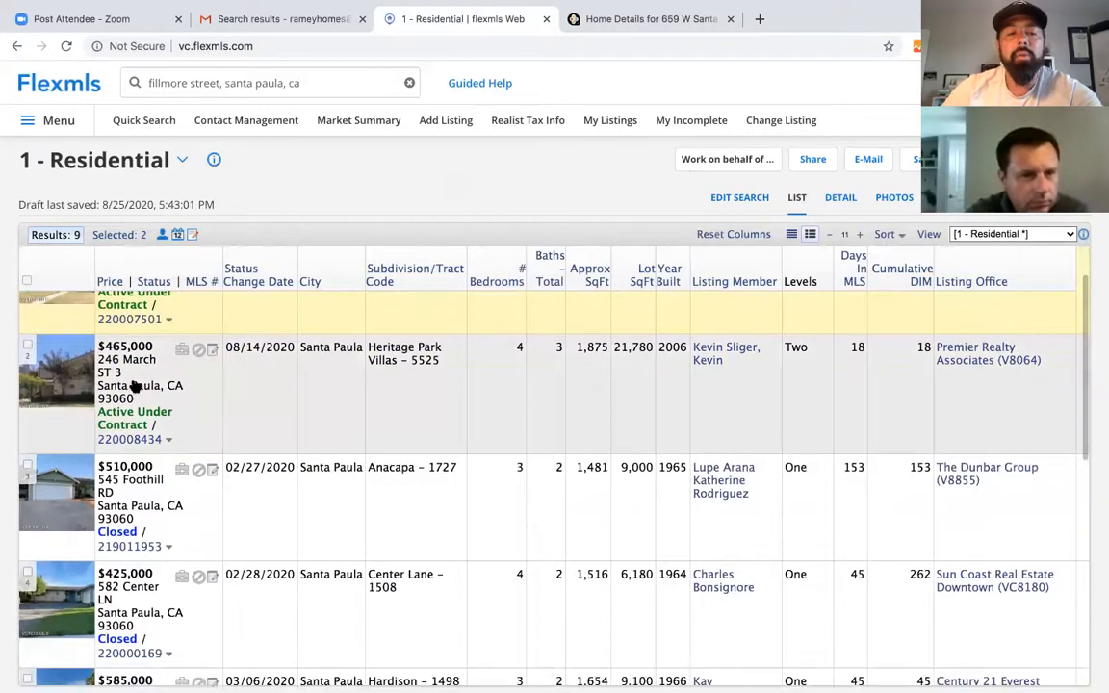
scroll(157, 354, "down", 1)
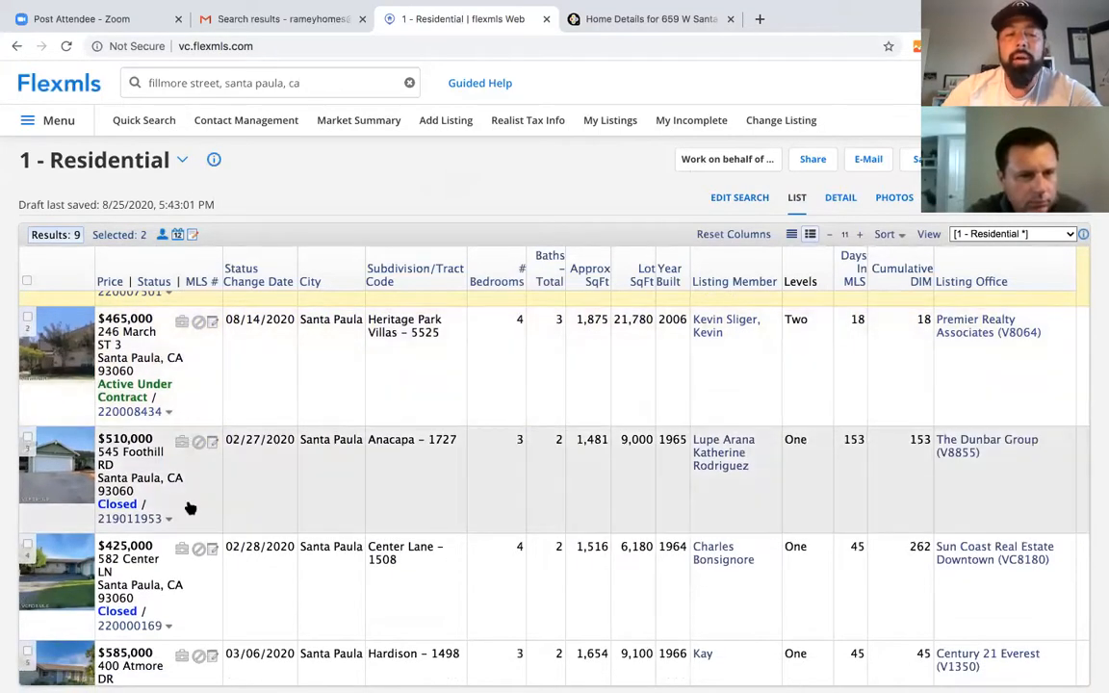
scroll(190, 443, "down", 1)
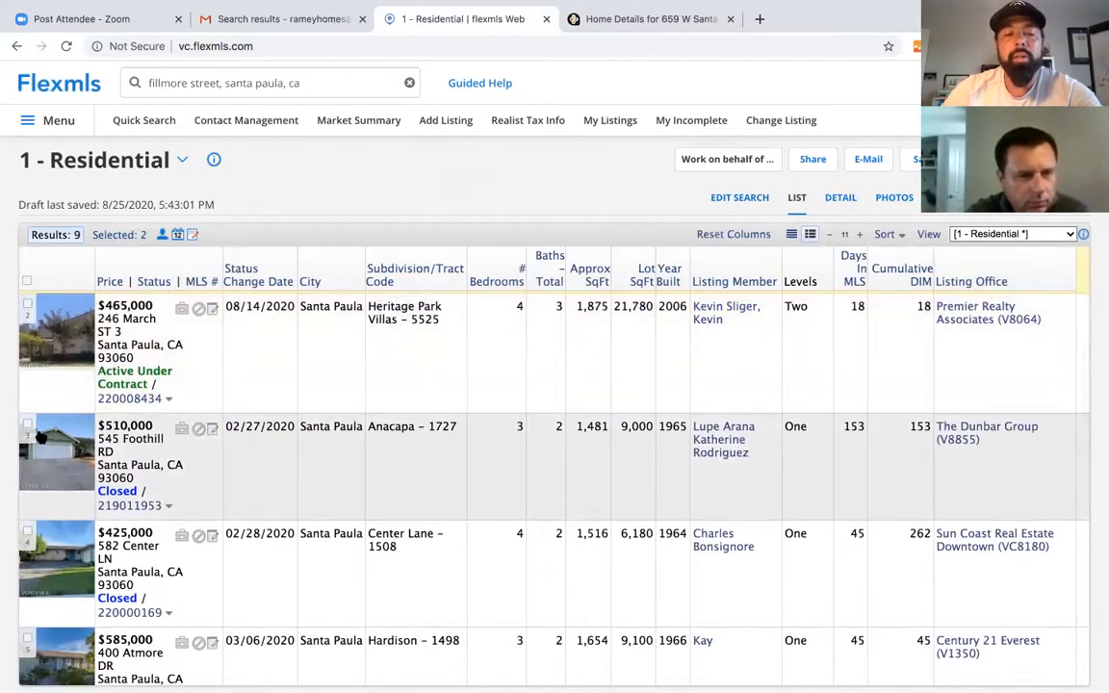
left_click(27, 425)
scroll(152, 480, "down", 2)
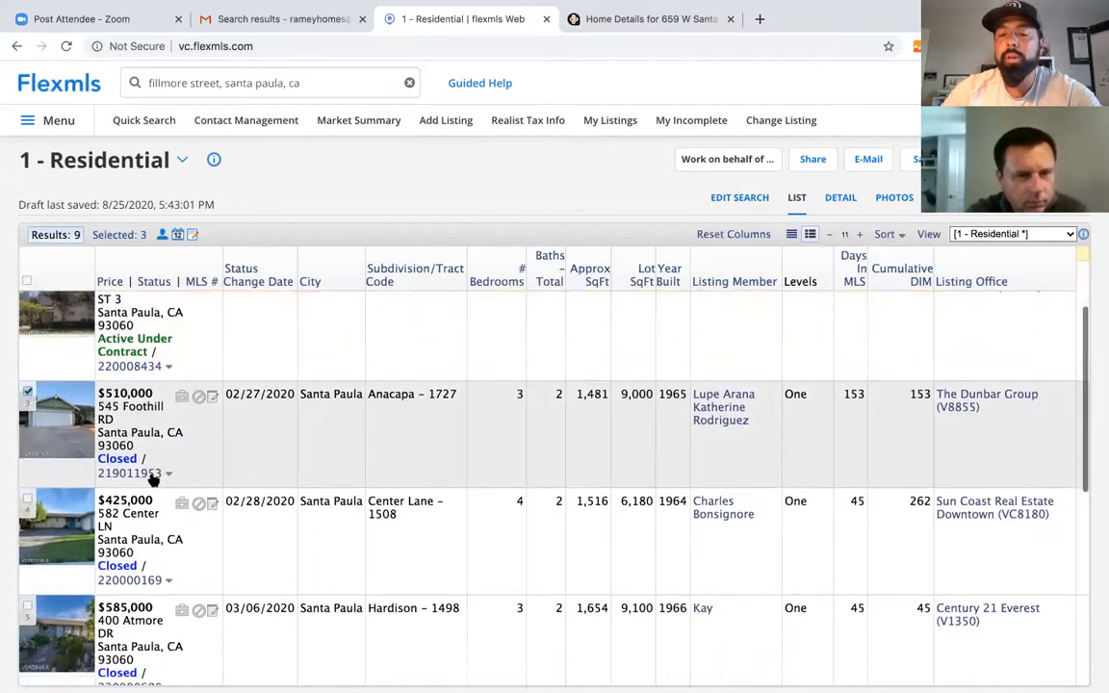
scroll(196, 495, "down", 3)
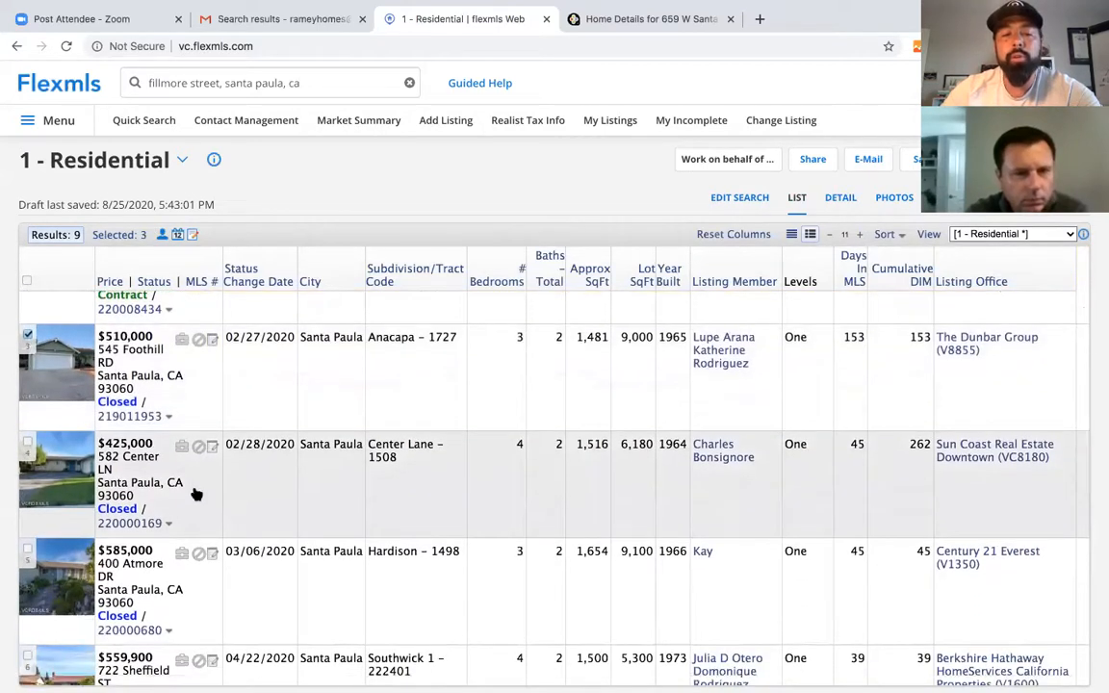
left_click(27, 445)
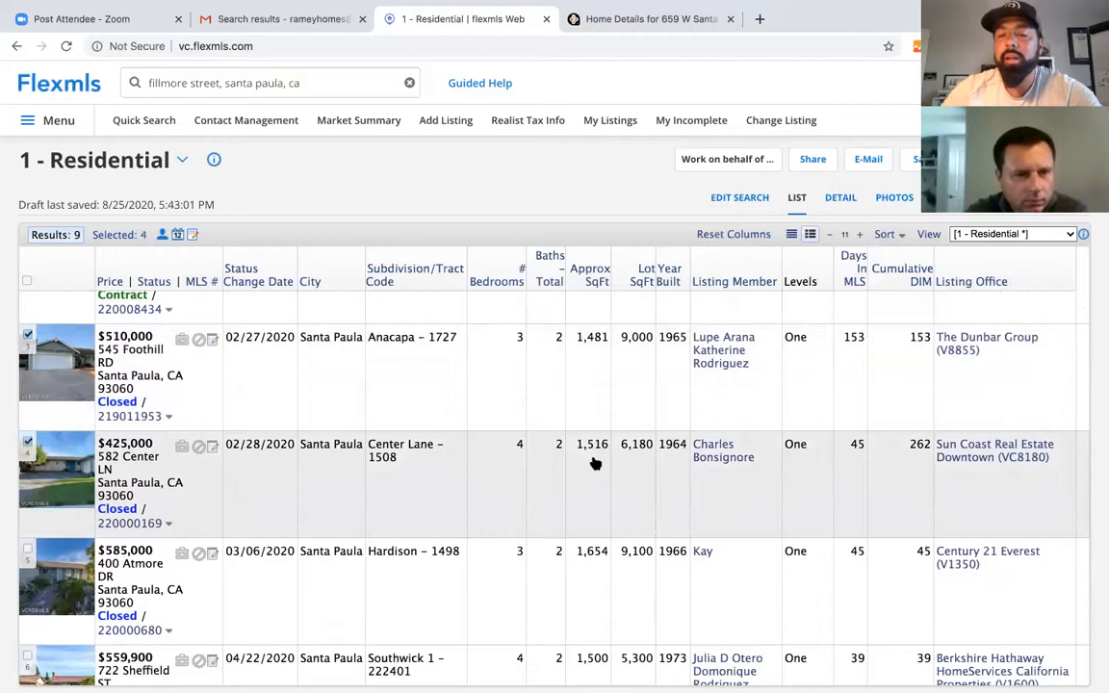
scroll(574, 503, "down", 1)
scroll(575, 502, "down", 5)
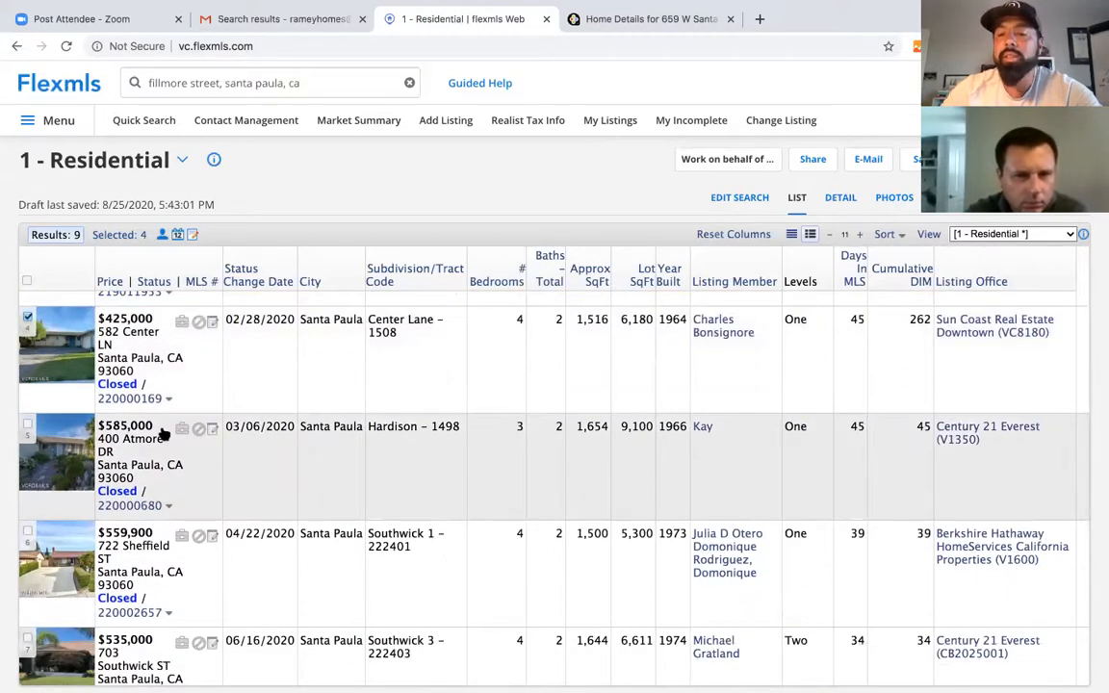
left_click(27, 425)
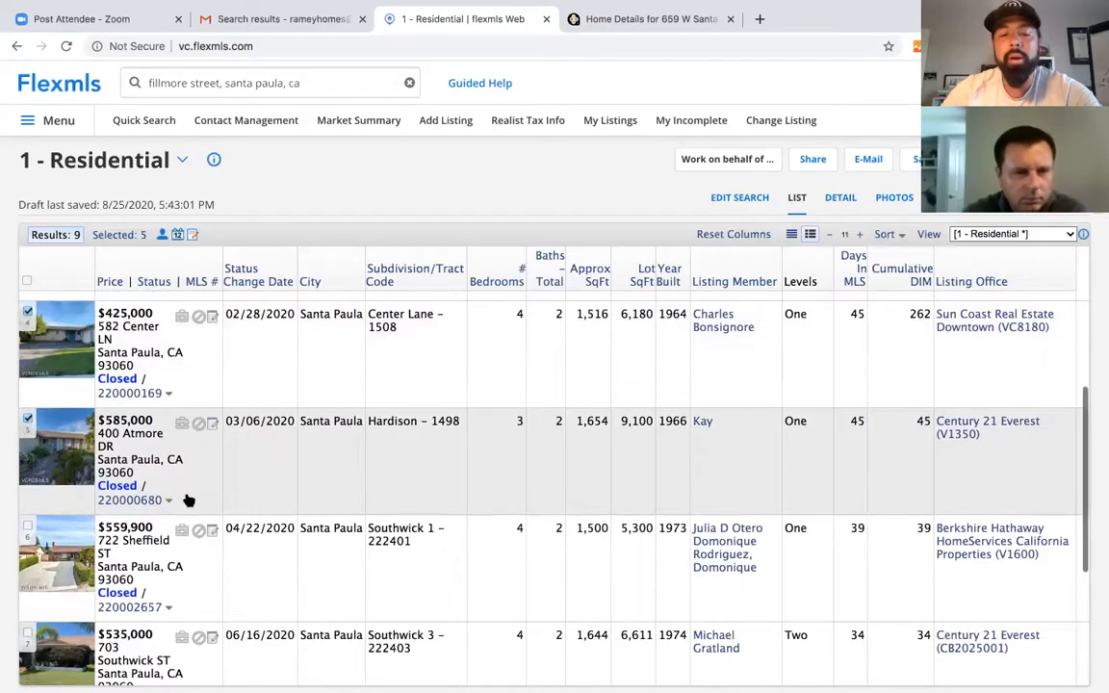
scroll(186, 499, "down", 2)
scroll(190, 571, "down", 1)
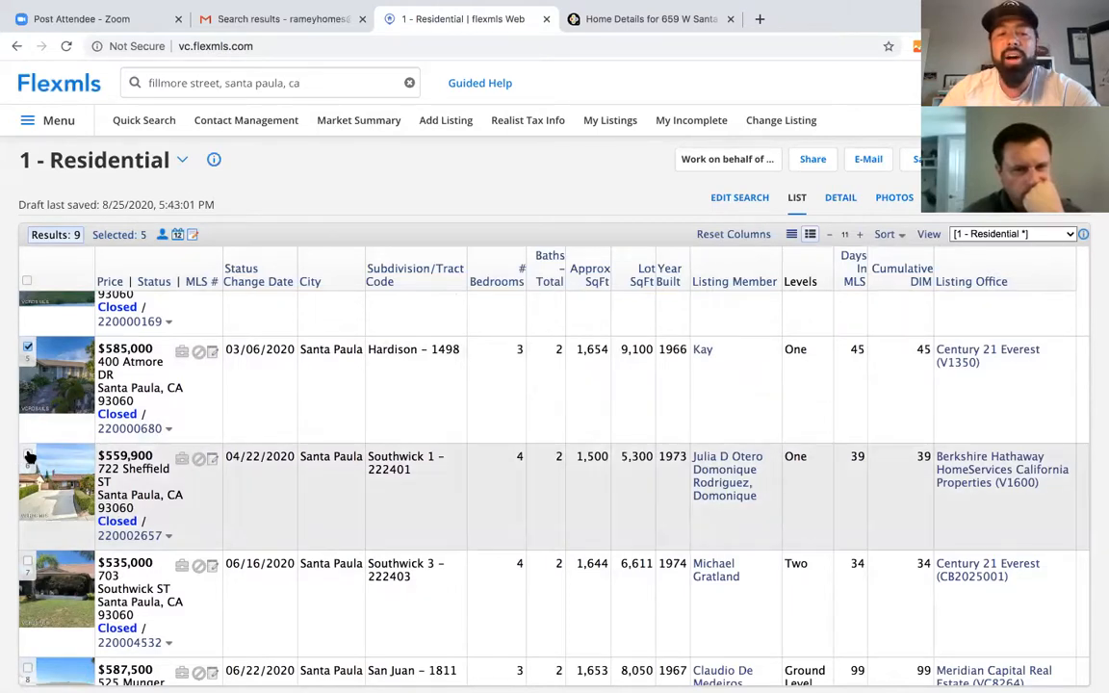
scroll(75, 532, "down", 2)
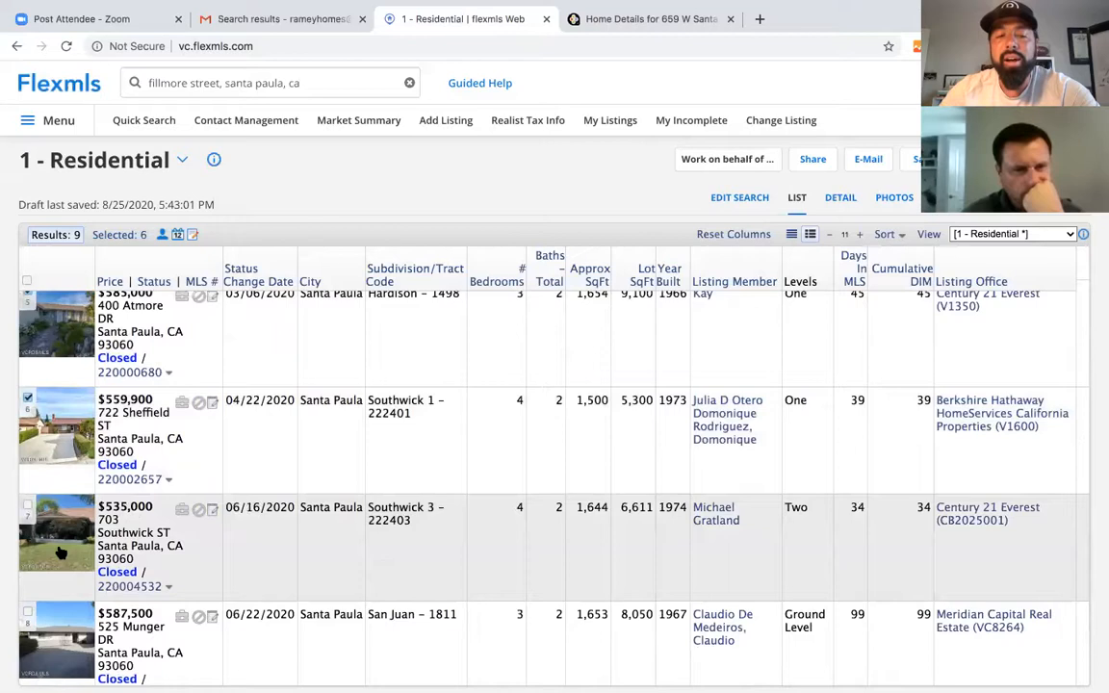
scroll(53, 496, "down", 1)
left_click(28, 469)
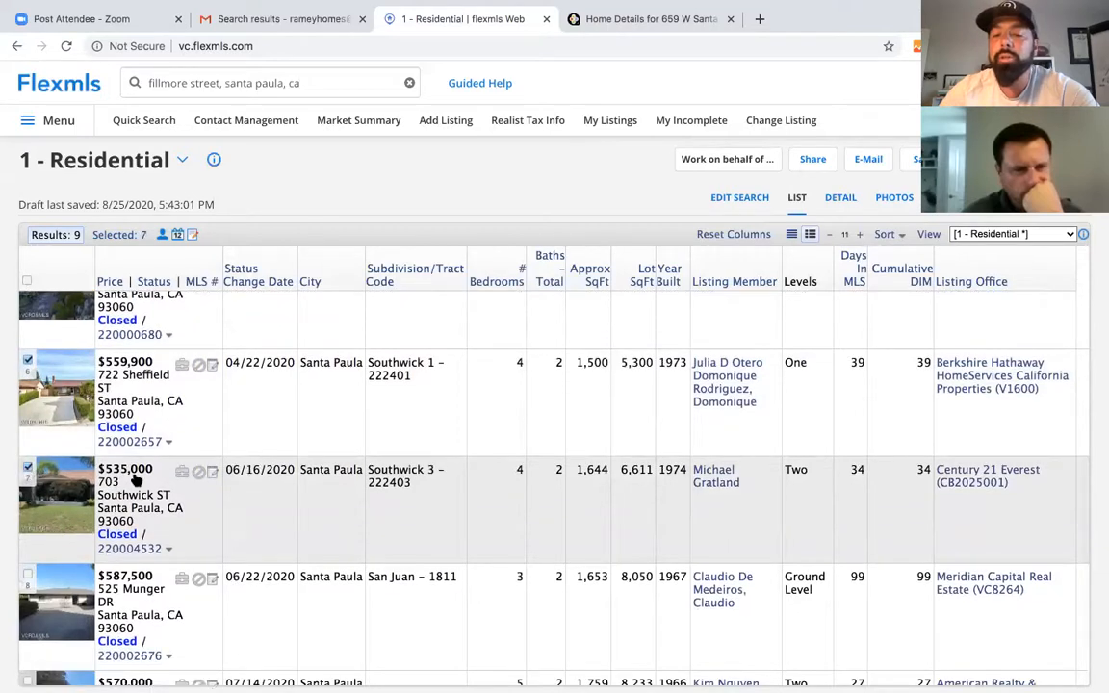
scroll(260, 539, "down", 2)
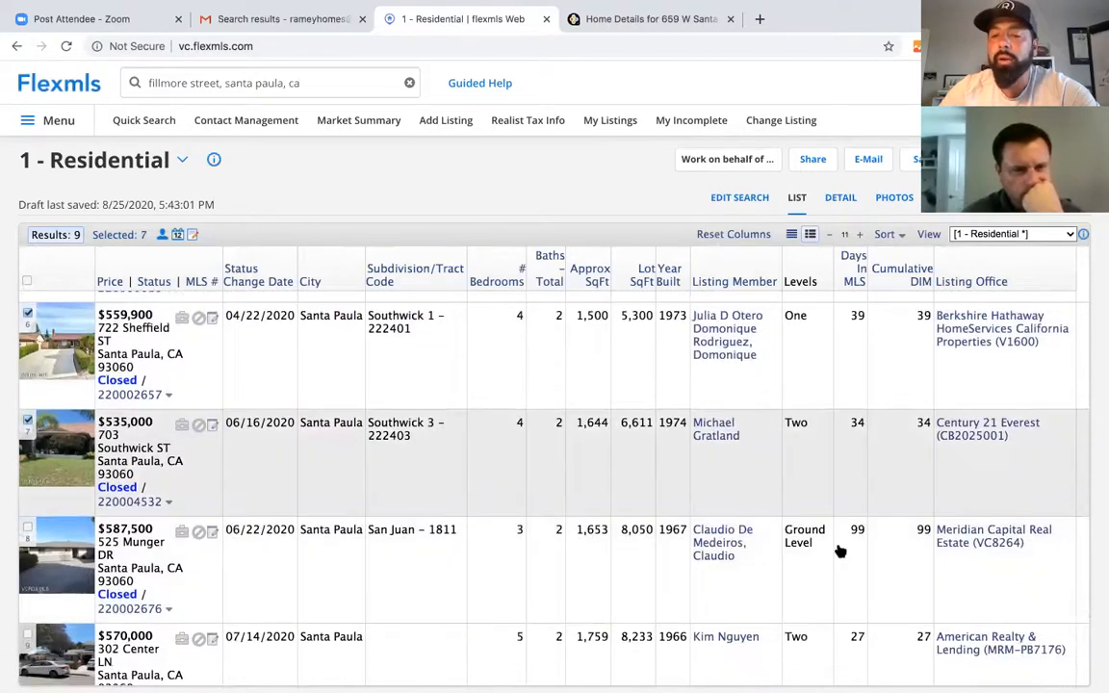
scroll(770, 520, "down", 2)
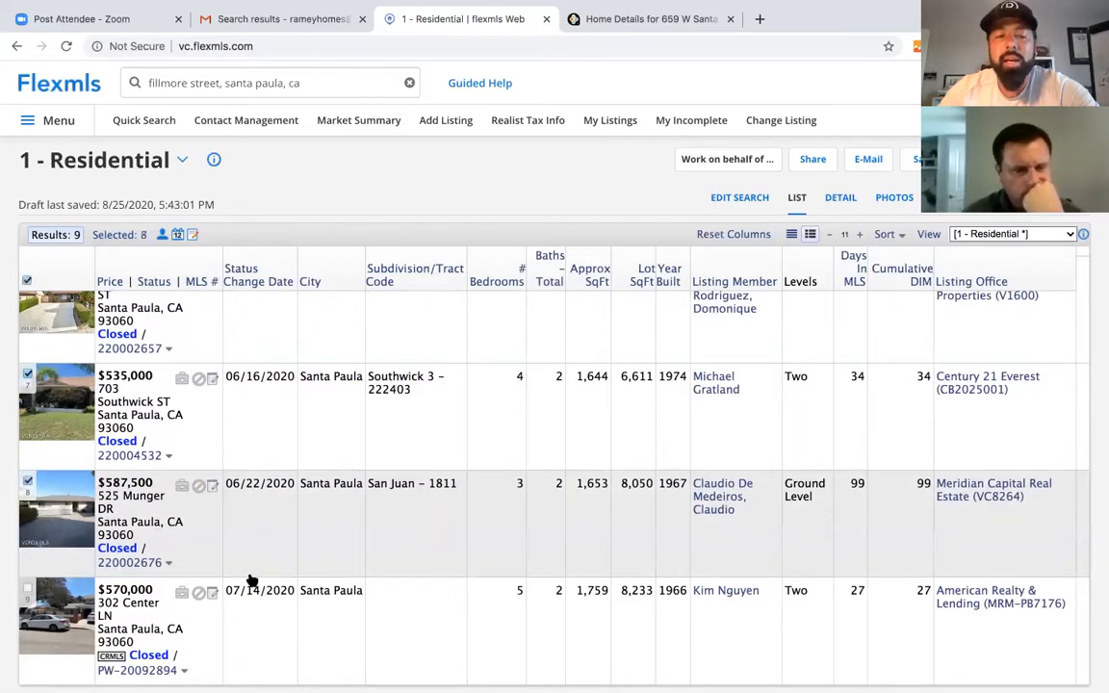
left_click(27, 589)
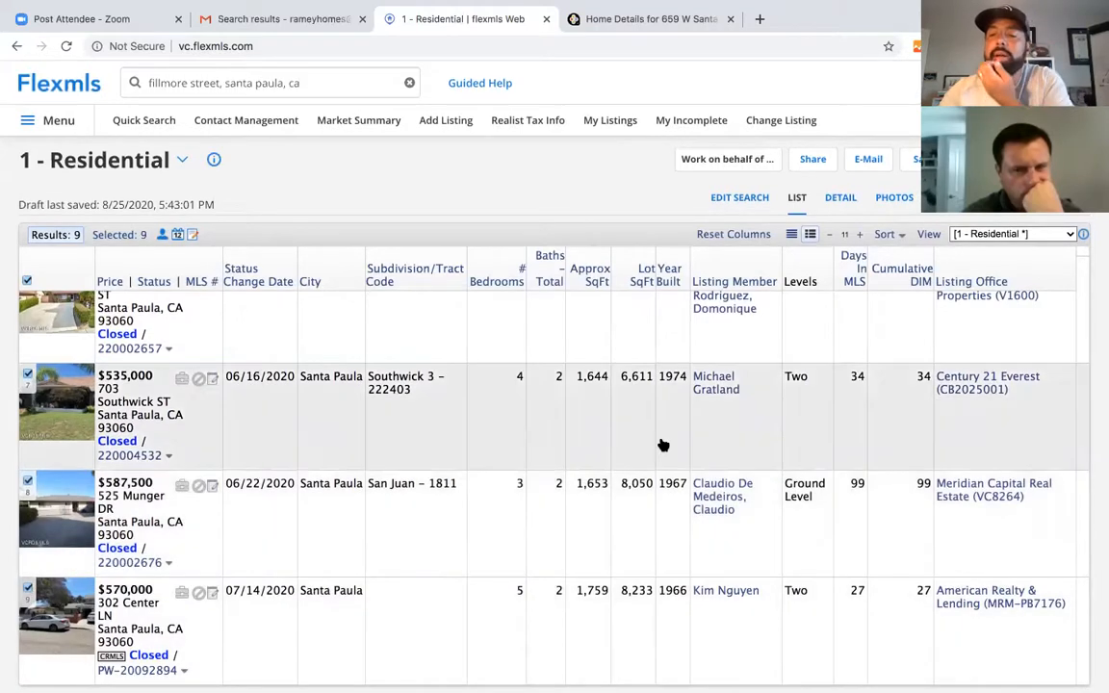
scroll(662, 445, "up", 2)
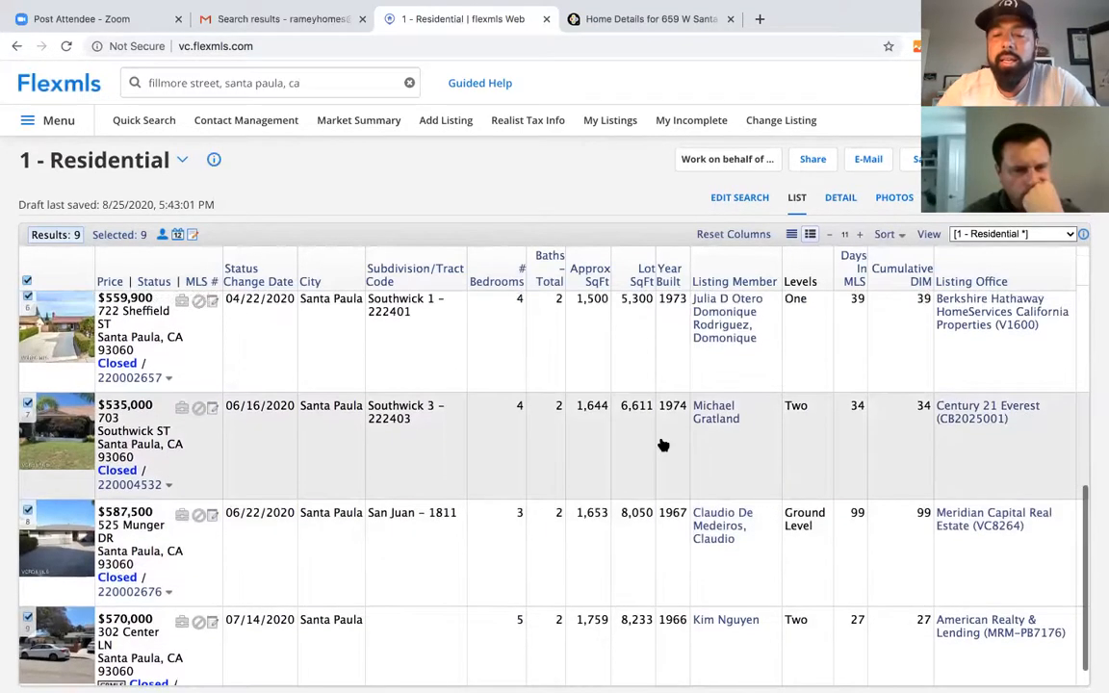
scroll(453, 495, "down", 1)
scroll(485, 476, "up", 10)
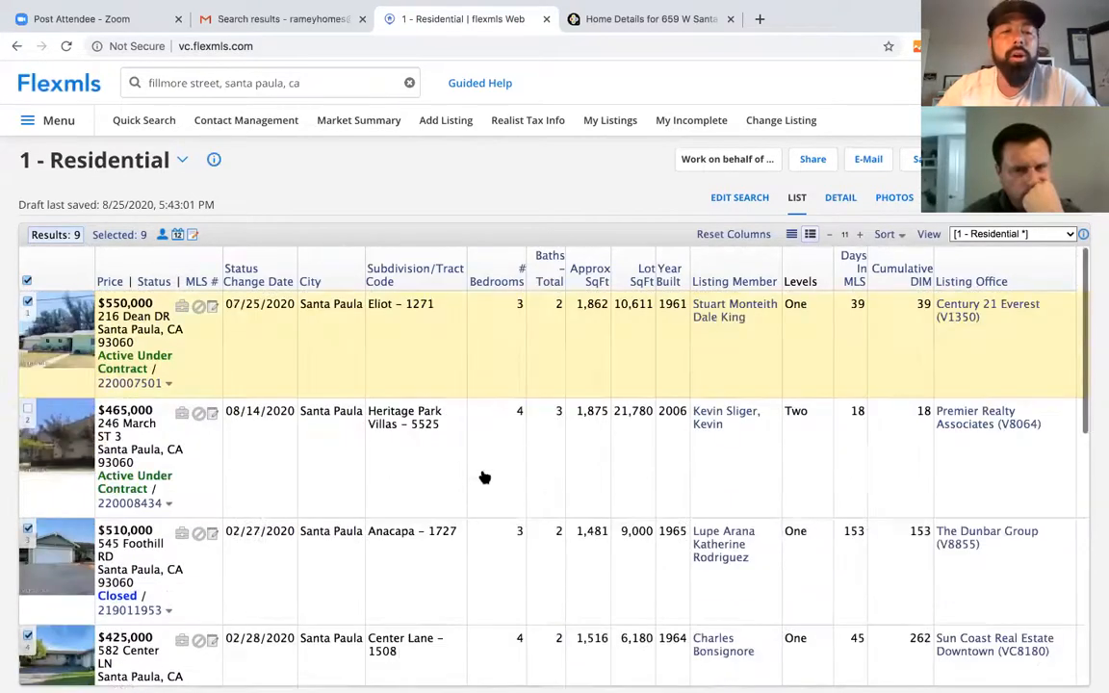
scroll(486, 476, "down", 3)
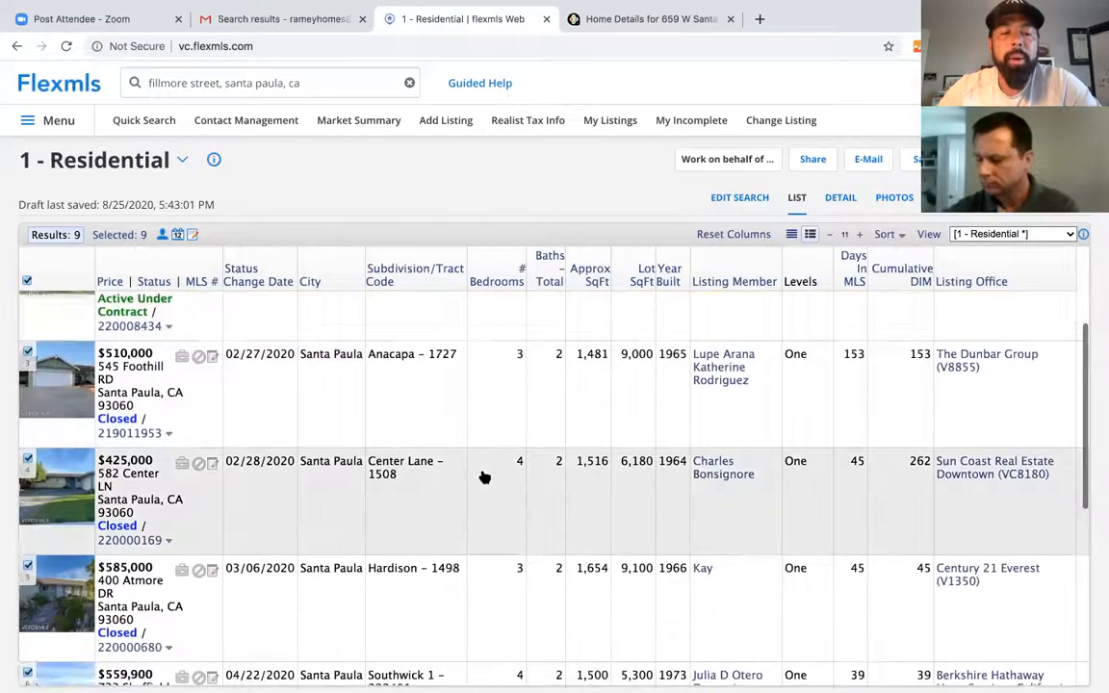
scroll(485, 476, "up", 4)
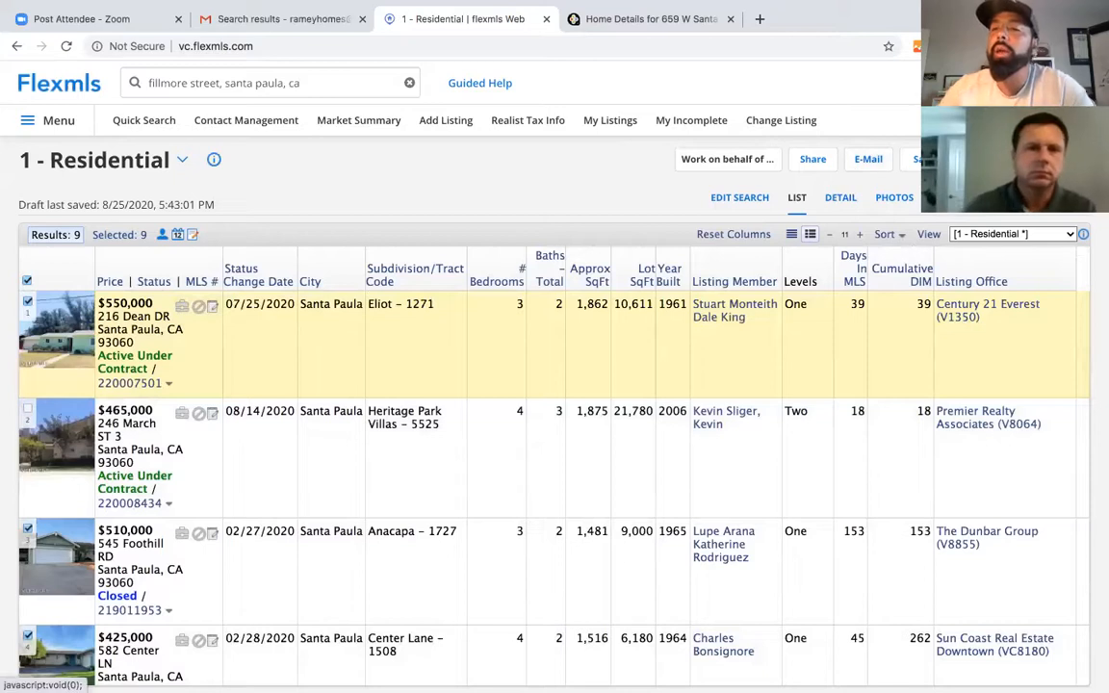
scroll(591, 486, "down", 1)
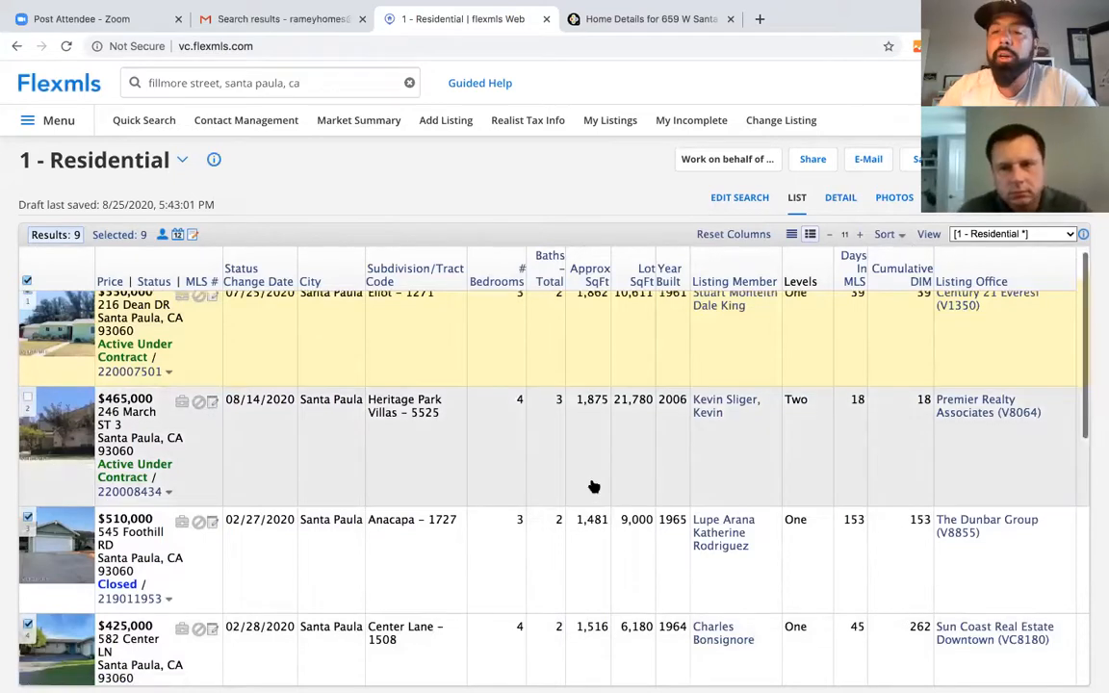
scroll(592, 488, "up", 1)
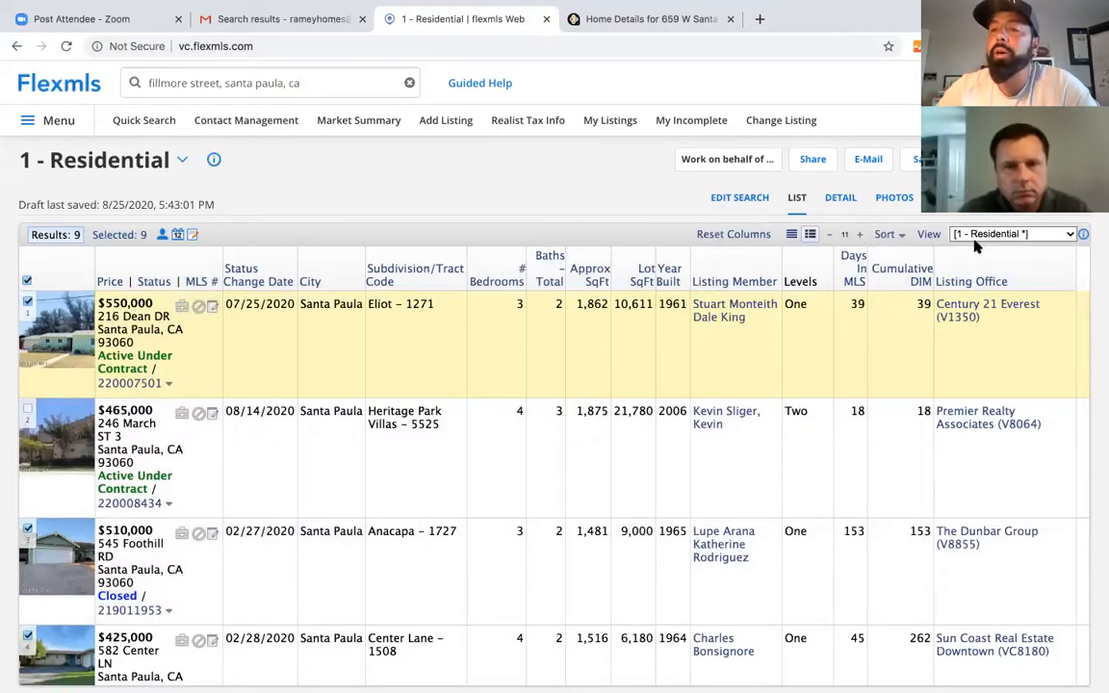
- Map the results, zoom in two levels centered on the search polygon, and switch to Satellite
left_click(941, 198)
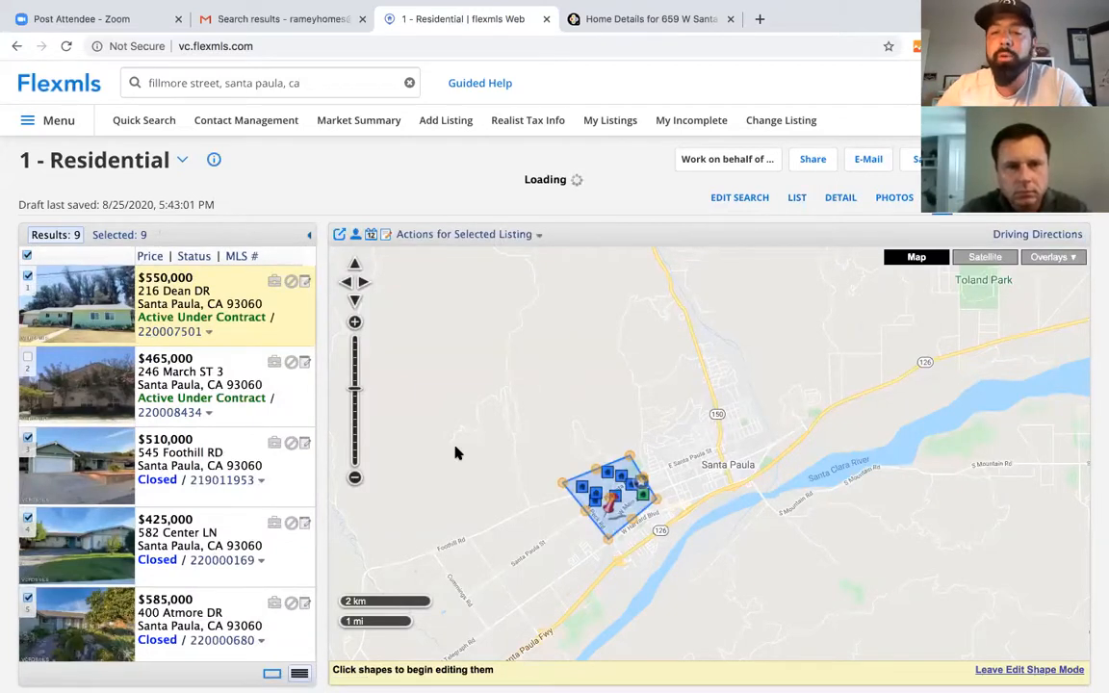
left_click(355, 324)
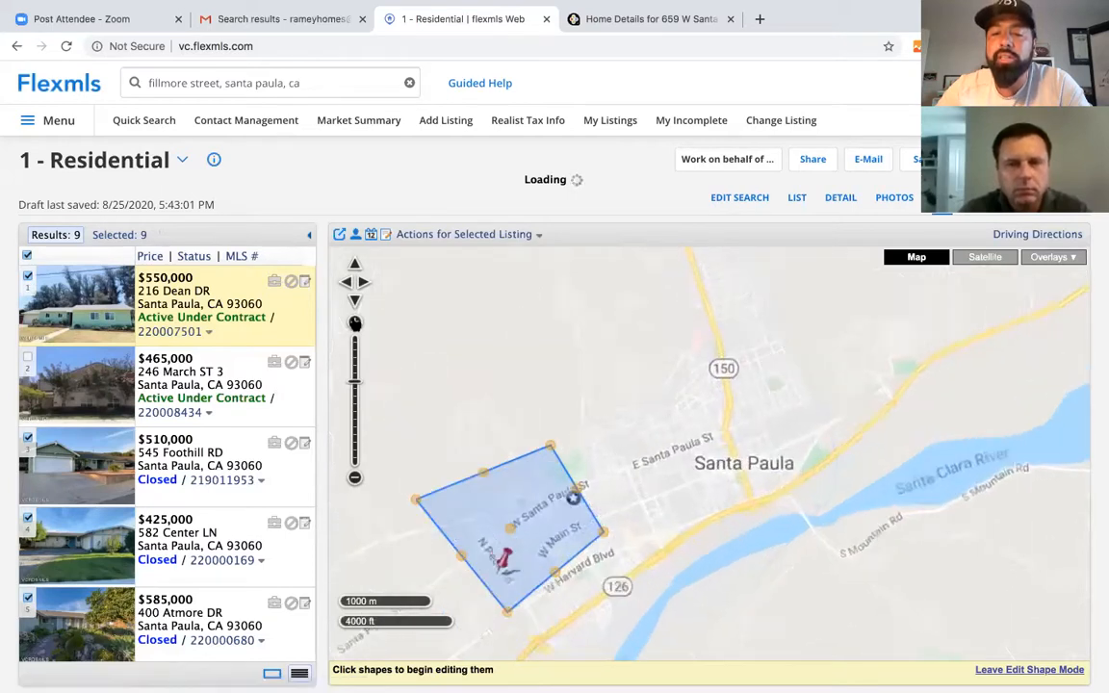
left_click_drag(676, 415, 733, 361)
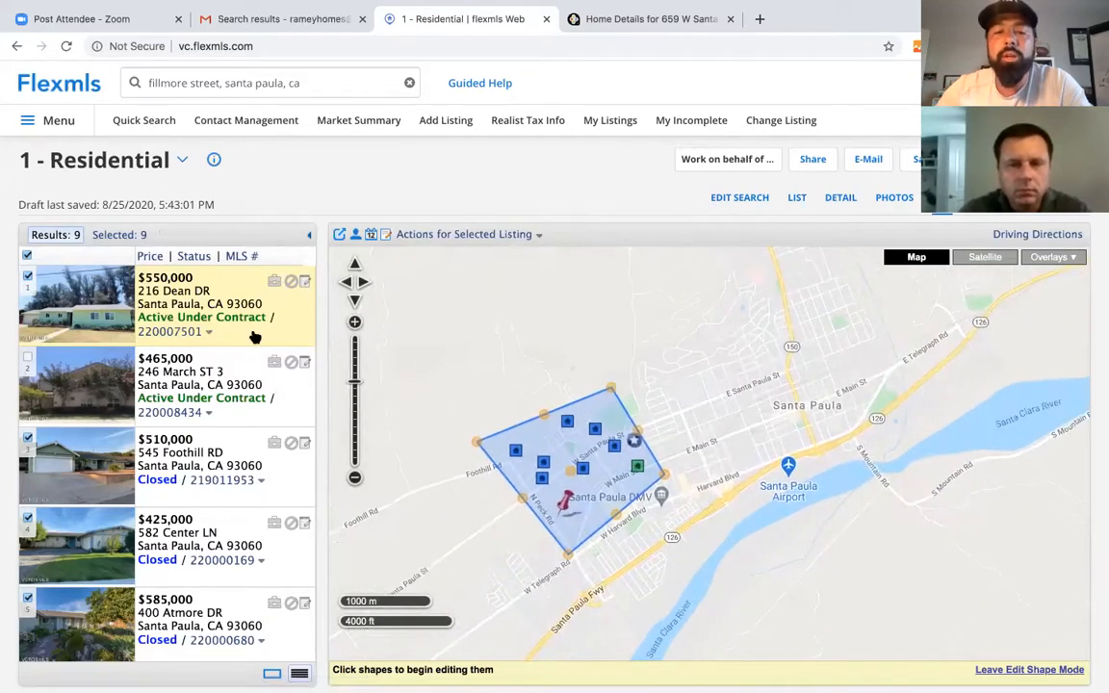
left_click(356, 323)
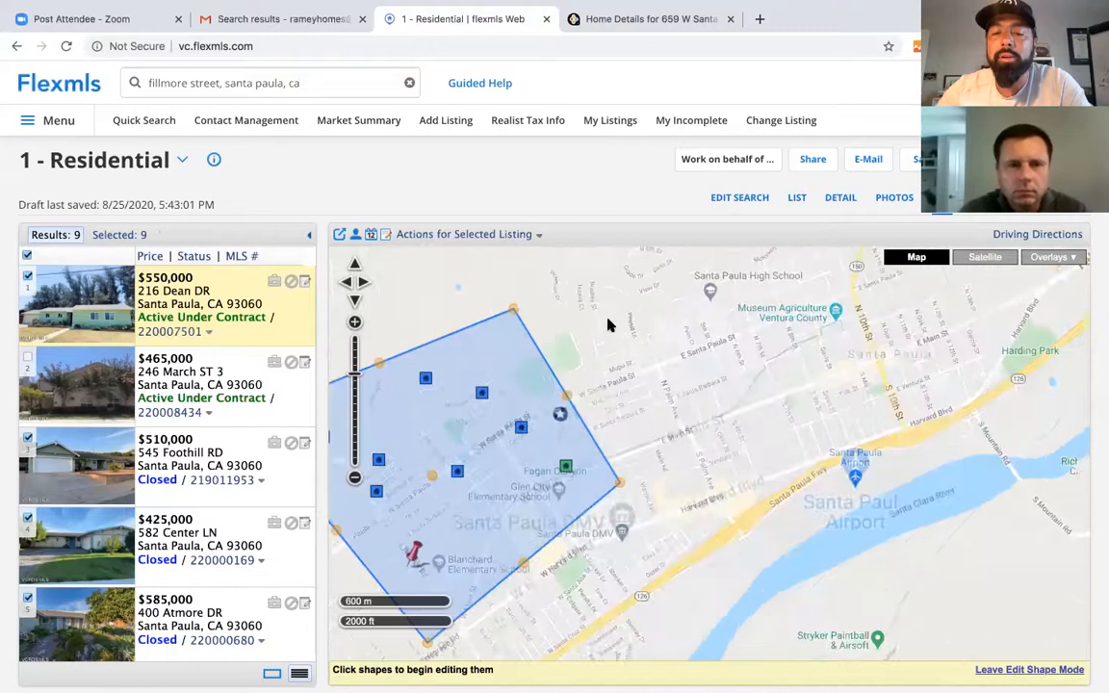
left_click_drag(544, 290, 676, 281)
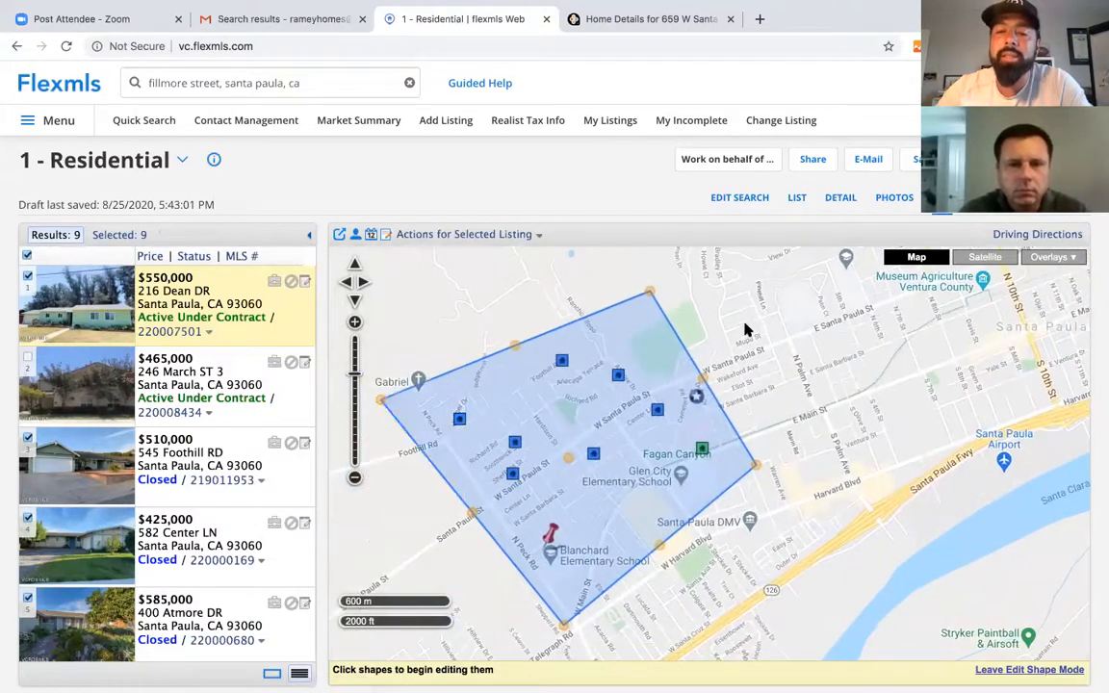
left_click_drag(753, 359, 783, 322)
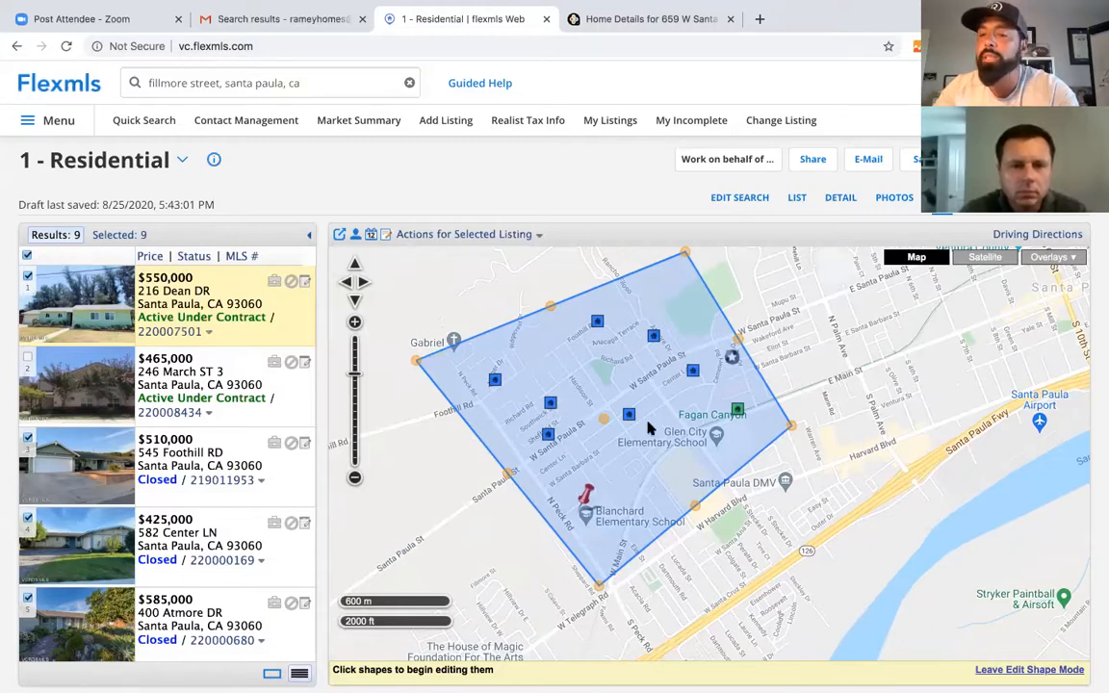
left_click(985, 258)
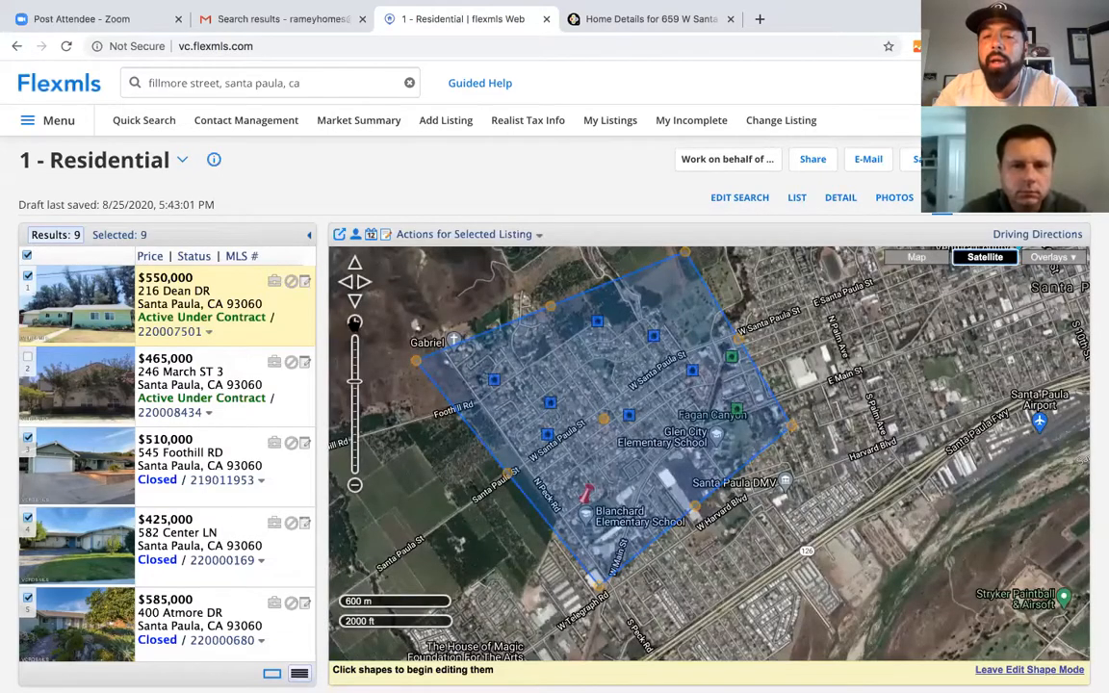
scroll(510, 484, "up", 1)
left_click_drag(514, 484, 664, 469)
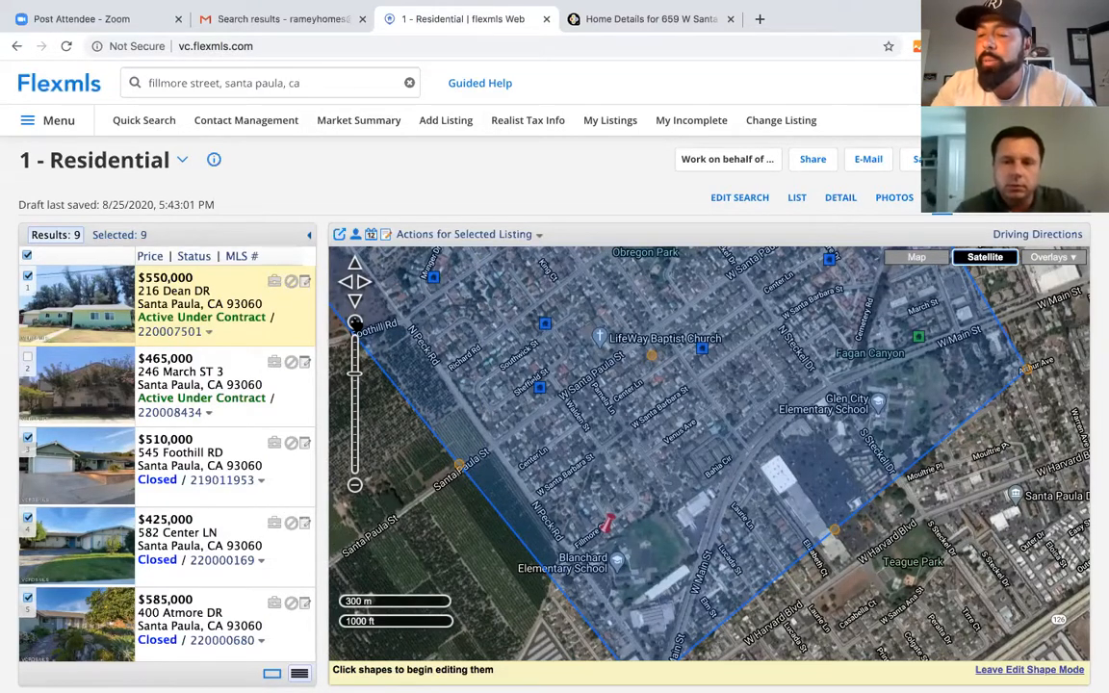
left_click(356, 323)
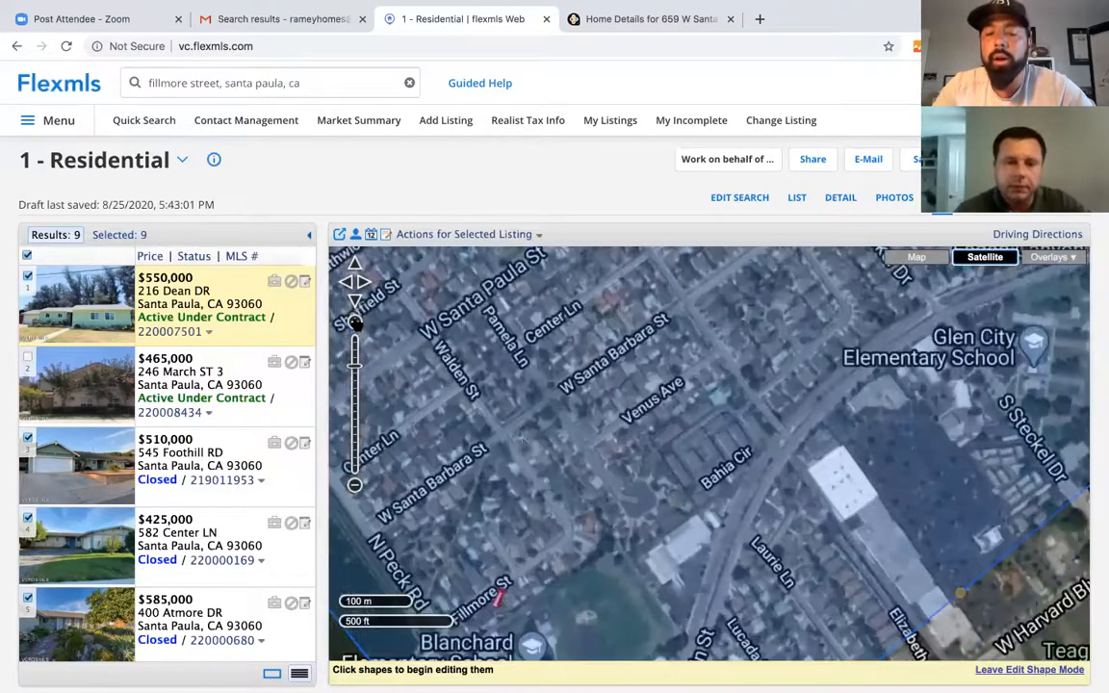
left_click_drag(588, 515, 673, 383)
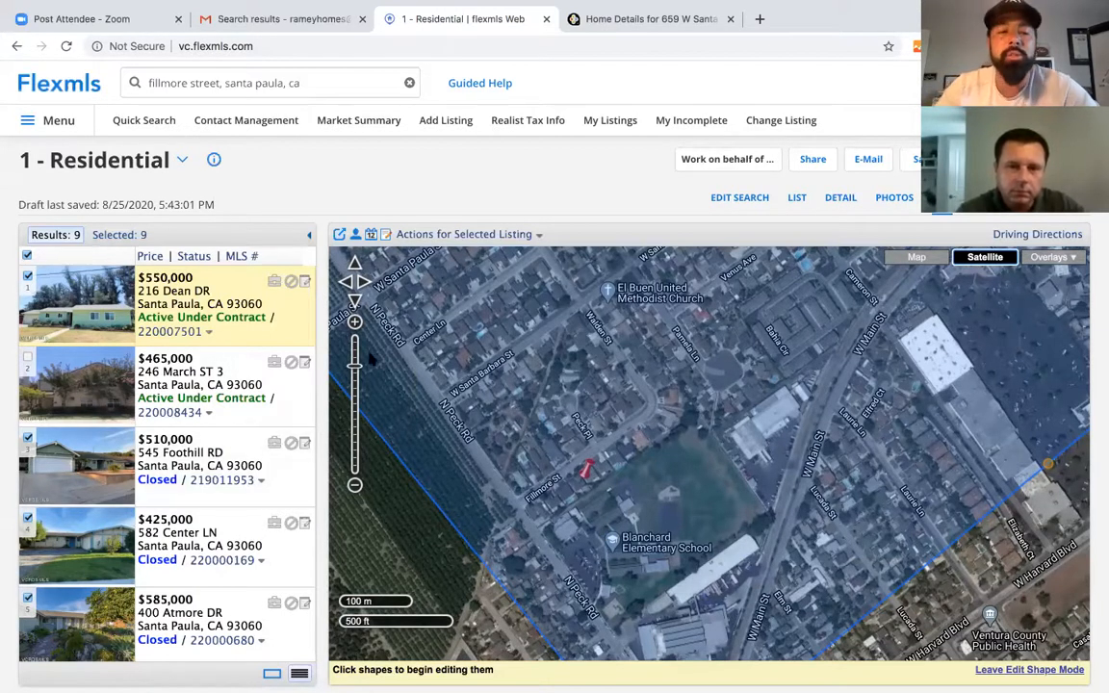
left_click(355, 485)
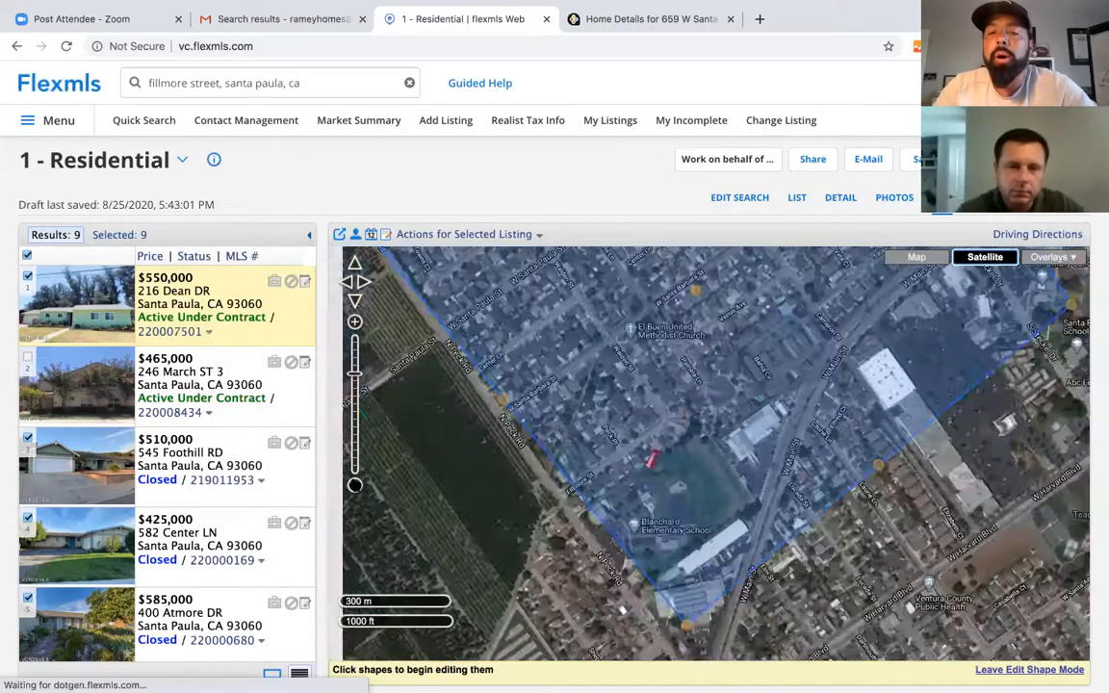
left_click(354, 485)
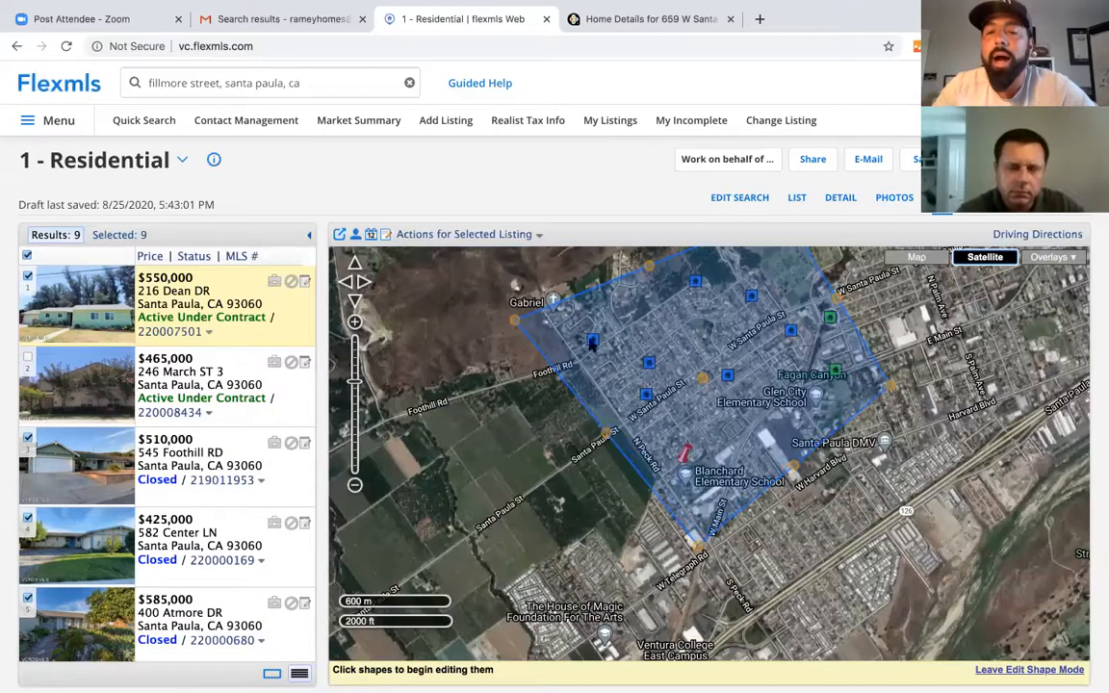
left_click(695, 284)
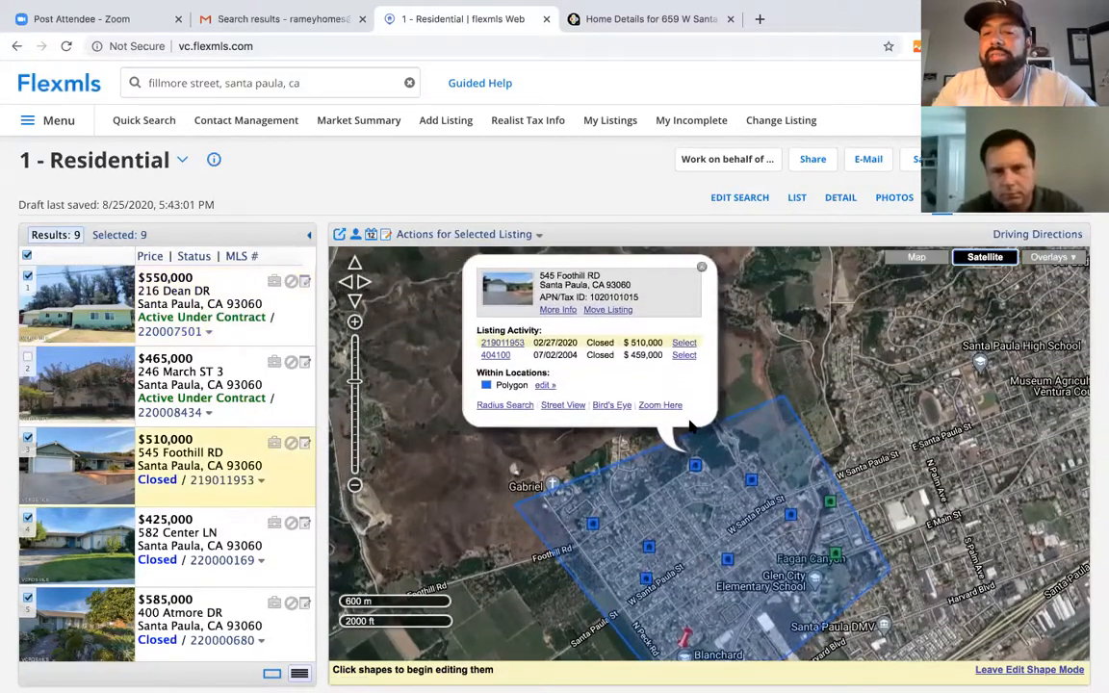
left_click(594, 527)
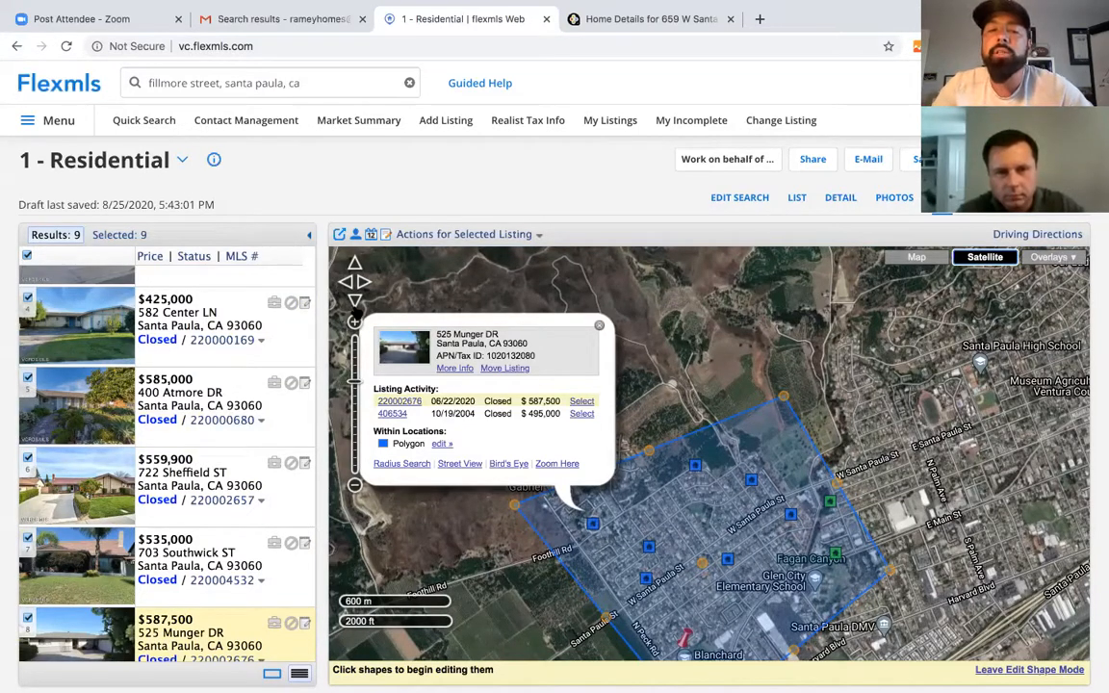
left_click(355, 322)
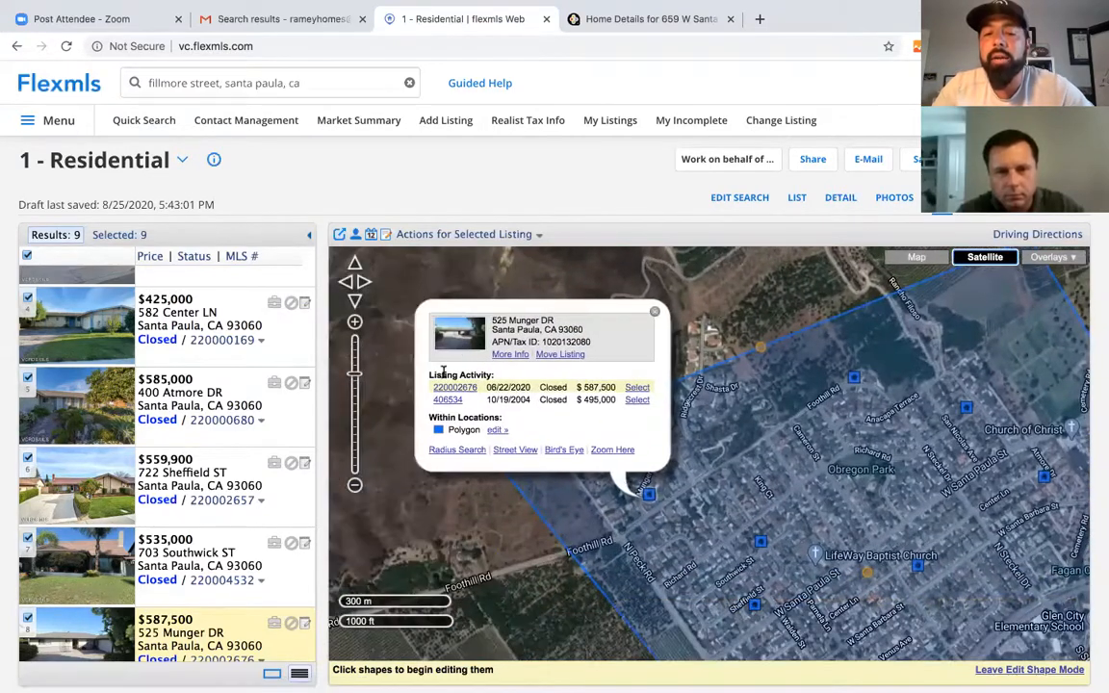
left_click(448, 388)
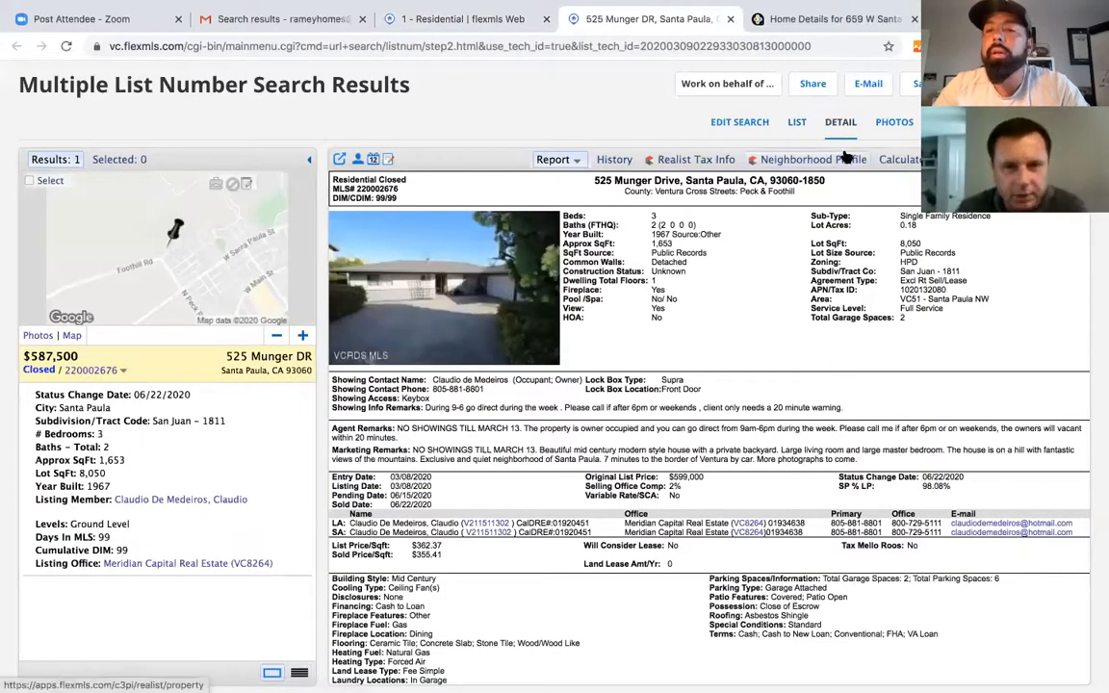
left_click(894, 122)
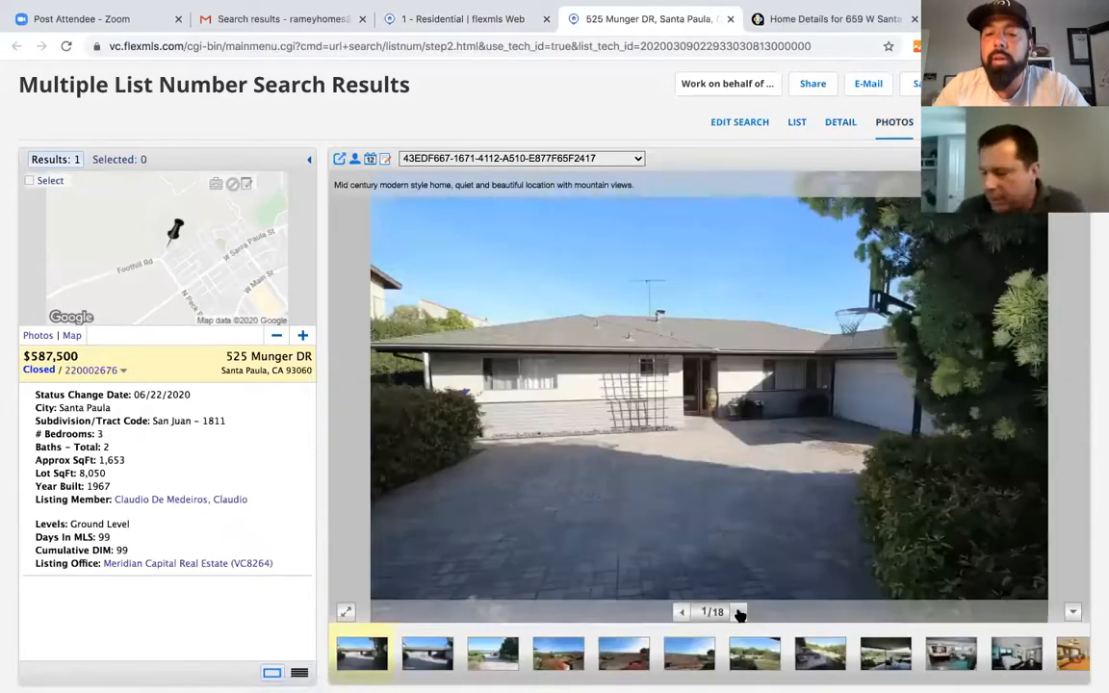
left_click(739, 613)
left_click(739, 613)
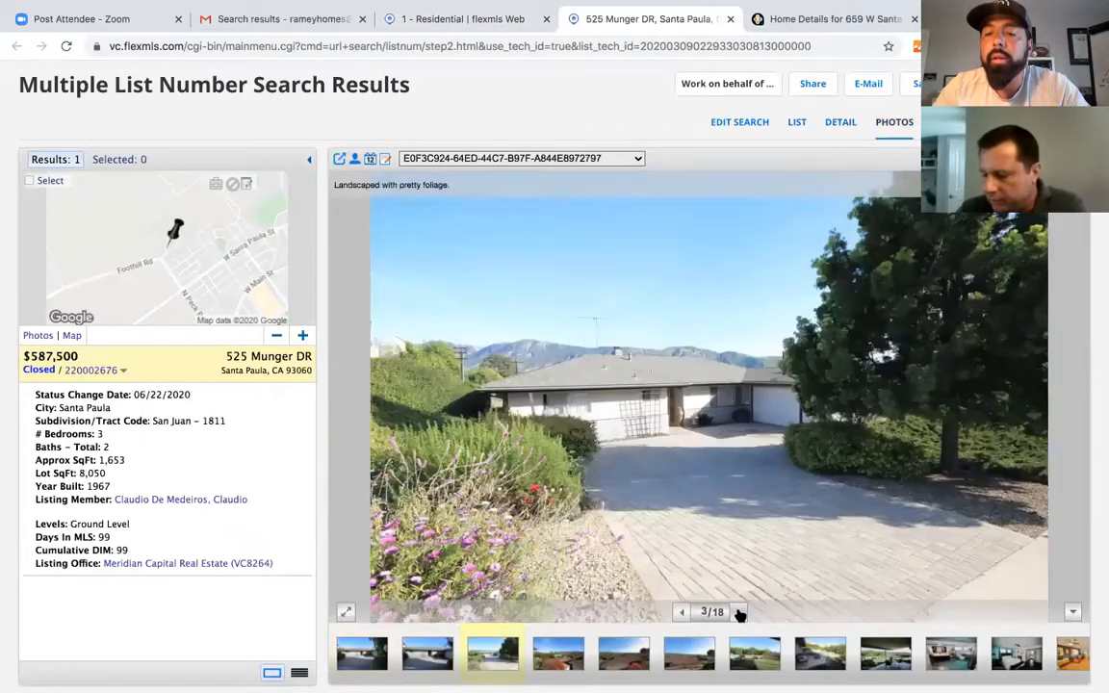
left_click(740, 613)
left_click(740, 613)
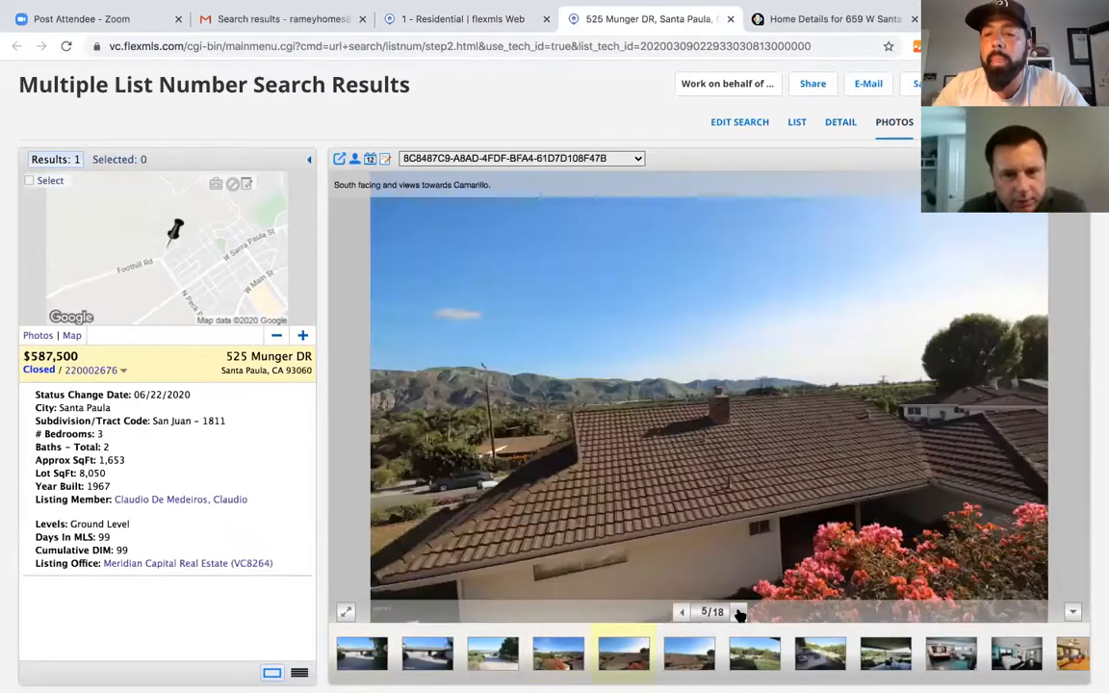
left_click(740, 612)
left_click(740, 613)
left_click(740, 613)
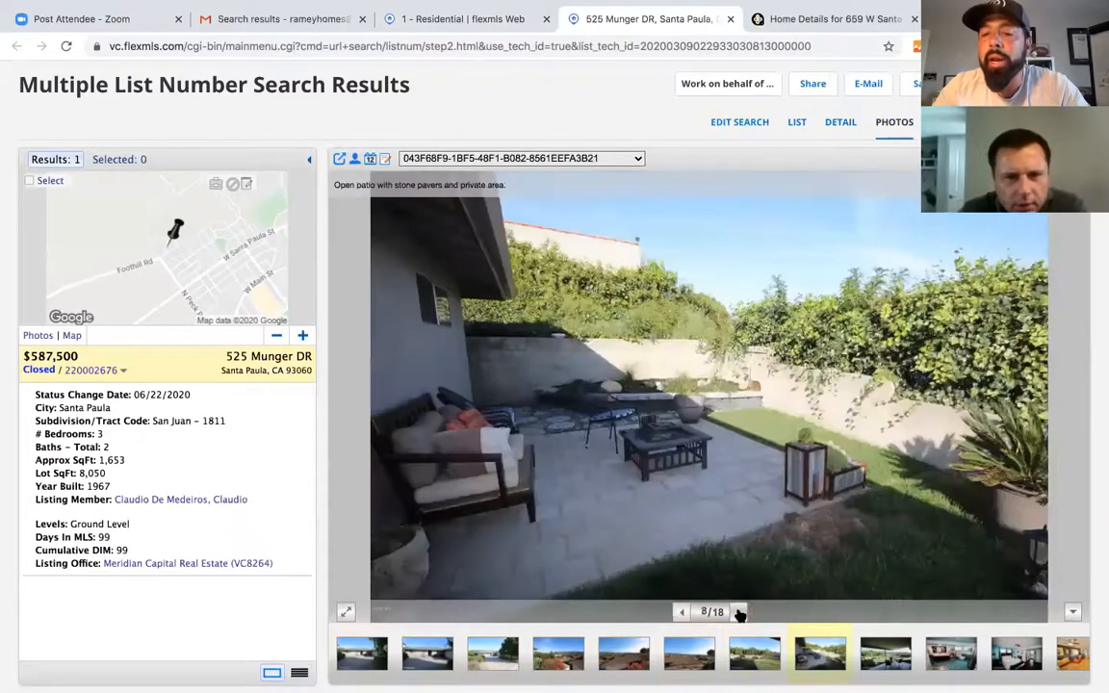
left_click(740, 613)
left_click(740, 613)
left_click(740, 612)
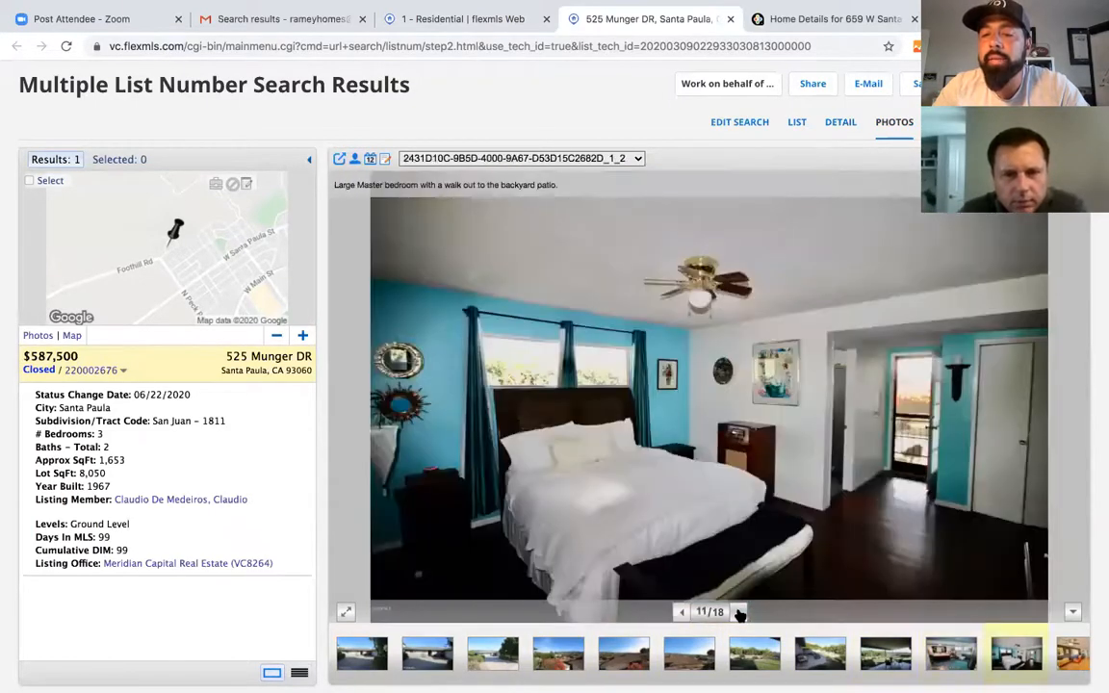
left_click(739, 613)
left_click(740, 612)
left_click(739, 613)
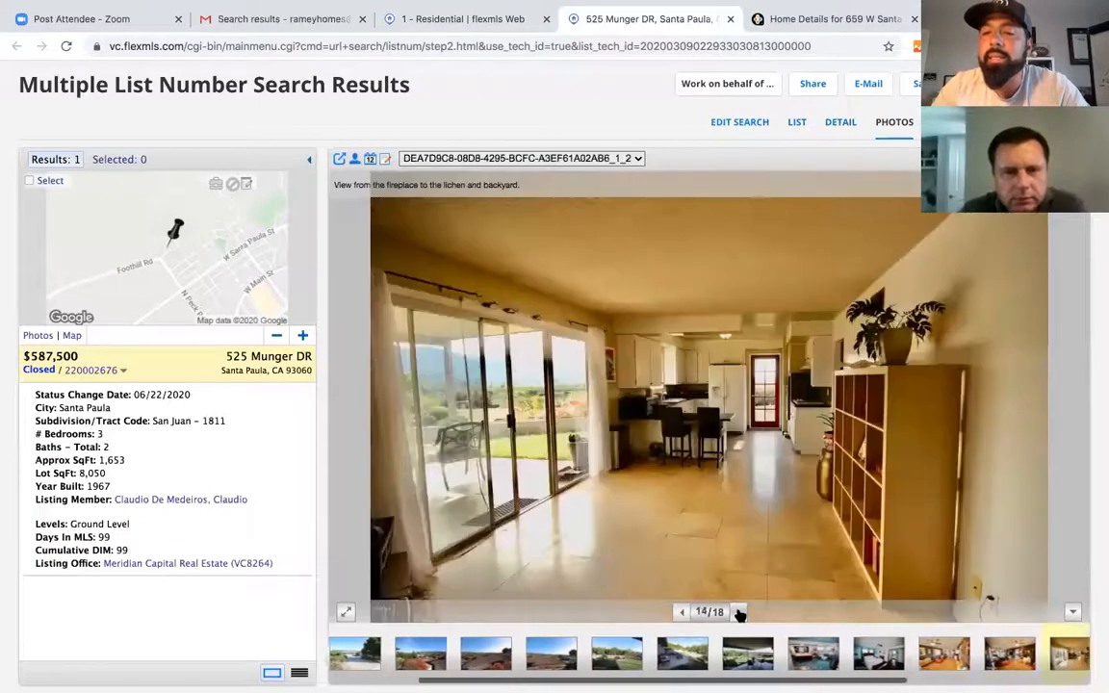
left_click(740, 612)
left_click(739, 612)
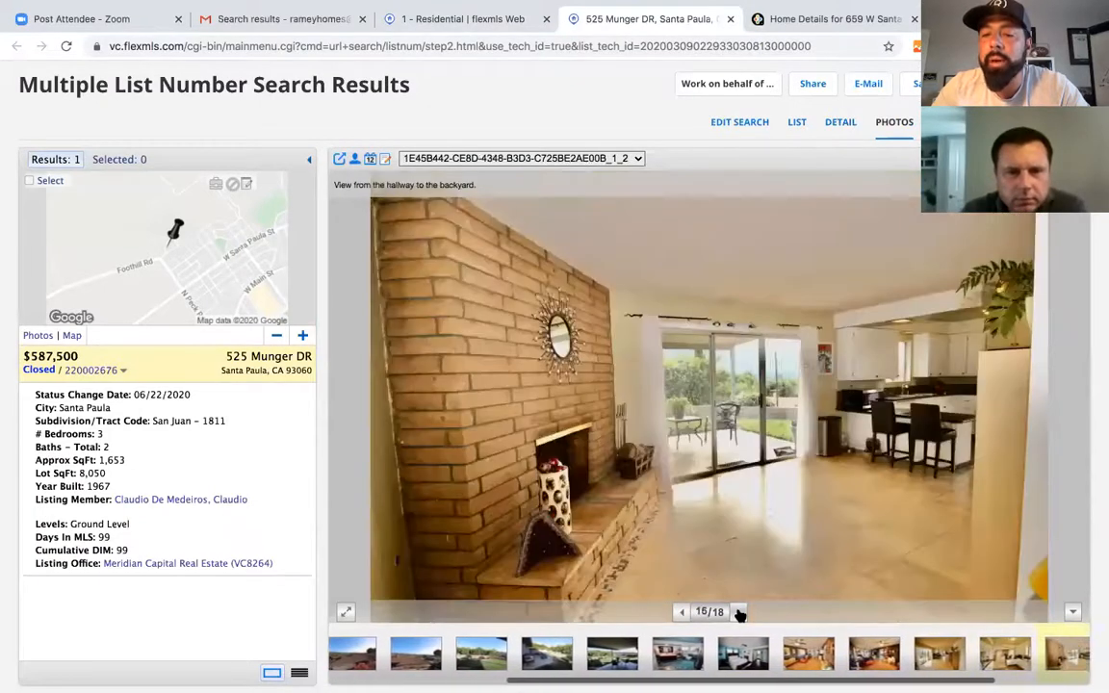
left_click(739, 613)
left_click(739, 613)
- Wrap back to the first photo, switch to the list view, and return to the '1 - Residential' tab
left_click(739, 613)
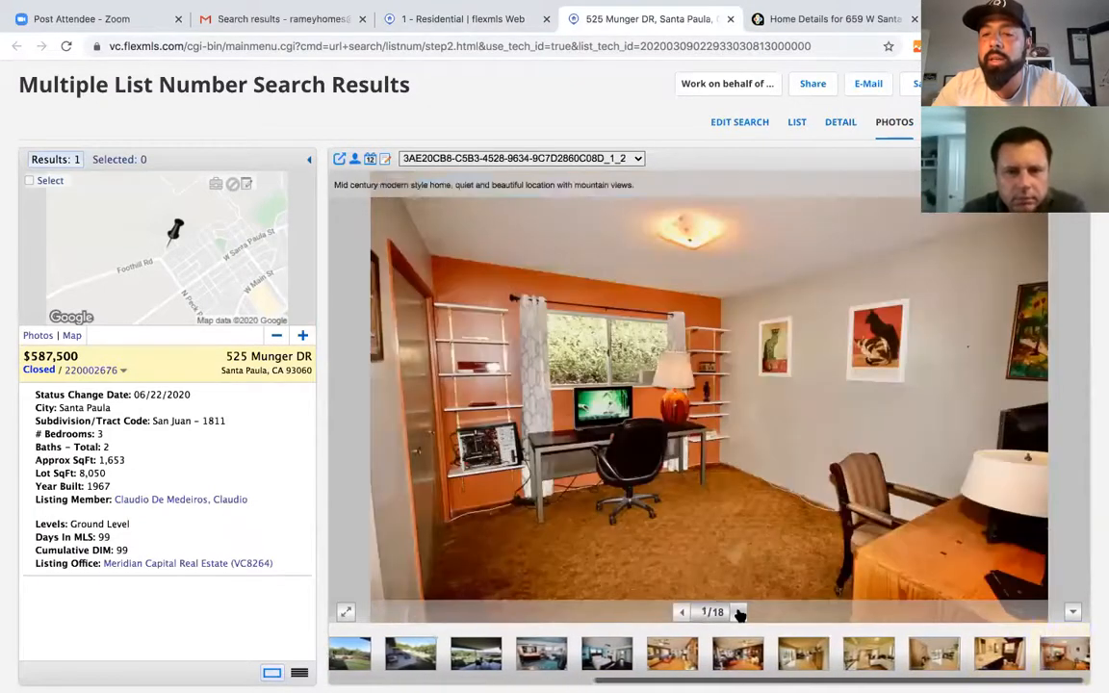
left_click(740, 613)
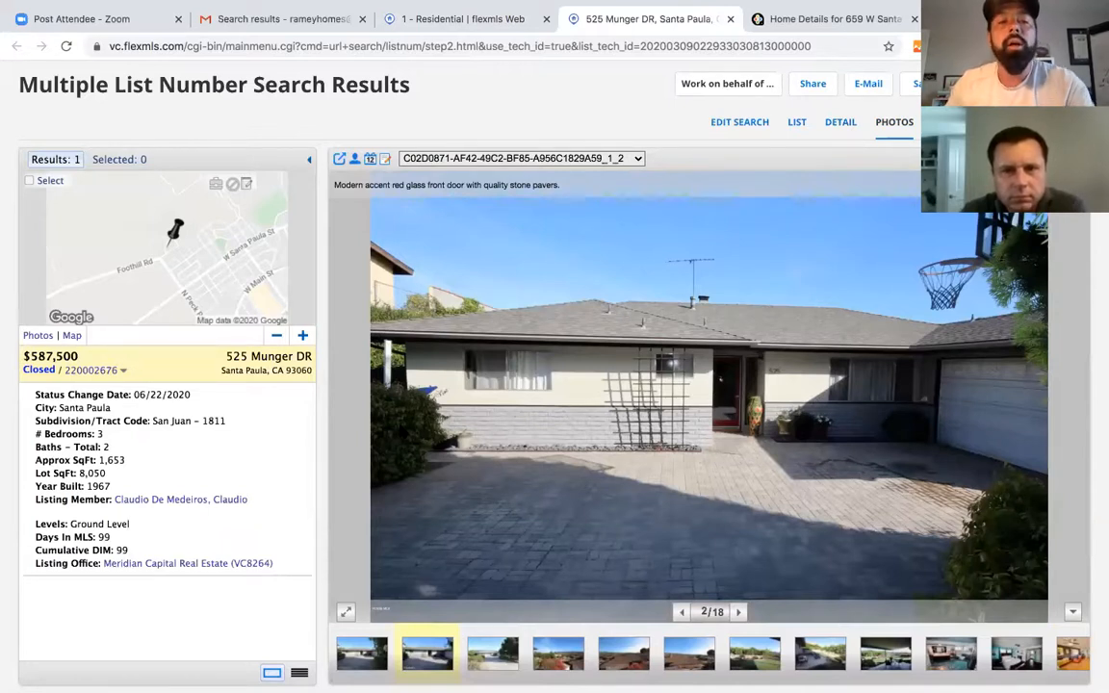
left_click(797, 123)
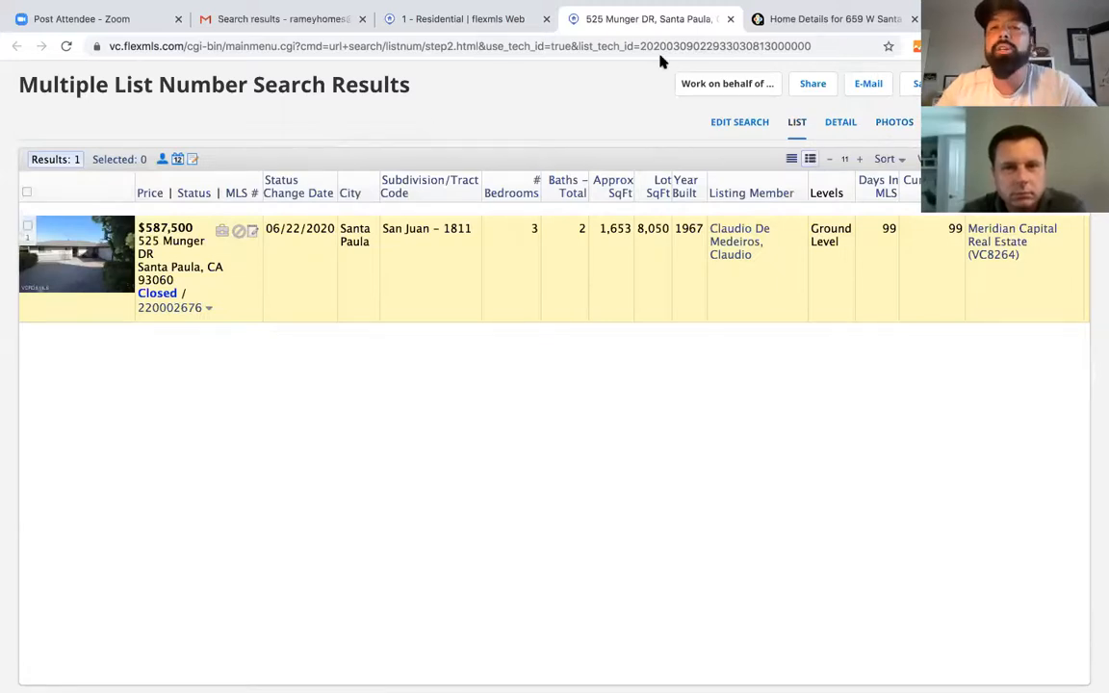
left_click(507, 27)
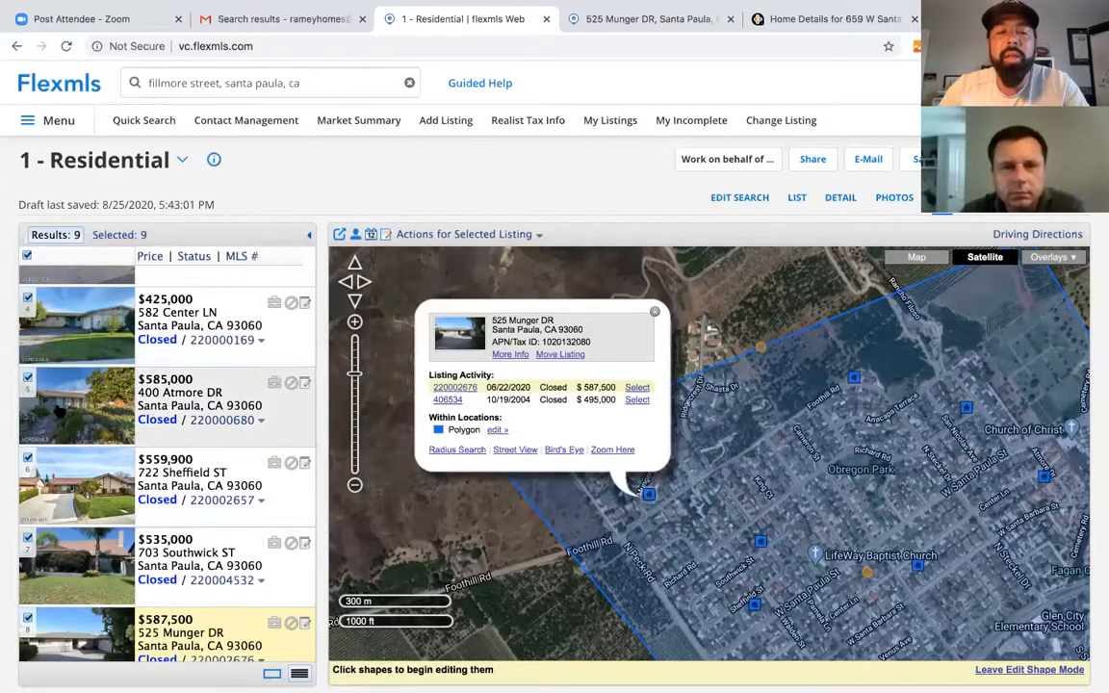
left_click(60, 411)
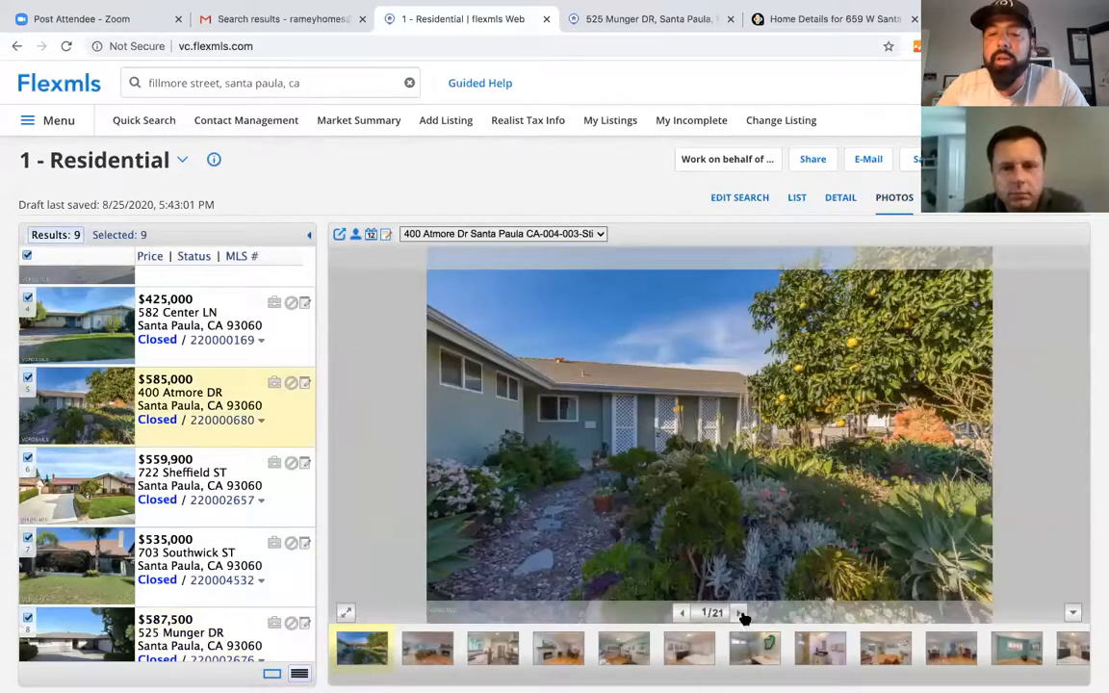
left_click(740, 614)
left_click(739, 613)
left_click(740, 614)
left_click(740, 614)
left_click(740, 613)
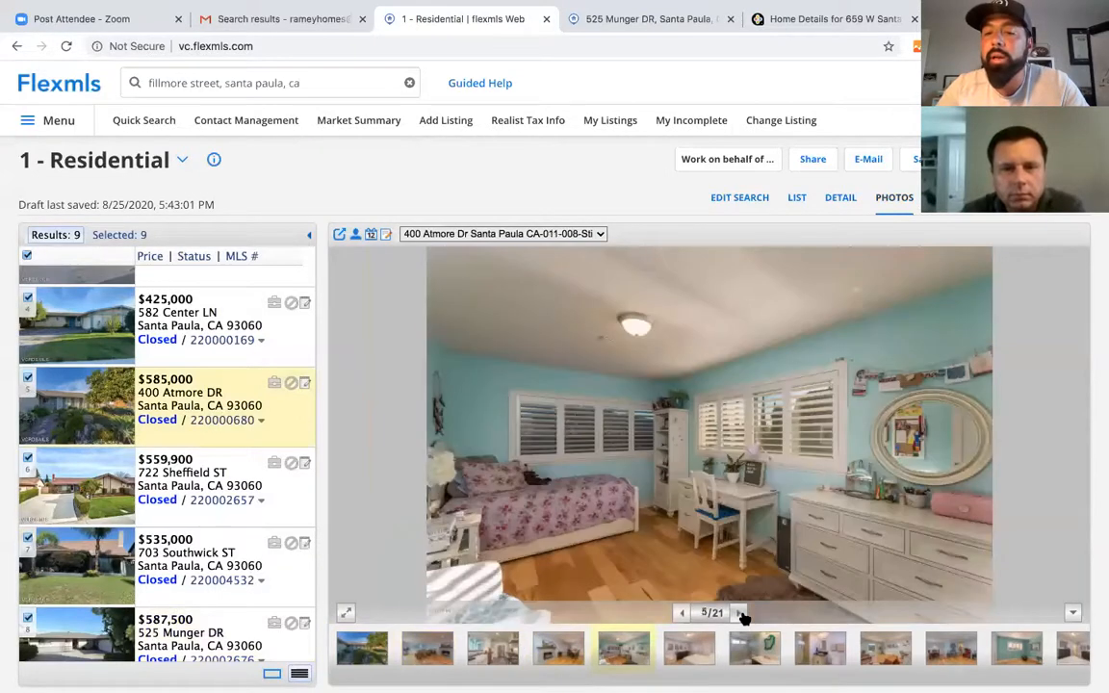
left_click(740, 614)
left_click(740, 613)
left_click(740, 613)
left_click(740, 613)
left_click(740, 613)
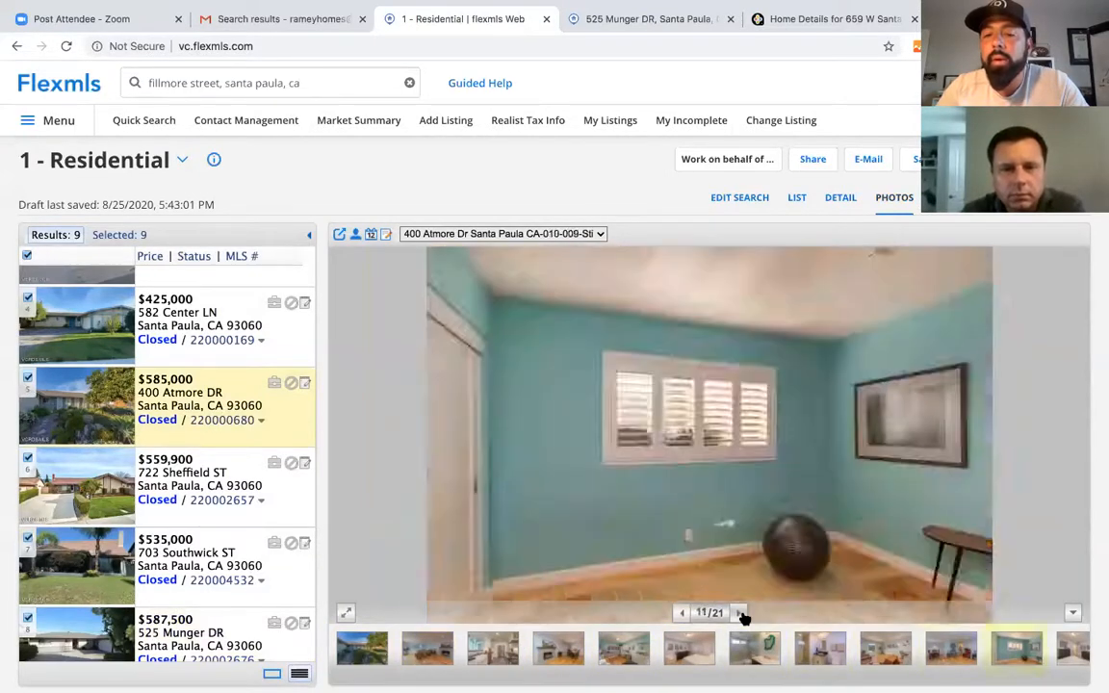
left_click(740, 613)
left_click(739, 614)
left_click(739, 613)
left_click(739, 614)
left_click(740, 613)
left_click(740, 613)
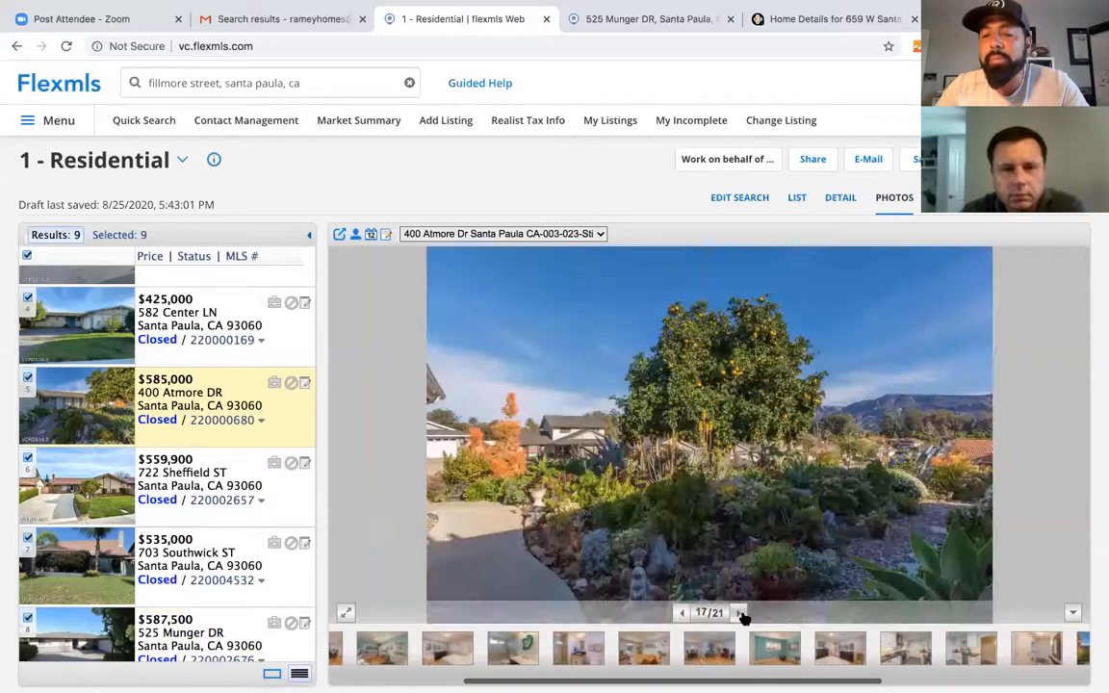
left_click(740, 613)
left_click(740, 613)
left_click(681, 614)
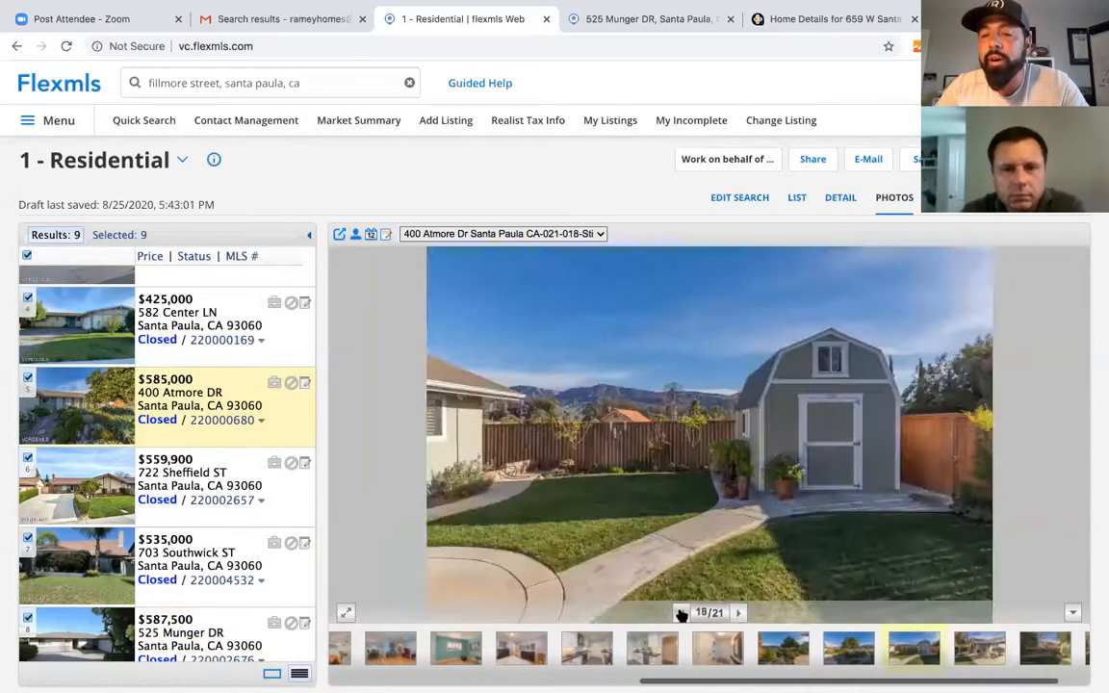
left_click(739, 613)
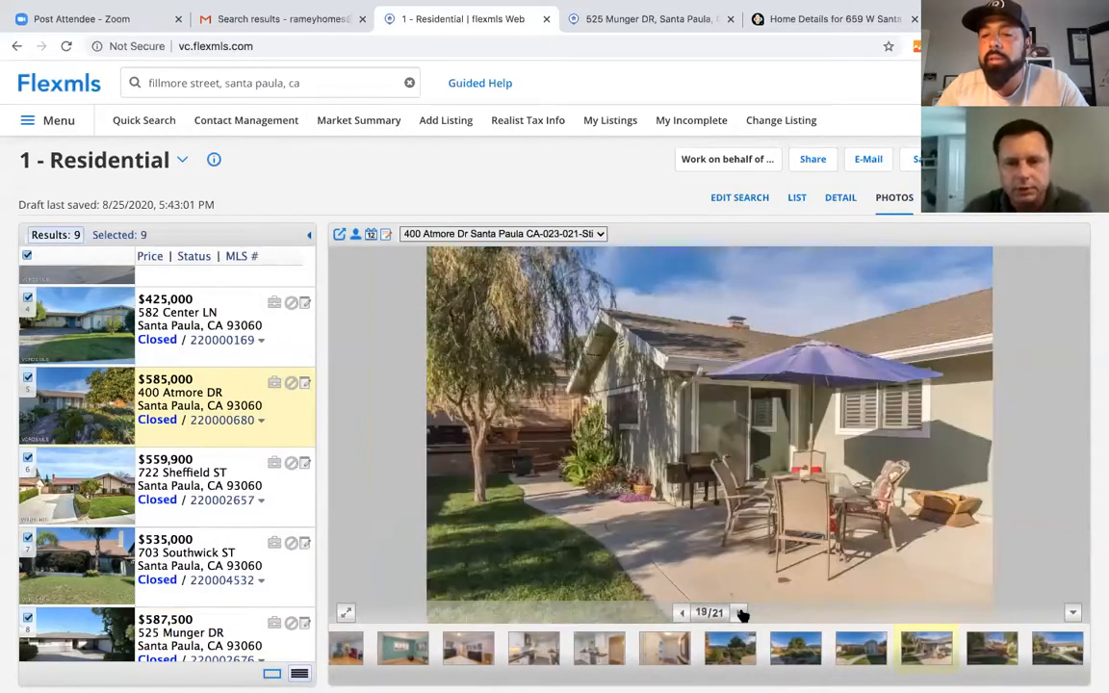
left_click(739, 614)
left_click(740, 613)
left_click(681, 613)
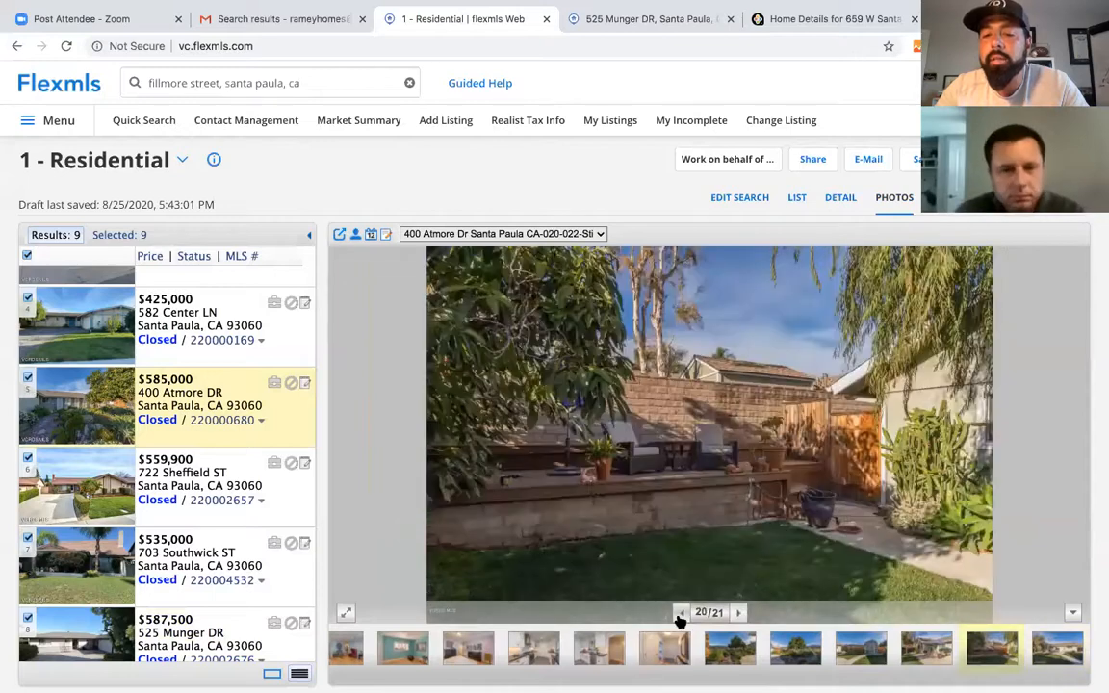
left_click(742, 613)
left_click(742, 613)
left_click(741, 613)
left_click(742, 613)
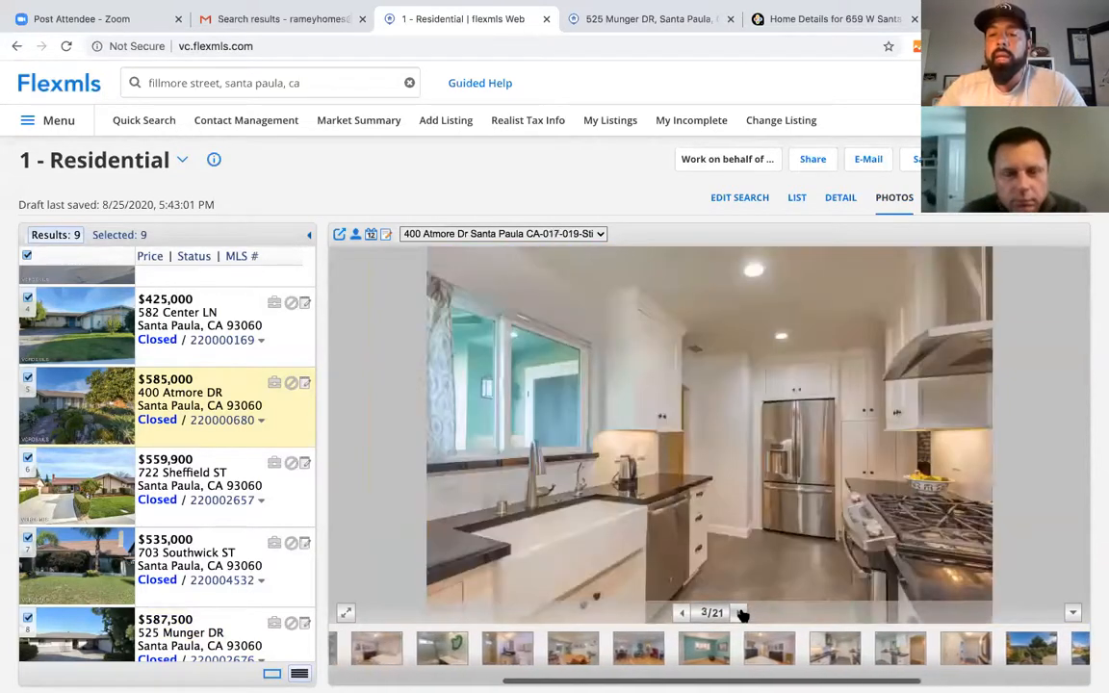
left_click(741, 613)
left_click(741, 613)
left_click(741, 614)
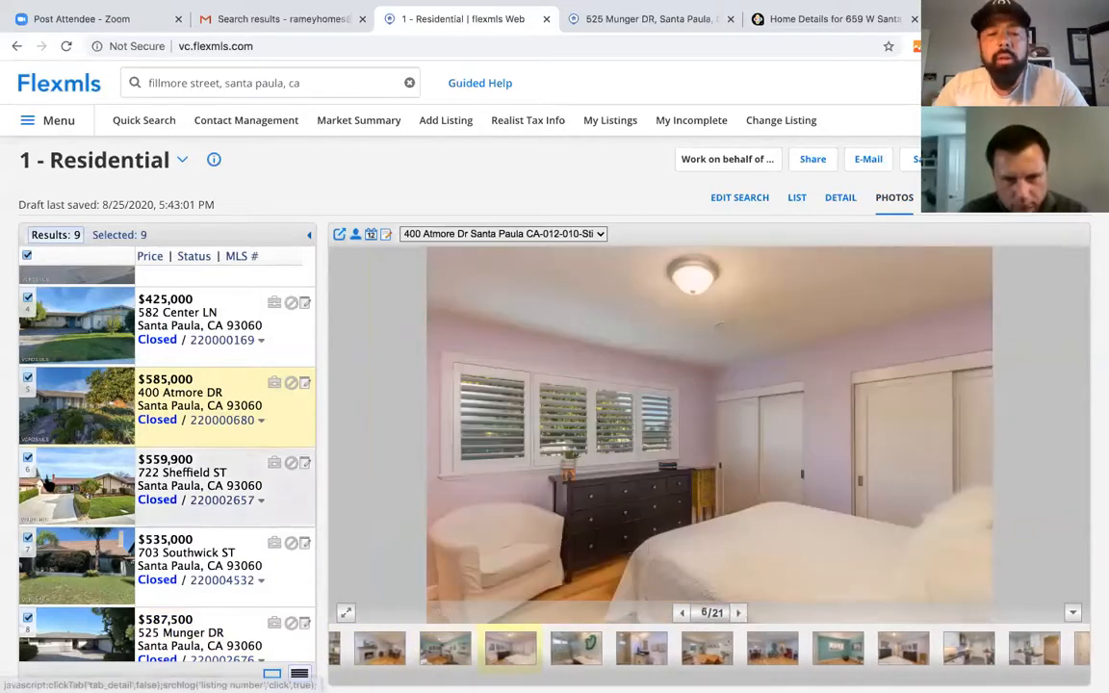
left_click(236, 491)
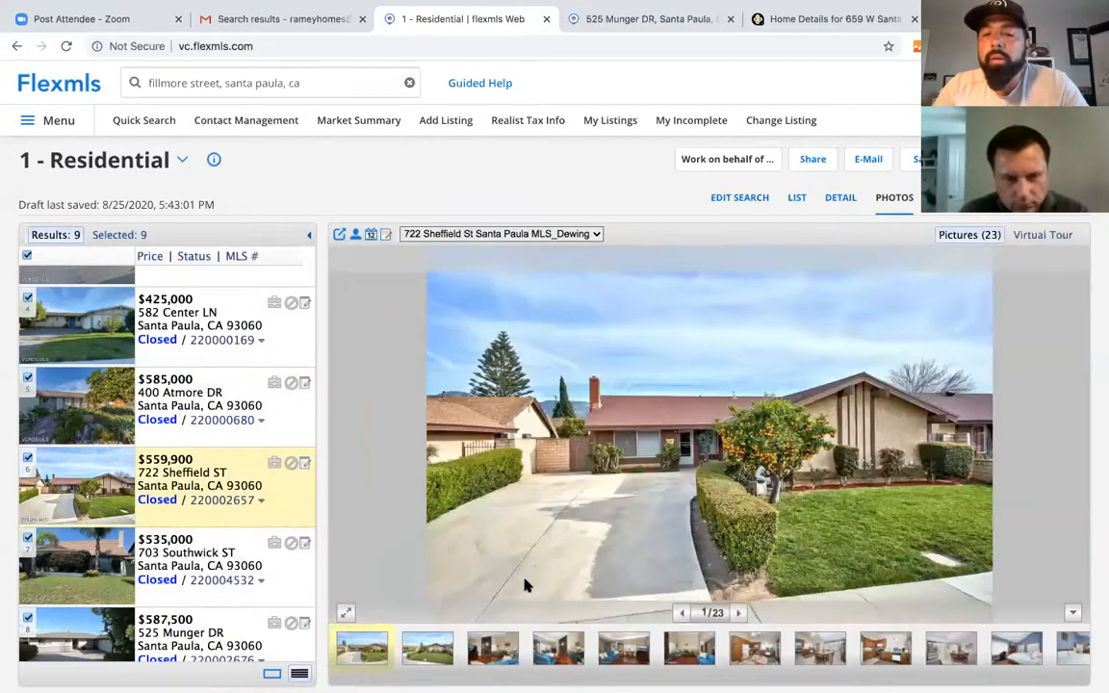
left_click(738, 617)
left_click(739, 617)
left_click(739, 616)
left_click(738, 616)
left_click(738, 616)
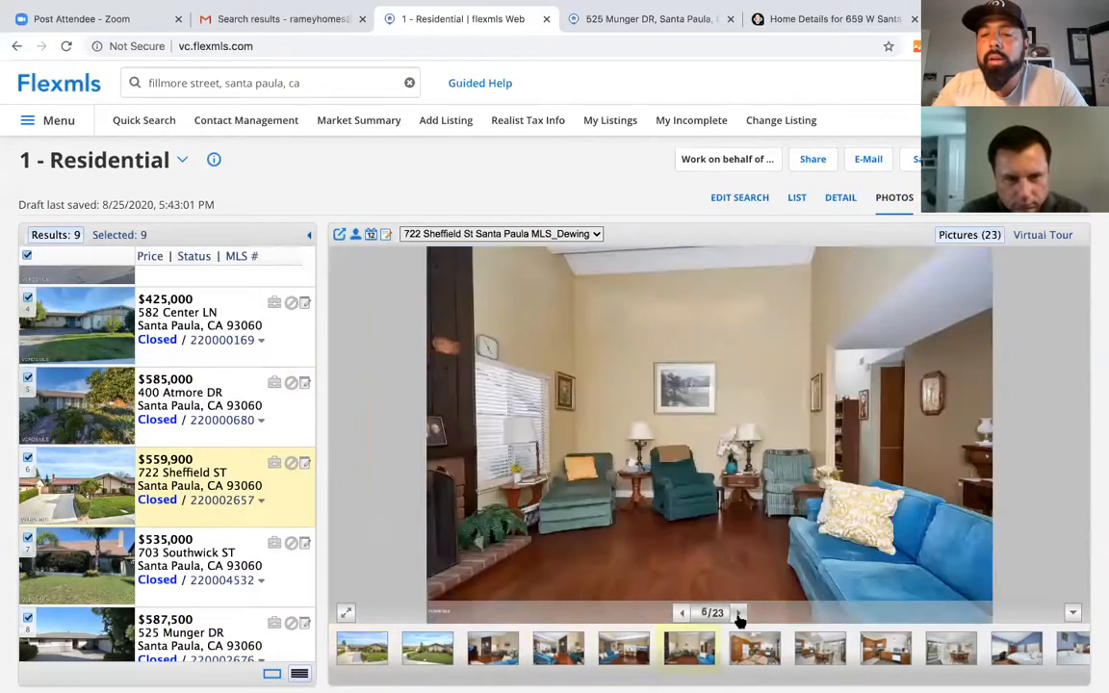
left_click(739, 616)
left_click(738, 616)
left_click(739, 617)
left_click(739, 616)
left_click(739, 616)
left_click(739, 616)
left_click(739, 616)
left_click(738, 617)
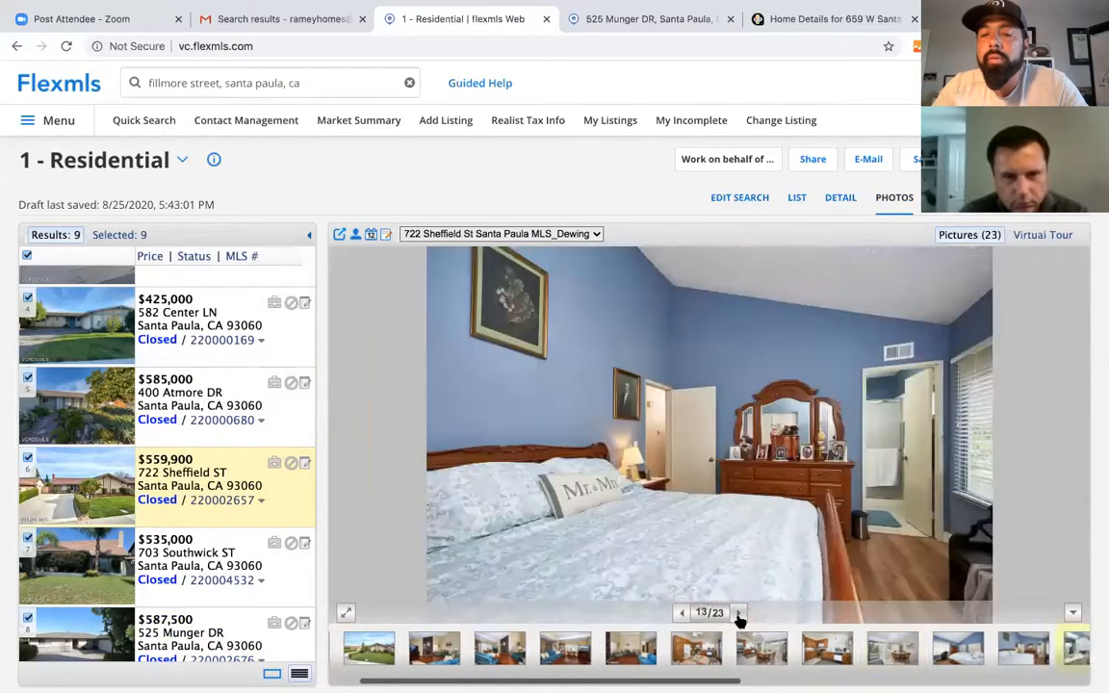
left_click(739, 617)
left_click(739, 617)
left_click(739, 616)
left_click(739, 616)
left_click(739, 616)
left_click(738, 617)
left_click(739, 616)
left_click(738, 616)
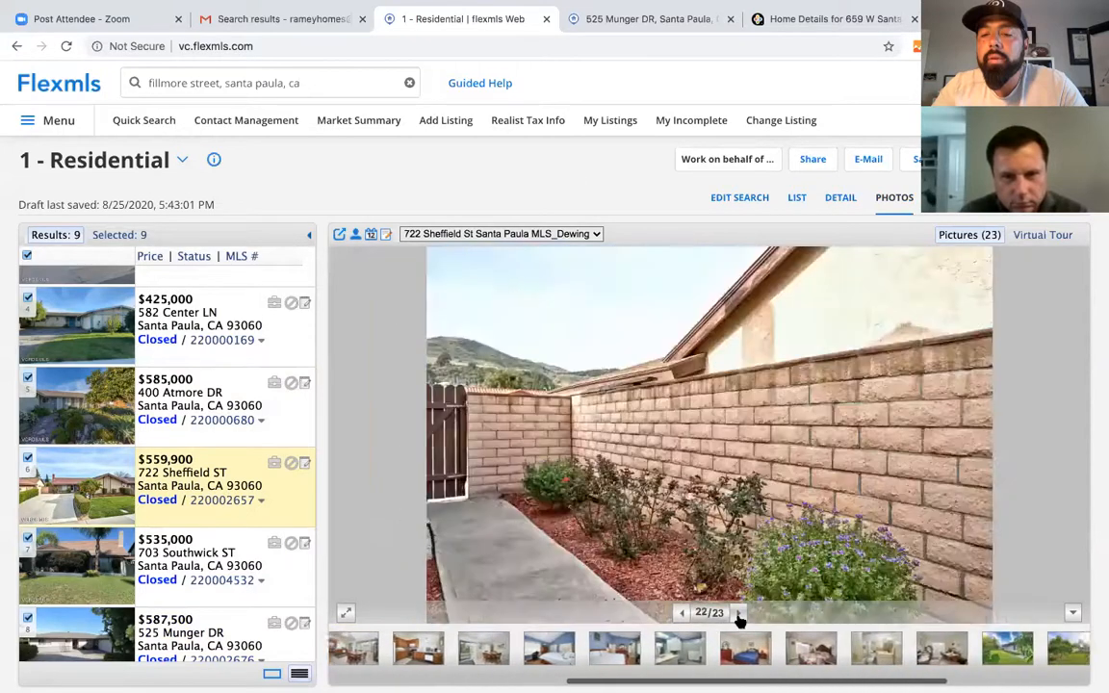
scroll(192, 535, "down", 2)
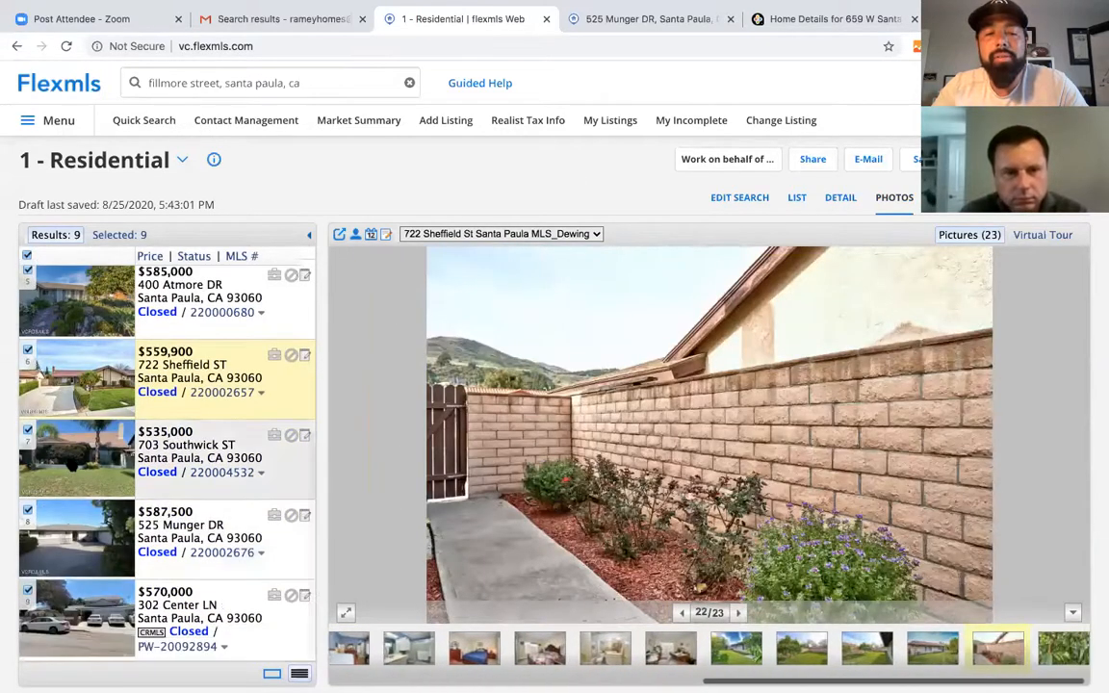
left_click(202, 457)
left_click(740, 613)
left_click(740, 613)
left_click(741, 614)
left_click(741, 613)
left_click(740, 613)
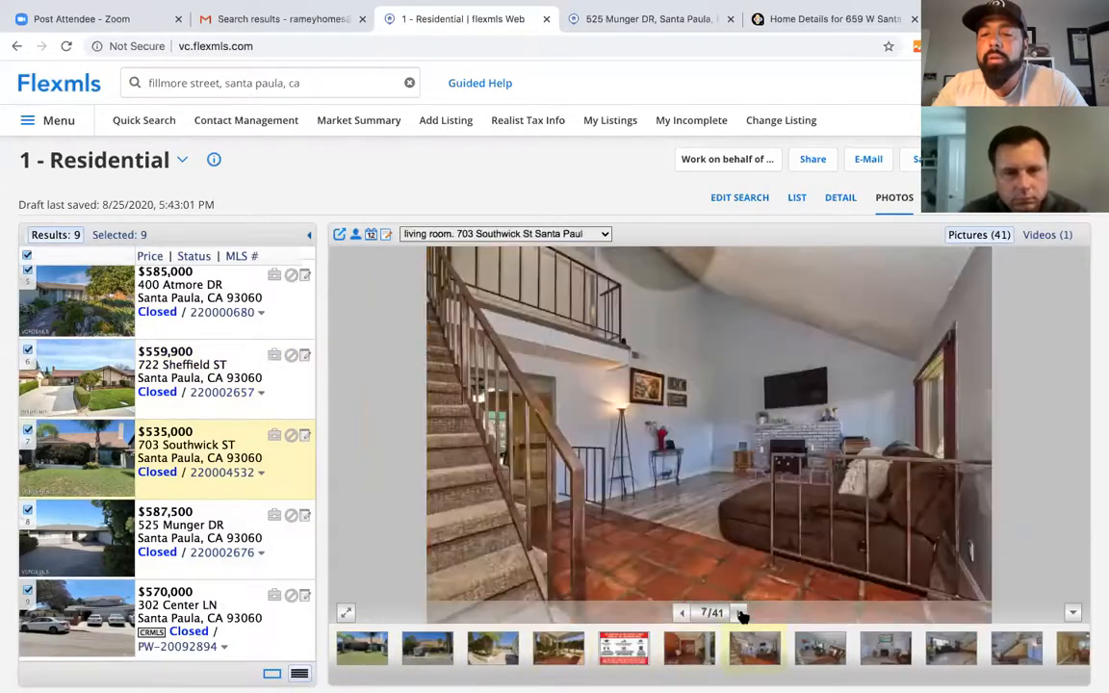
left_click(740, 613)
left_click(739, 614)
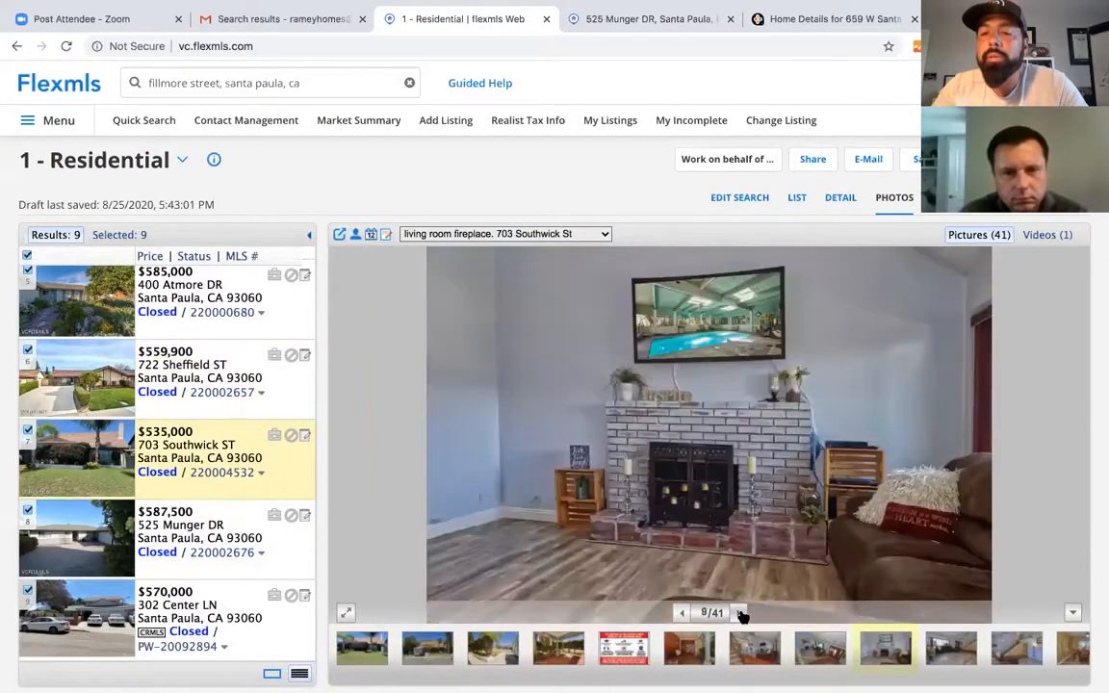
left_click(739, 613)
left_click(740, 613)
left_click(740, 613)
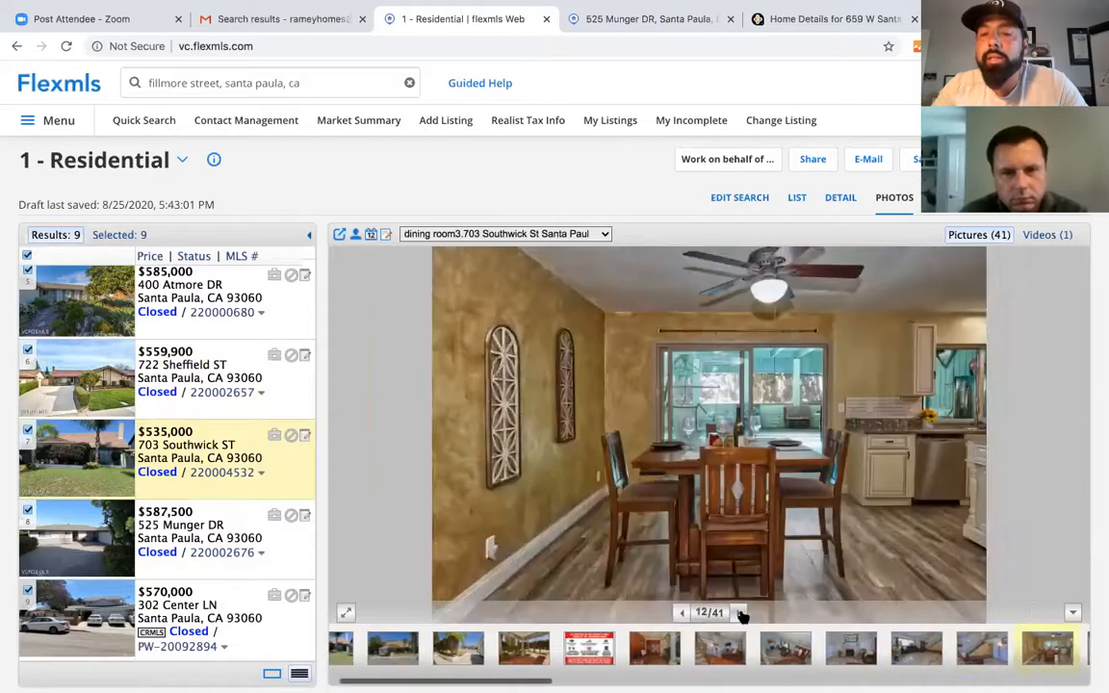
left_click(739, 613)
left_click(739, 614)
left_click(739, 613)
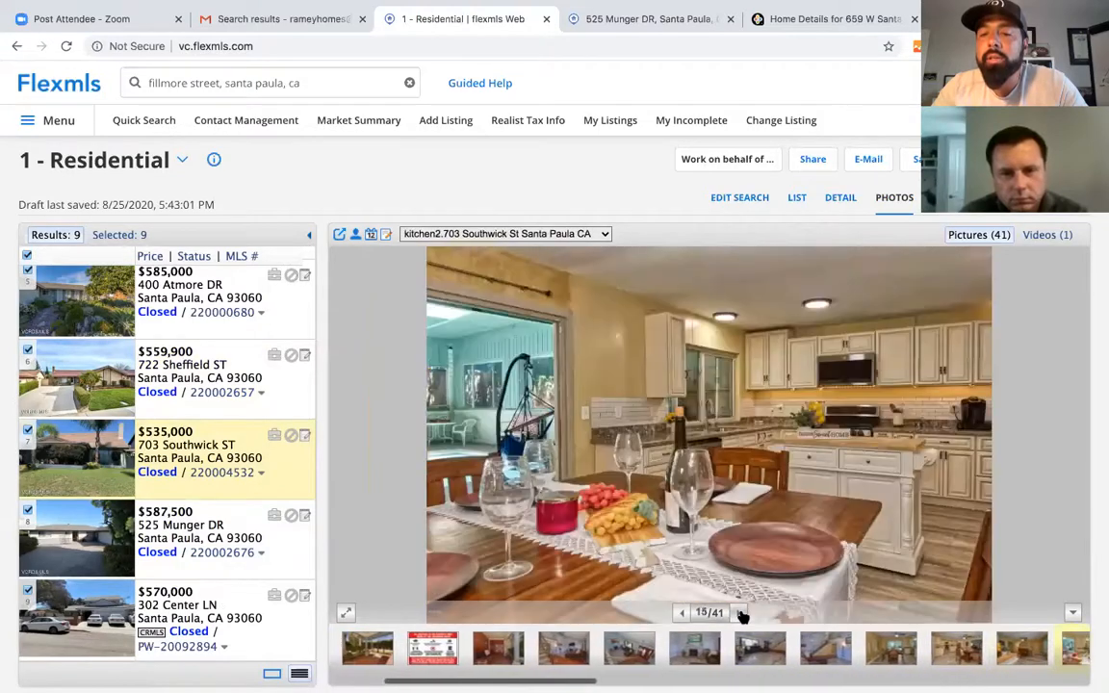
left_click(739, 613)
left_click(740, 614)
left_click(740, 614)
left_click(740, 614)
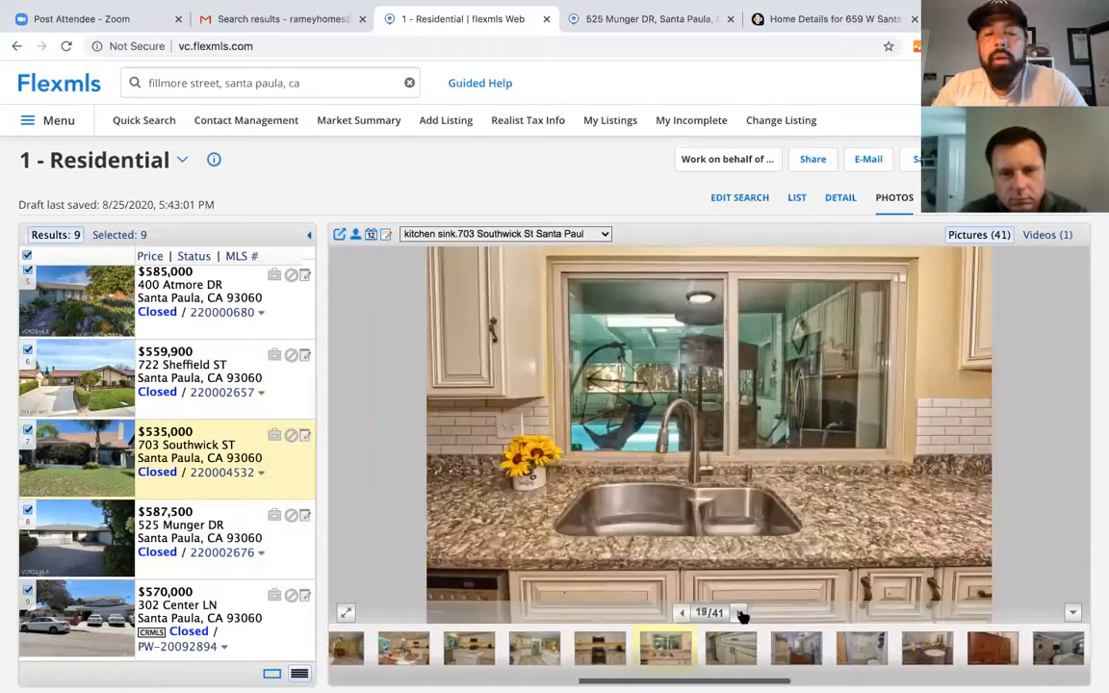
left_click(740, 613)
left_click(739, 613)
left_click(740, 614)
left_click(740, 613)
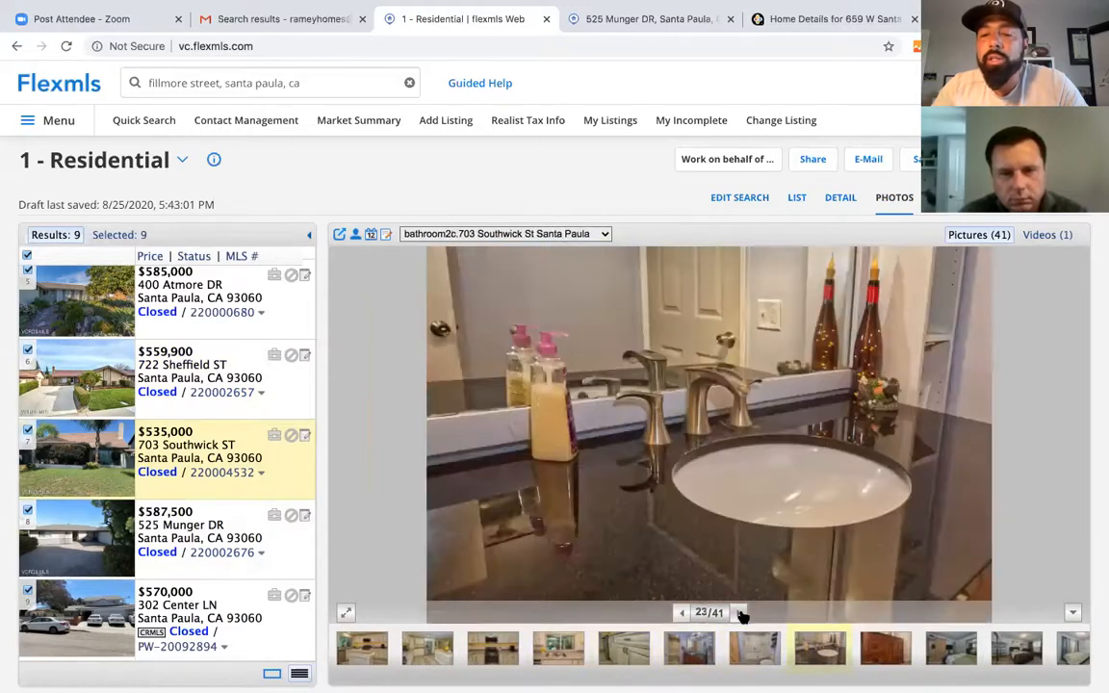
left_click(740, 613)
left_click(740, 613)
left_click(740, 613)
left_click(740, 614)
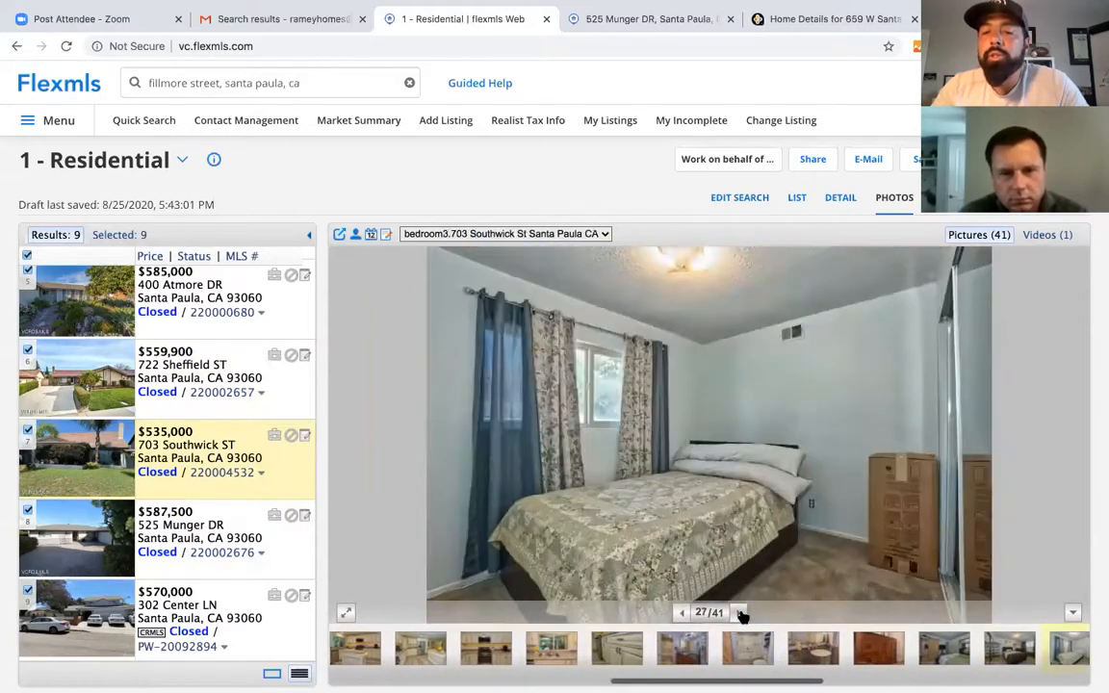
left_click(739, 613)
left_click(740, 613)
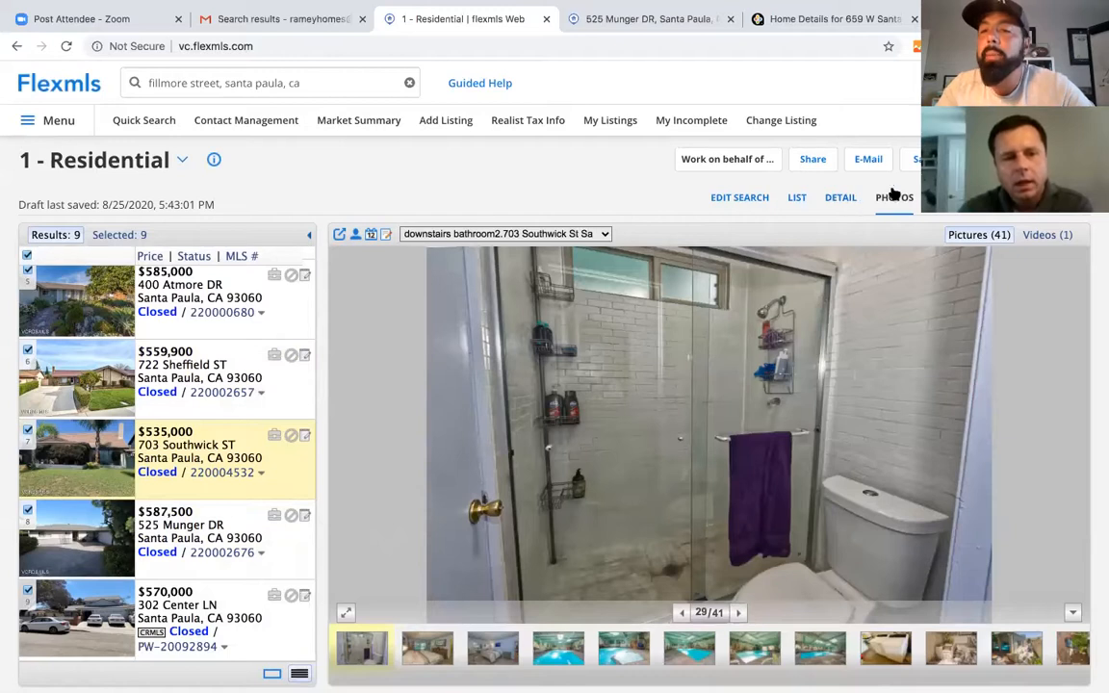
left_click(952, 197)
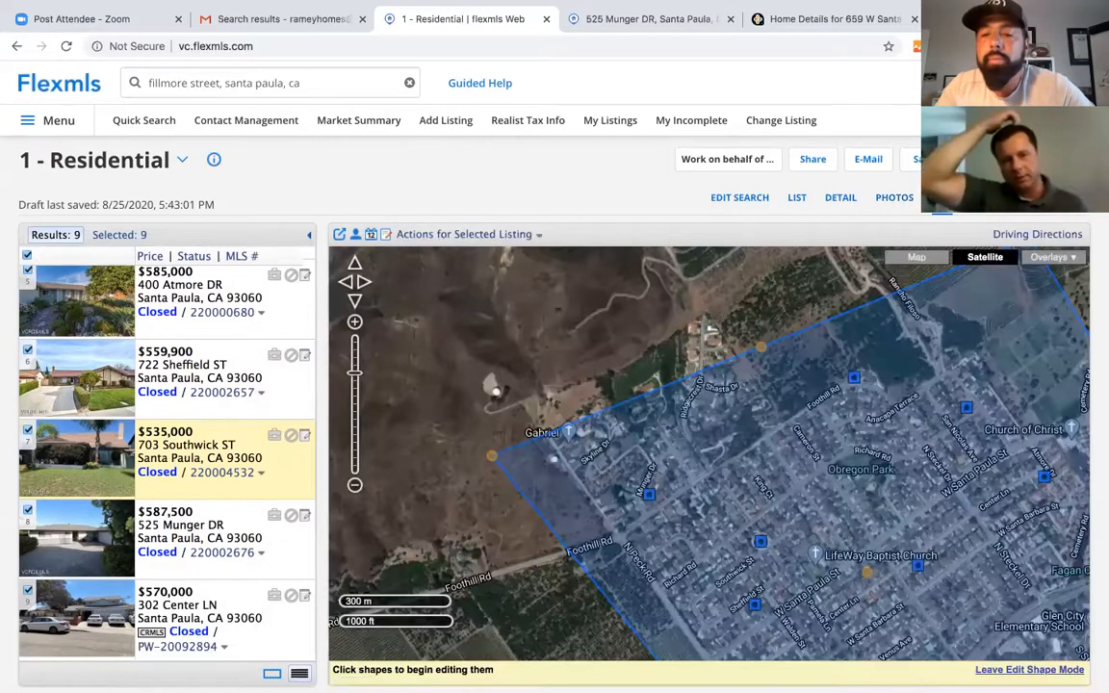
left_click(84, 439)
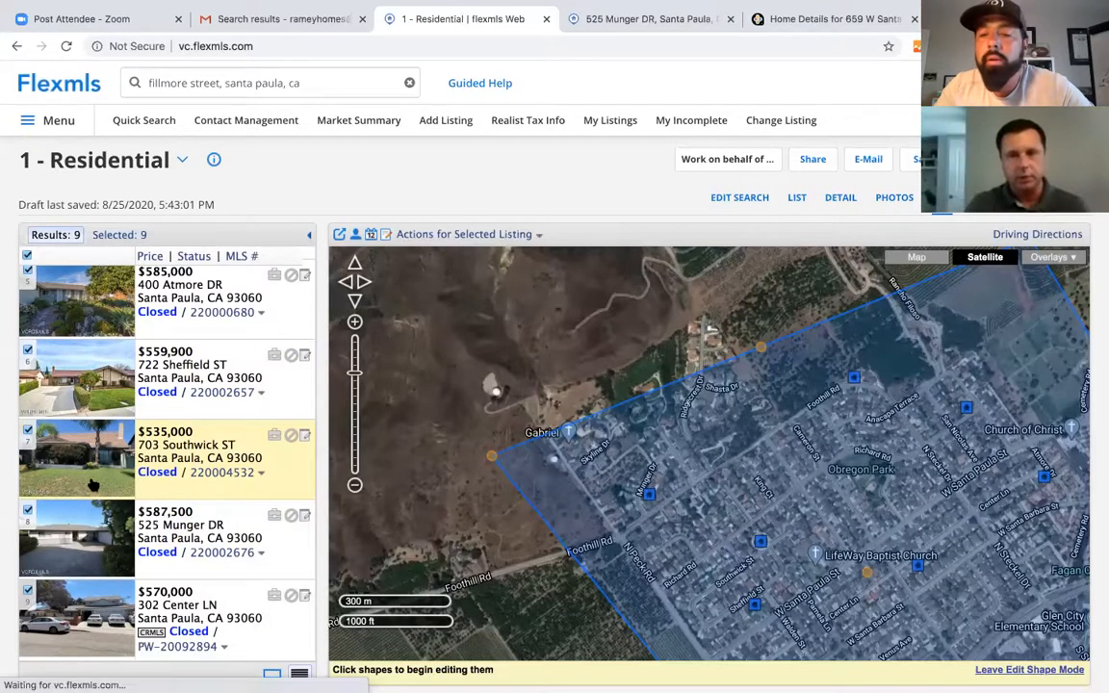
left_click(841, 198)
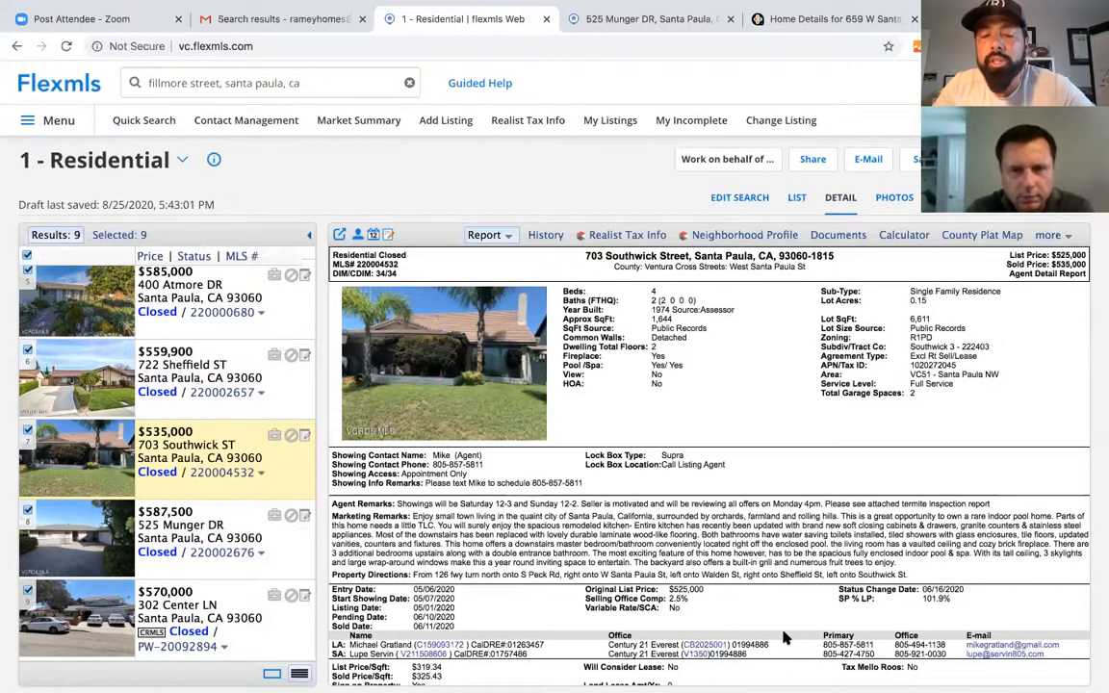
scroll(785, 638, "down", 1)
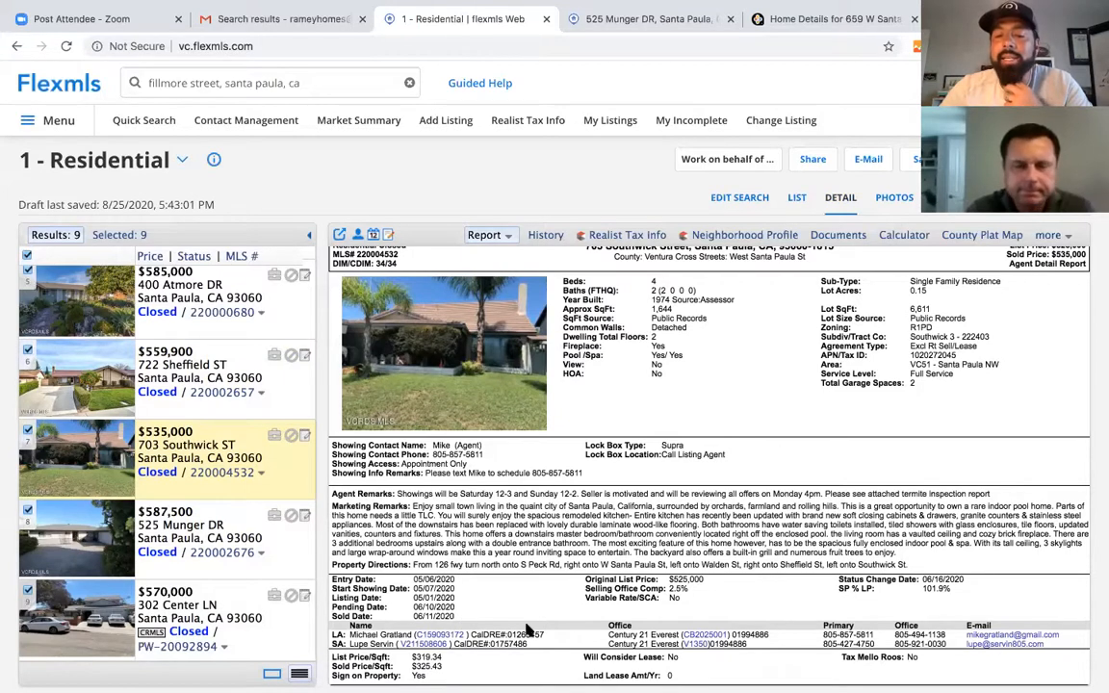
scroll(497, 505, "up", 1)
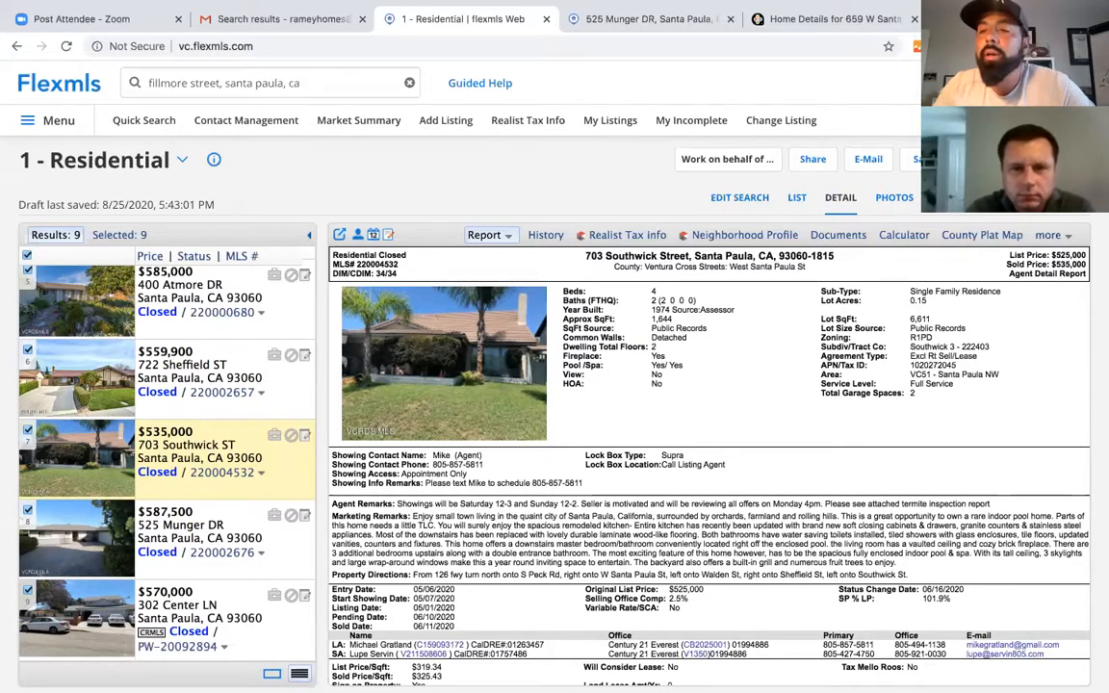
left_click(942, 198)
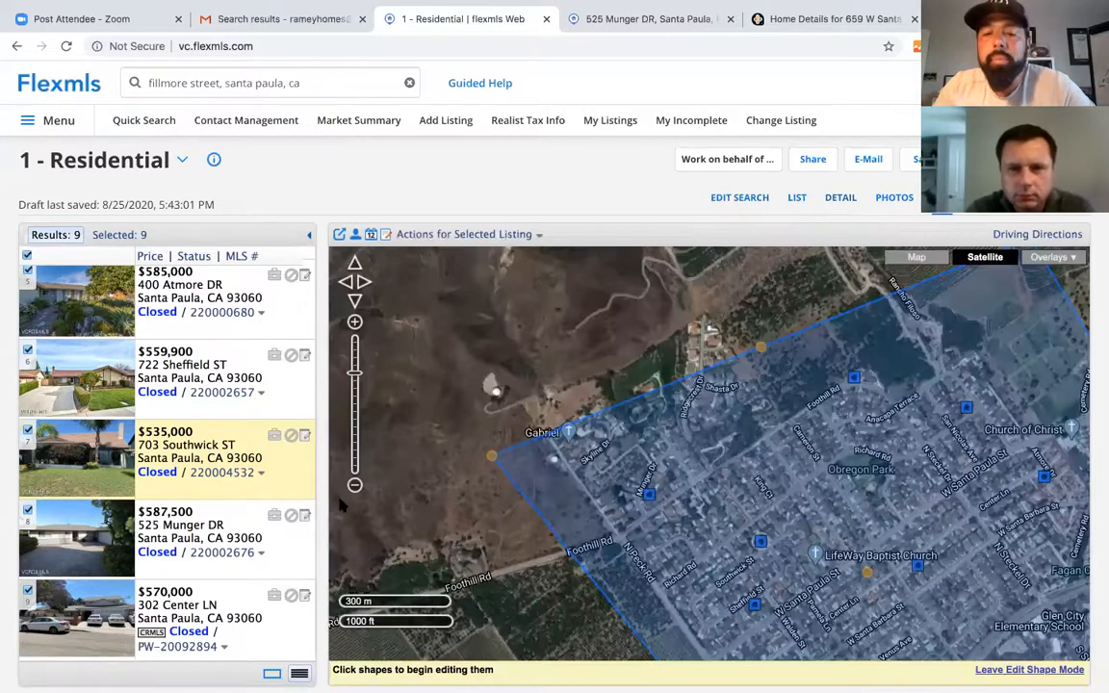
left_click(74, 467)
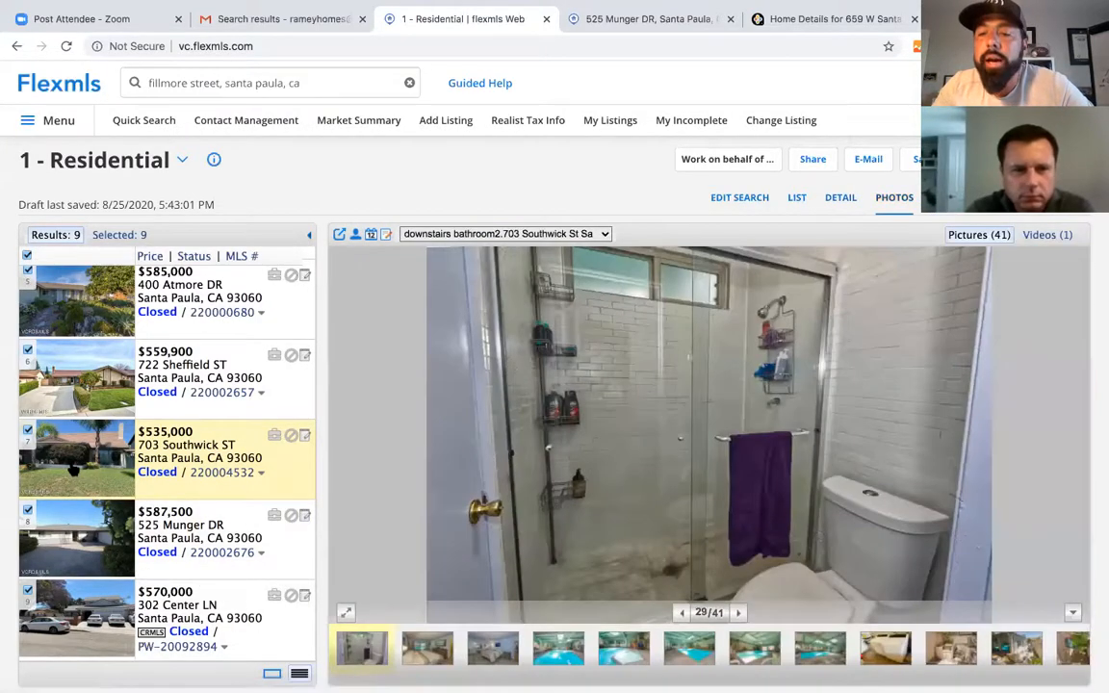
left_click(942, 198)
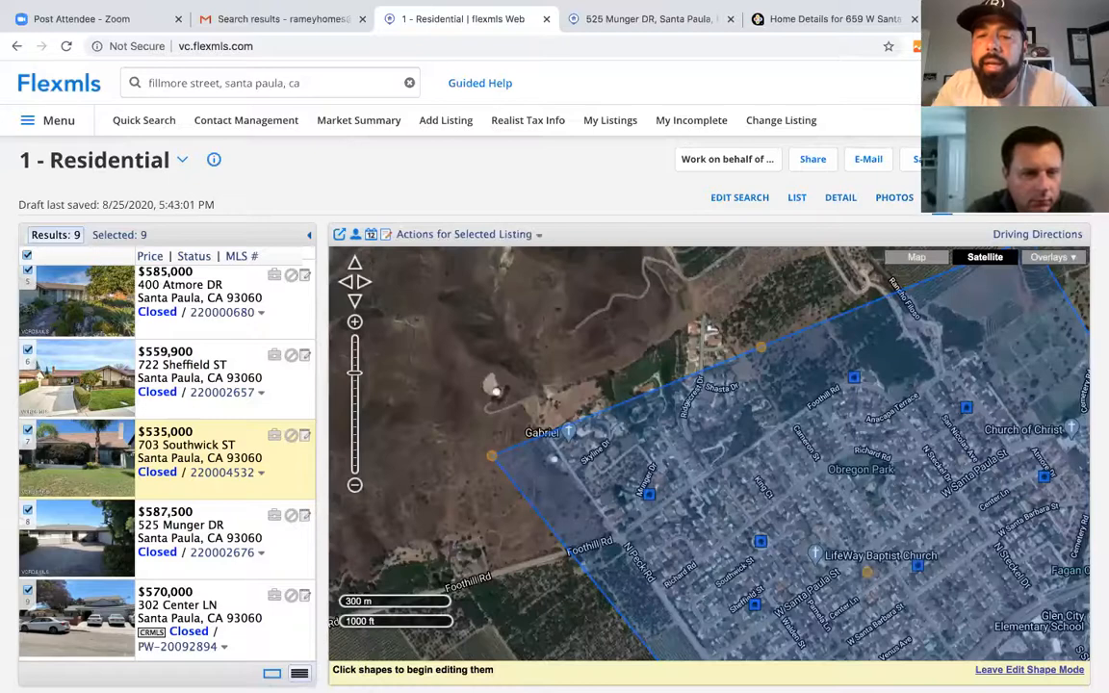
left_click(355, 486)
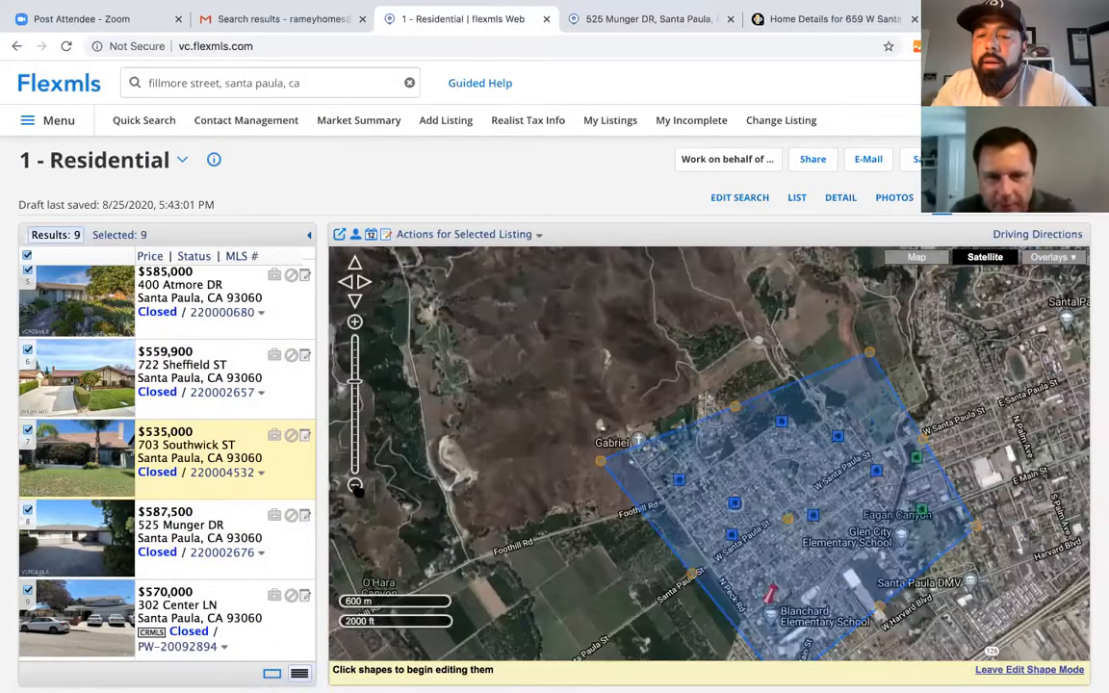
left_click(731, 504)
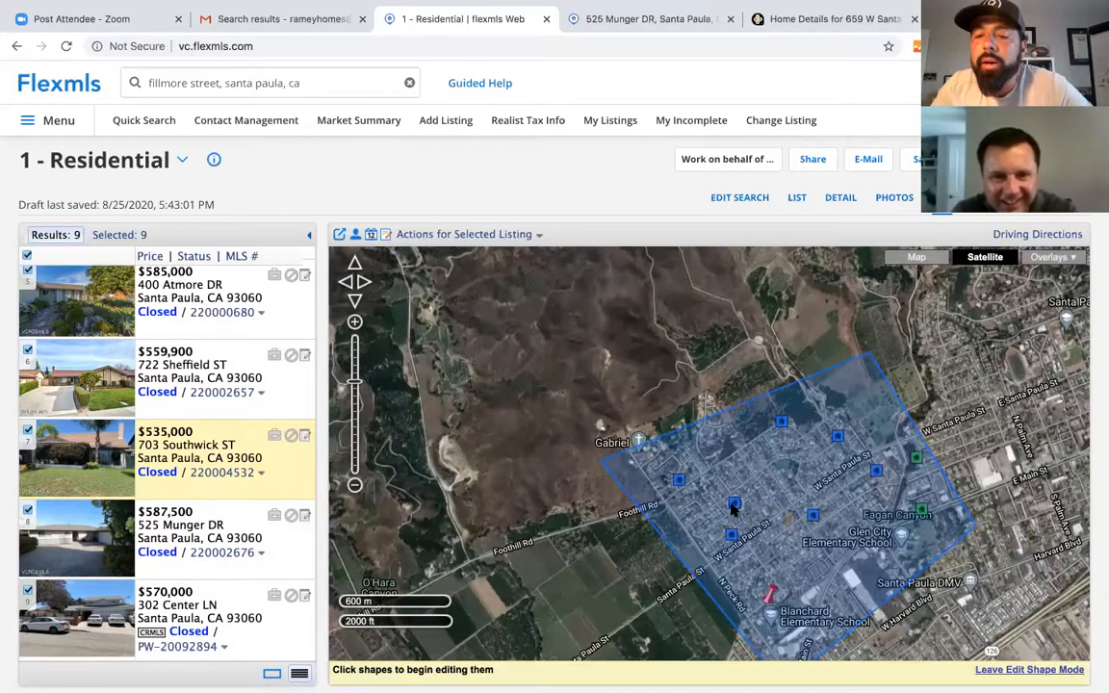
left_click(734, 508)
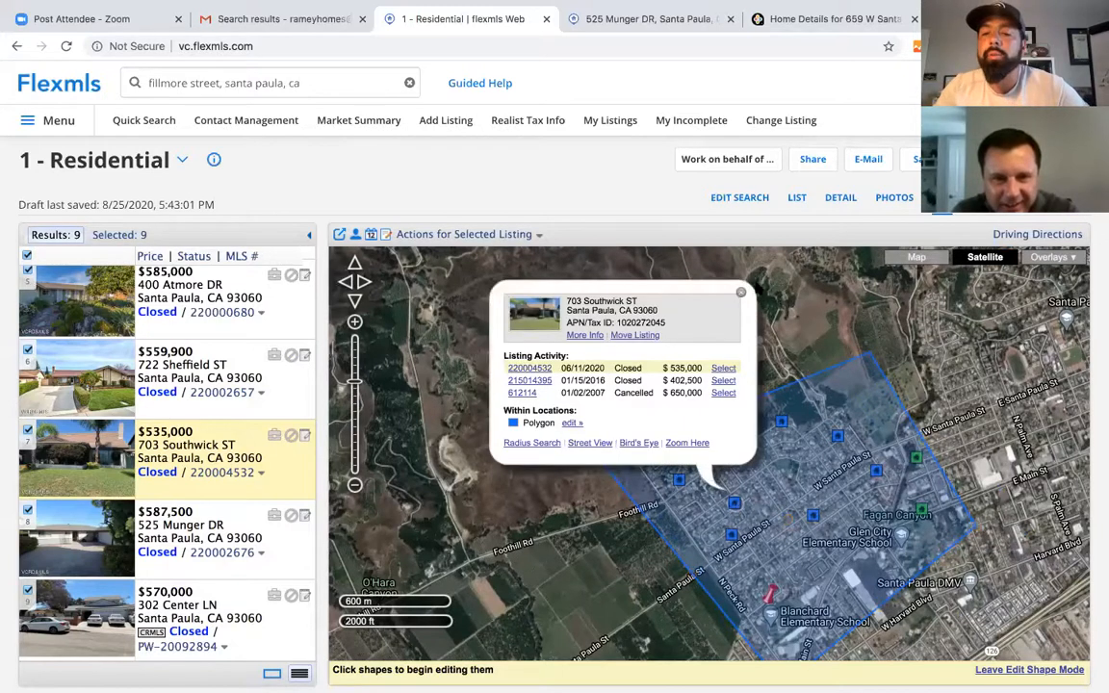
left_click(740, 296)
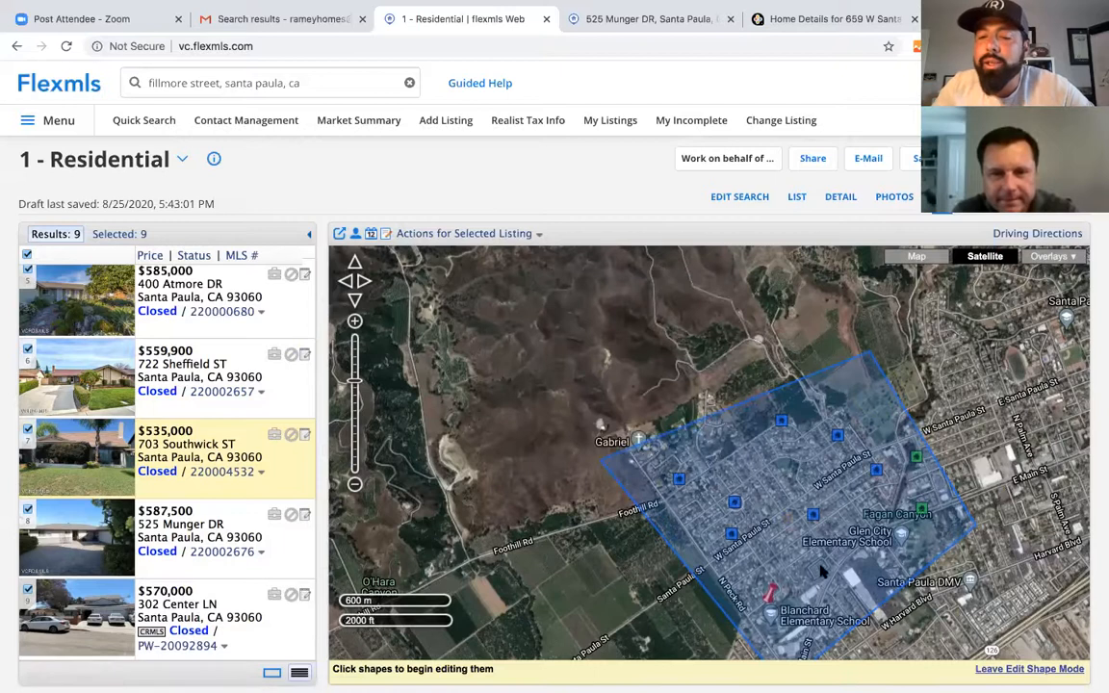
left_click(734, 510)
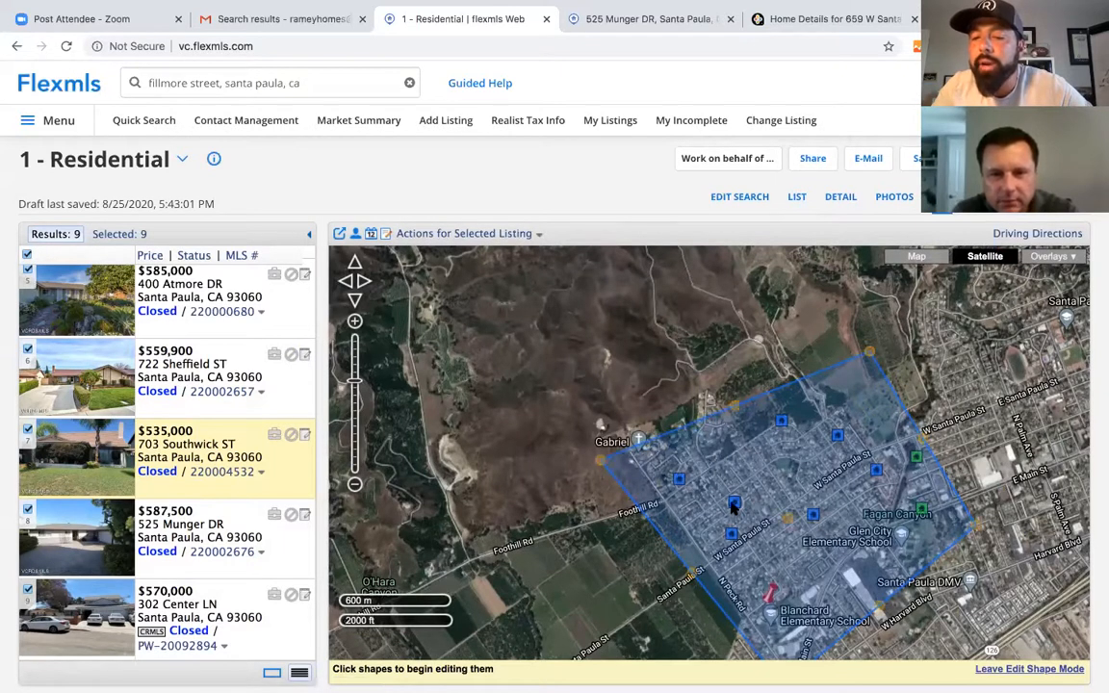
left_click(734, 511)
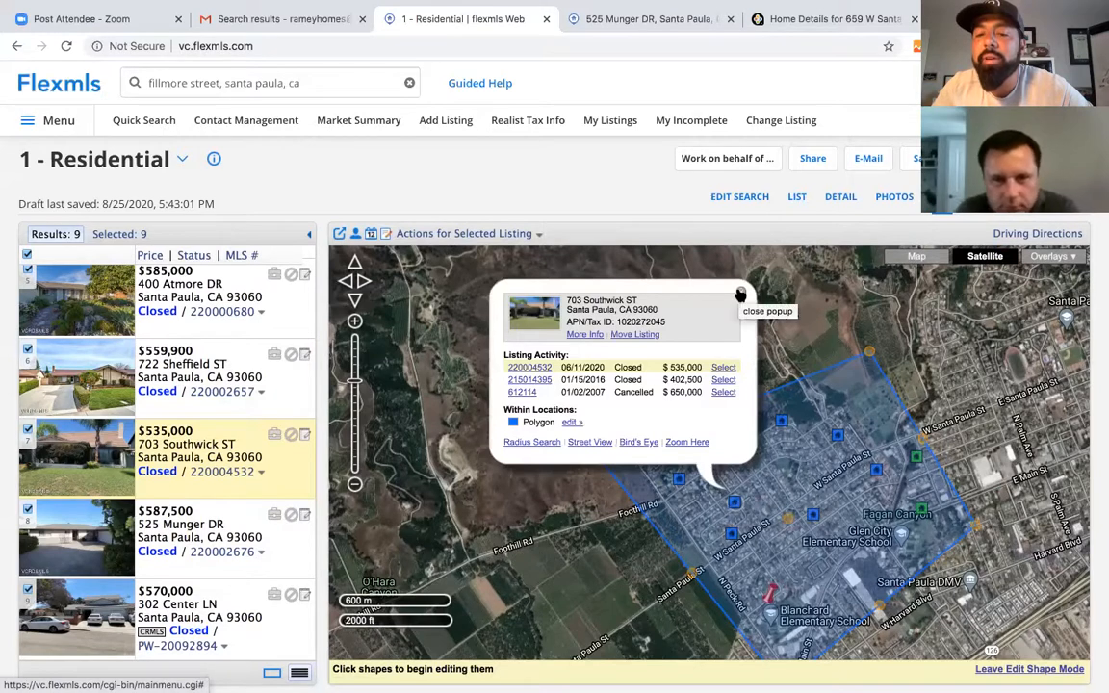
left_click(740, 294)
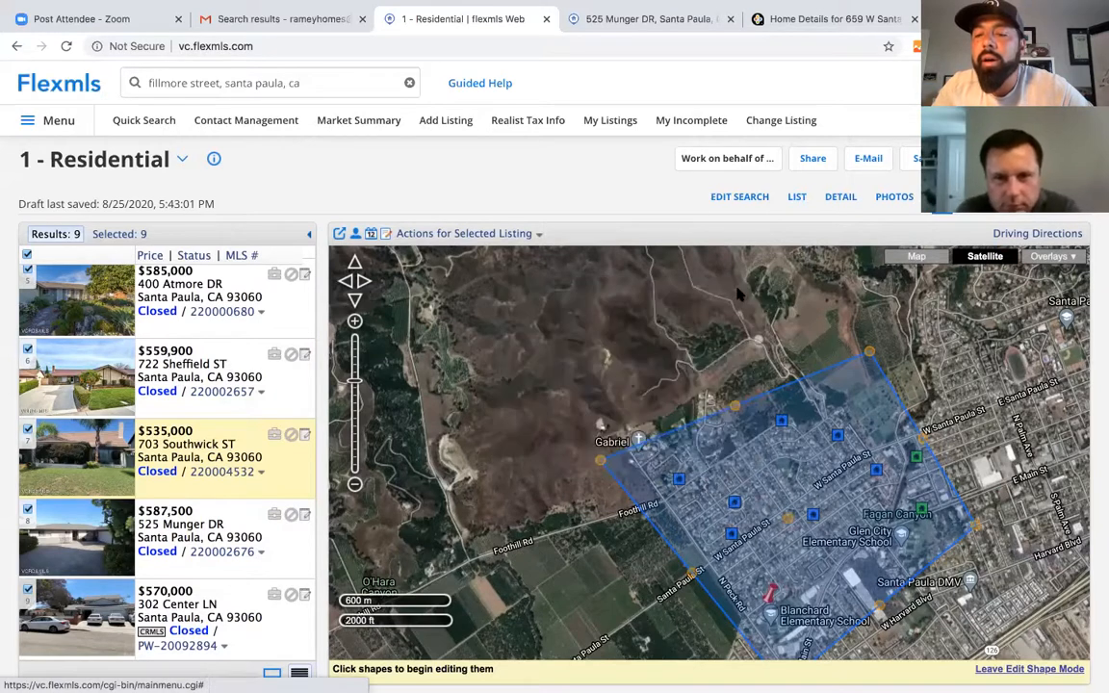
left_click(814, 517)
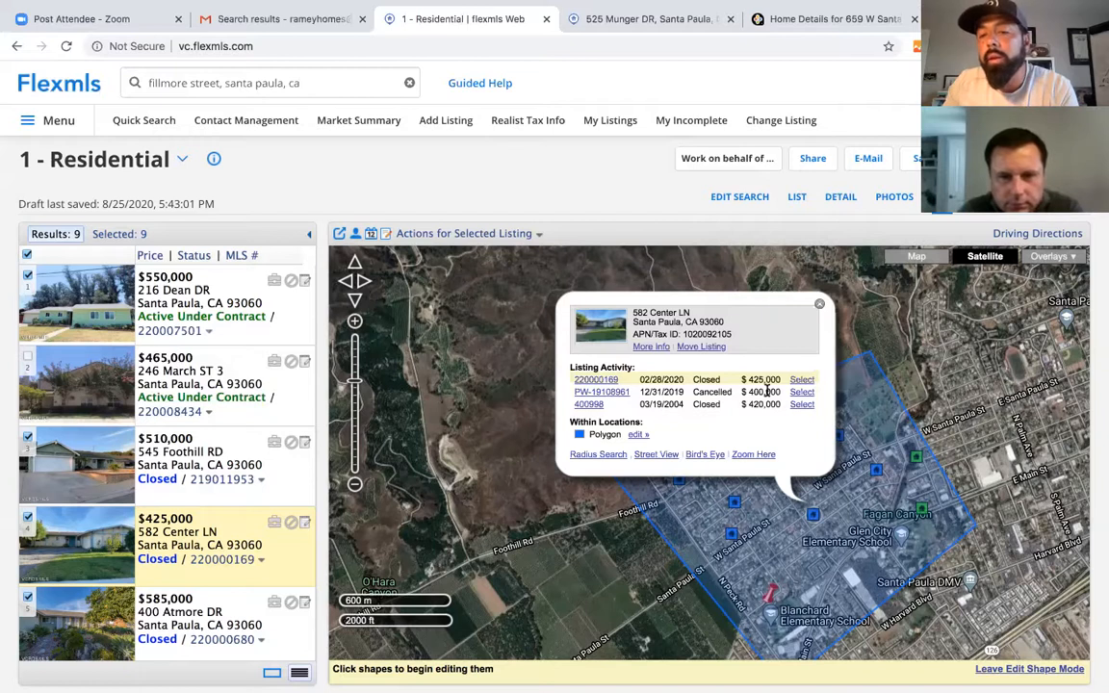
left_click(591, 381)
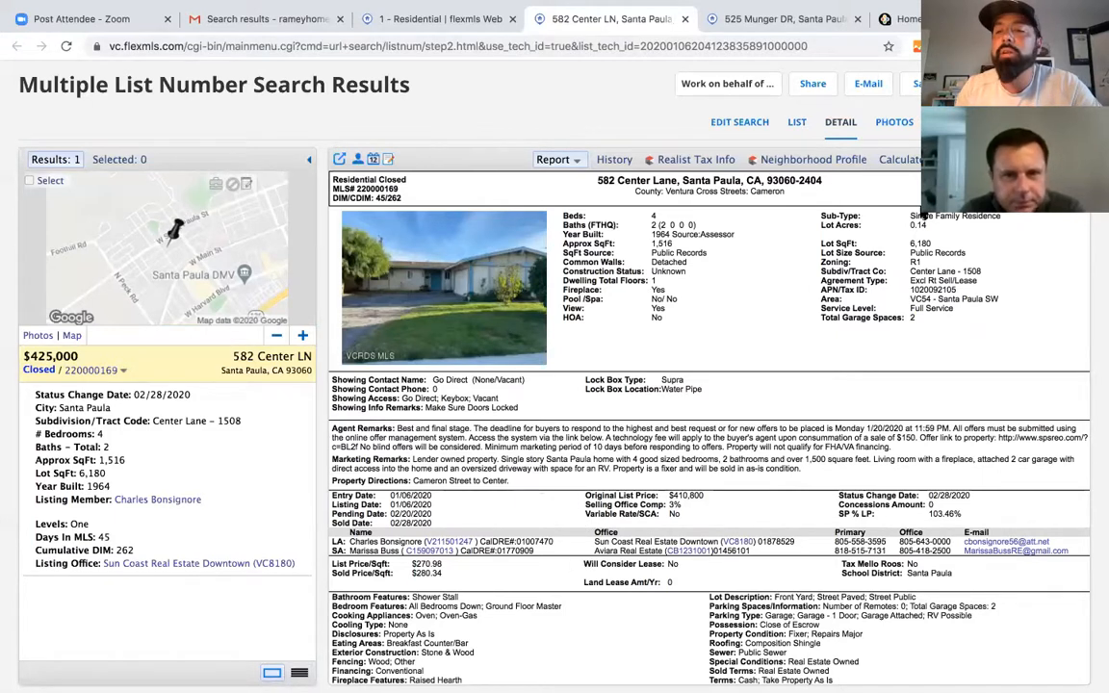
left_click(897, 121)
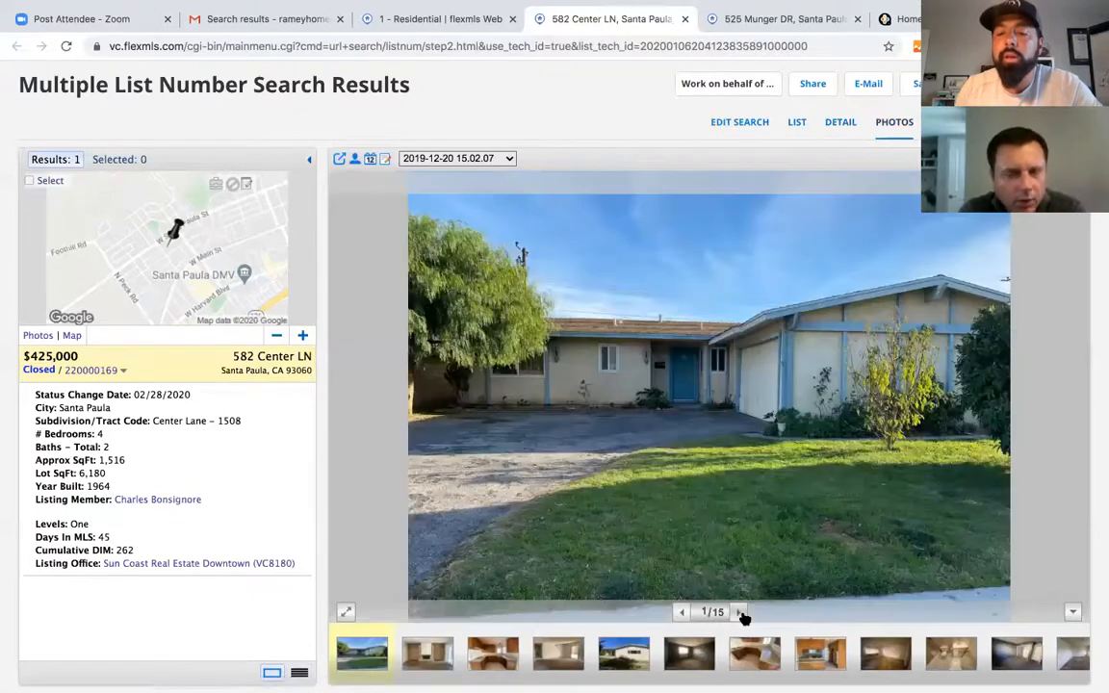
left_click(741, 613)
left_click(741, 614)
left_click(741, 613)
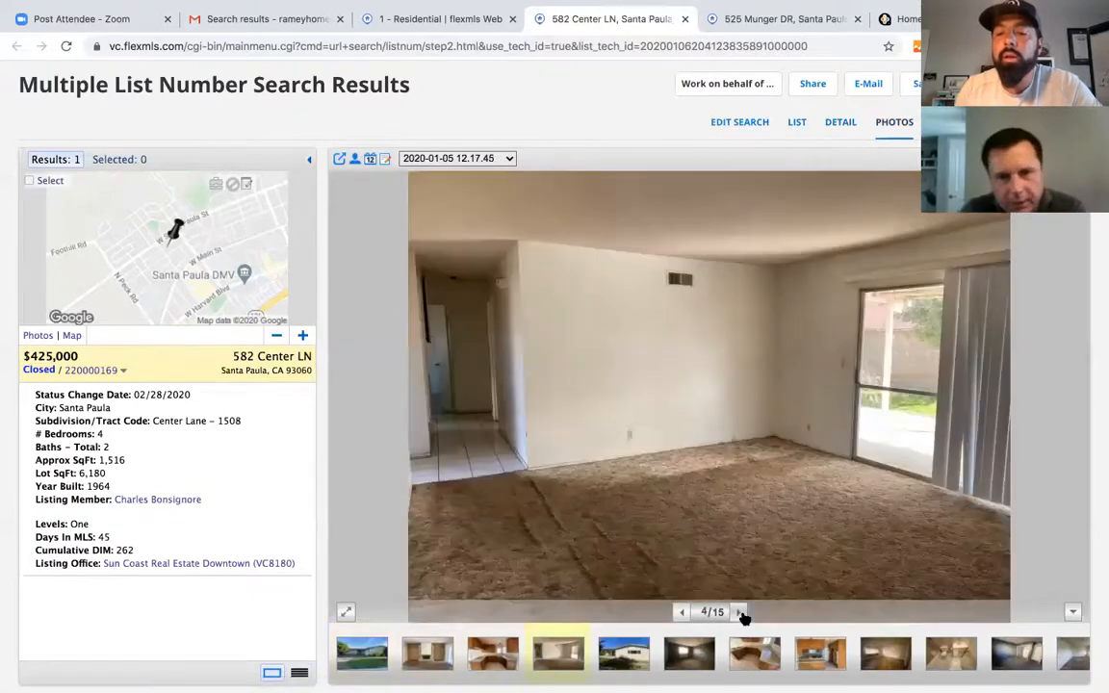
left_click(741, 614)
left_click(740, 612)
left_click(740, 612)
left_click(739, 613)
left_click(740, 613)
left_click(740, 612)
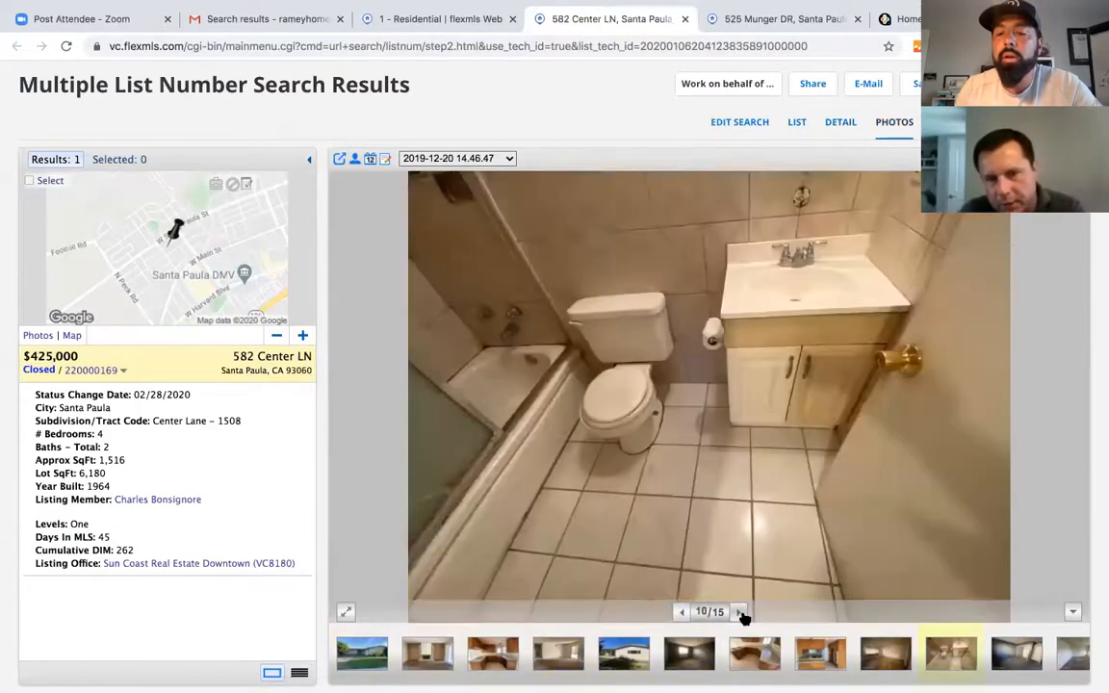
left_click(739, 612)
left_click(741, 613)
left_click(741, 614)
left_click(740, 613)
left_click(741, 613)
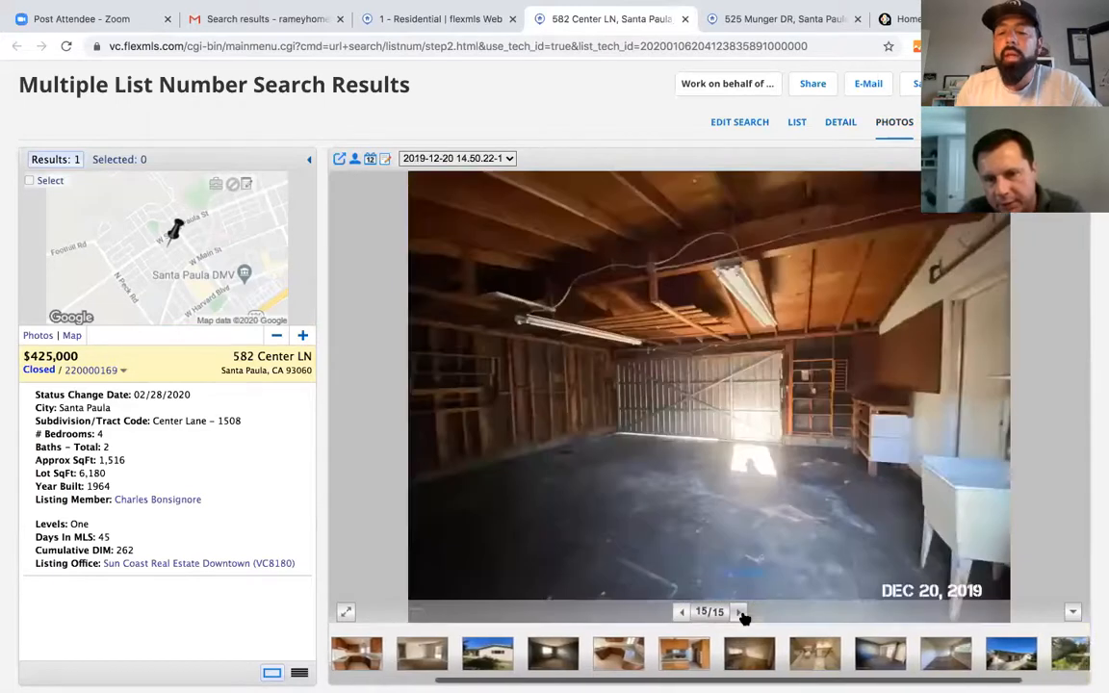
left_click(741, 614)
left_click(741, 613)
left_click(740, 613)
left_click(741, 614)
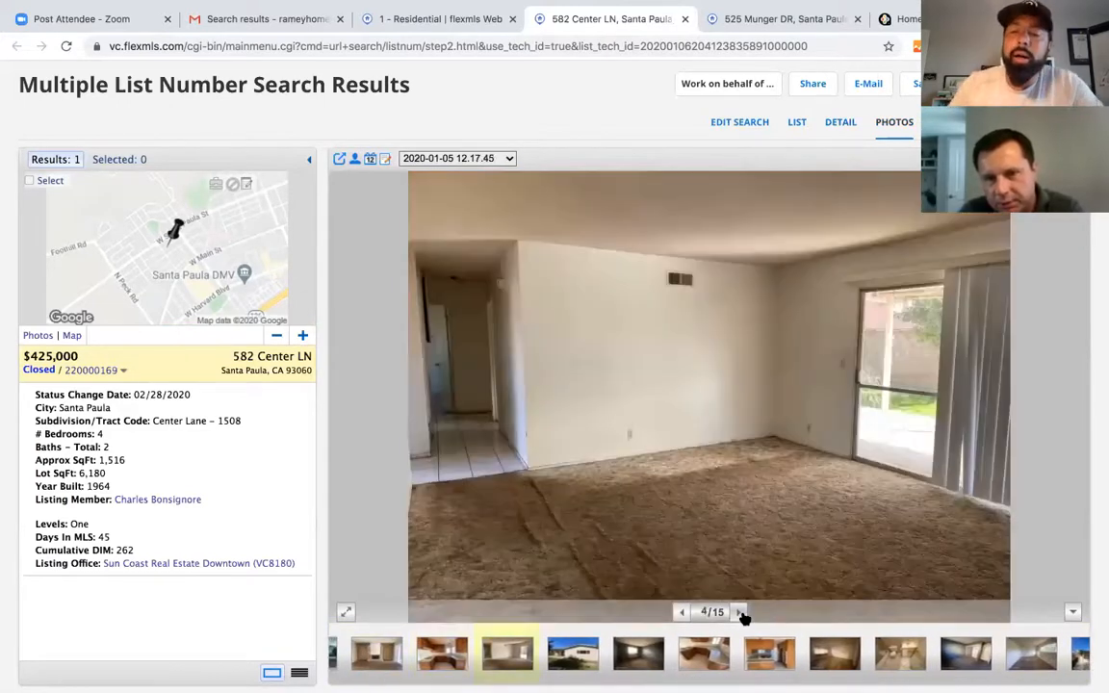
left_click(740, 614)
left_click(740, 613)
left_click(741, 614)
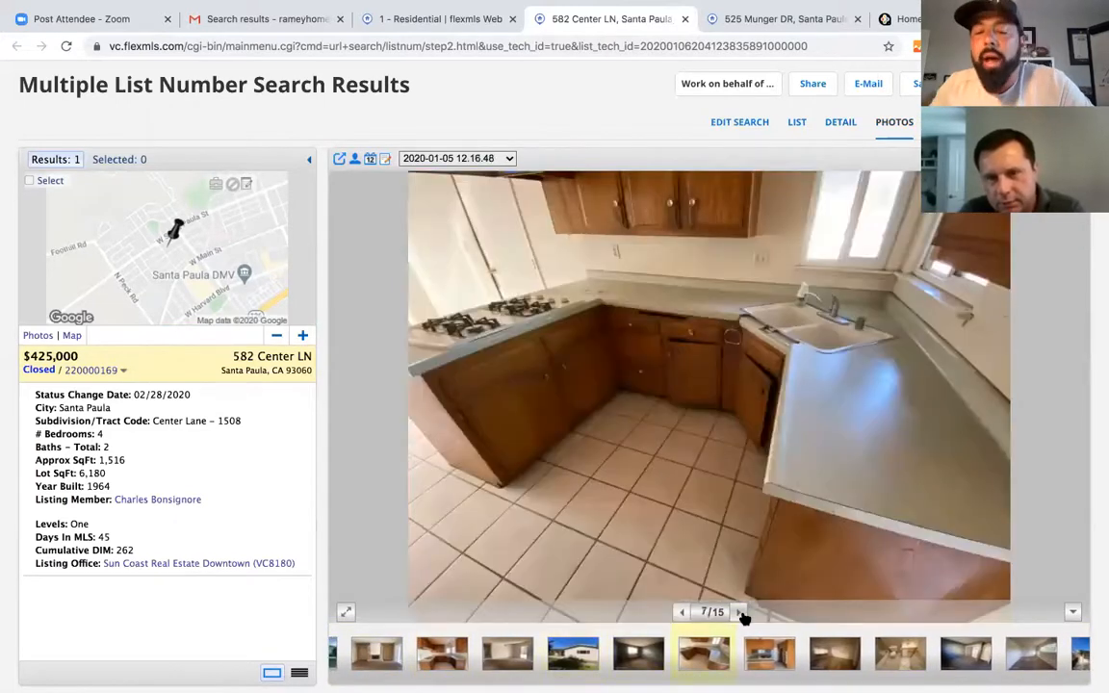
left_click(741, 614)
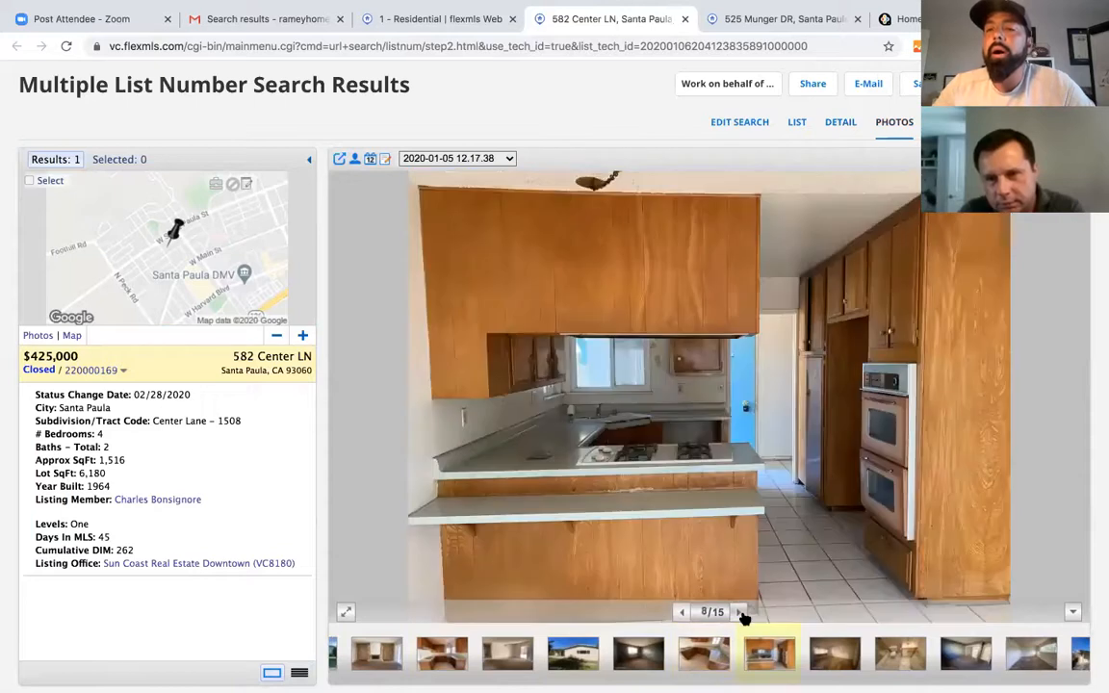
left_click(839, 124)
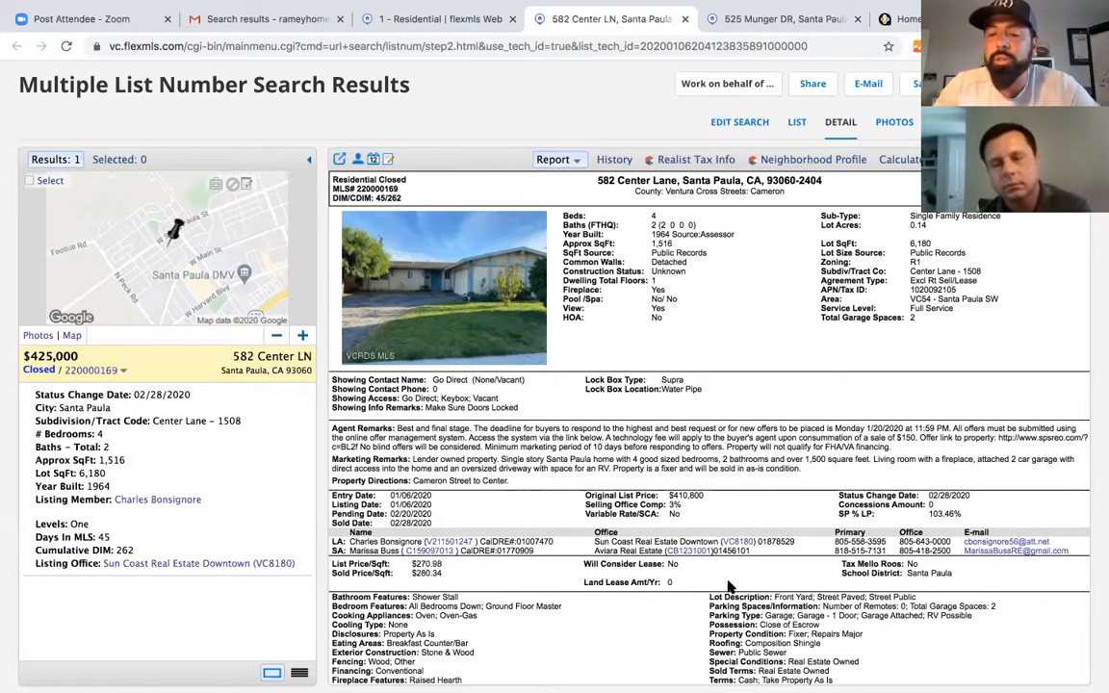
scroll(729, 587, "down", 1)
scroll(578, 404, "up", 1)
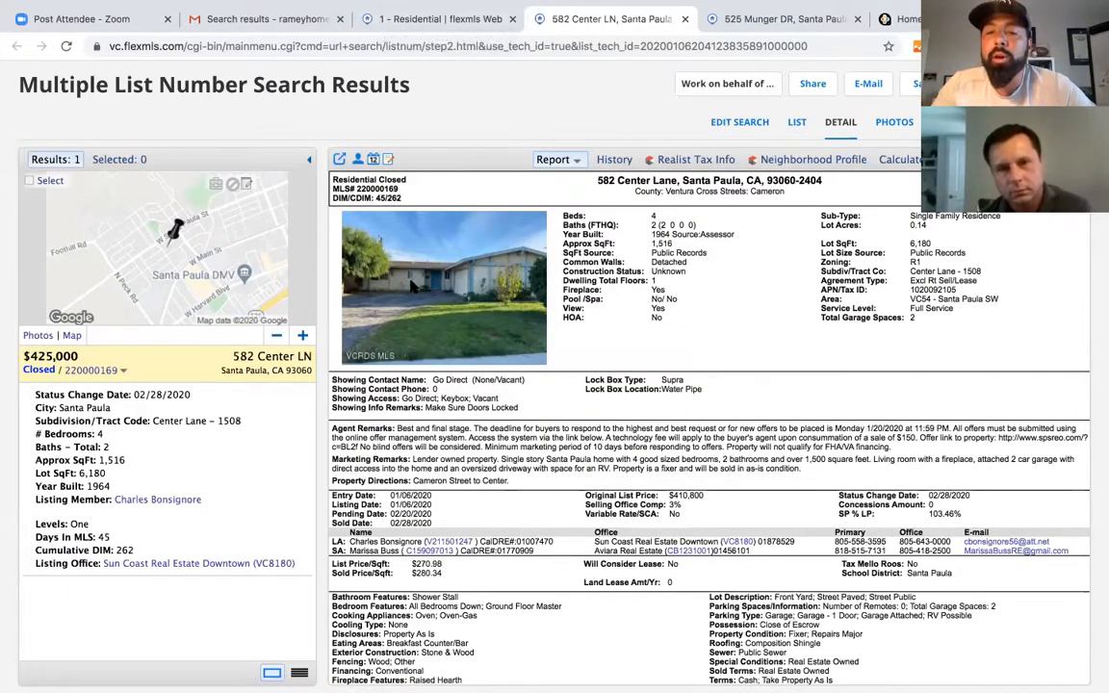
scroll(506, 480, "down", 2)
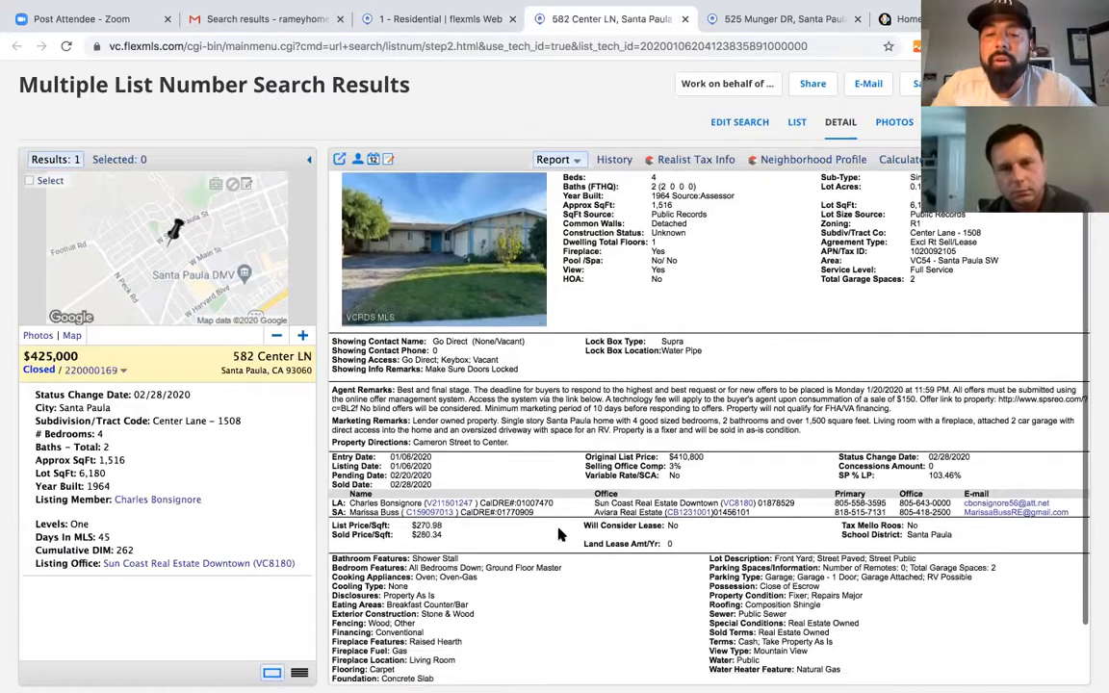
scroll(580, 450, "down", 1)
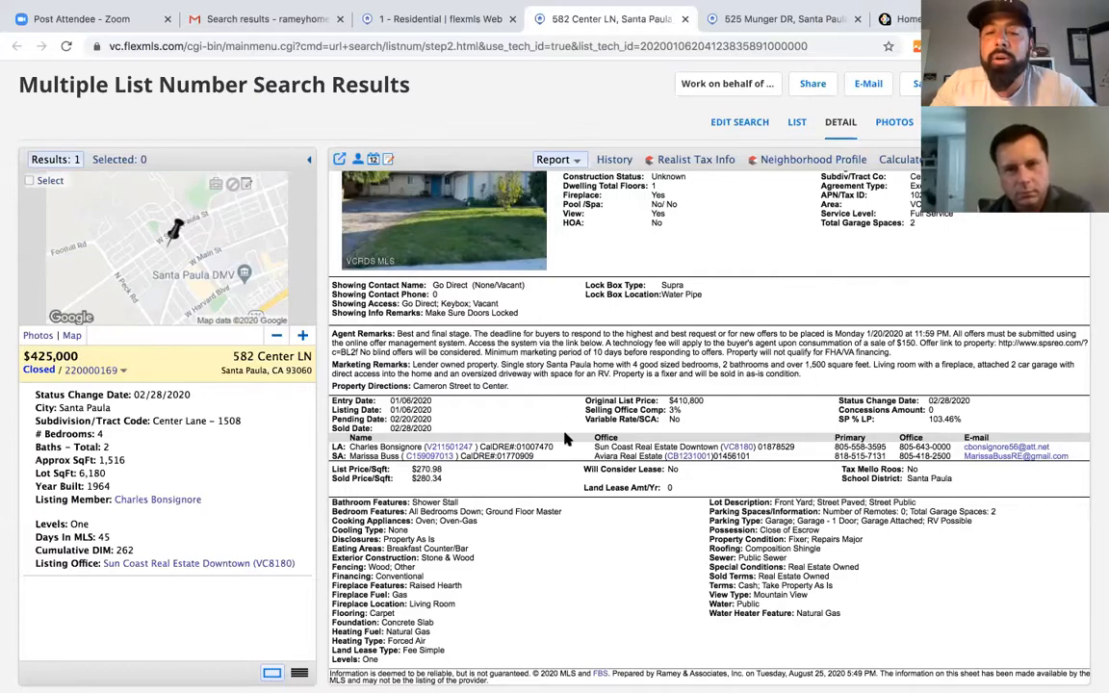
scroll(512, 416, "up", 3)
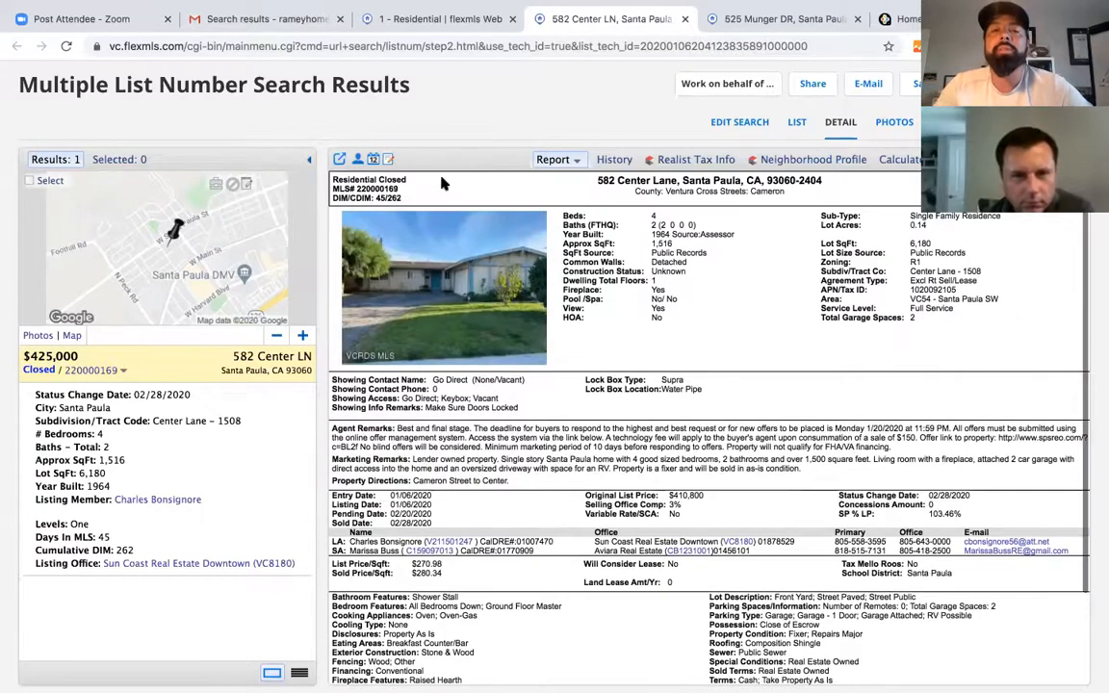
left_click(390, 29)
scroll(156, 539, "down", 3)
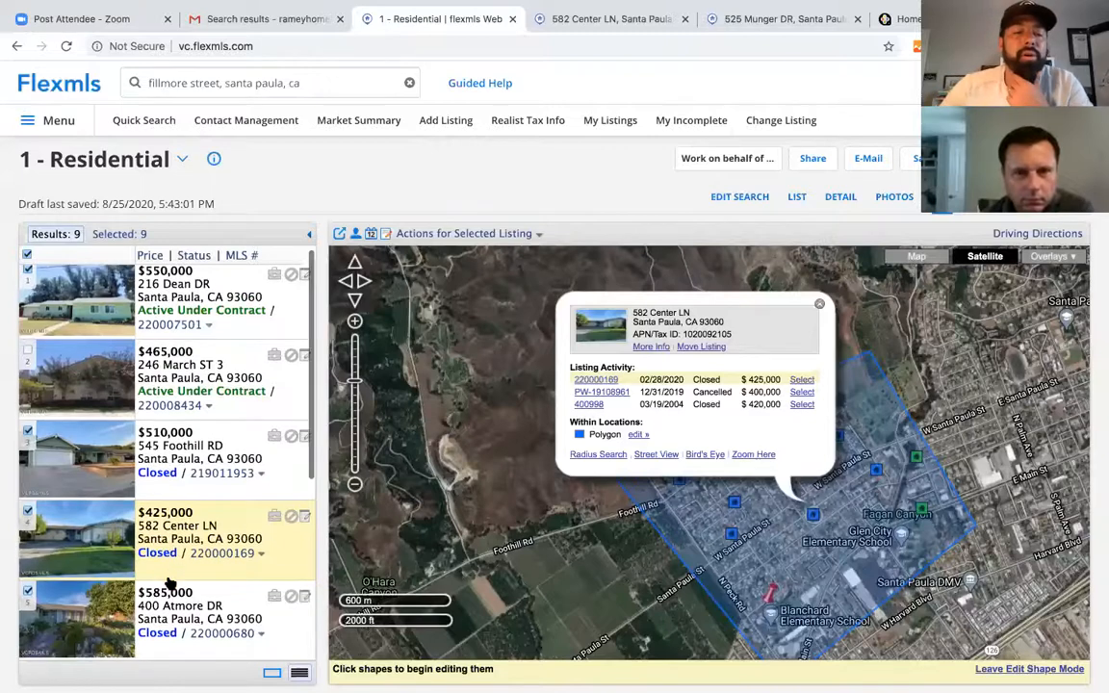
scroll(169, 576, "down", 5)
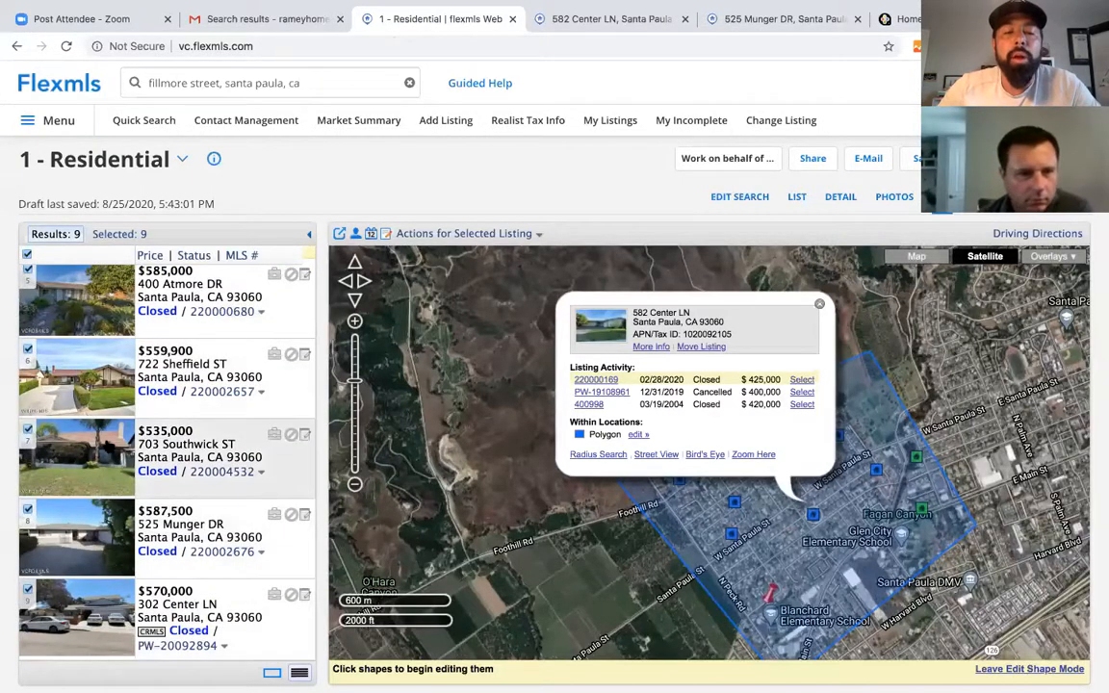
scroll(113, 495, "up", 1)
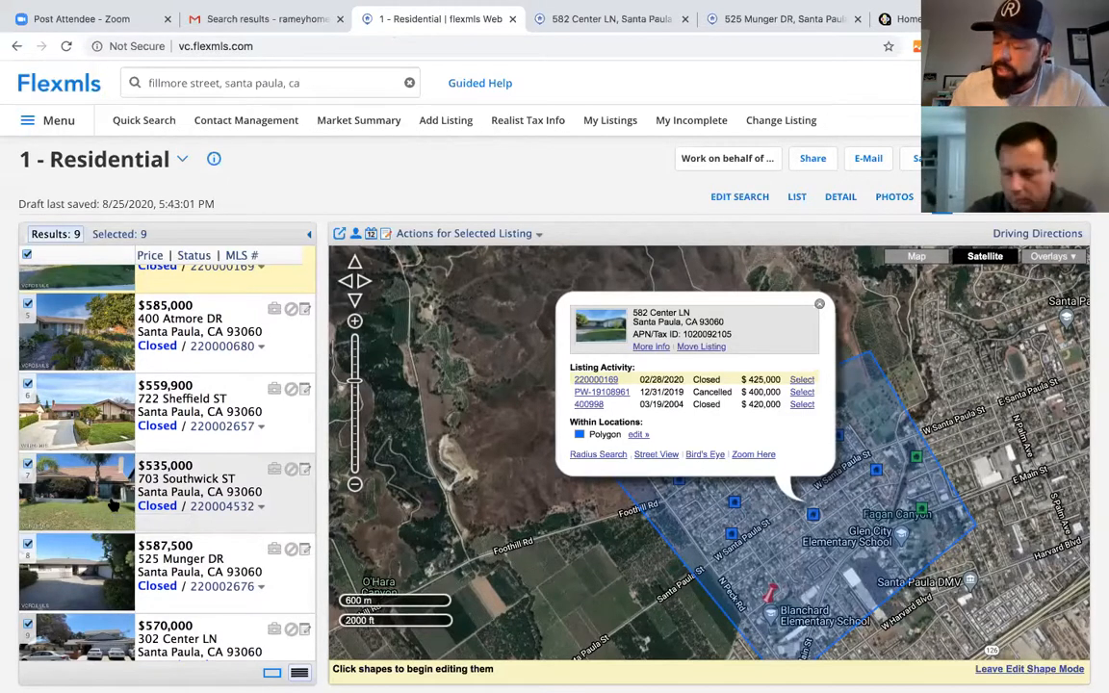
left_click(62, 645)
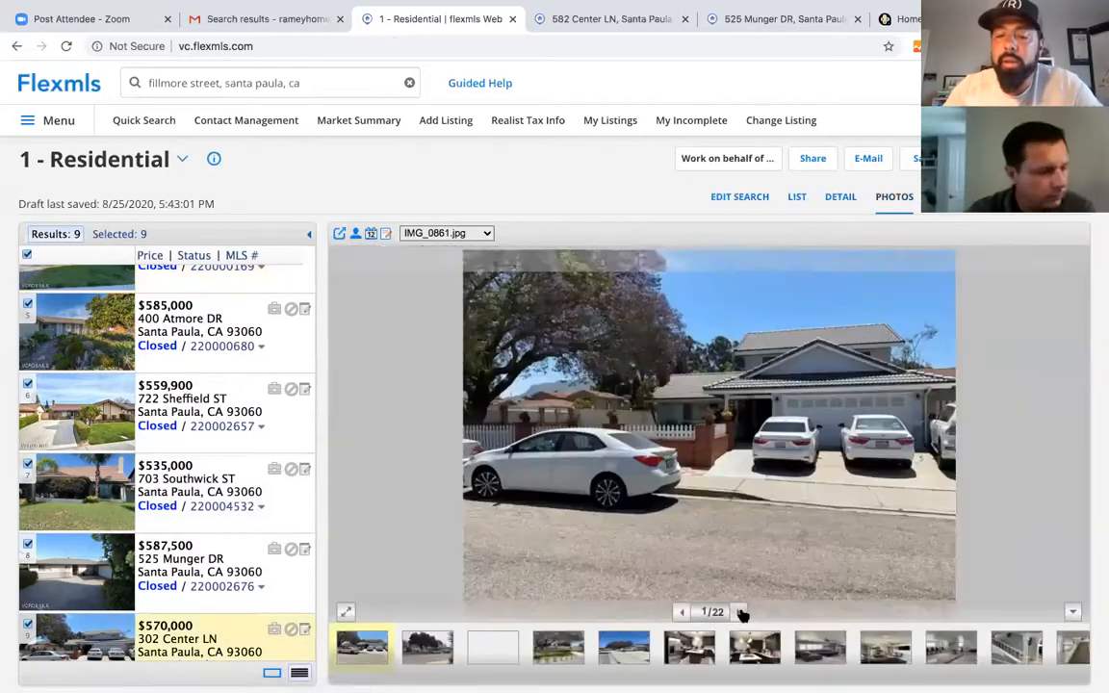
left_click(740, 612)
left_click(740, 612)
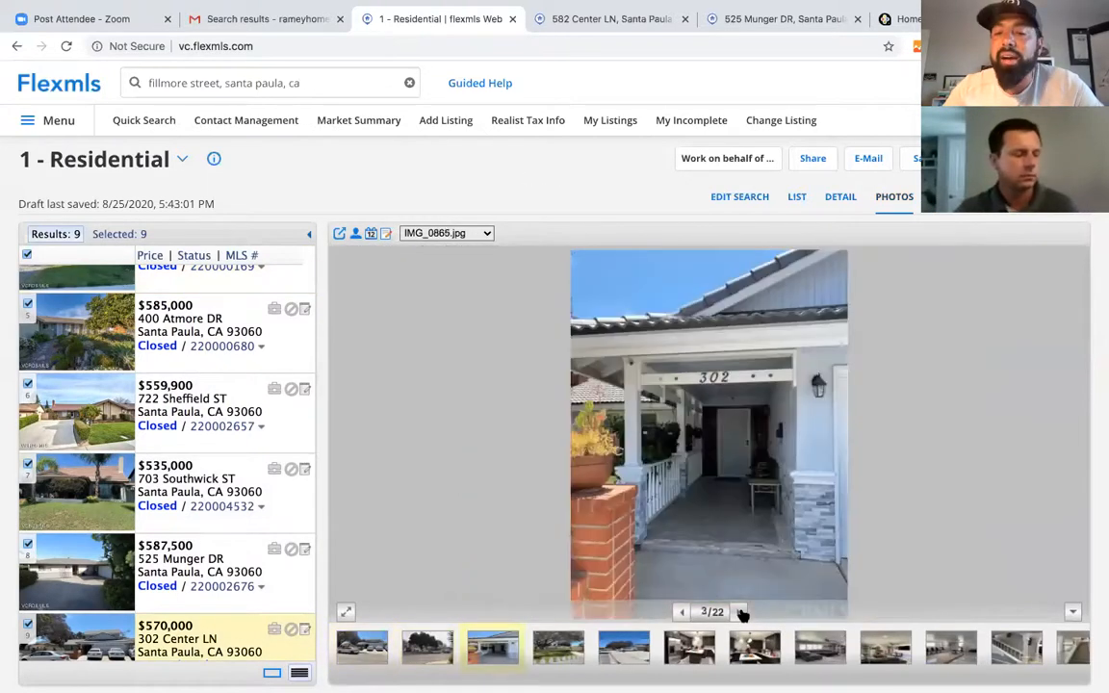
left_click(739, 613)
left_click(739, 612)
left_click(739, 612)
left_click(739, 612)
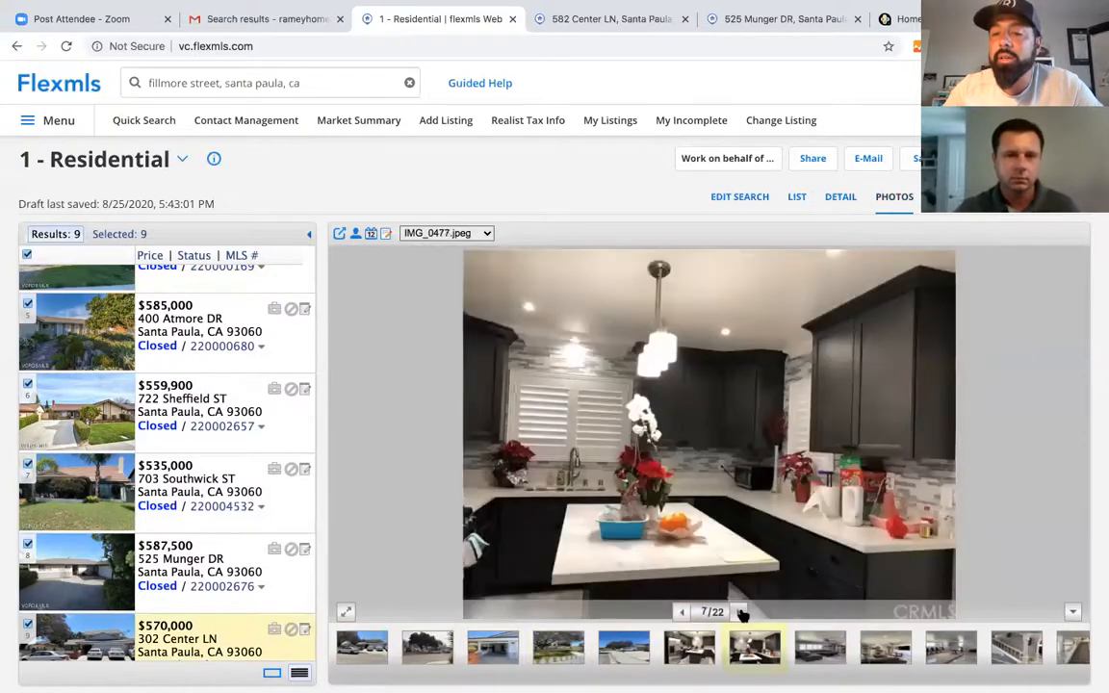
left_click(740, 613)
left_click(739, 613)
left_click(740, 613)
left_click(740, 612)
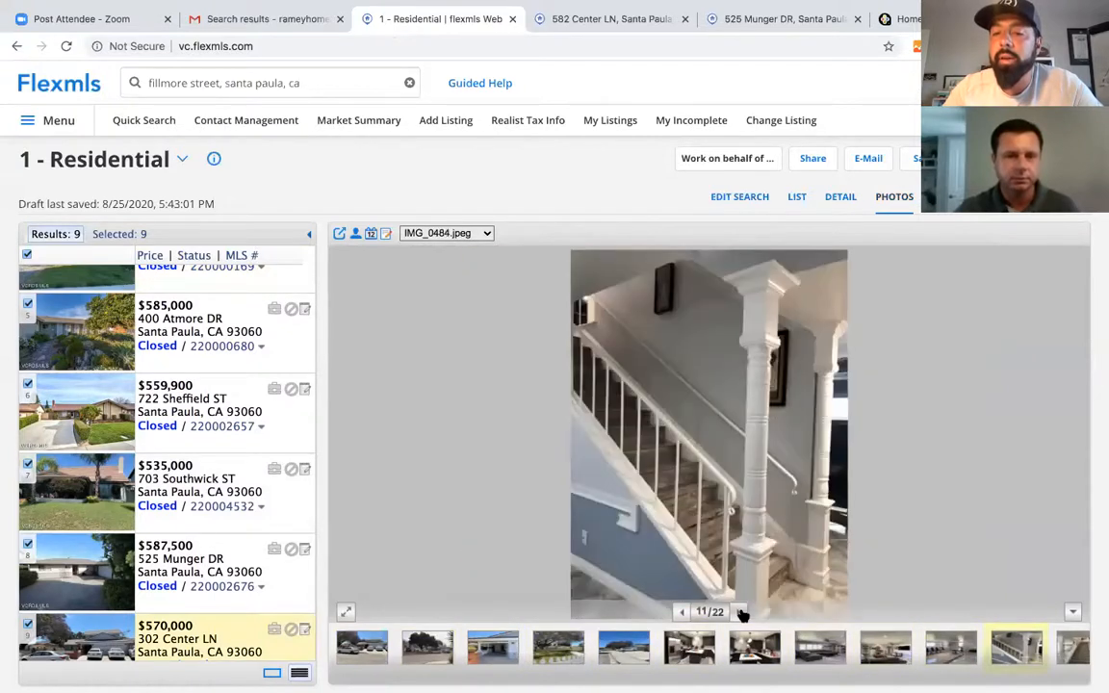
left_click(739, 612)
left_click(740, 613)
left_click(739, 613)
left_click(739, 612)
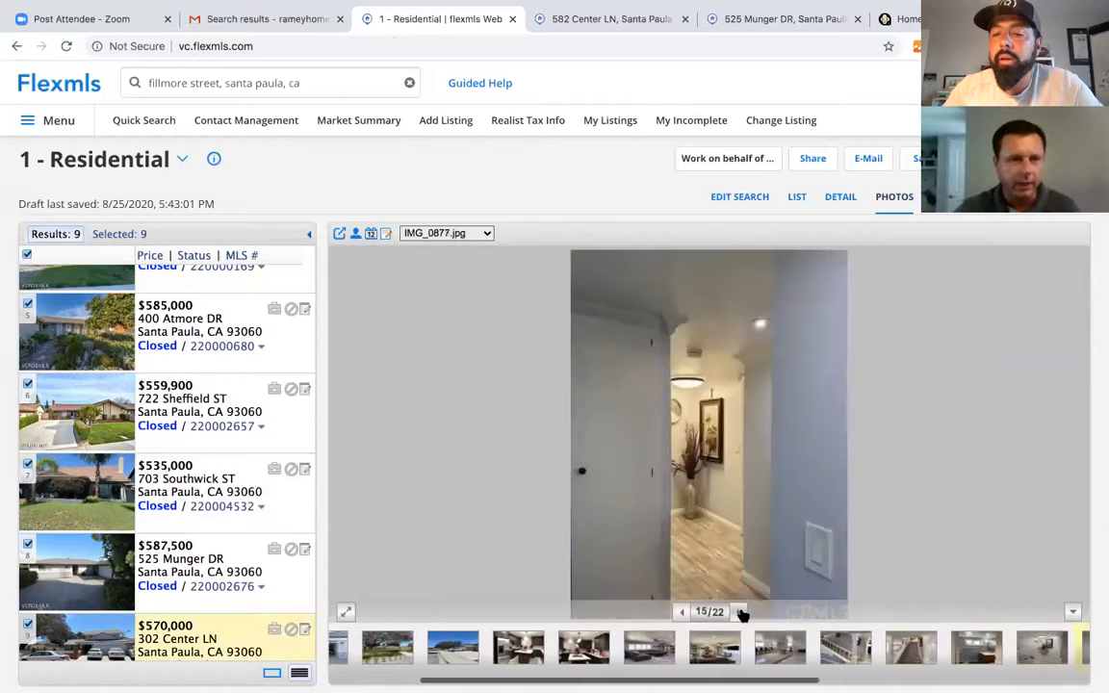
left_click(739, 612)
left_click(740, 613)
left_click(739, 612)
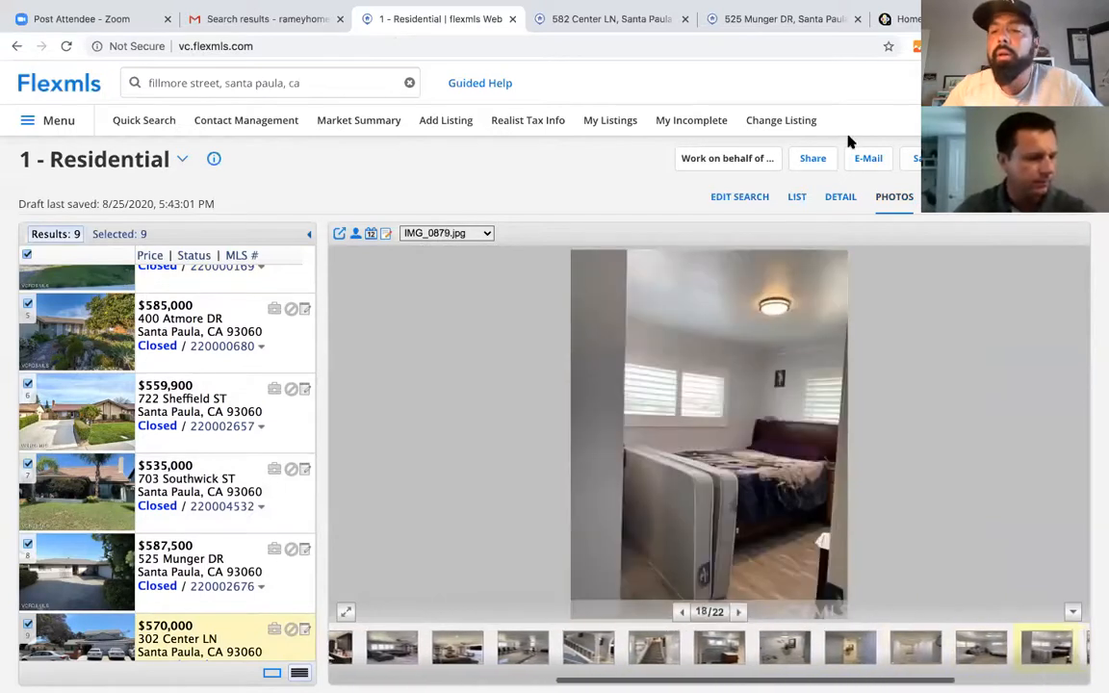
left_click(835, 196)
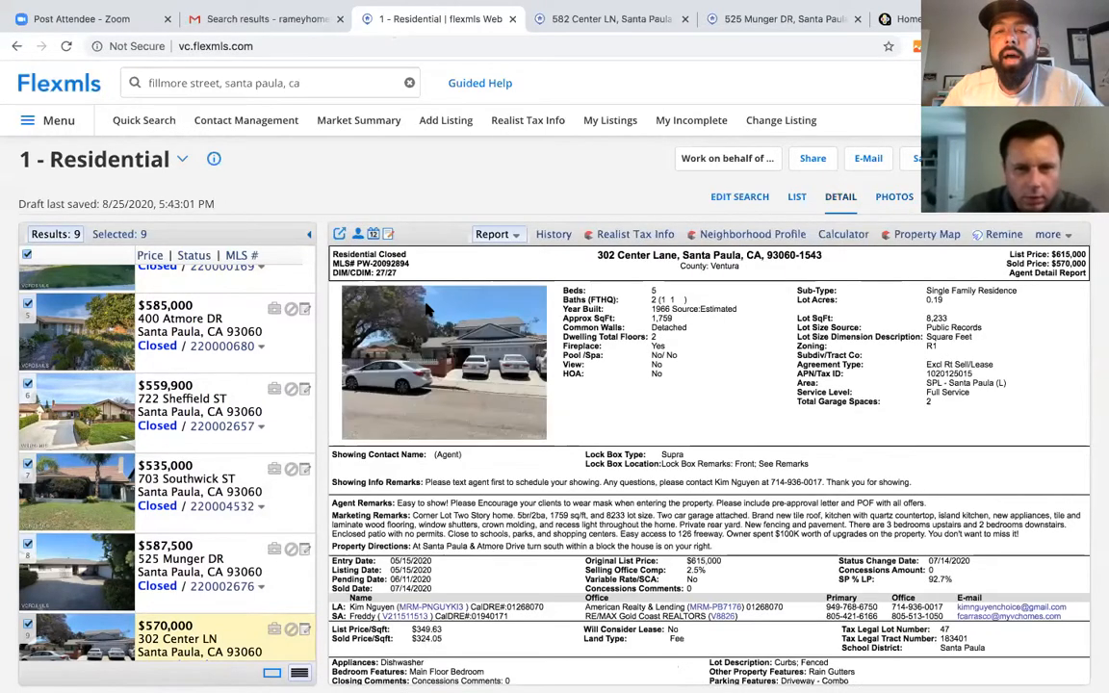
scroll(599, 575, "down", 1)
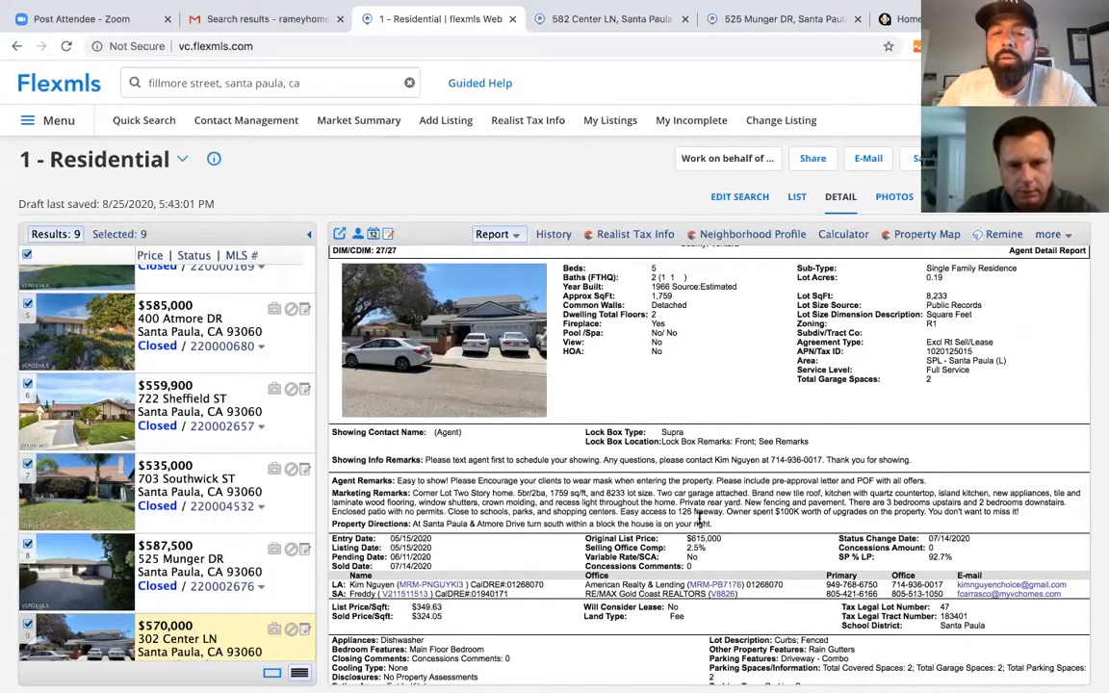
scroll(673, 482, "up", 2)
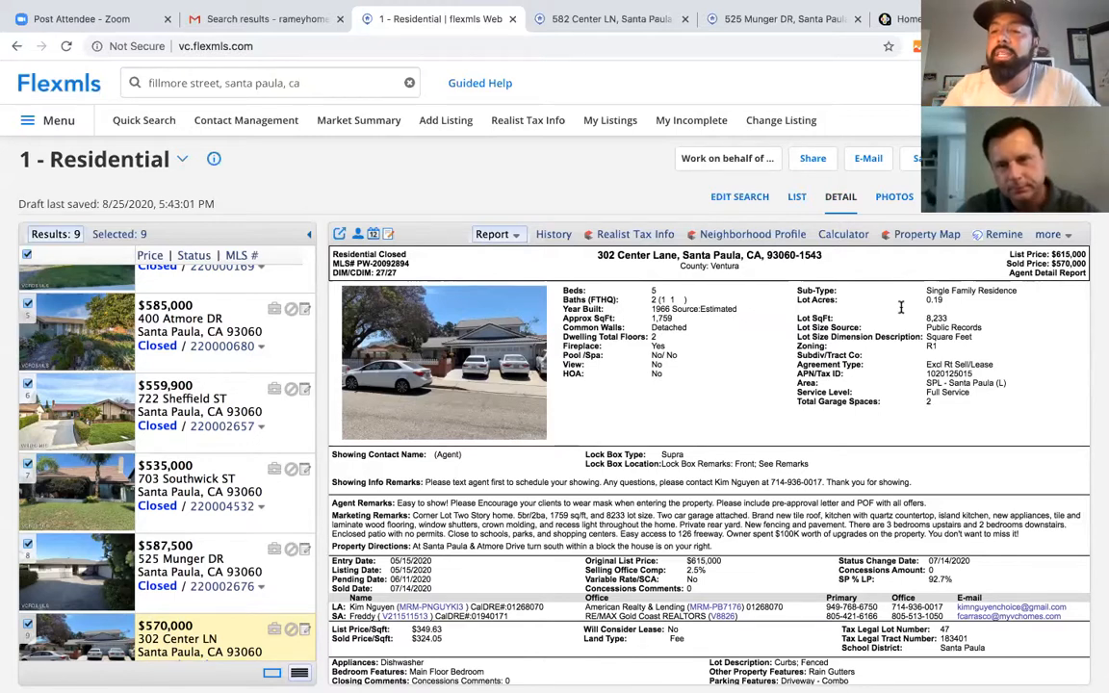
left_click(939, 196)
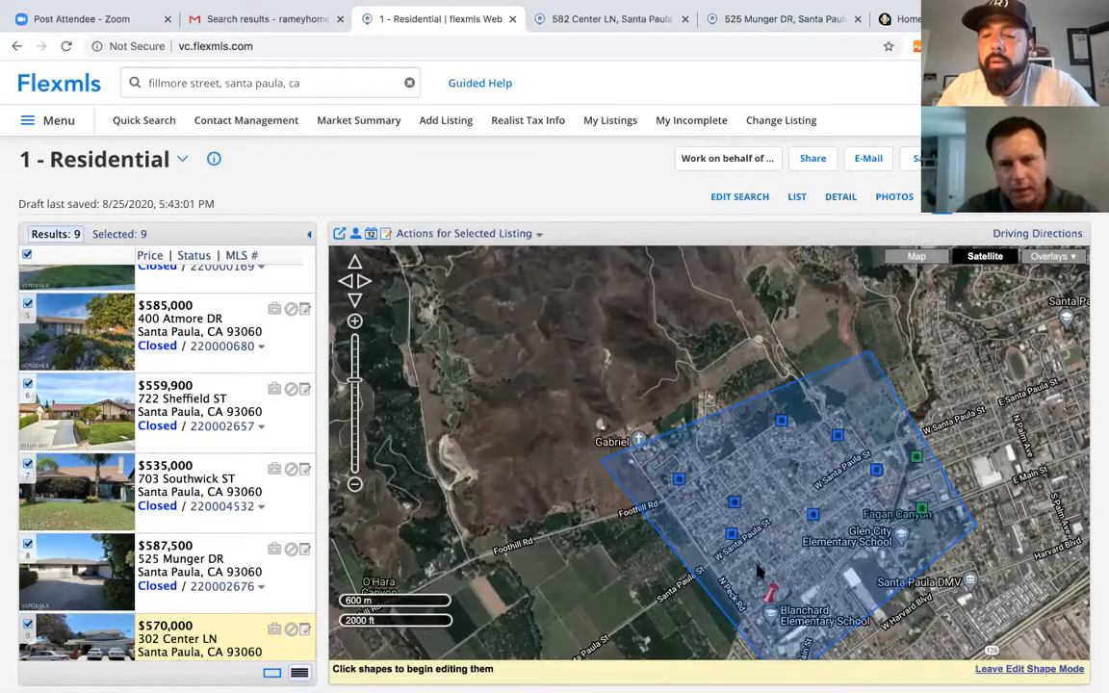
left_click_drag(717, 533, 626, 473)
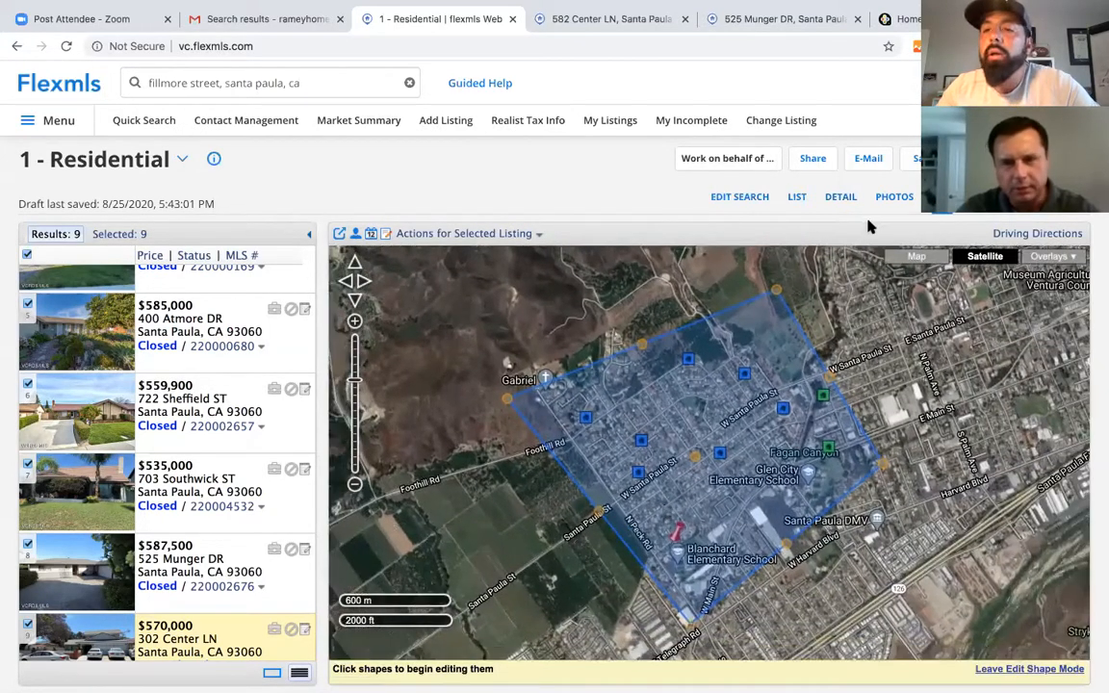
left_click(838, 198)
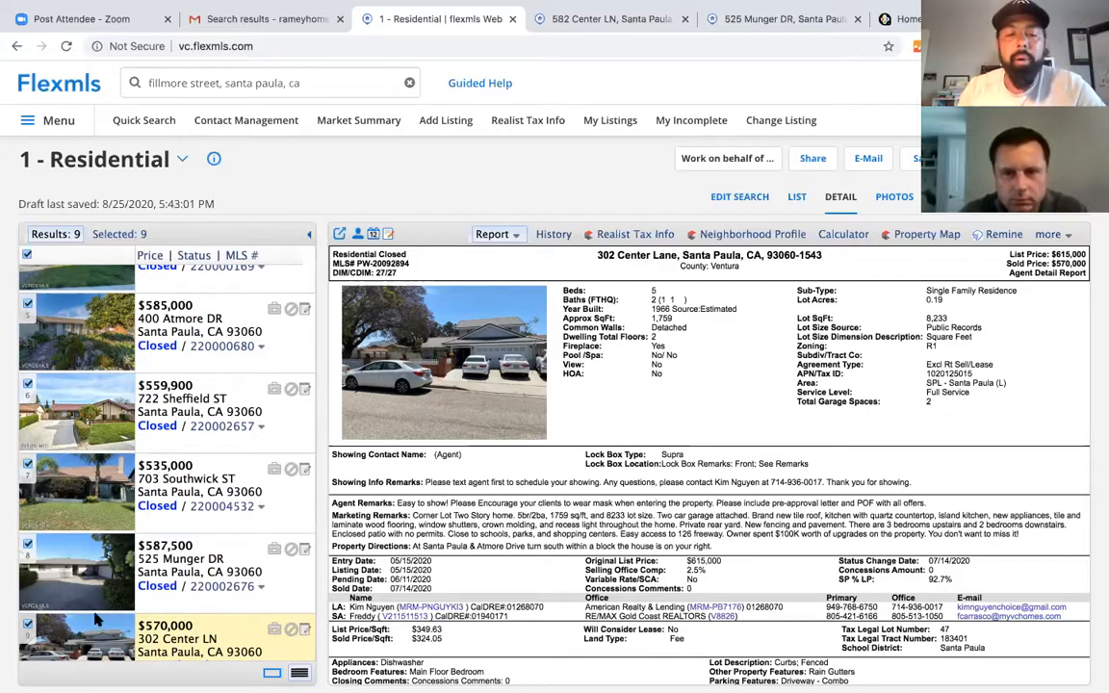
scroll(93, 623, "down", 1)
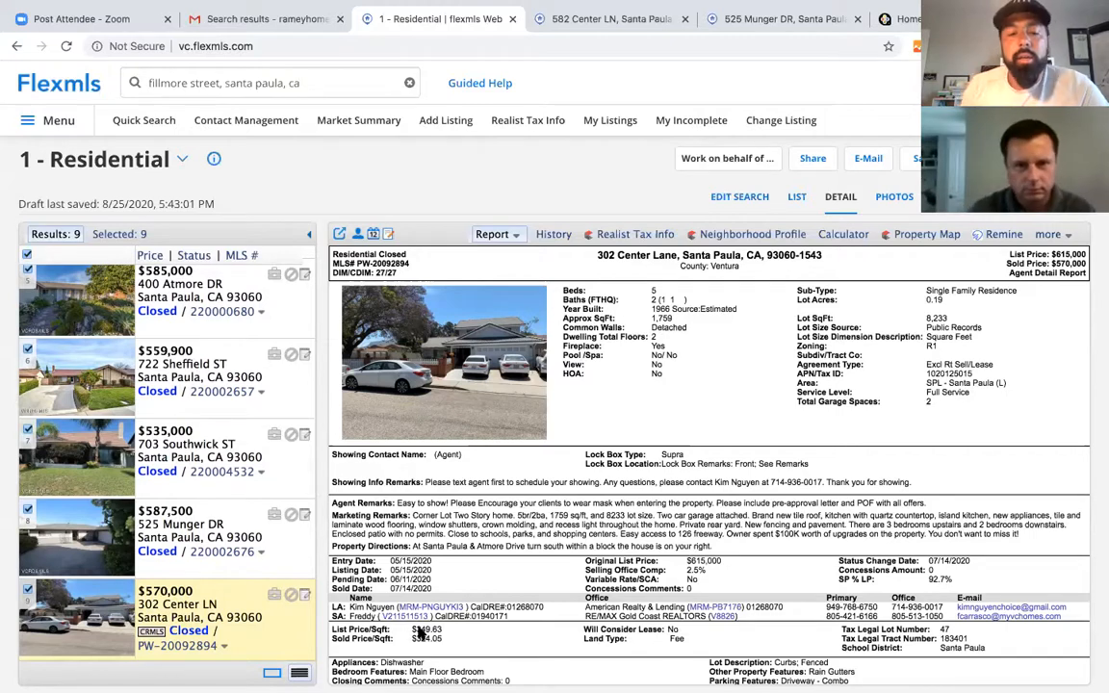
right_click(472, 653)
left_click(427, 645)
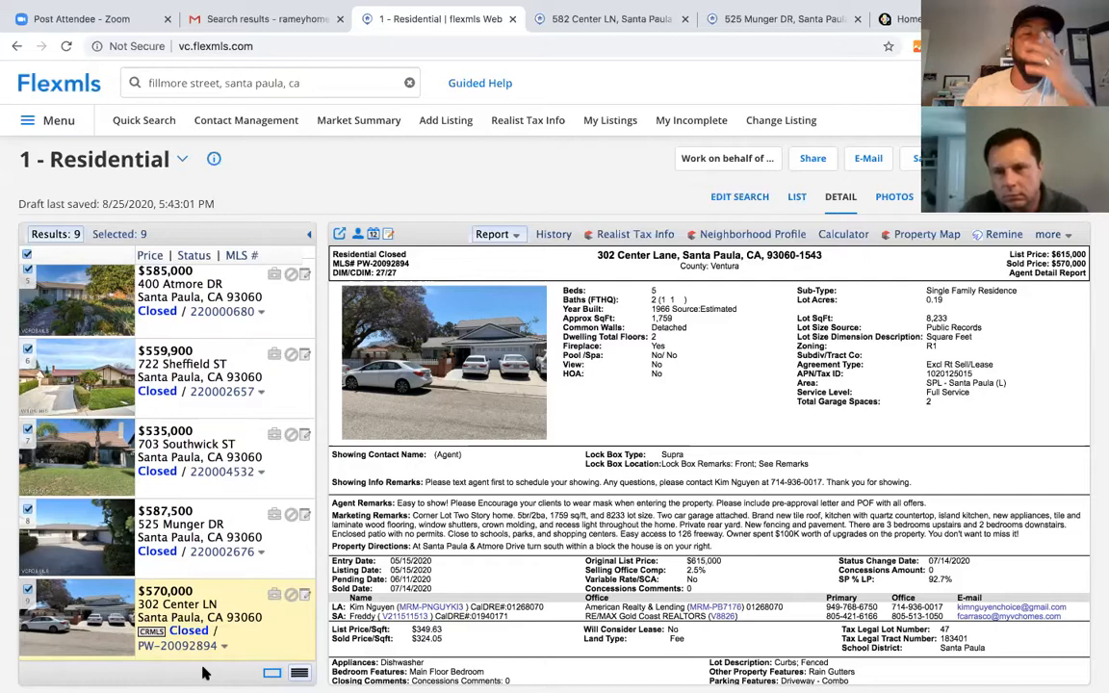
scroll(135, 452, "up", 5)
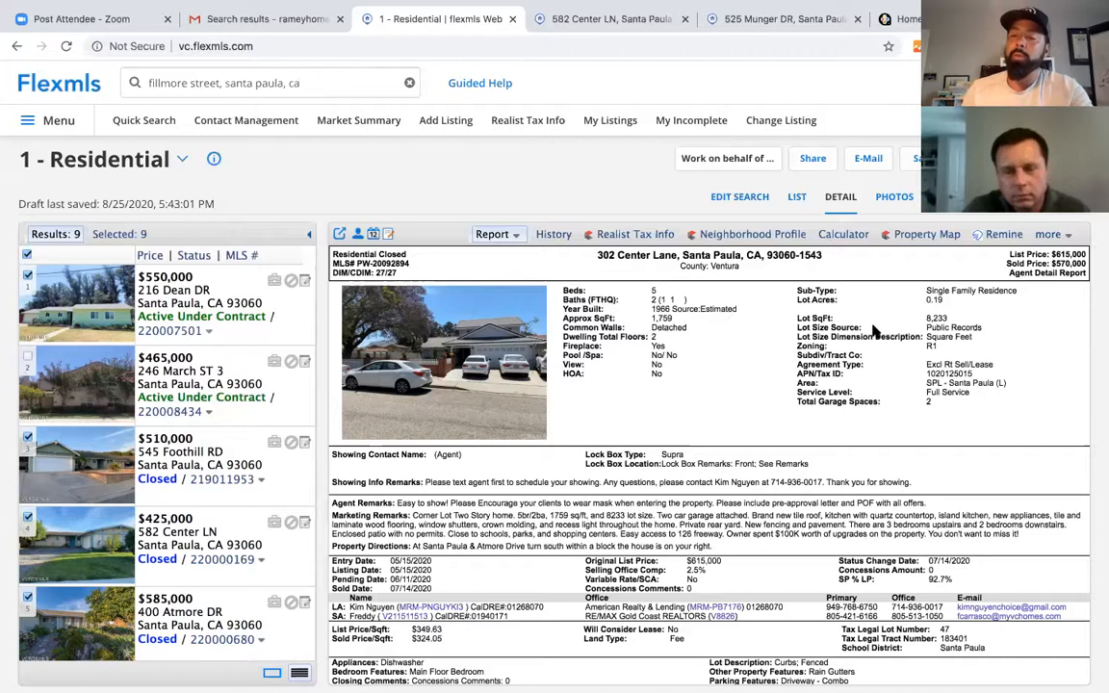
- Generate the One-Line Residential CMA for the nine selected comps from the CMA Menu
left_click(963, 158)
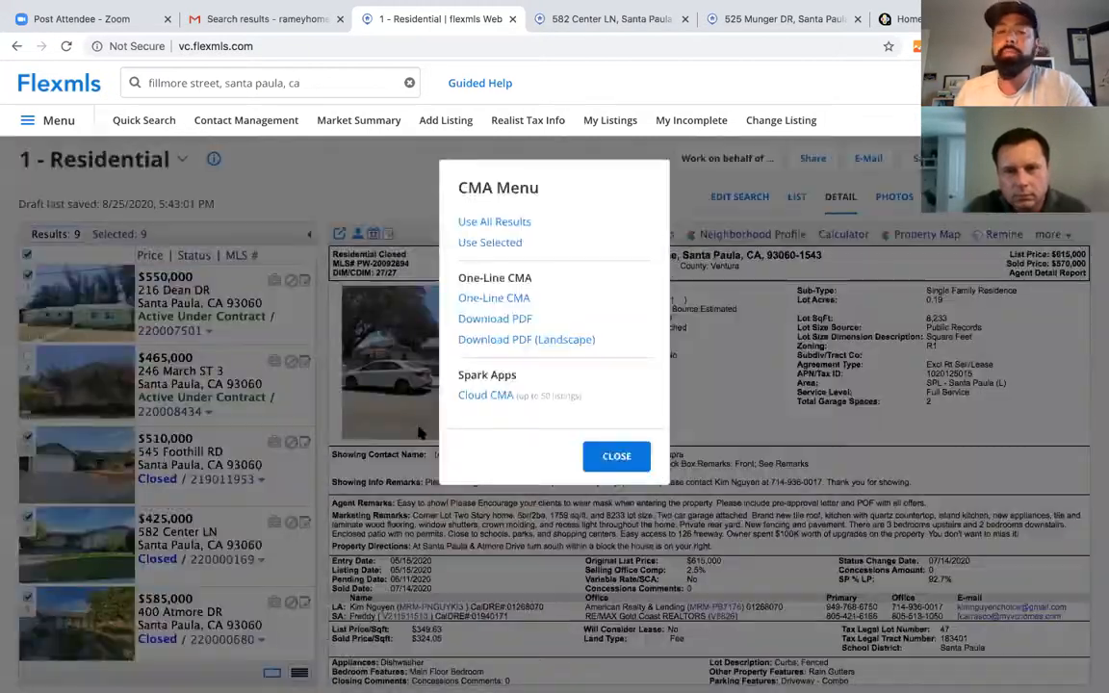
left_click(496, 300)
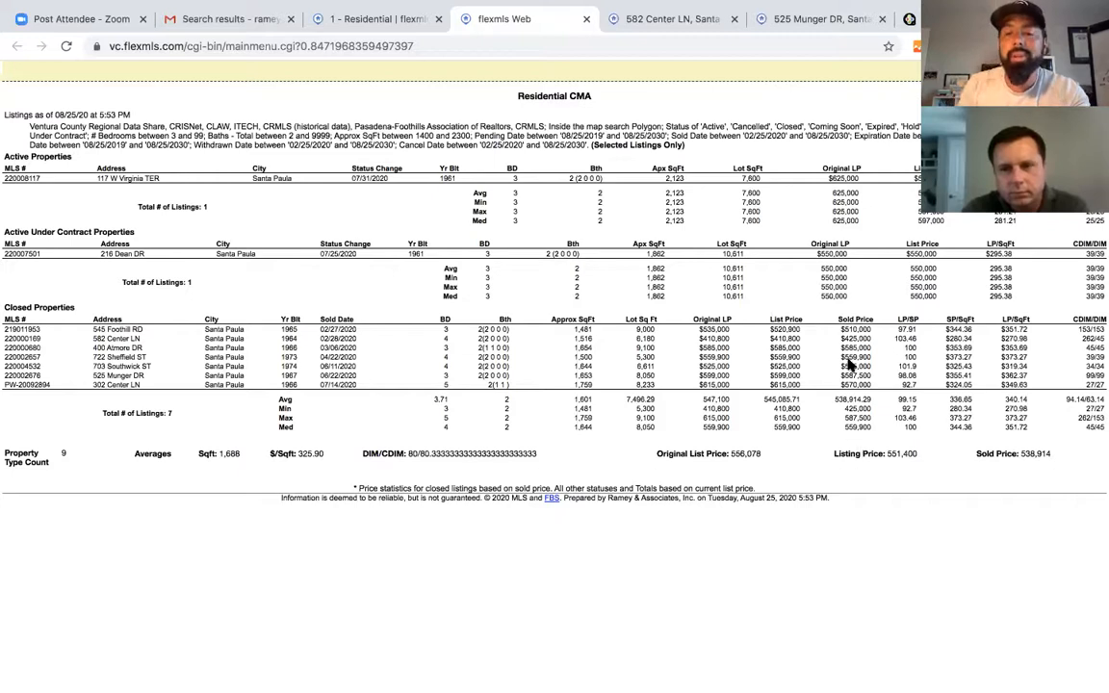
key("super+p")
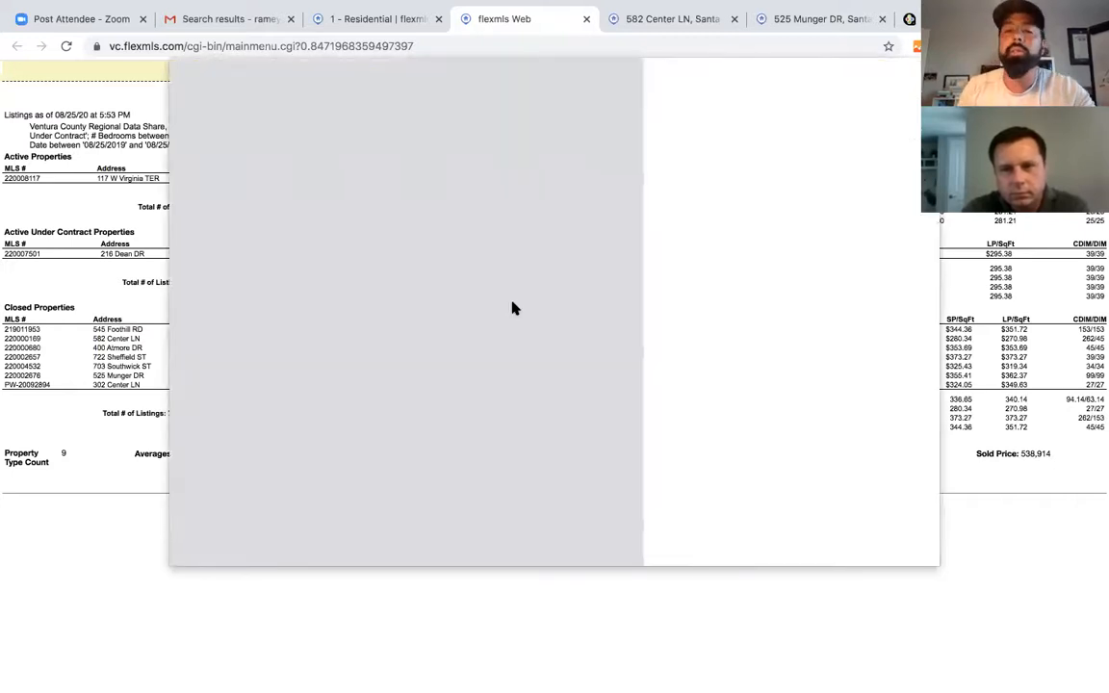
left_click(901, 540)
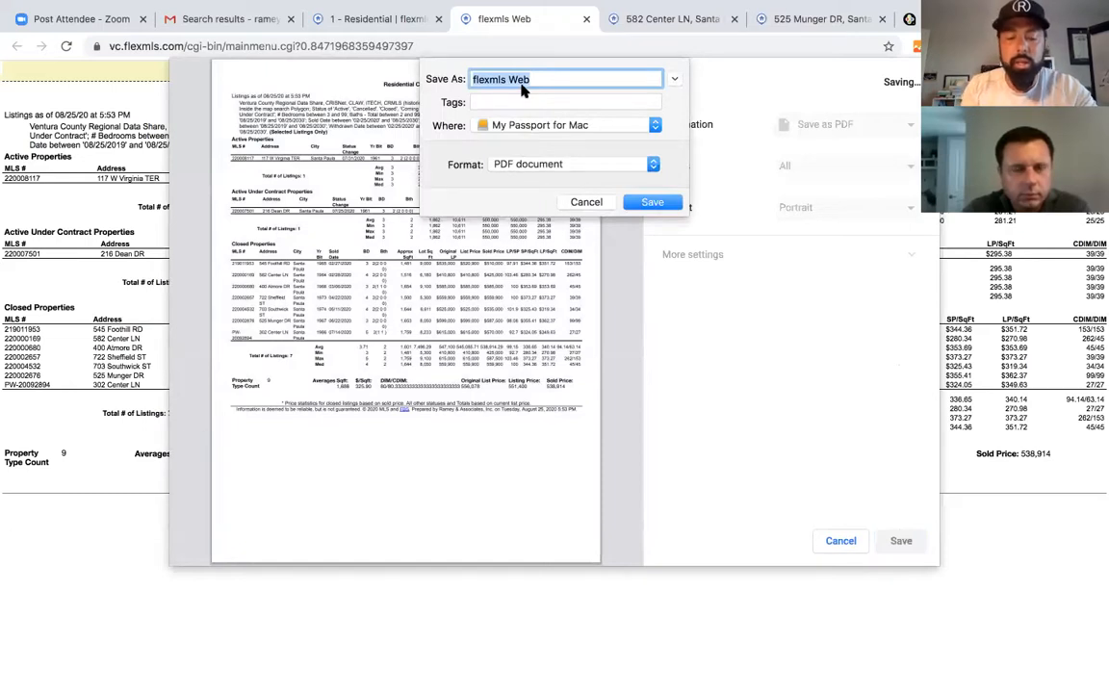
type("CMA 1")
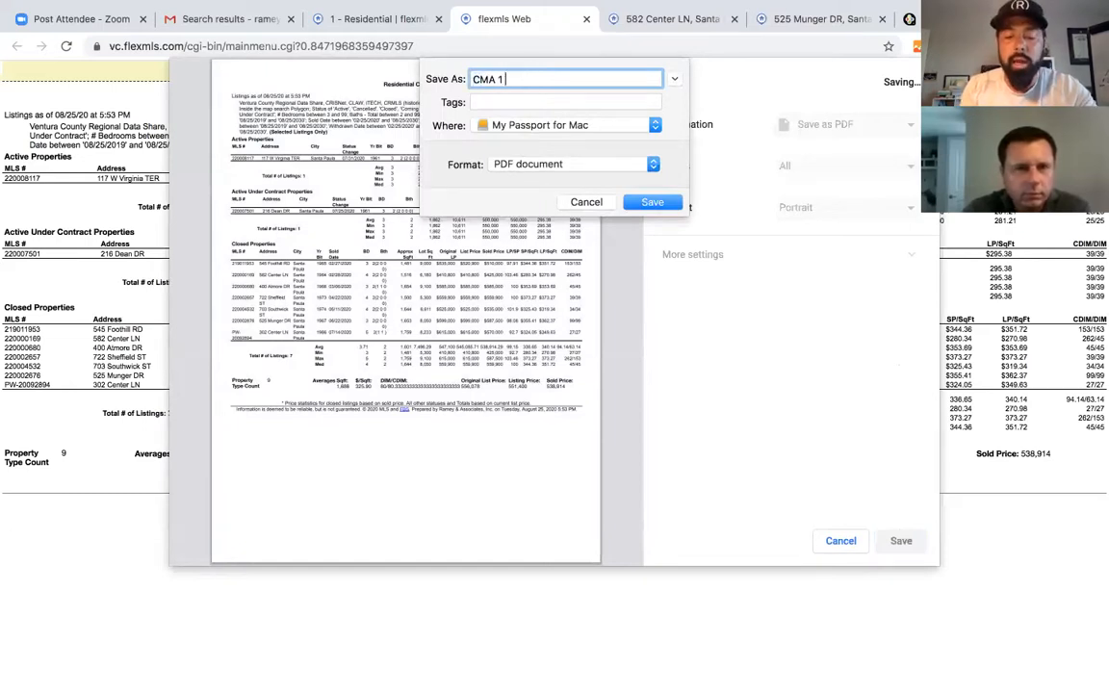
type(" Line ")
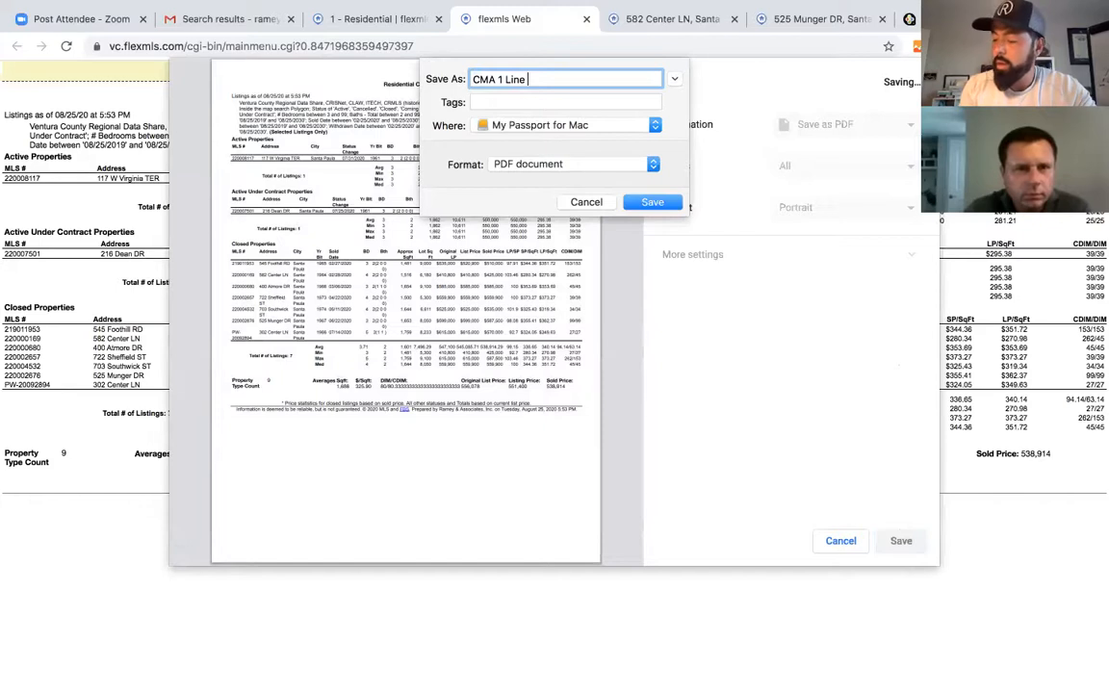
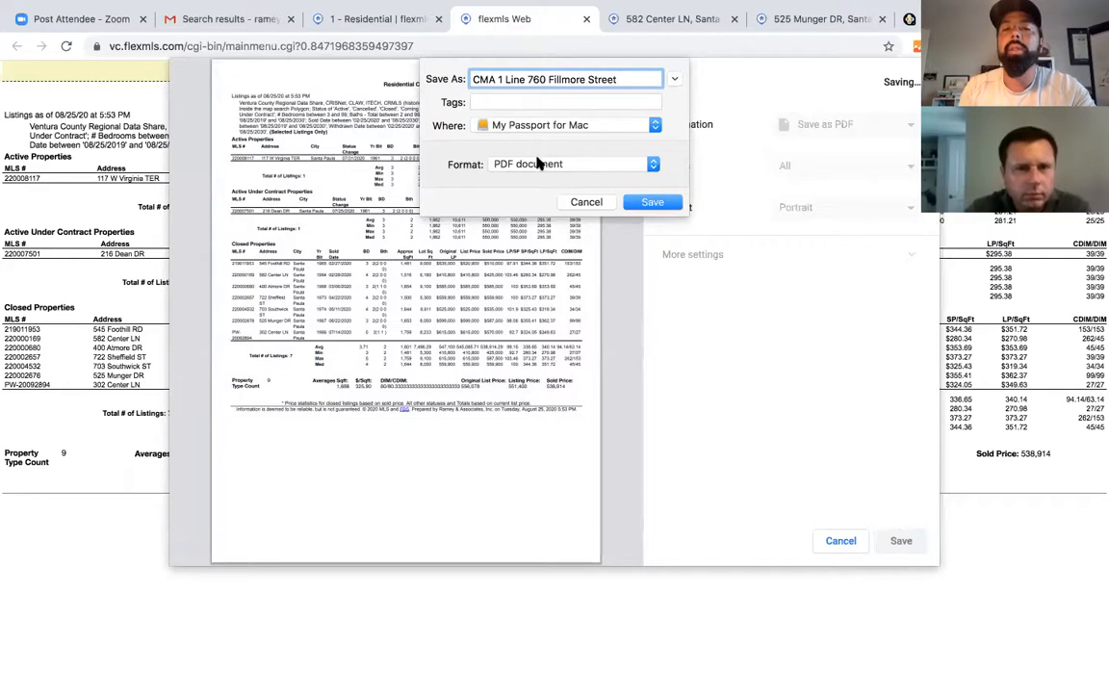
left_click(595, 124)
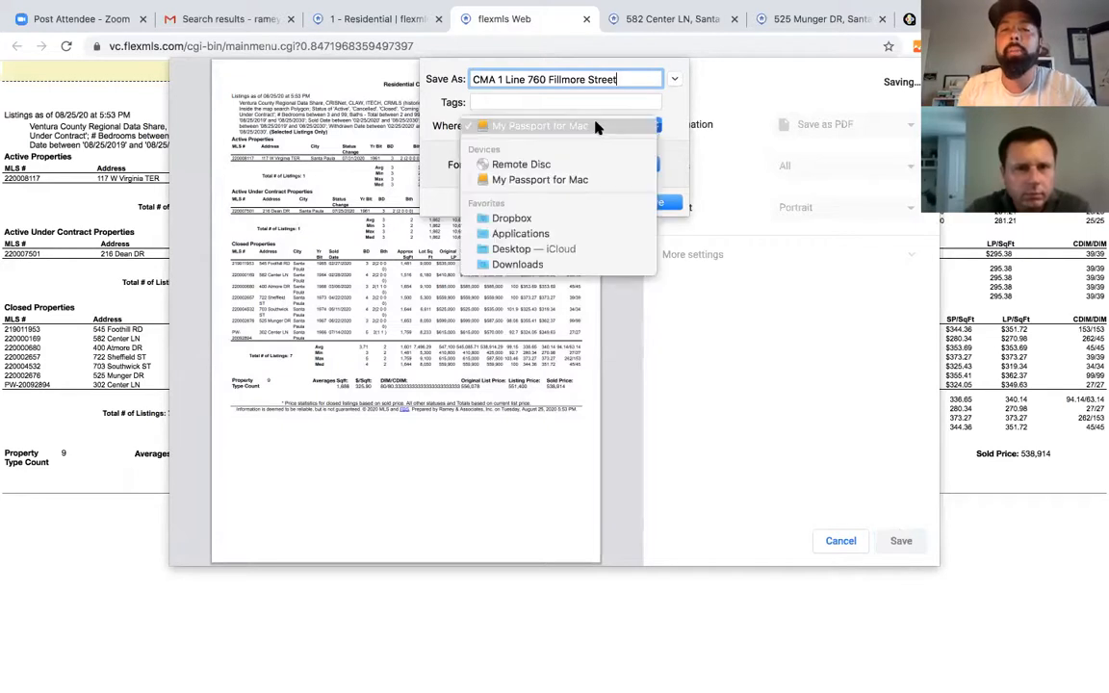
left_click(595, 124)
left_click(650, 201)
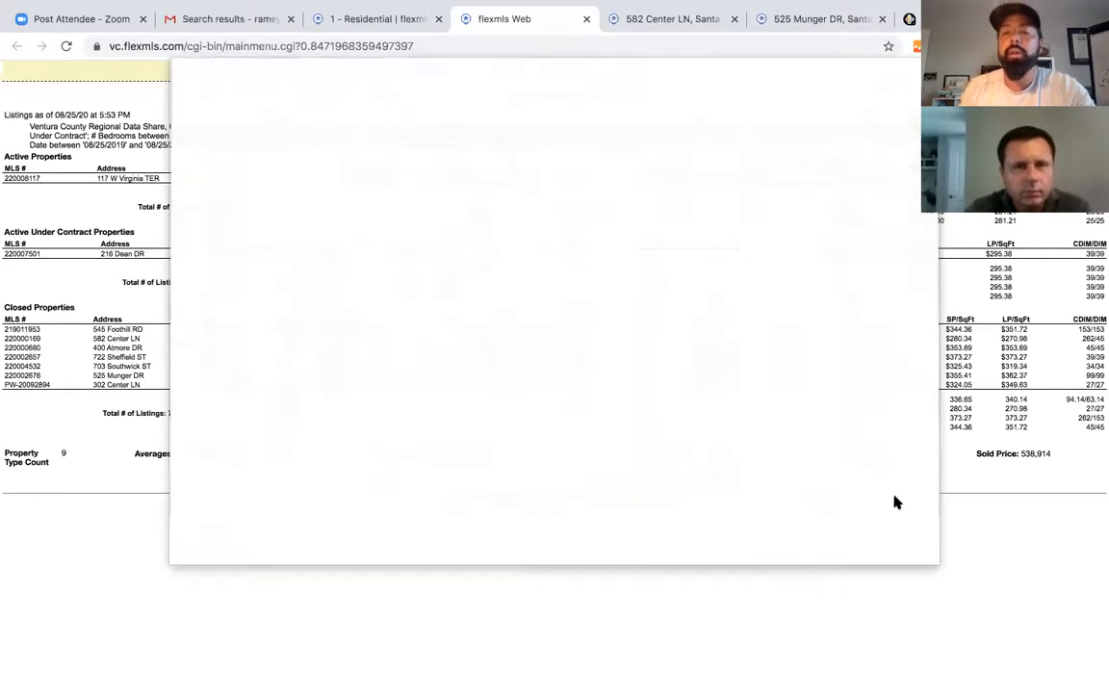
- Print the CMA report on the HP printer
key("super+p")
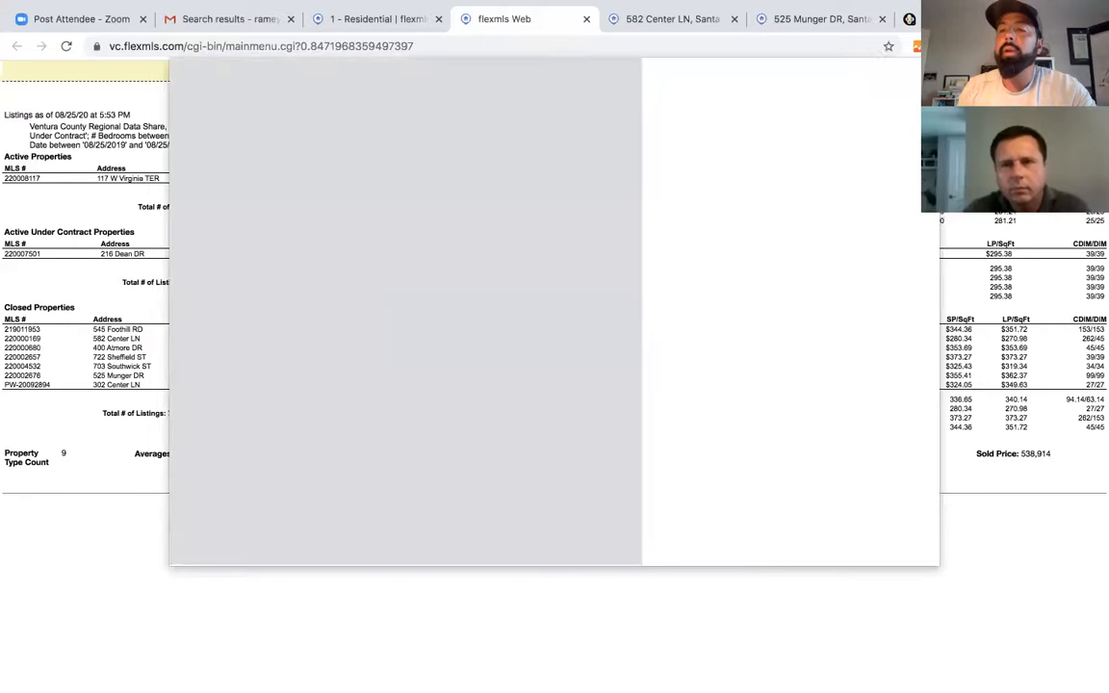
left_click(838, 133)
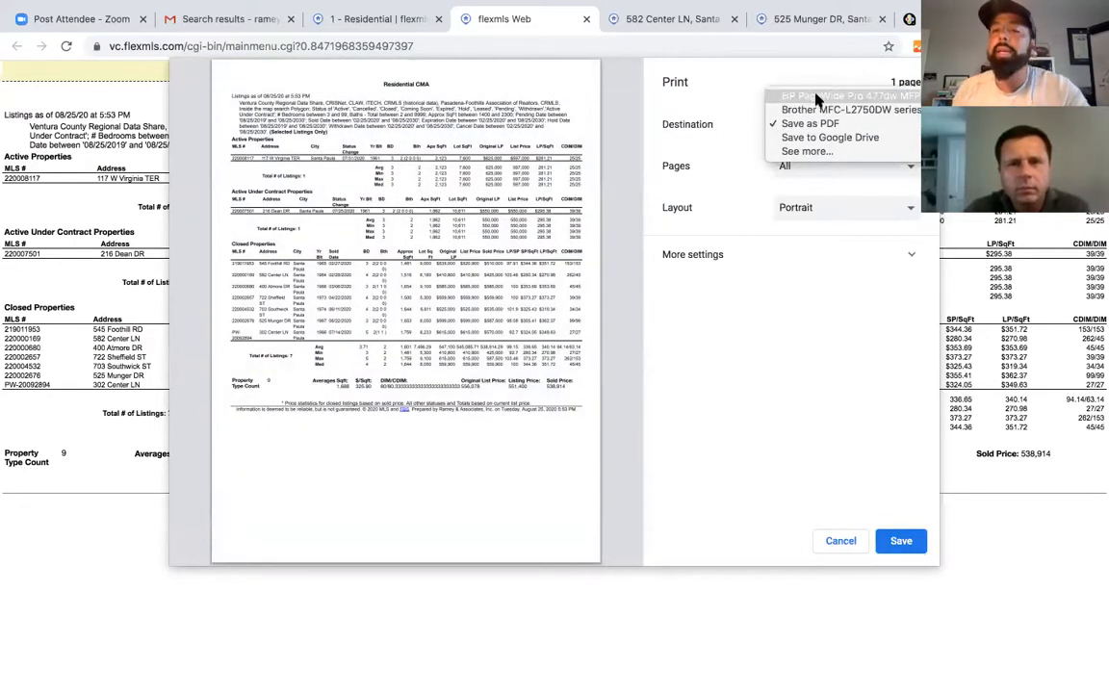
left_click(819, 96)
left_click(901, 542)
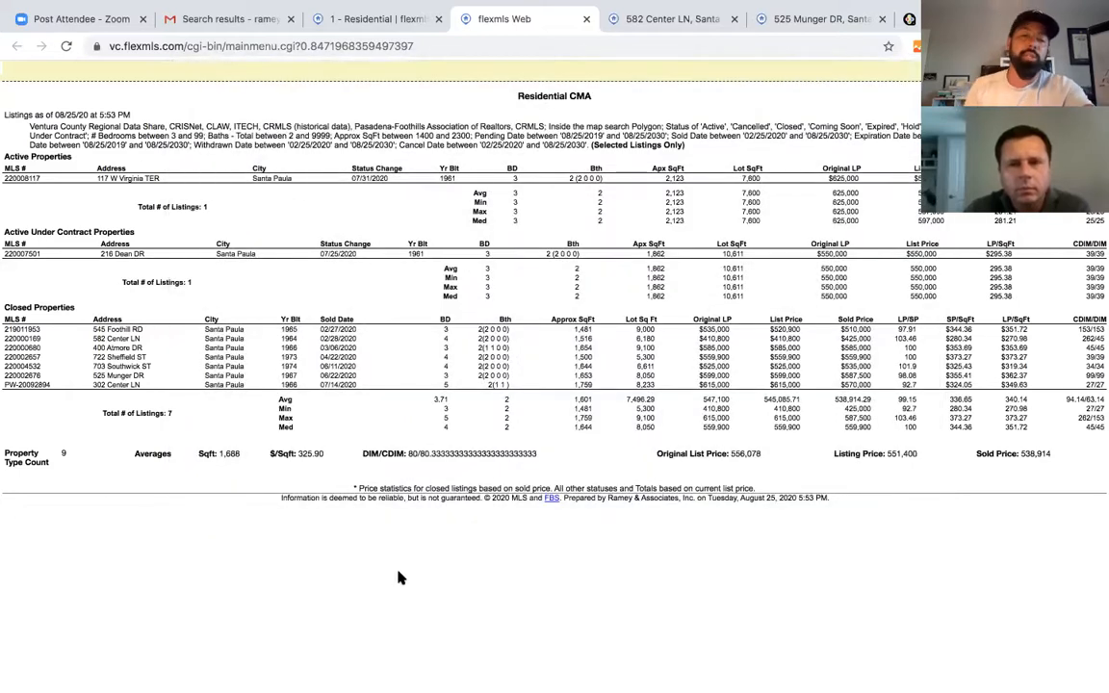
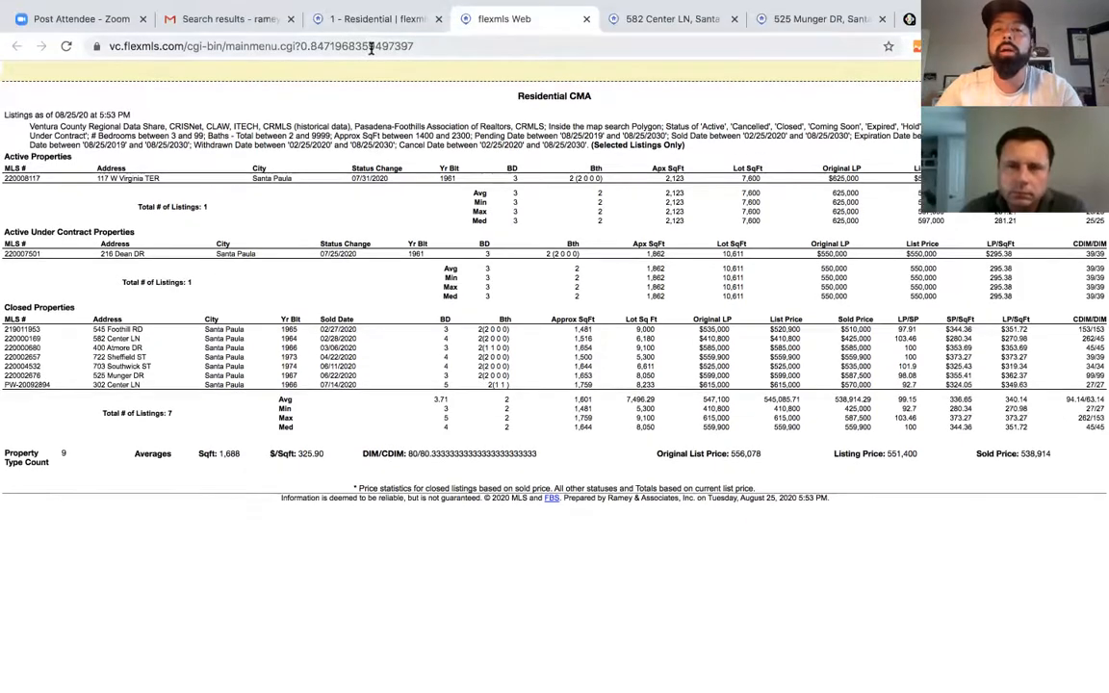
left_click(362, 19)
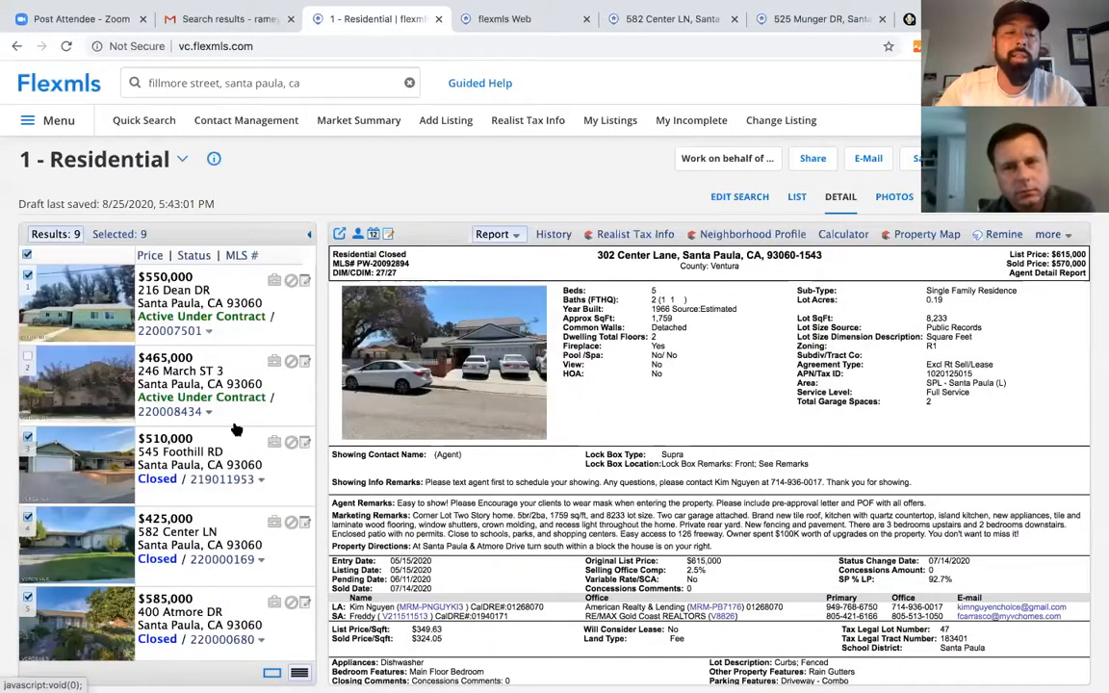
scroll(57, 434, "down", 4)
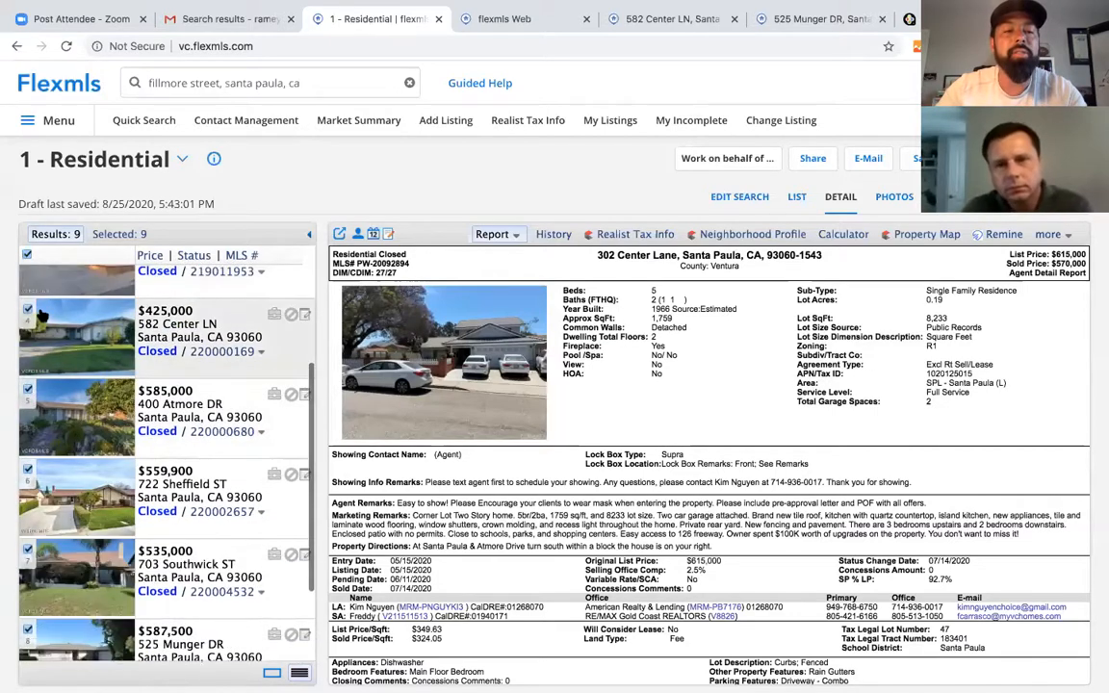
left_click(27, 310)
scroll(95, 424, "down", 3)
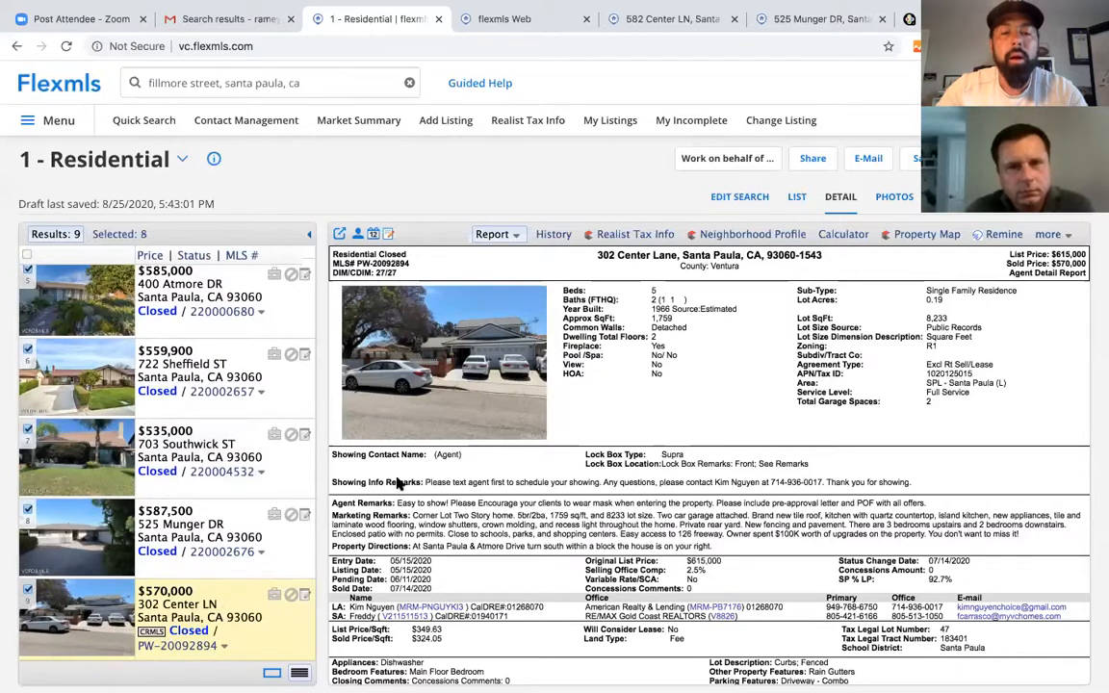
scroll(231, 391, "up", 4)
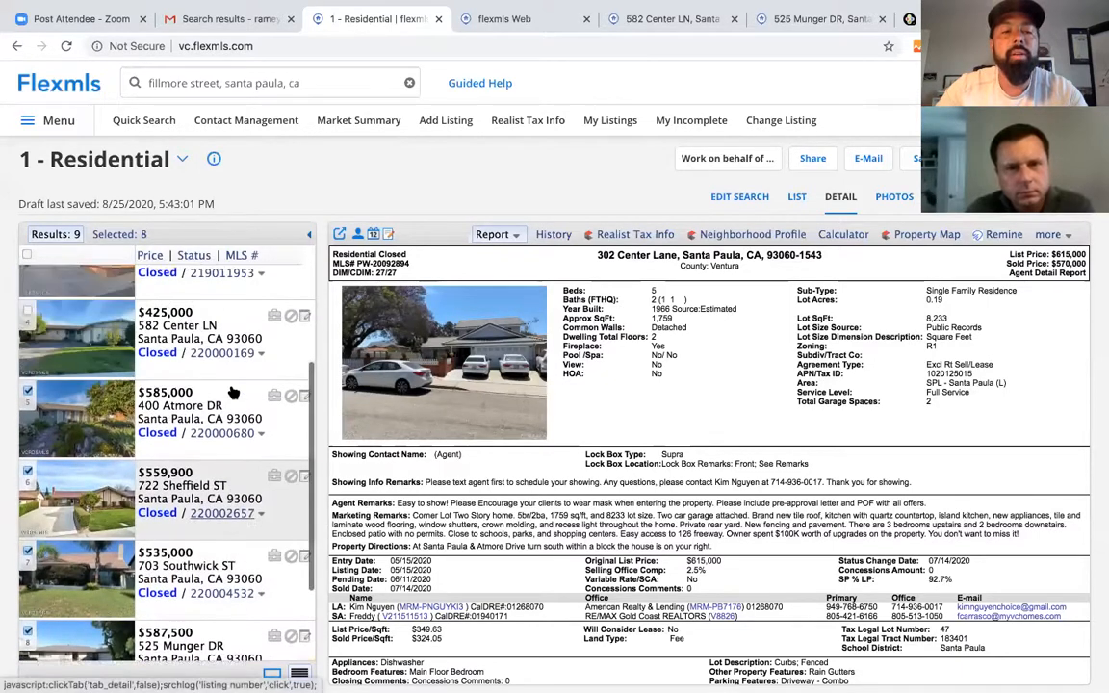
scroll(193, 393, "up", 2)
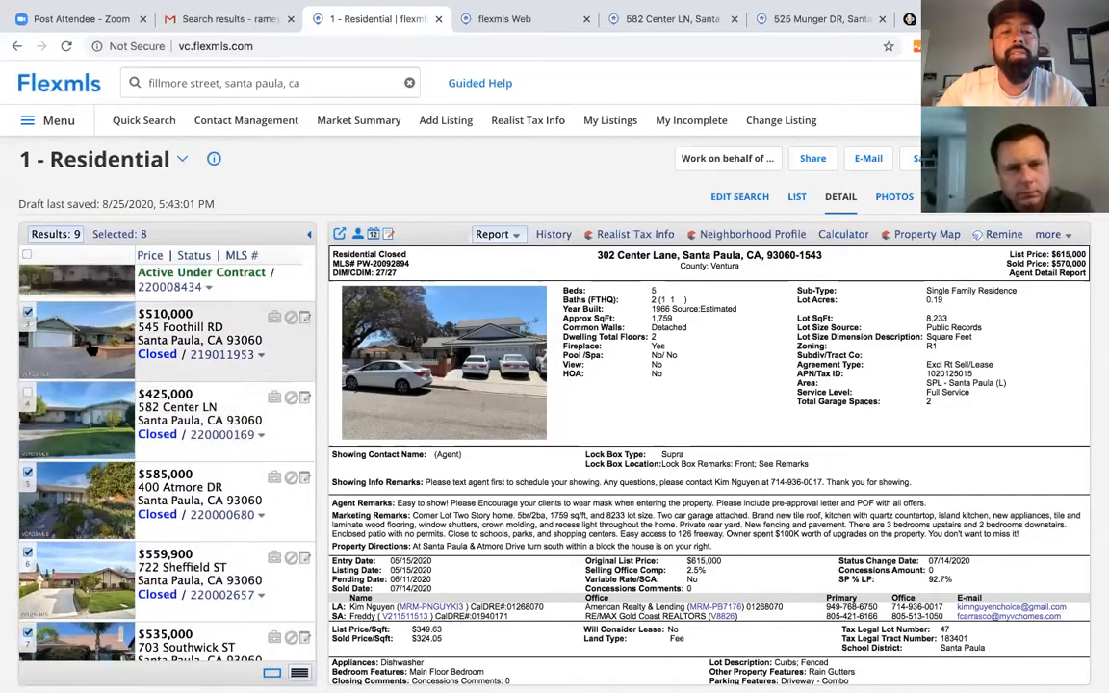
scroll(126, 371, "up", 3)
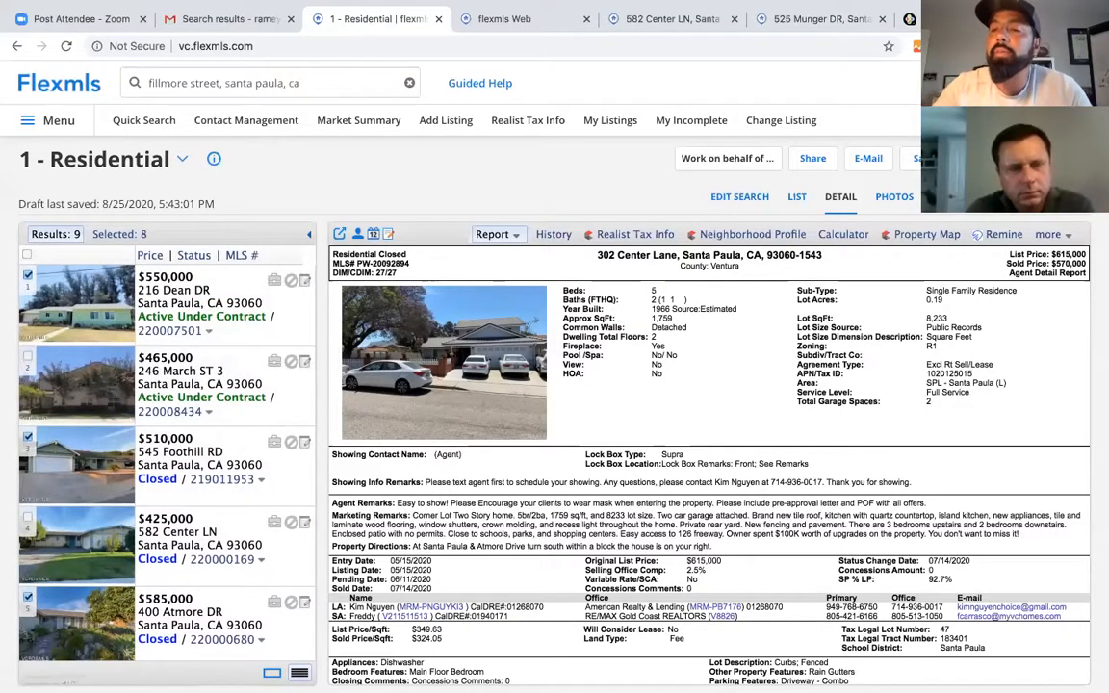
left_click(1027, 159)
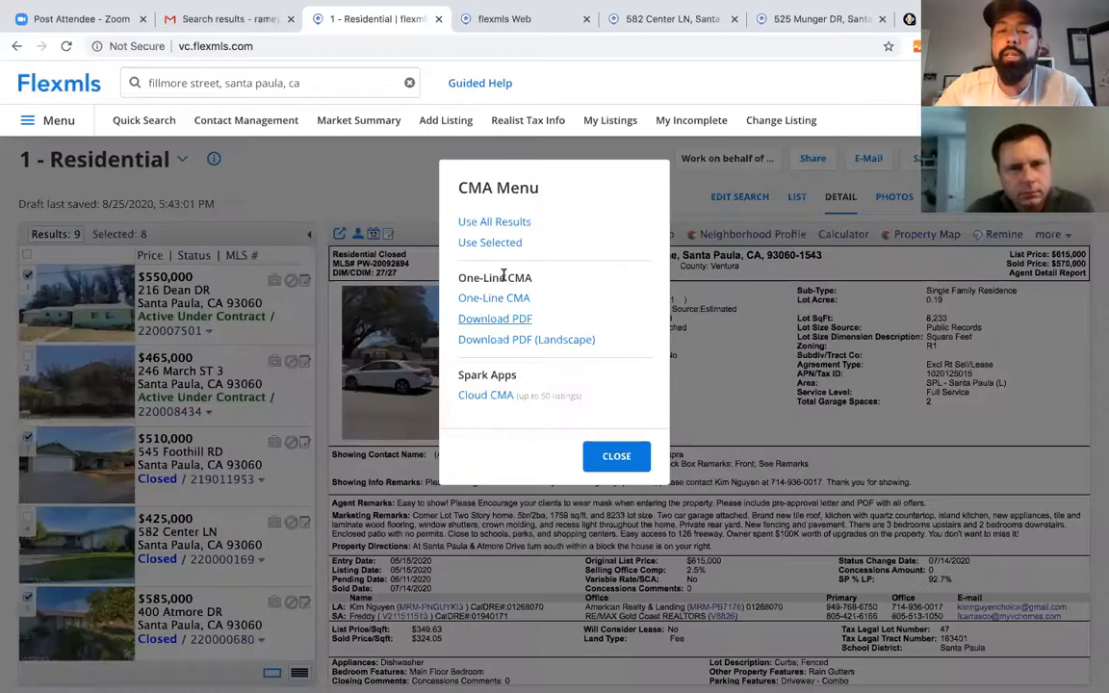
- Start a Cloud CMA report from the selected listings and enter the client's full name
left_click(485, 395)
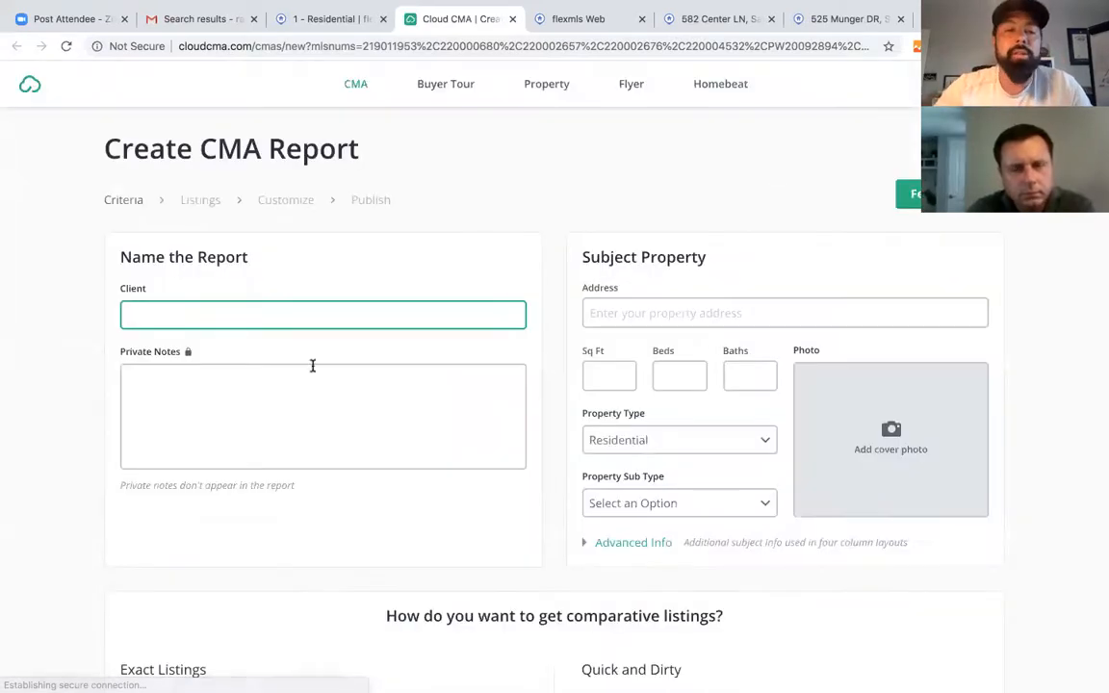
scroll(412, 410, "down", 5)
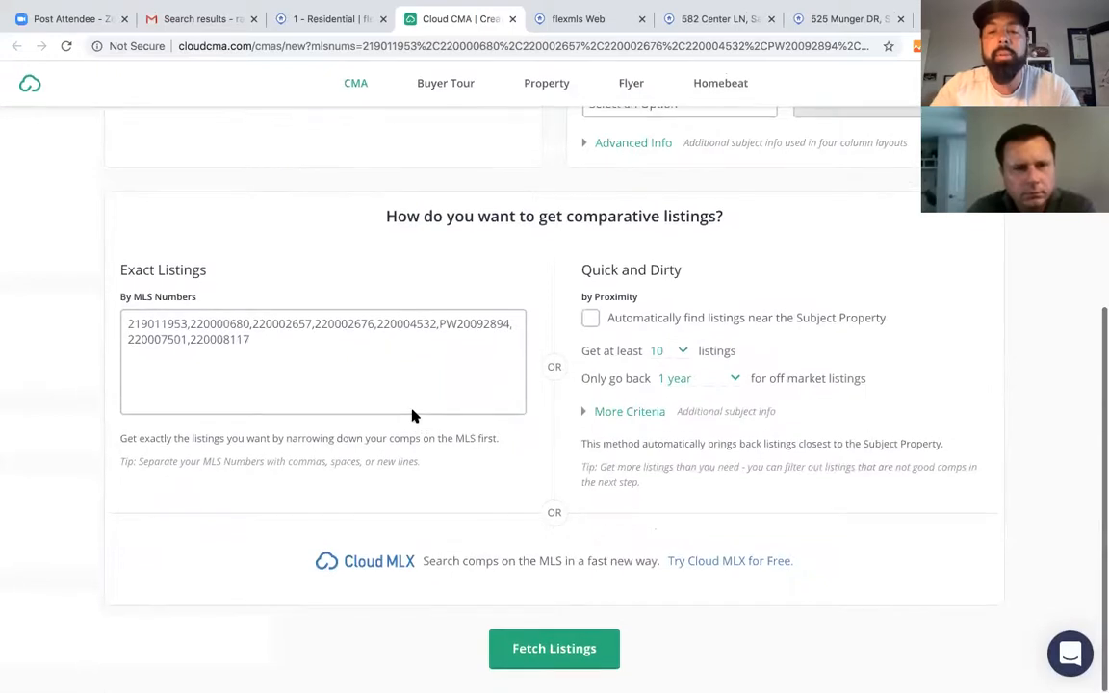
scroll(451, 319, "up", 5)
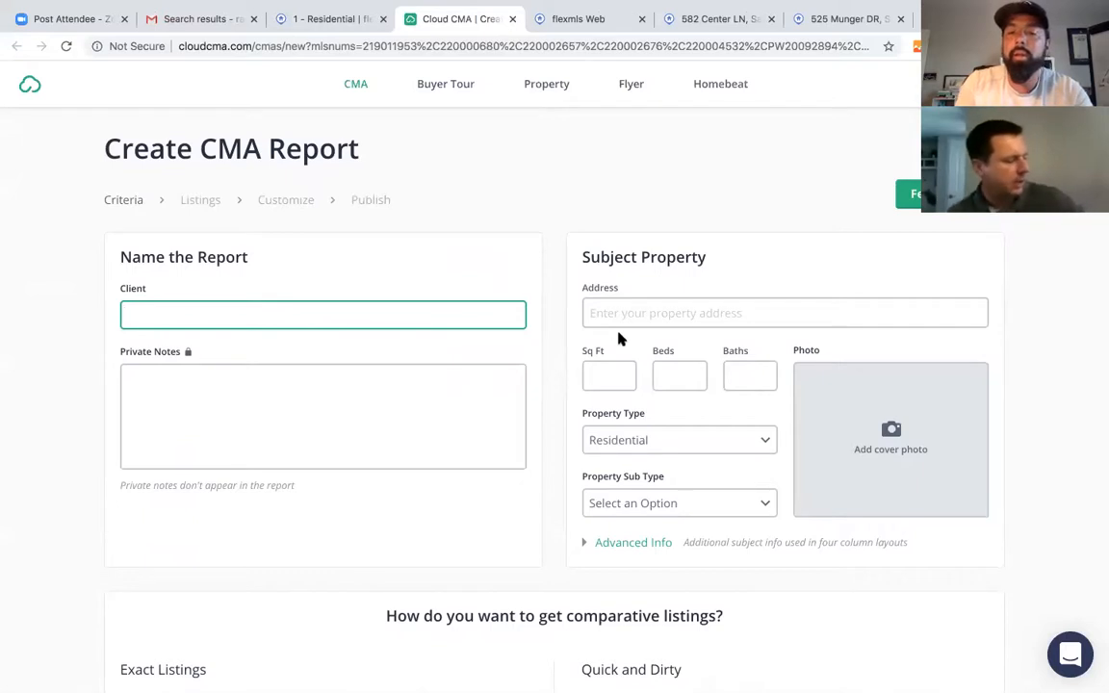
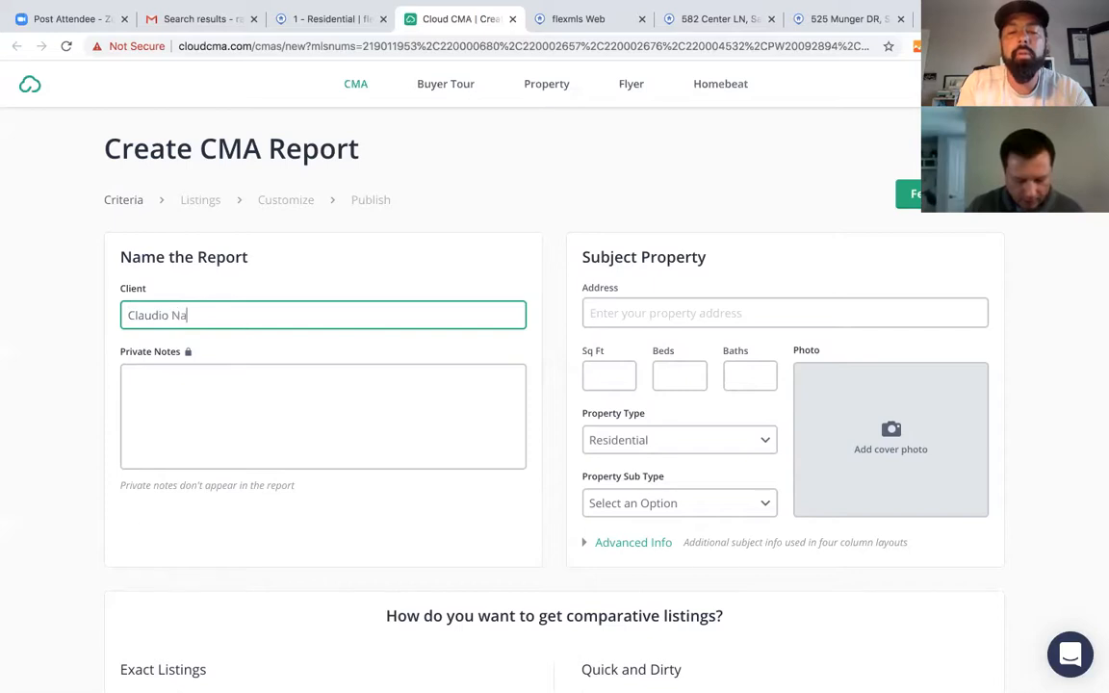
left_click(617, 310)
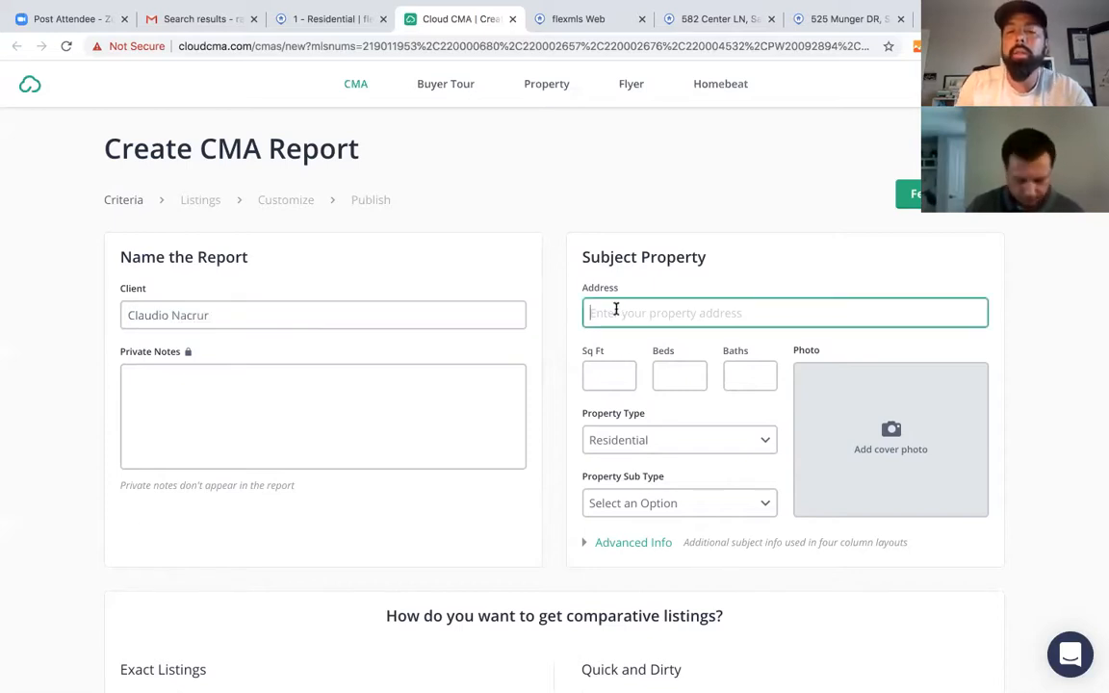
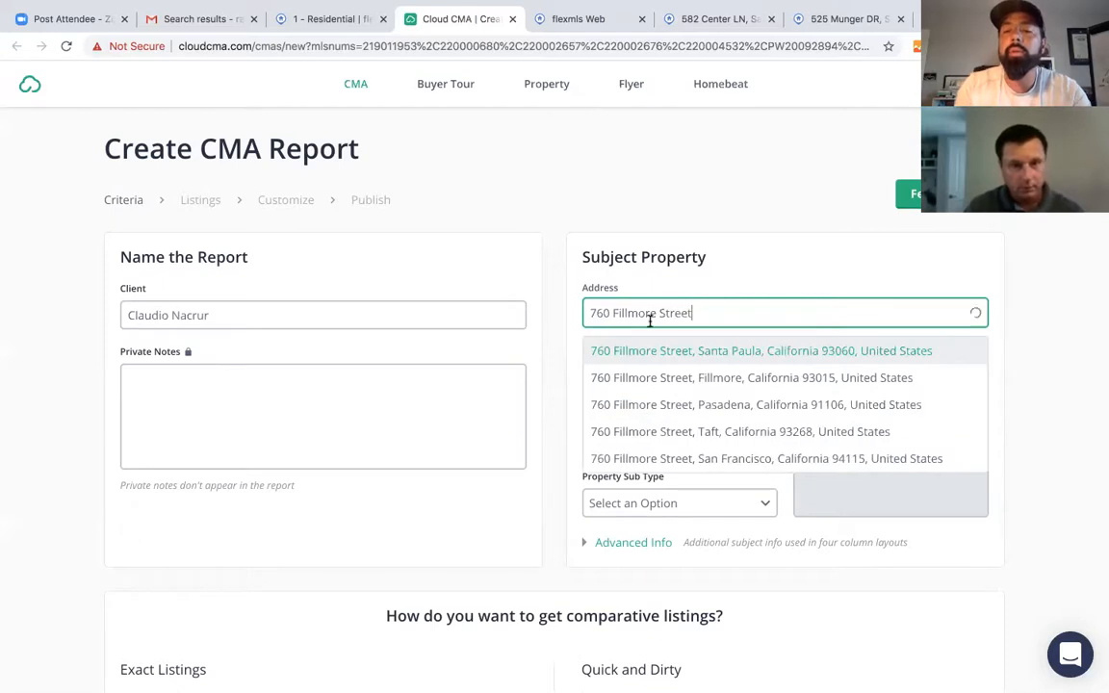
left_click(715, 352)
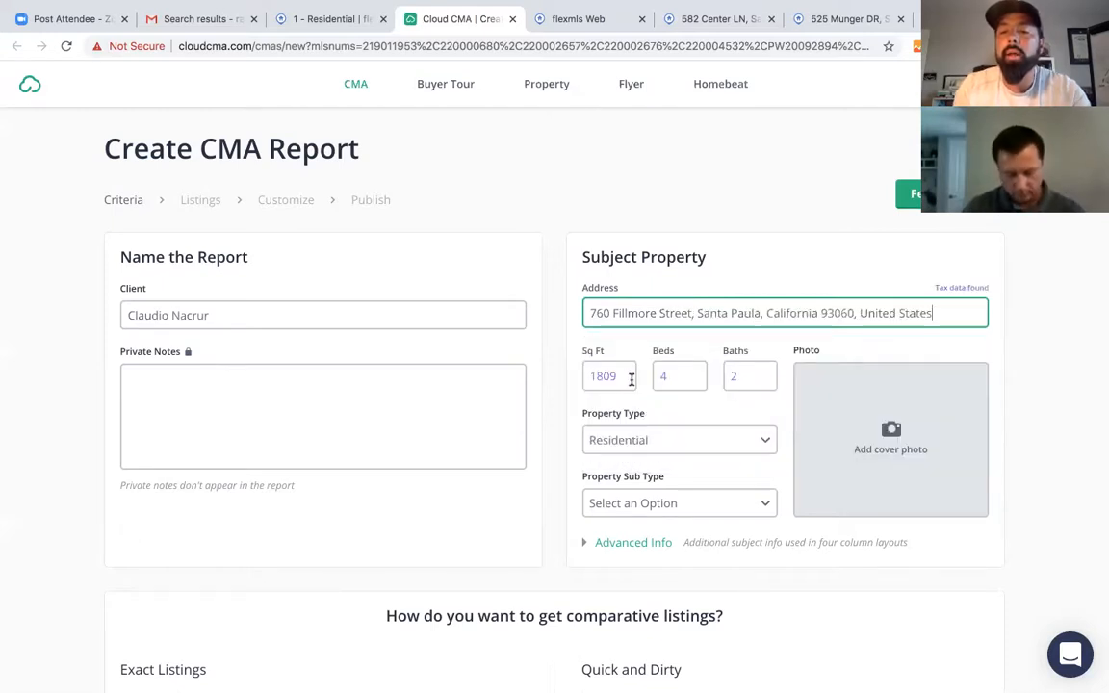
scroll(718, 429, "down", 1)
scroll(719, 426, "down", 1)
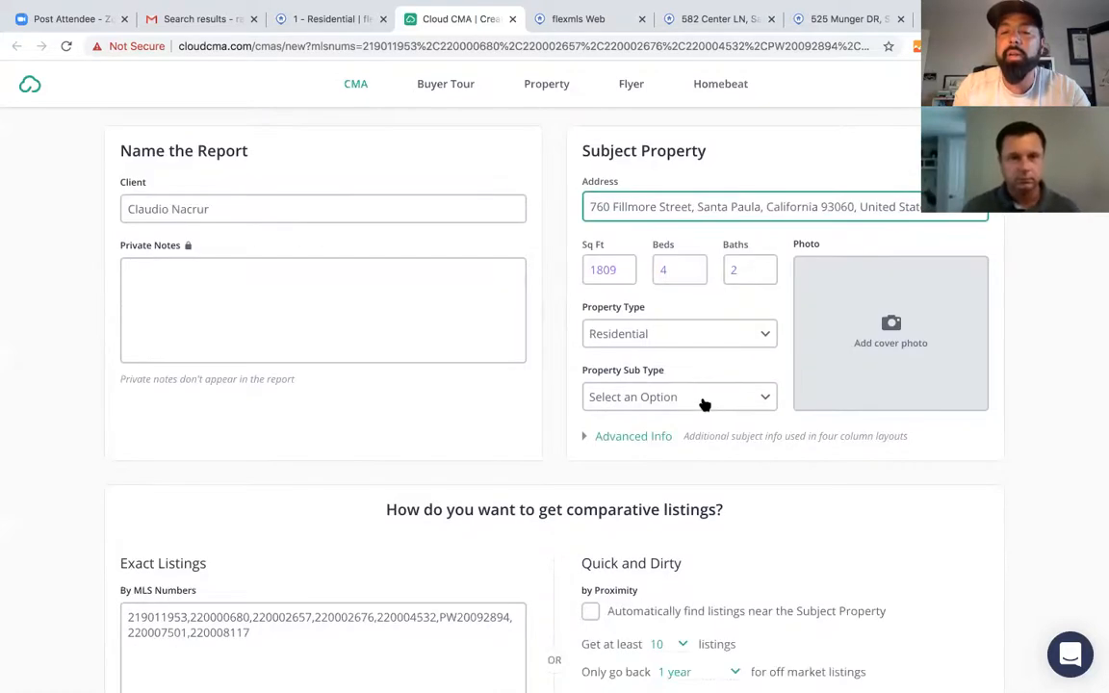
- Set the property sub type to Single Family Residence
left_click(703, 399)
scroll(647, 540, "down", 5)
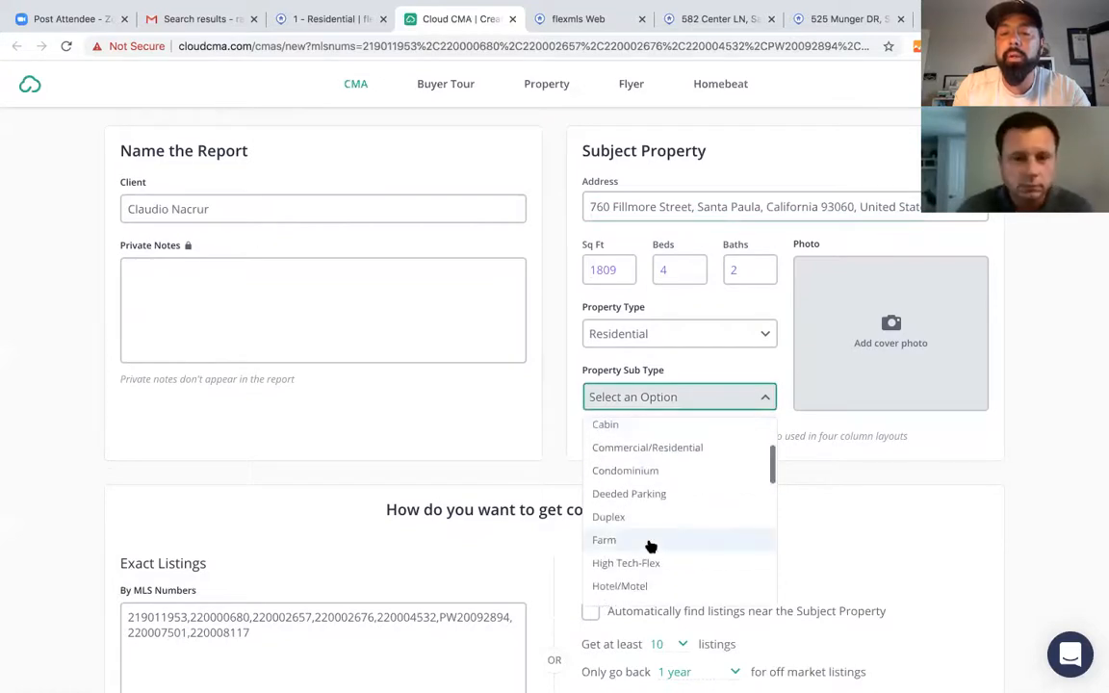
scroll(654, 531, "down", 4)
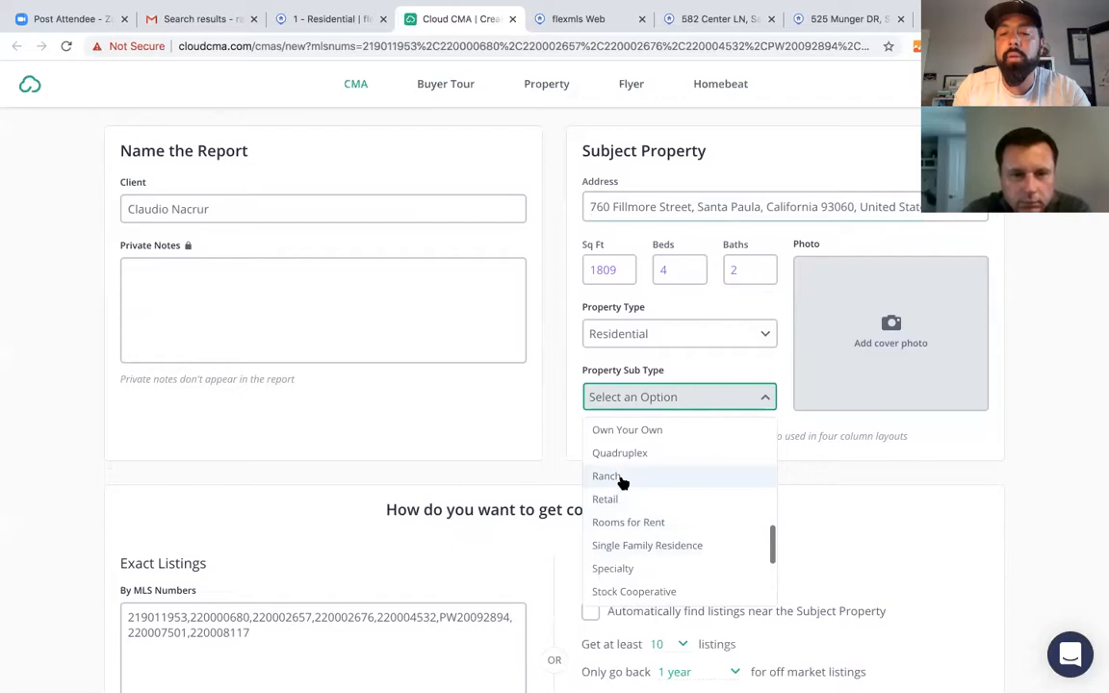
left_click(617, 545)
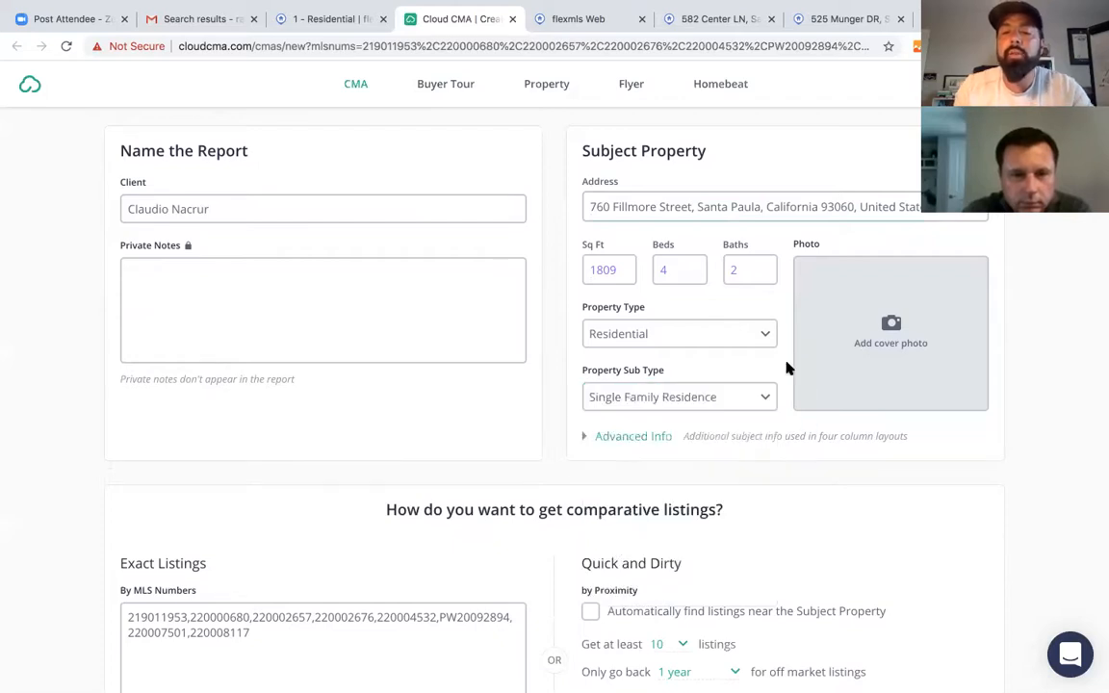
scroll(710, 545, "down", 3)
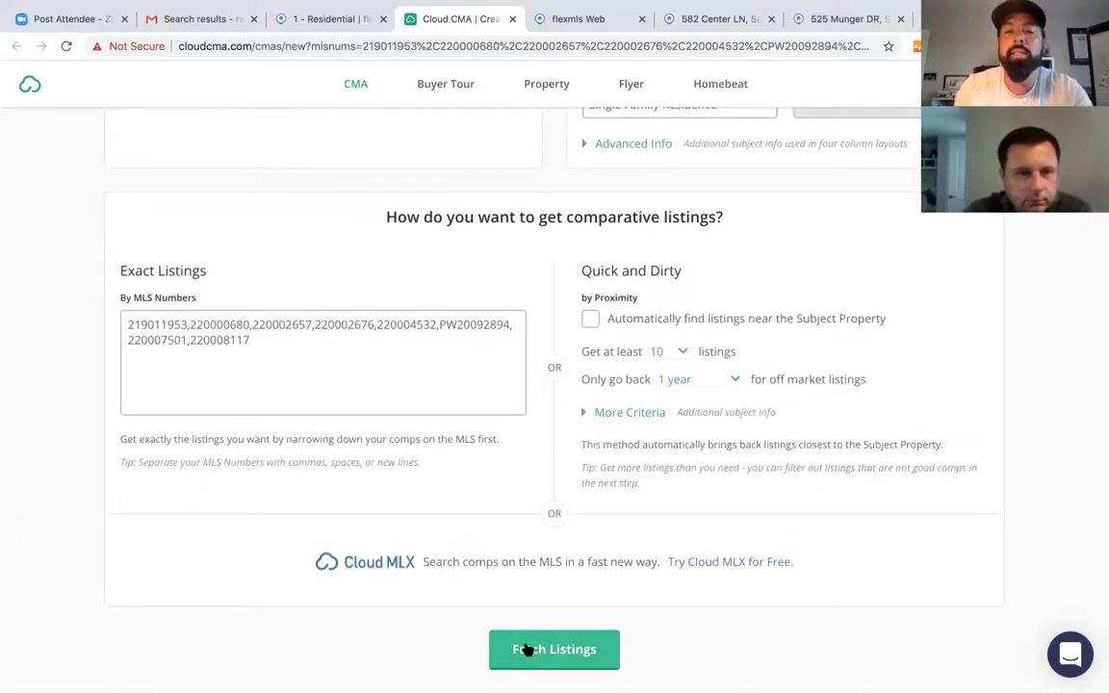
scroll(505, 401, "up", 5)
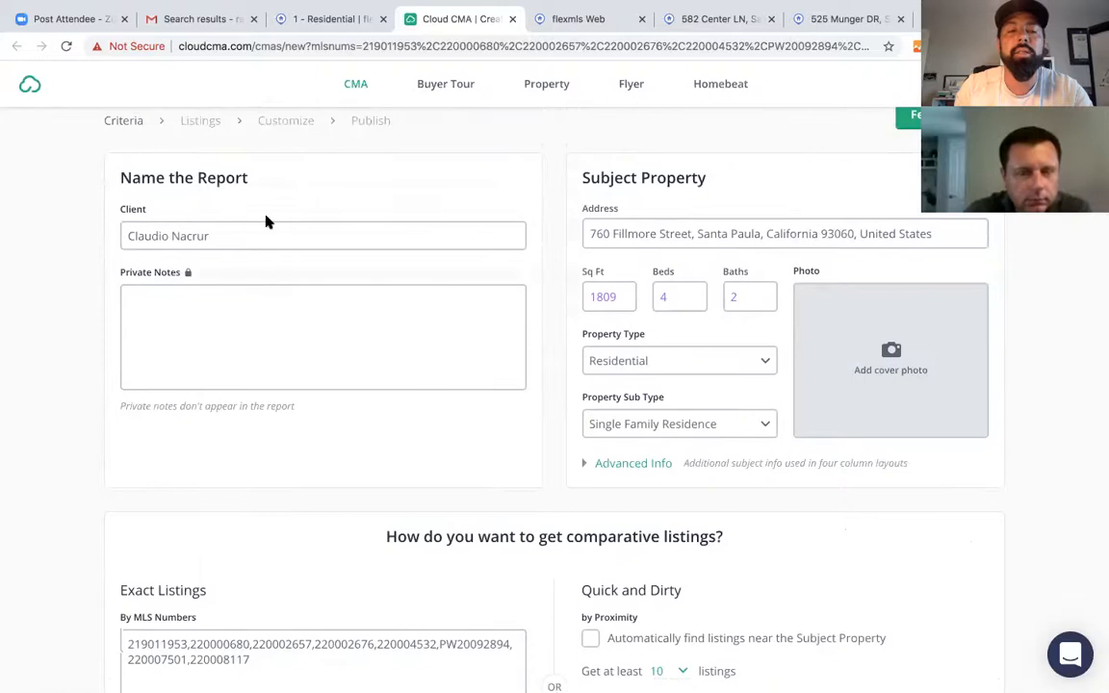
scroll(441, 381, "down", 5)
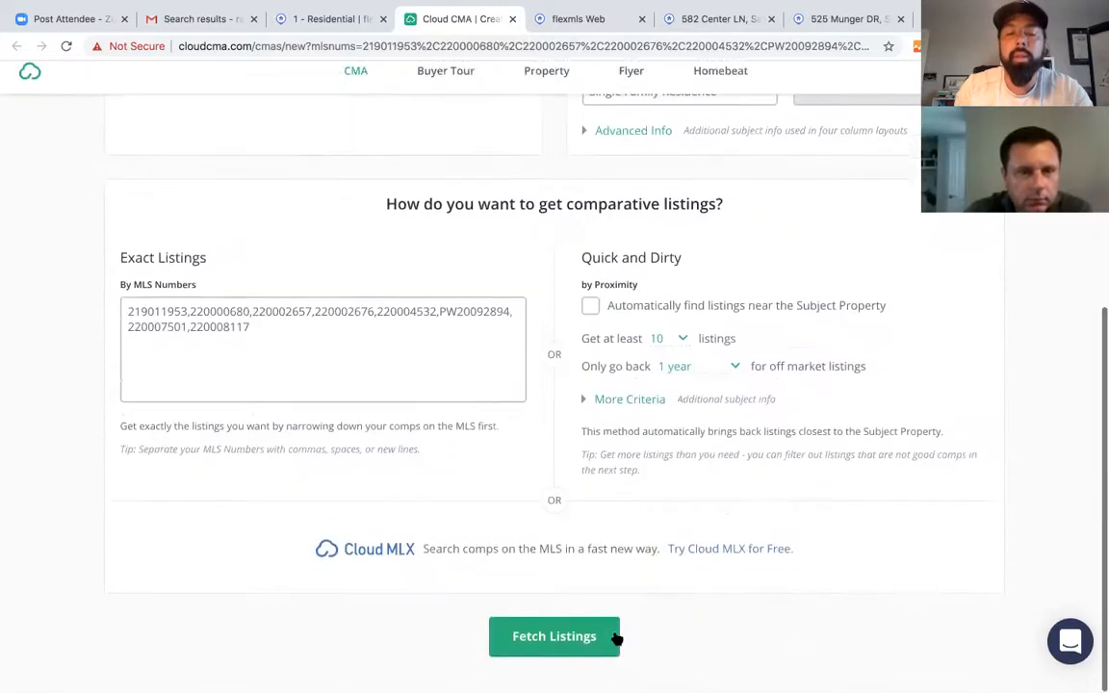
- Load and review the eight comparable listings at a $564,950 median, then proceed to Customize Report
left_click(565, 651)
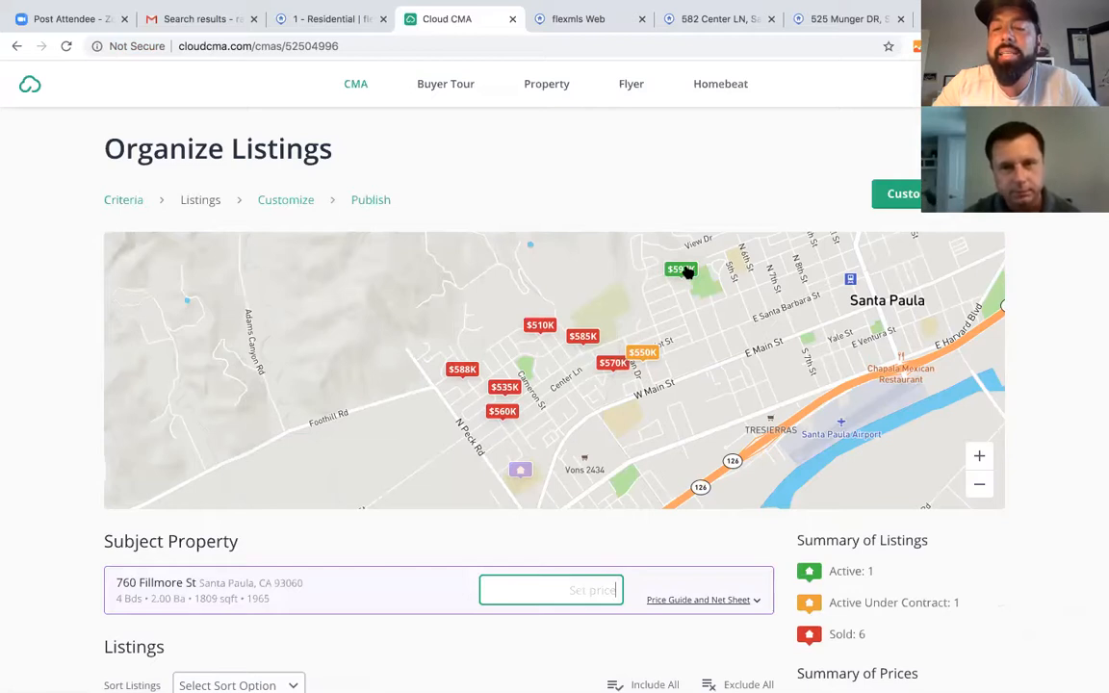
scroll(861, 590, "down", 5)
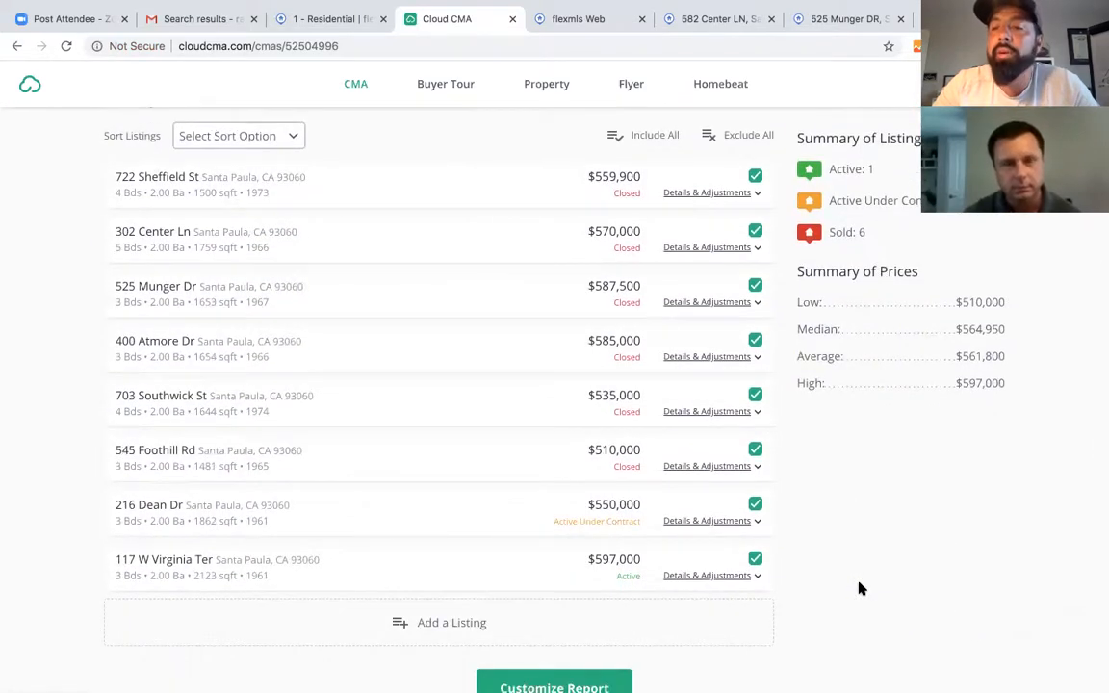
scroll(862, 590, "up", 1)
scroll(862, 590, "down", 3)
scroll(862, 590, "up", 3)
scroll(862, 589, "up", 3)
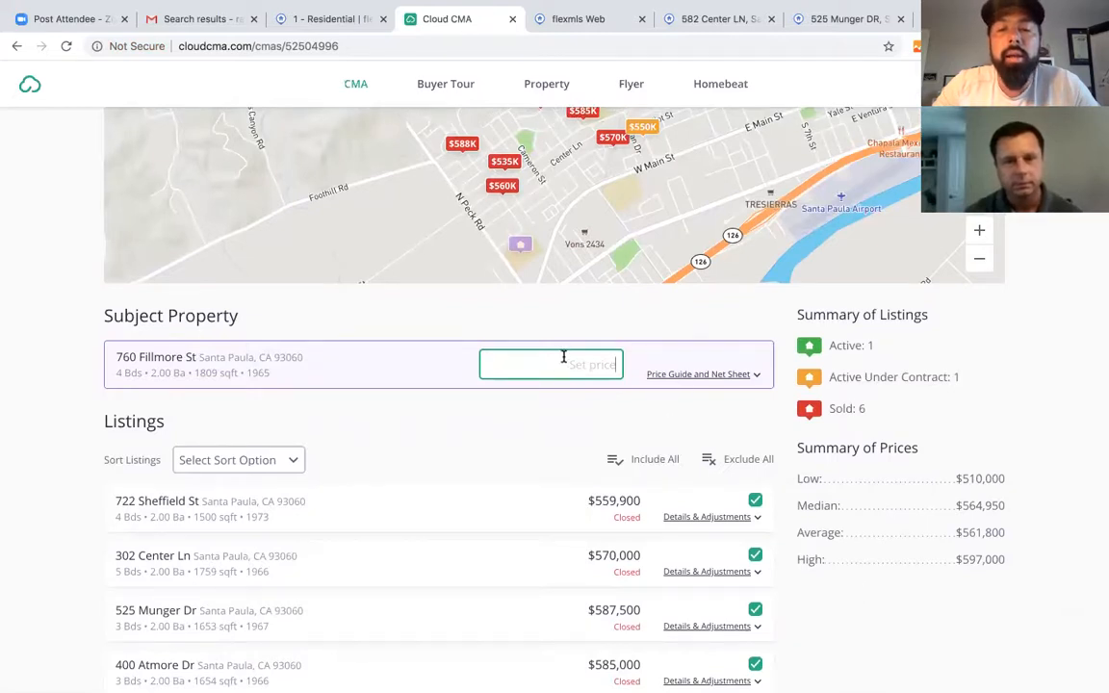
scroll(634, 431, "down", 2)
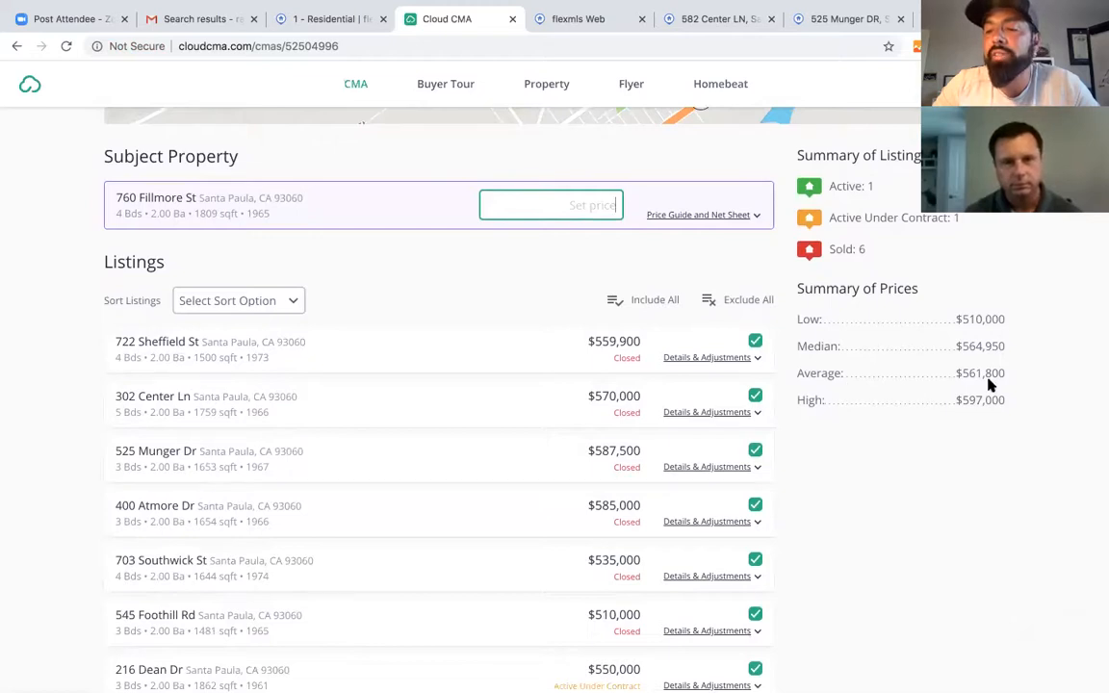
scroll(971, 482, "down", 3)
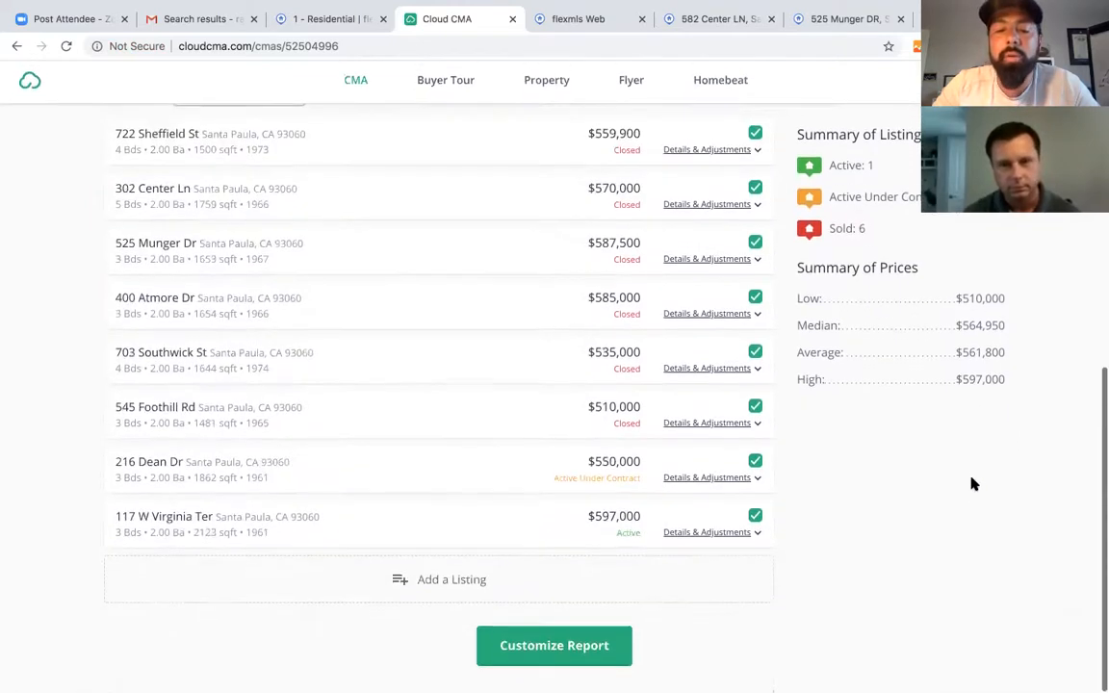
scroll(970, 482, "up", 3)
scroll(971, 483, "up", 2)
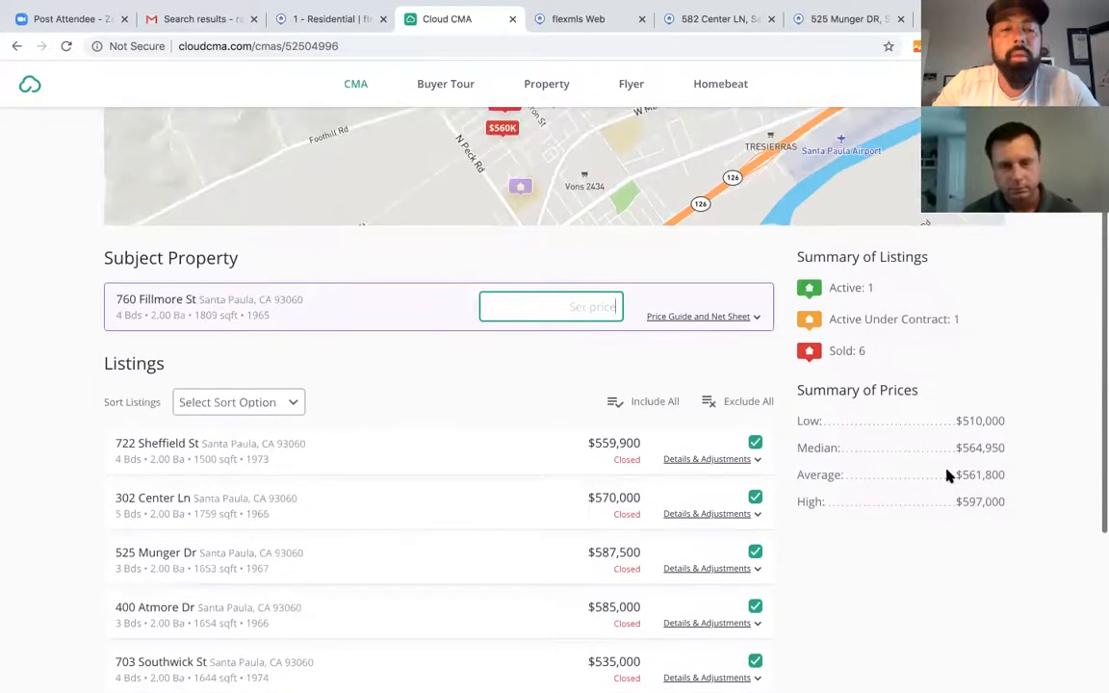
scroll(949, 476, "up", 3)
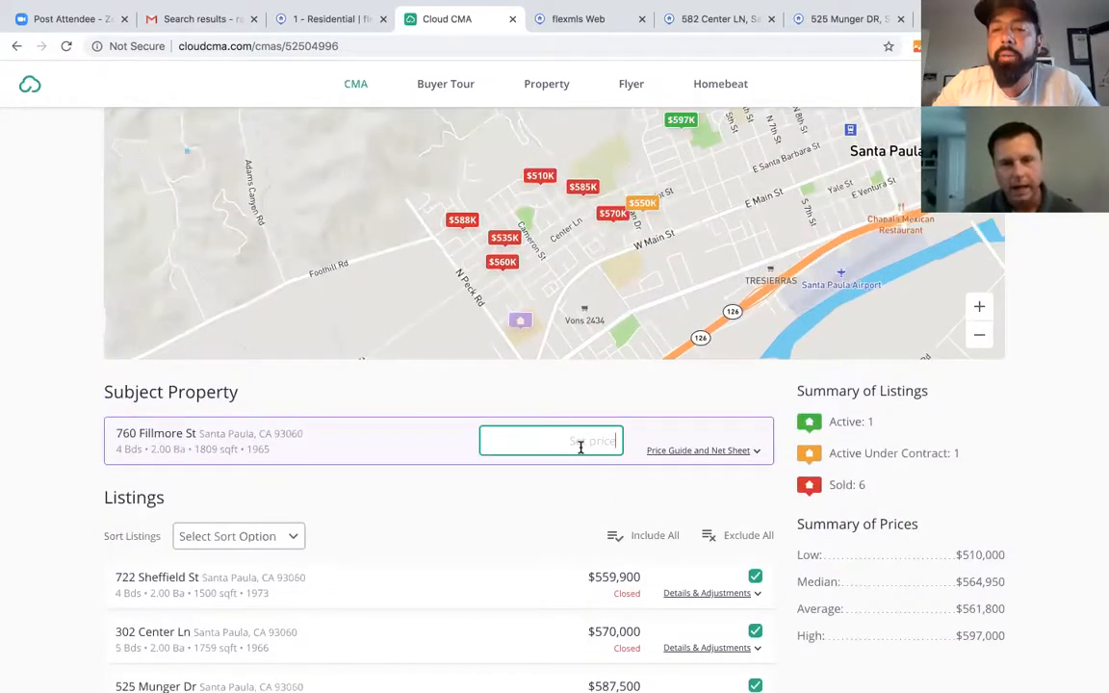
scroll(631, 470, "up", 2)
scroll(631, 470, "down", 2)
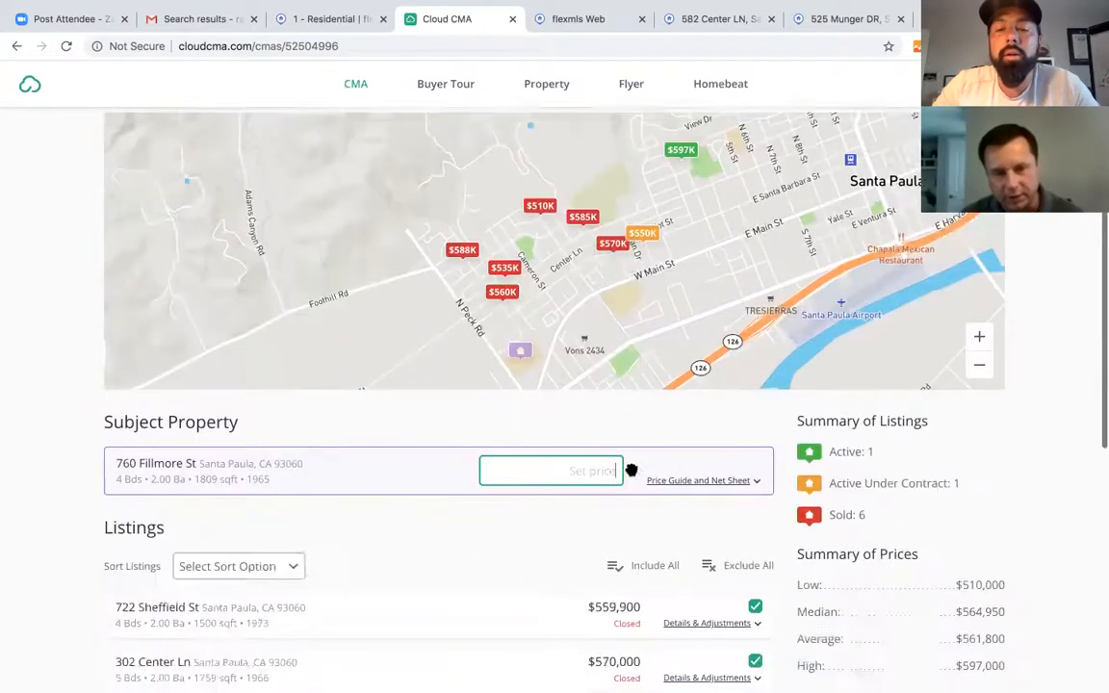
scroll(632, 470, "down", 5)
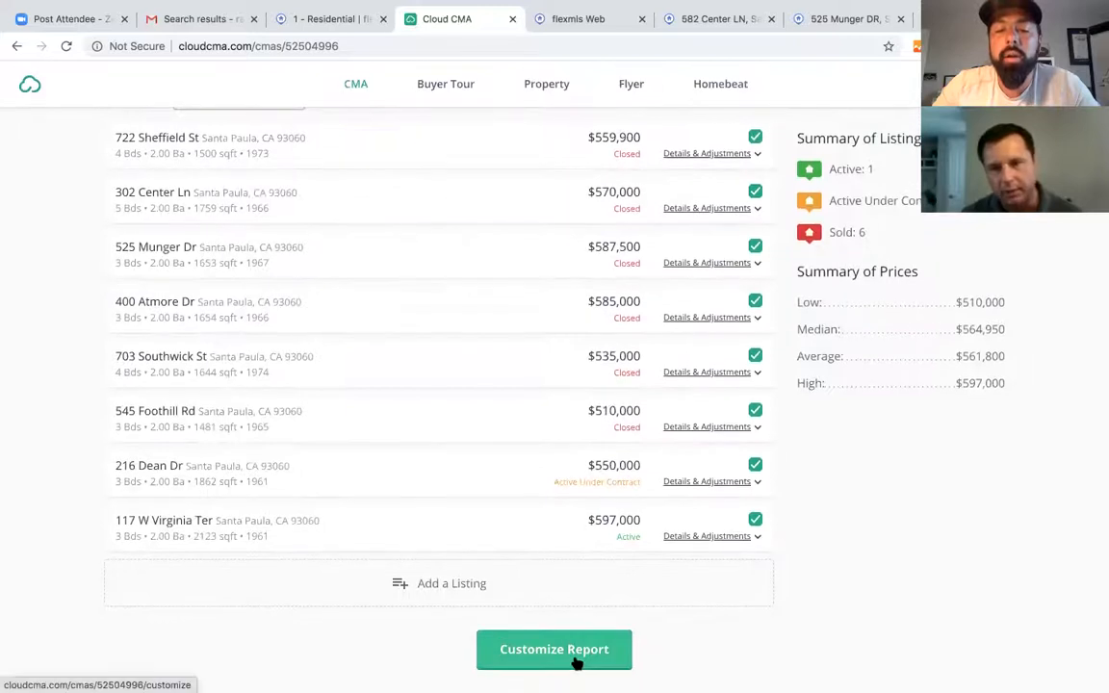
scroll(615, 562, "up", 8)
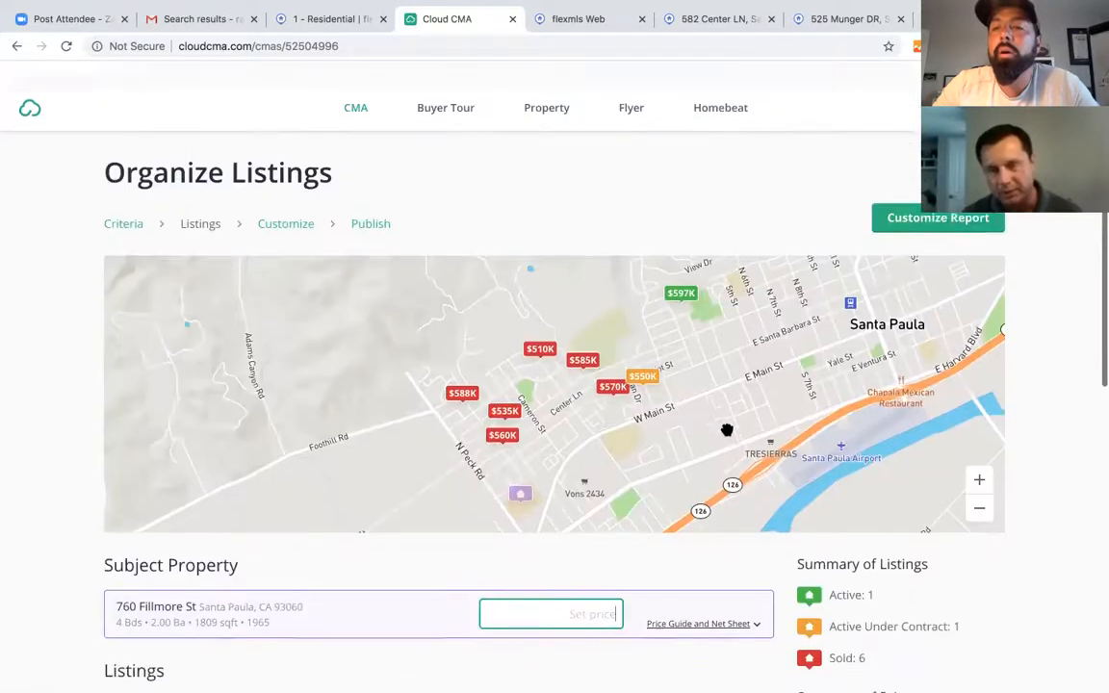
left_click(942, 200)
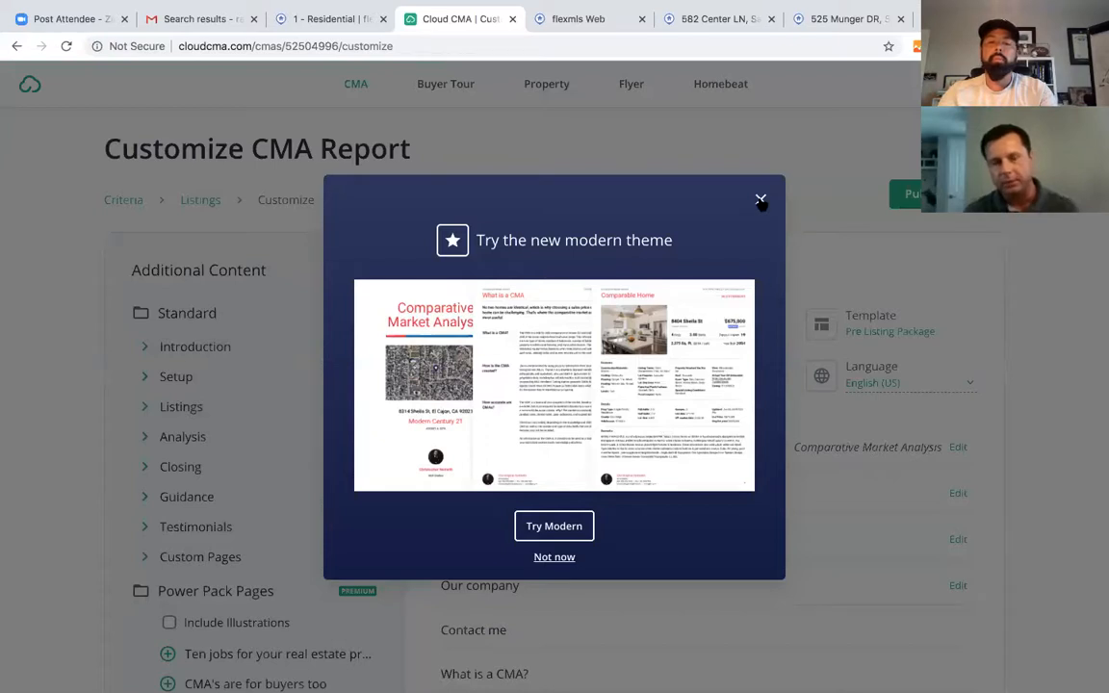
- Apply the Modern Red & Blue theme to the report
left_click(556, 533)
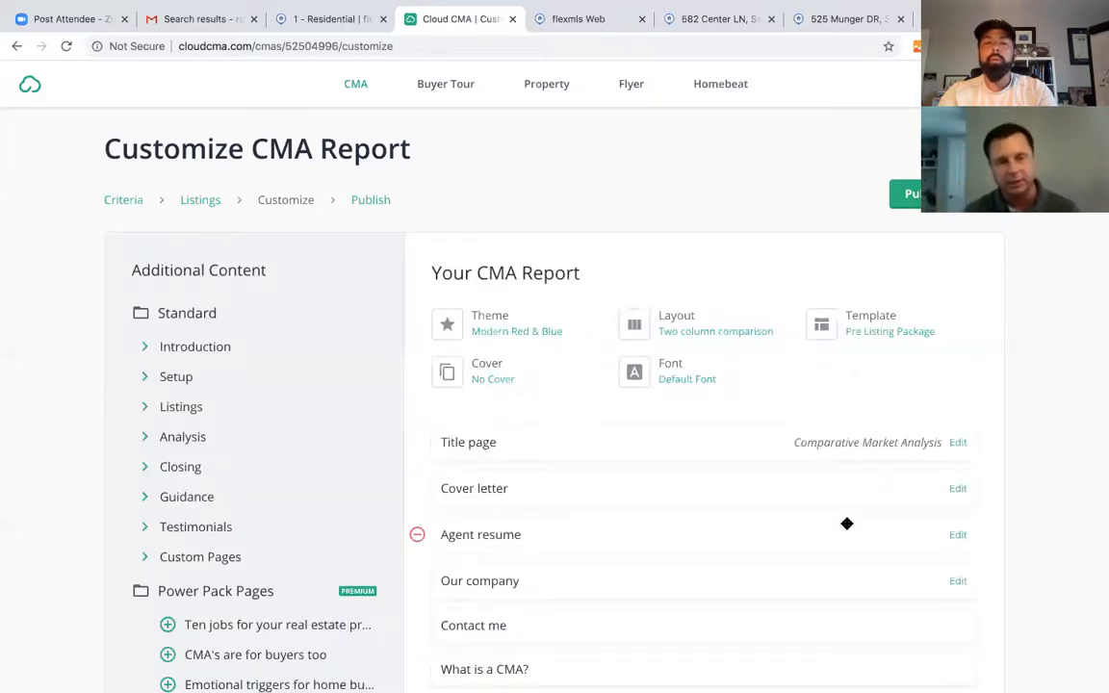
scroll(846, 523, "down", 3)
scroll(846, 522, "down", 5)
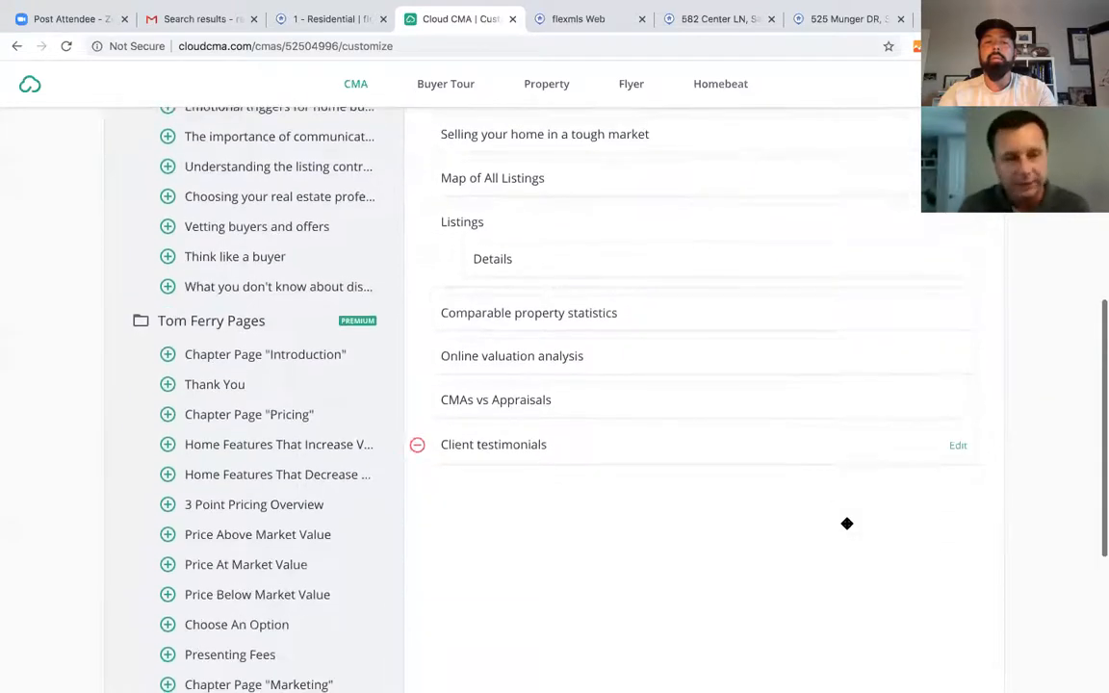
scroll(846, 529, "up", 5)
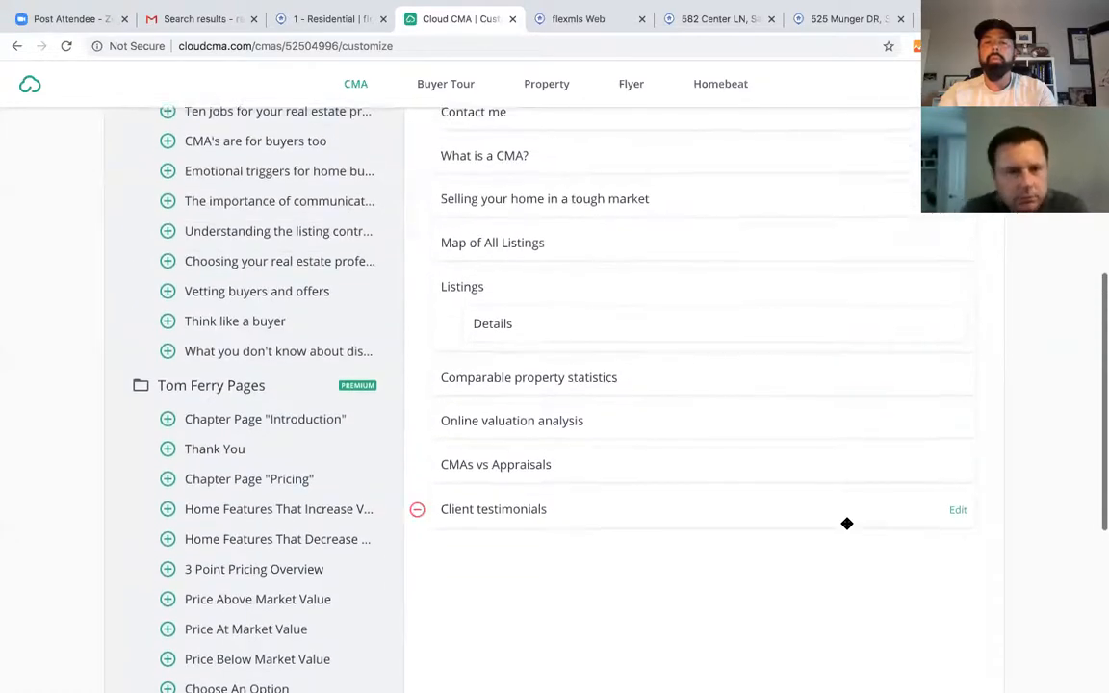
scroll(846, 524, "up", 1)
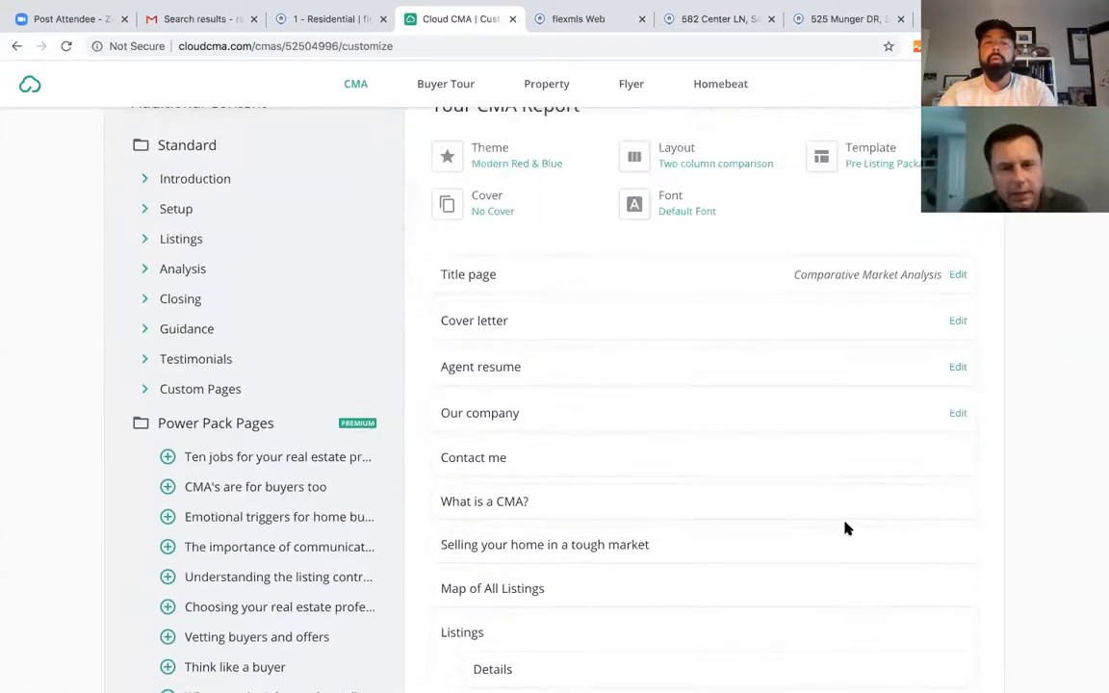
scroll(847, 528, "down", 1)
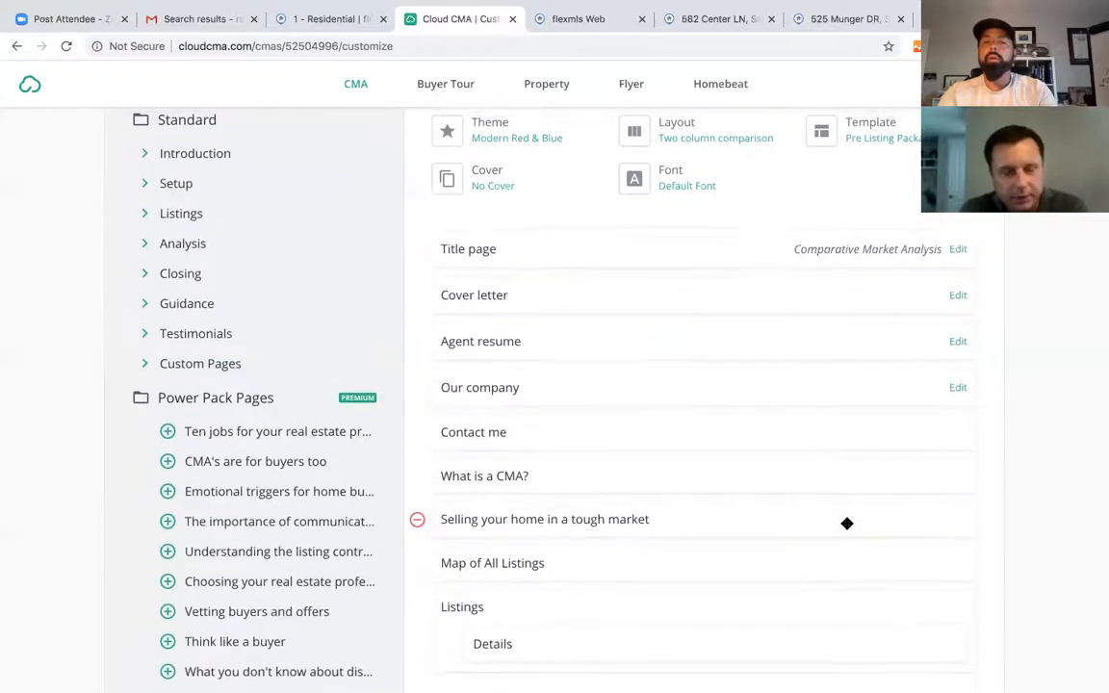
scroll(846, 524, "up", 1)
scroll(847, 527, "down", 9)
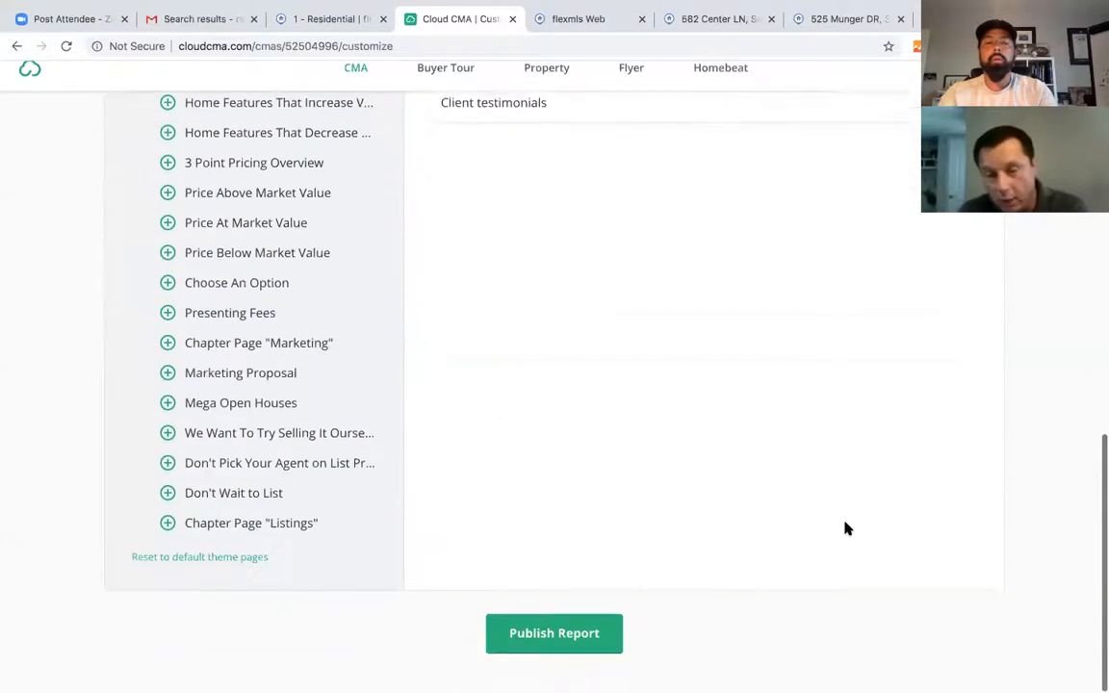
left_click(581, 657)
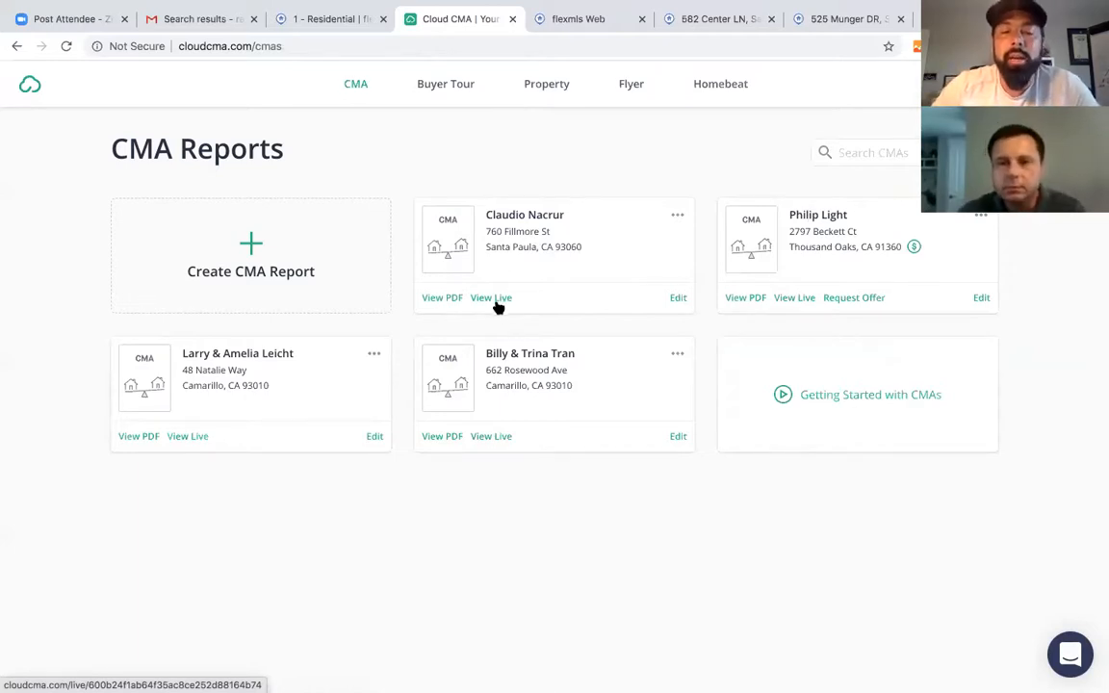
left_click(435, 298)
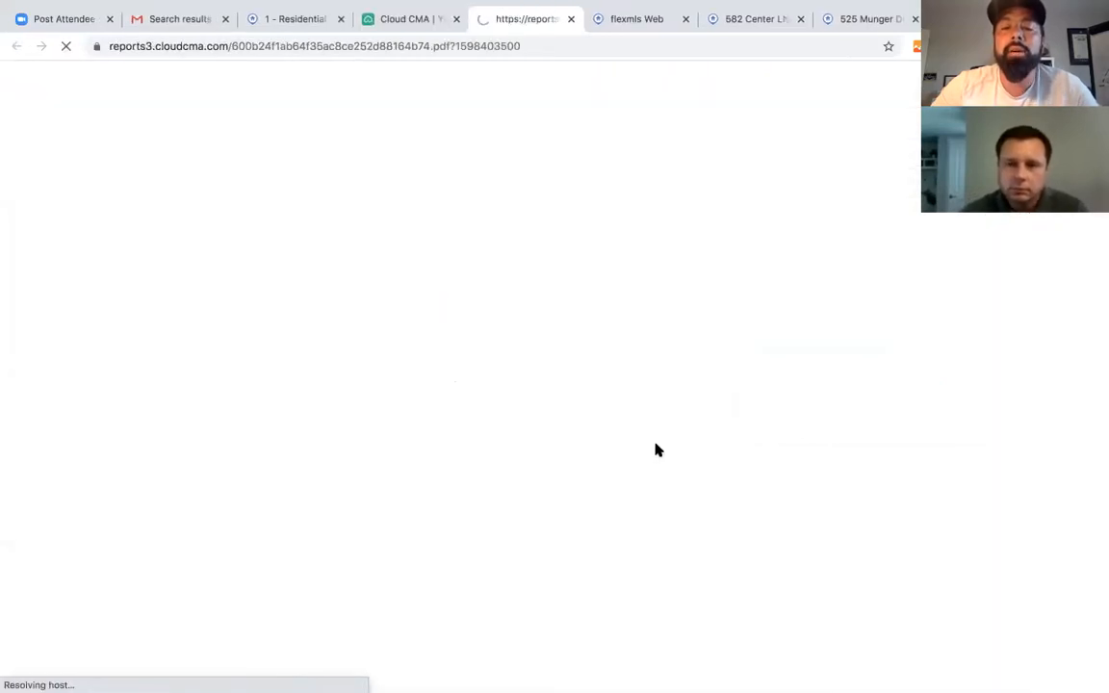
scroll(697, 563, "down", 10)
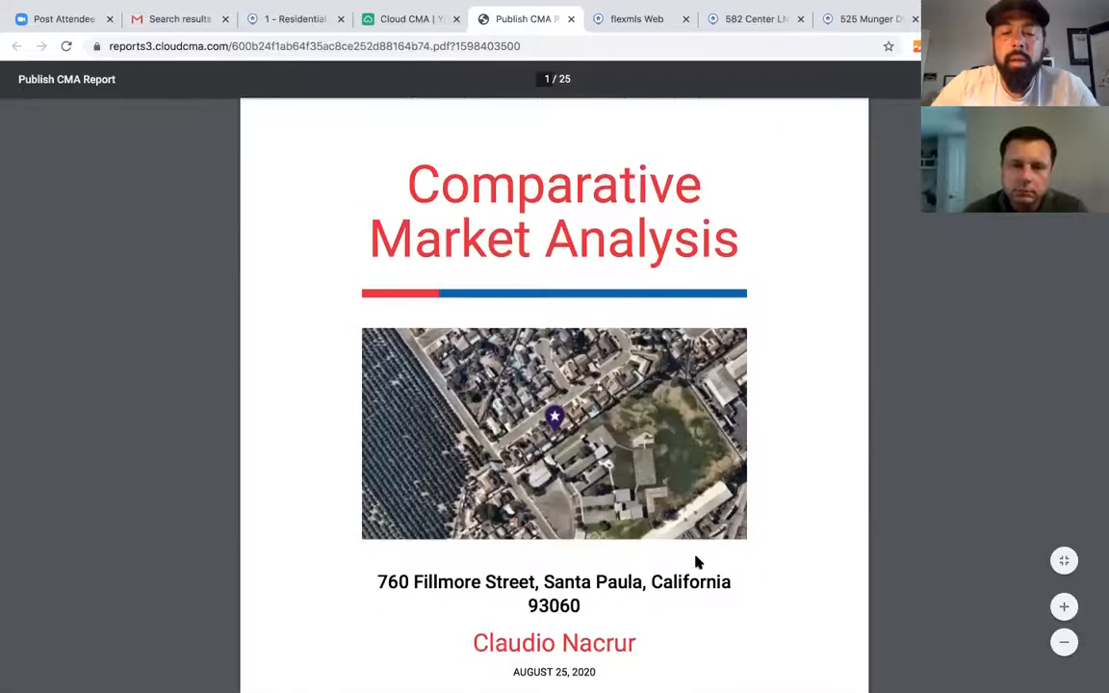
scroll(697, 563, "down", 12)
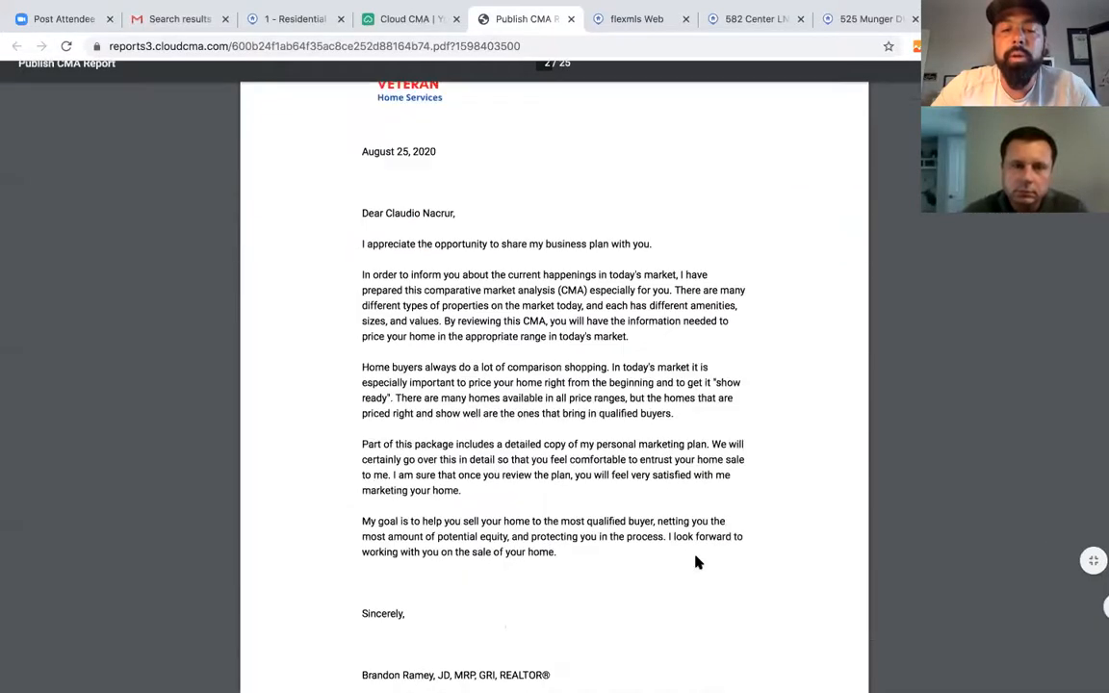
scroll(698, 562, "down", 10)
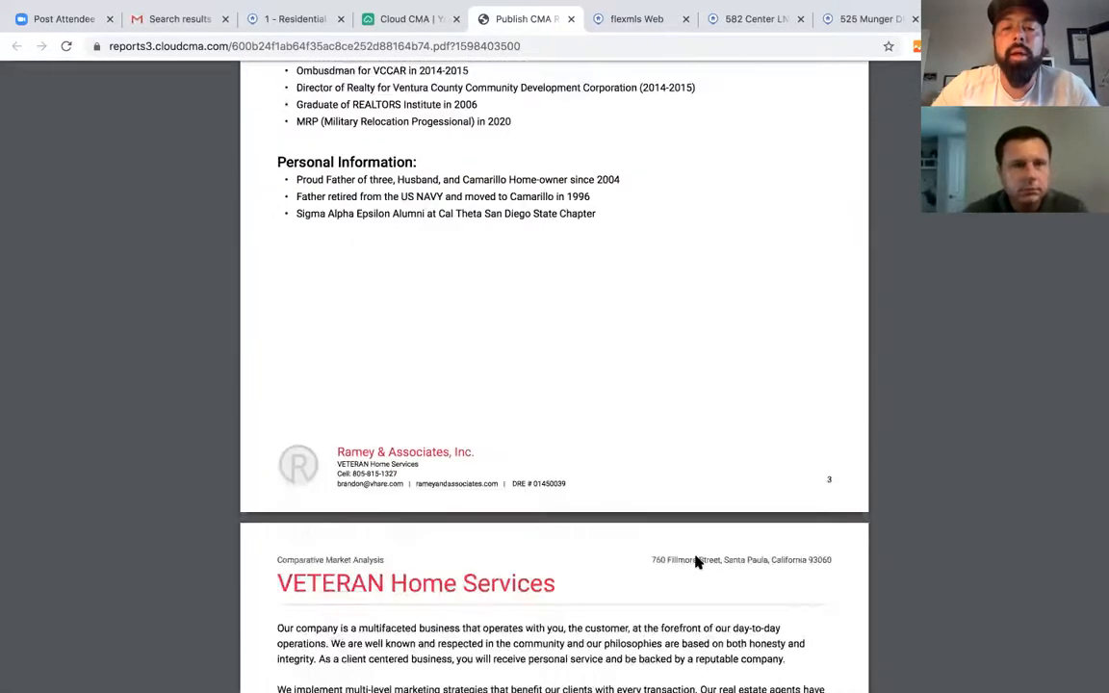
scroll(697, 563, "down", 15)
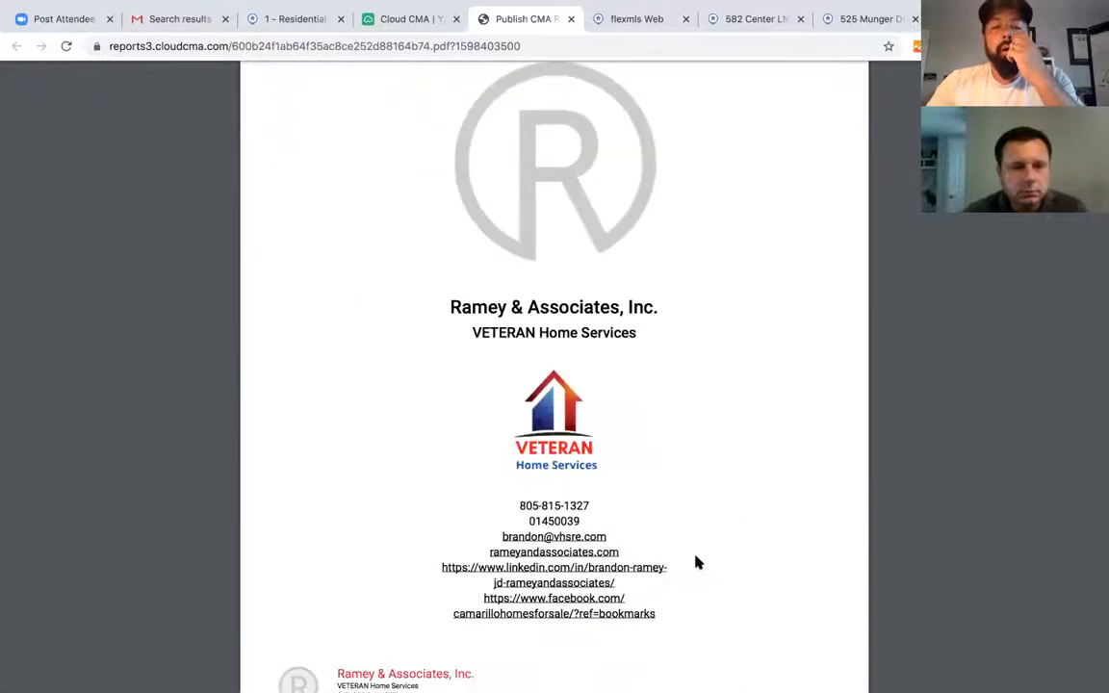
scroll(697, 562, "down", 12)
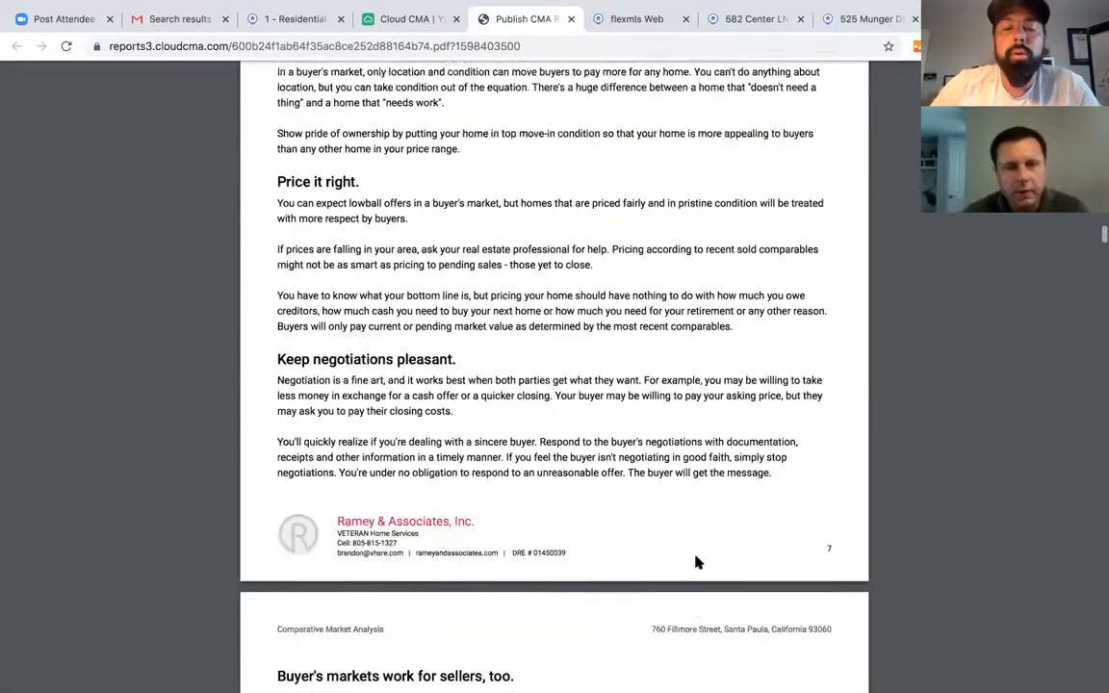
scroll(697, 562, "down", 3)
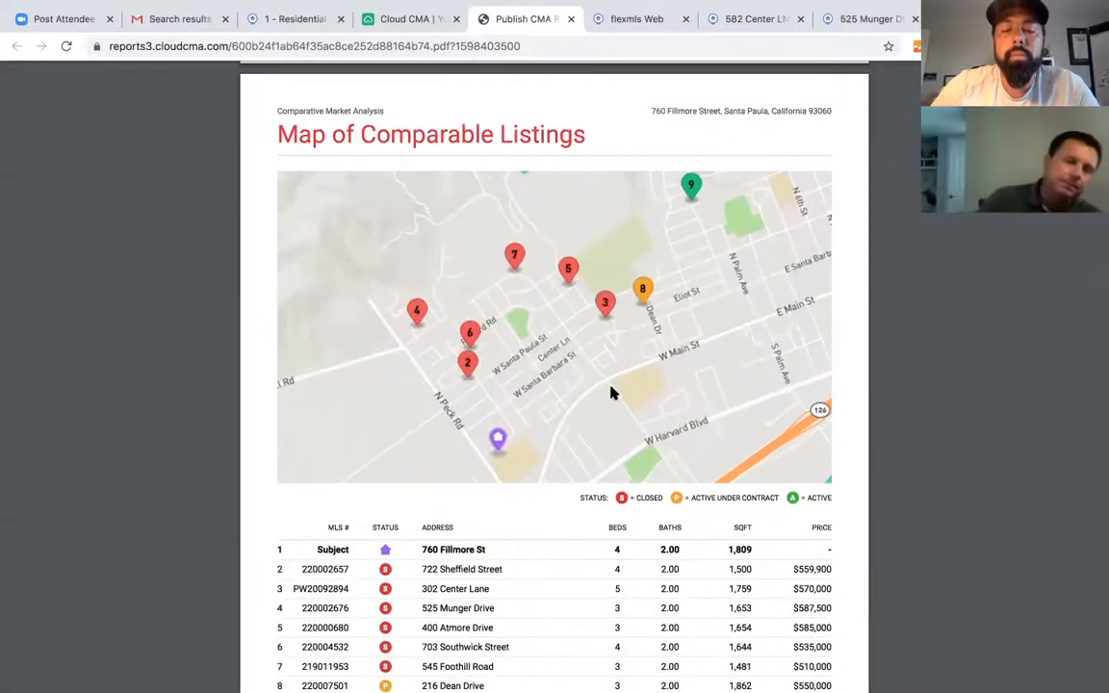
scroll(613, 392, "up", 1)
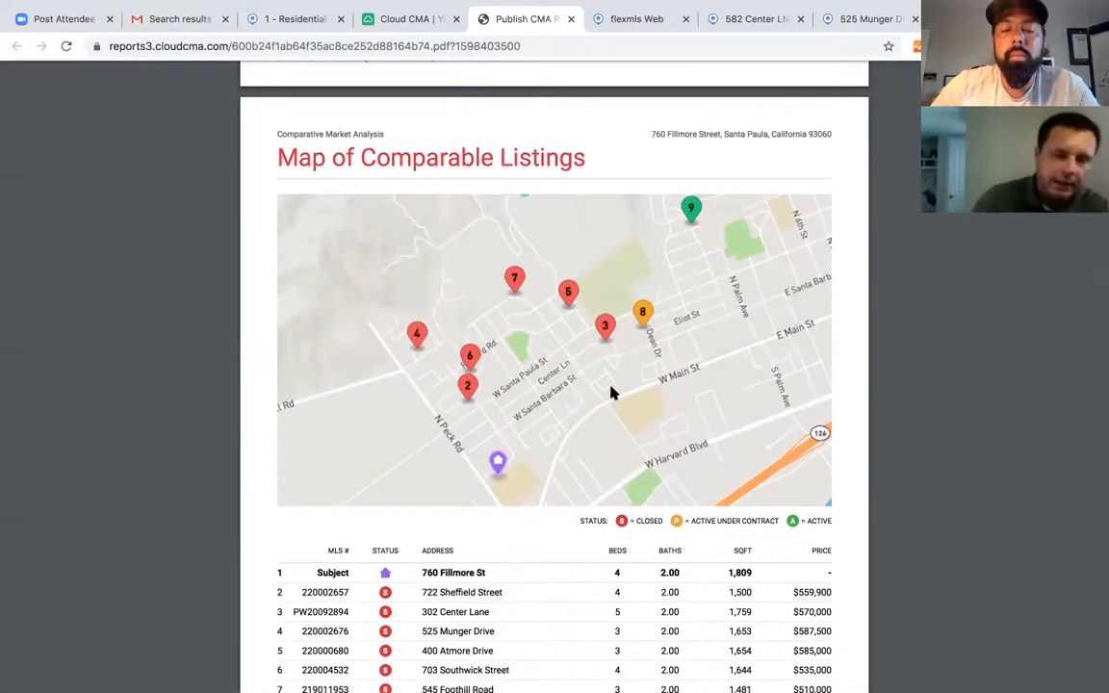
scroll(612, 391, "down", 1)
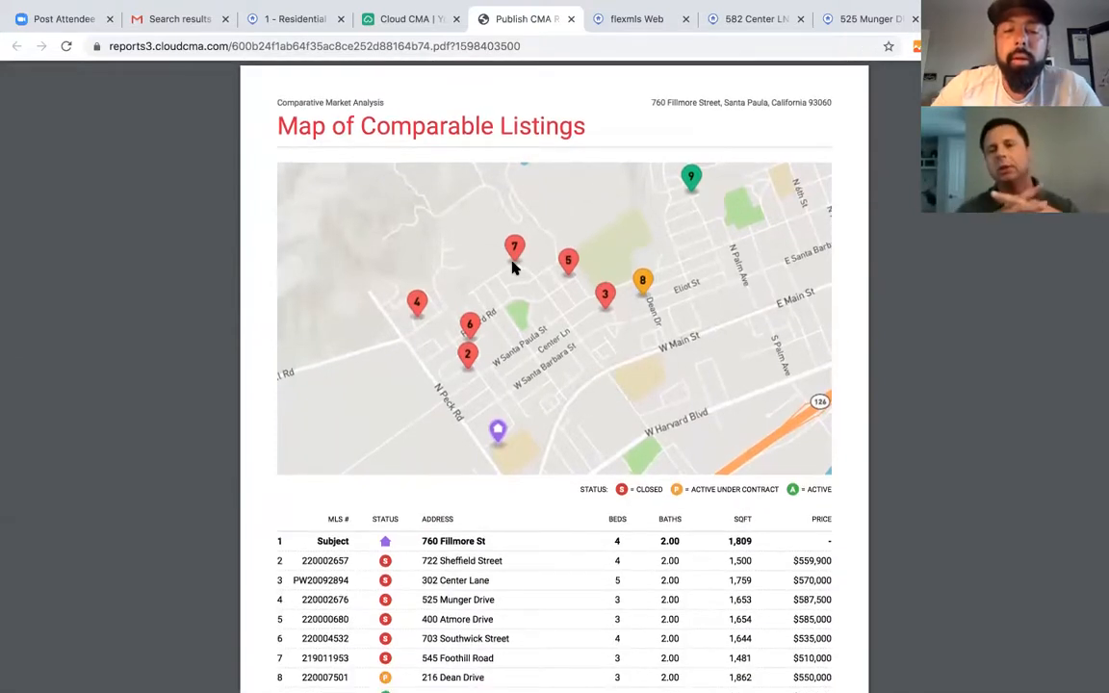
scroll(513, 268, "down", 2)
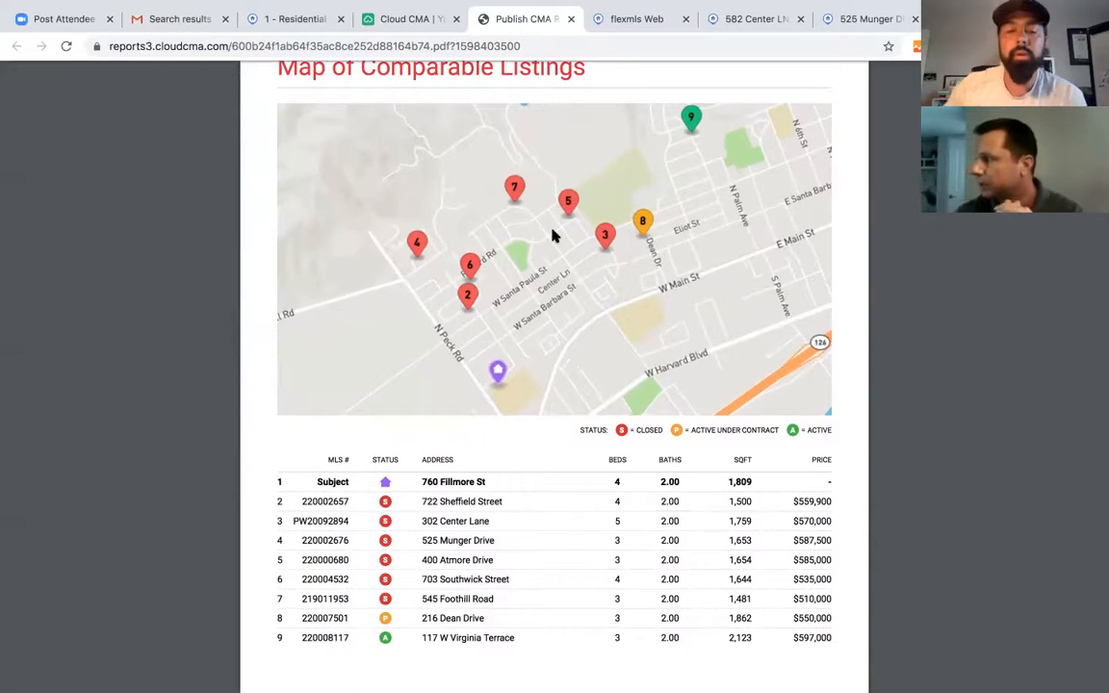
scroll(857, 362, "down", 5)
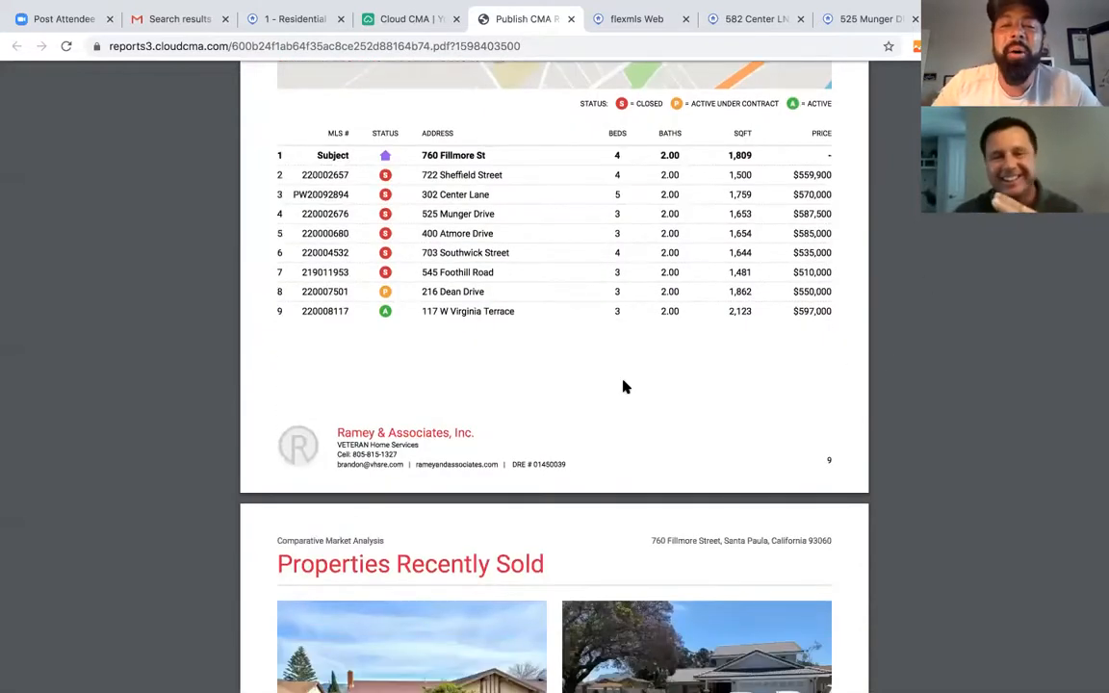
scroll(621, 387, "down", 1)
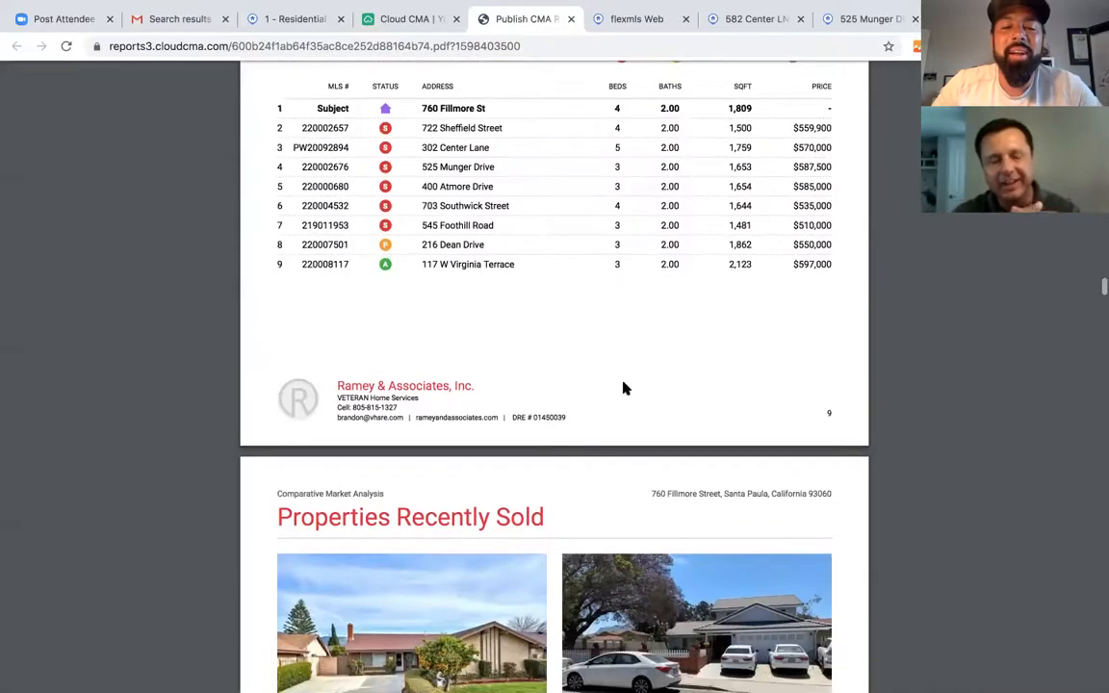
- Continue through the Zestimate accuracy and appraisal pages to the page 25 client testimonials
scroll(621, 389, "up", 2)
scroll(621, 393, "down", 8)
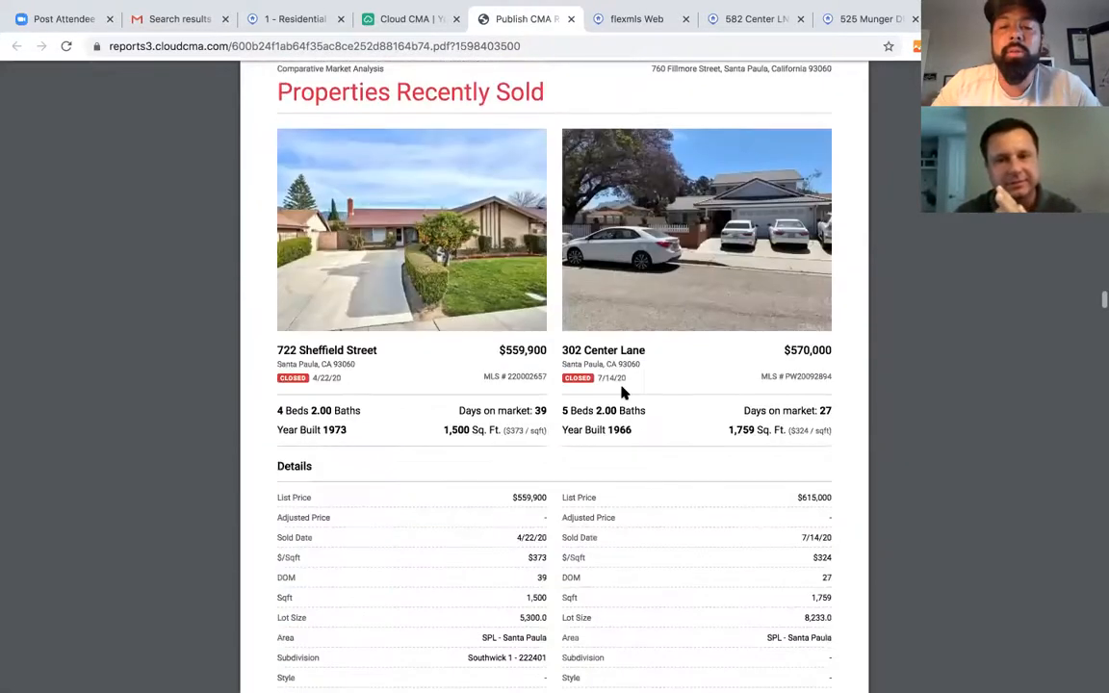
scroll(621, 393, "up", 20)
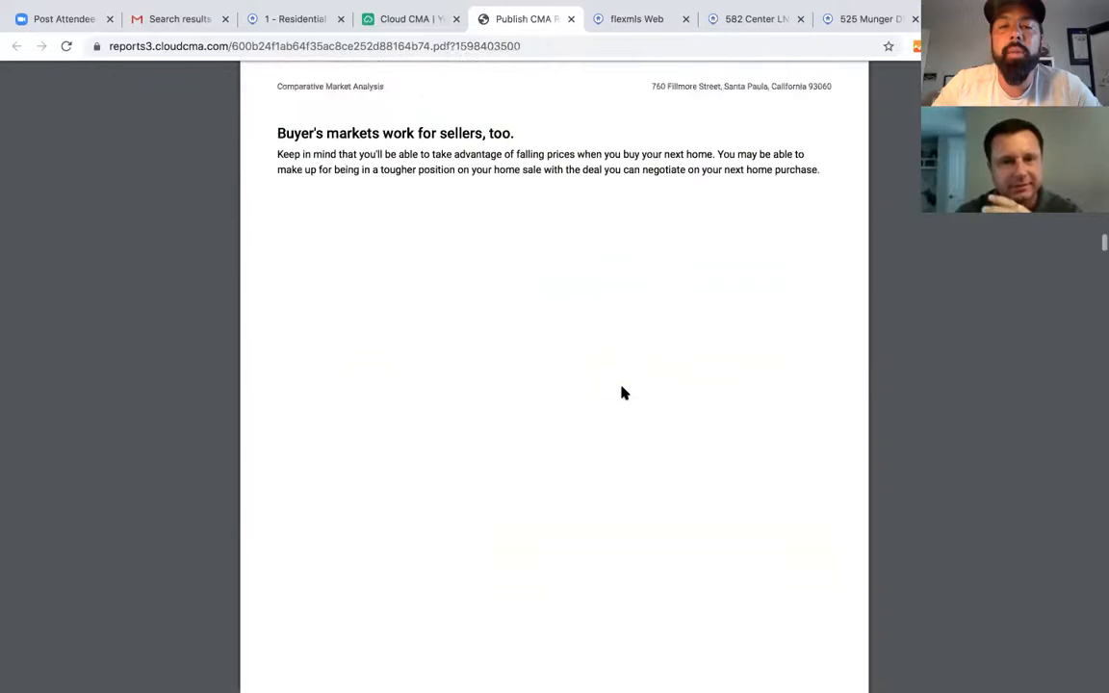
scroll(621, 393, "up", 3)
scroll(621, 393, "down", 20)
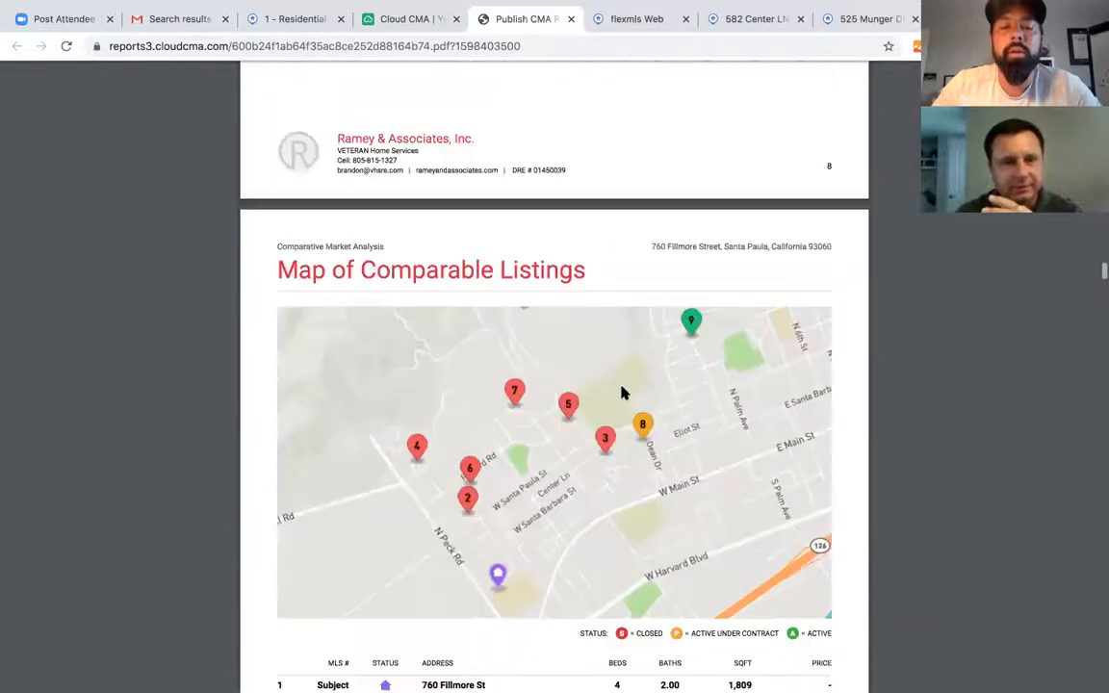
scroll(621, 393, "down", 15)
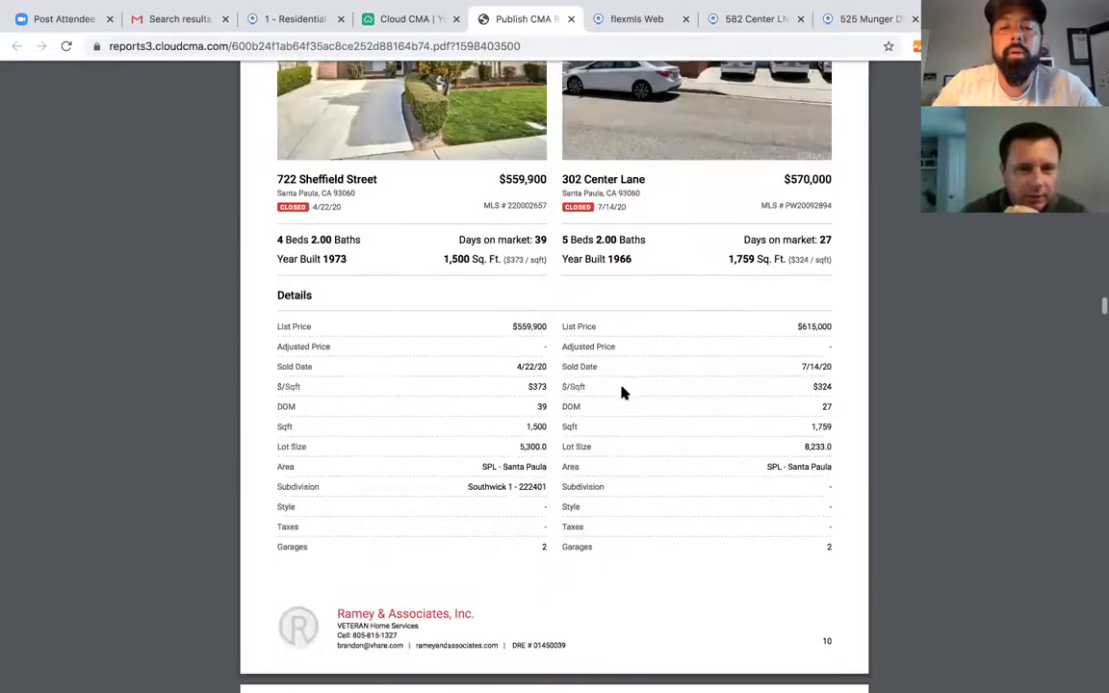
scroll(622, 393, "down", 20)
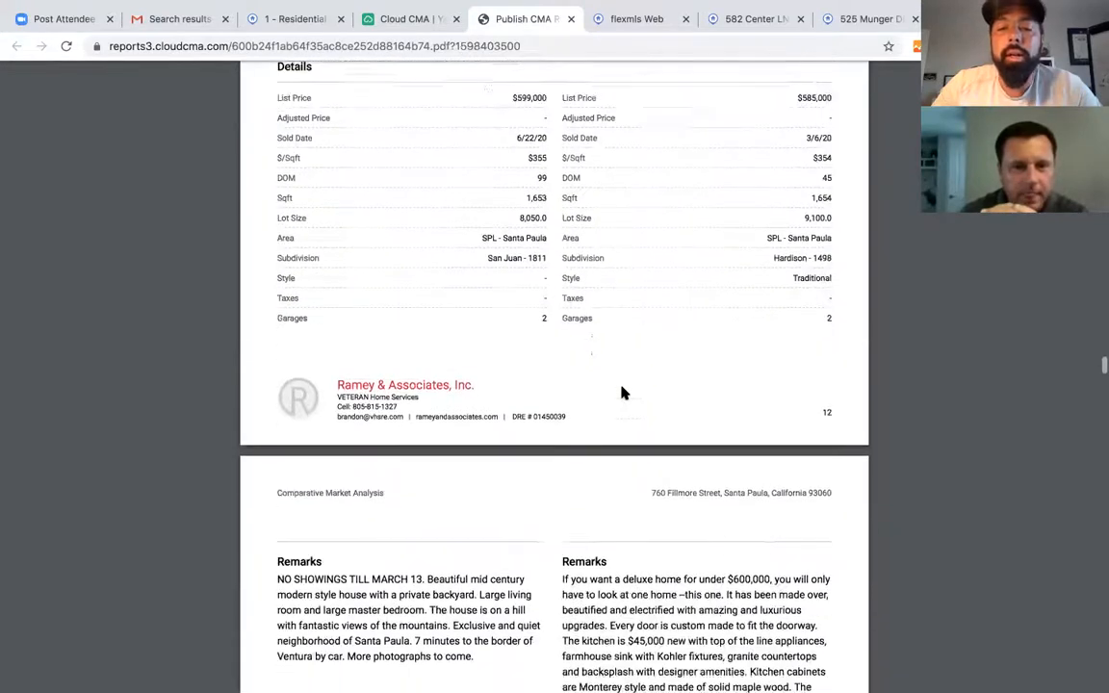
scroll(622, 393, "down", 20)
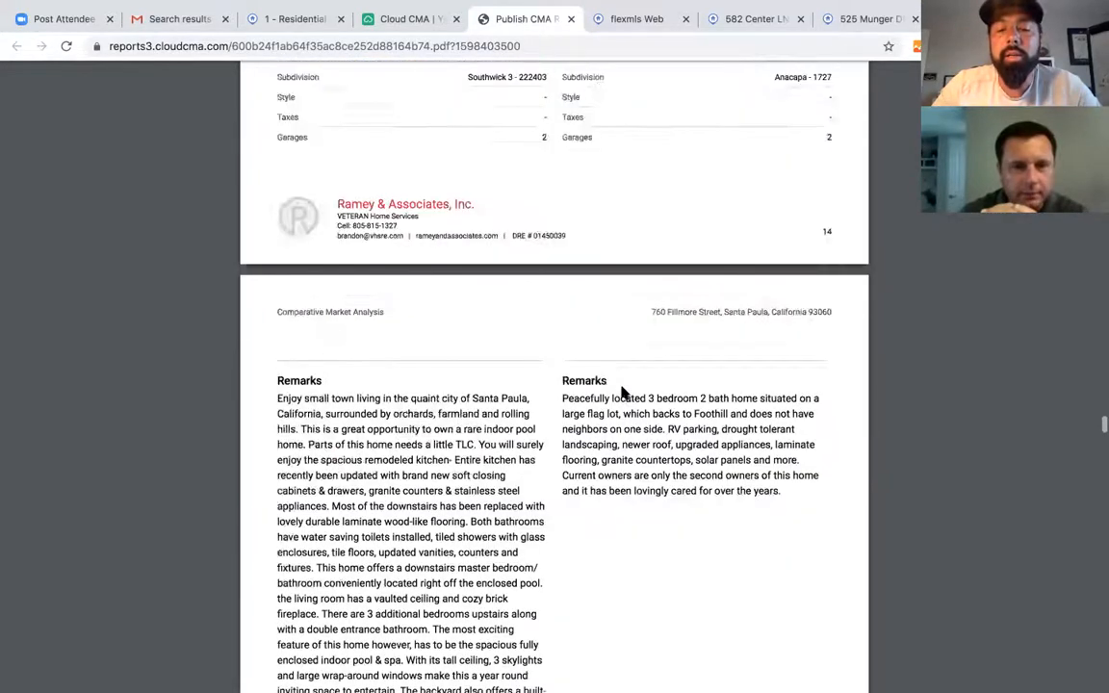
scroll(621, 393, "down", 20)
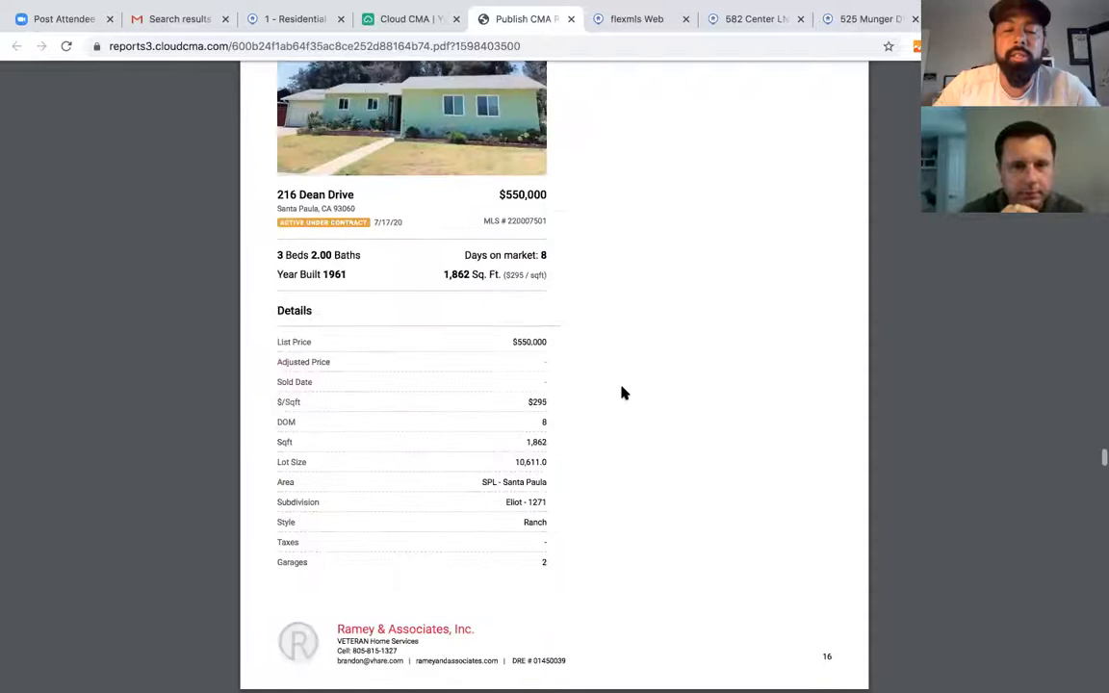
scroll(621, 393, "down", 20)
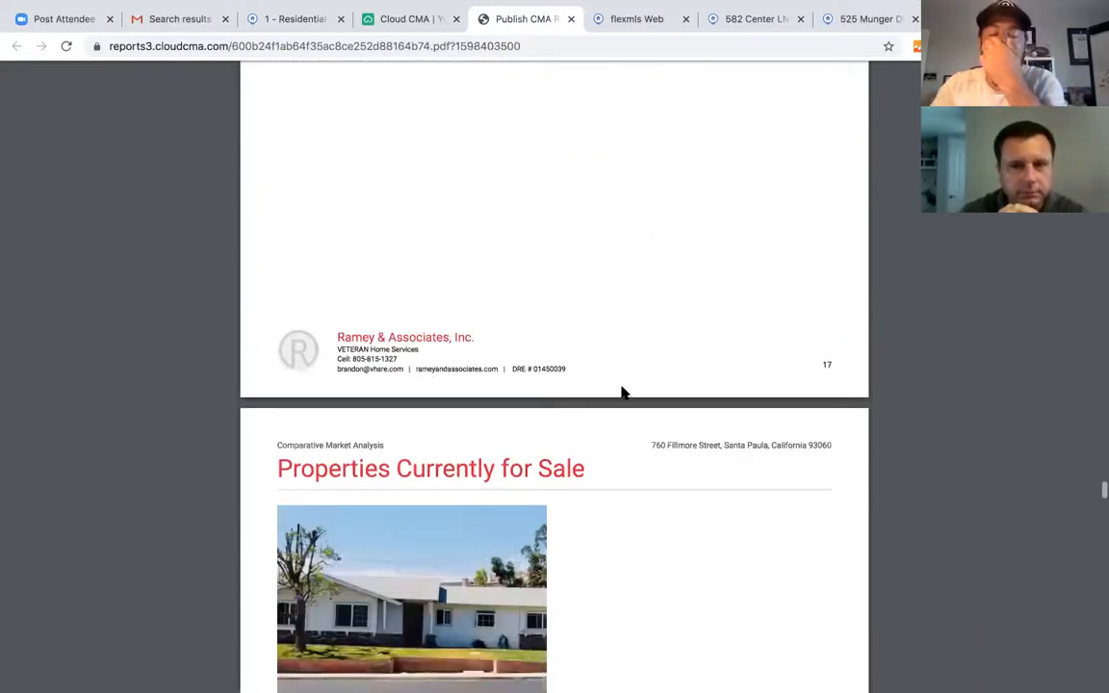
scroll(621, 393, "down", 20)
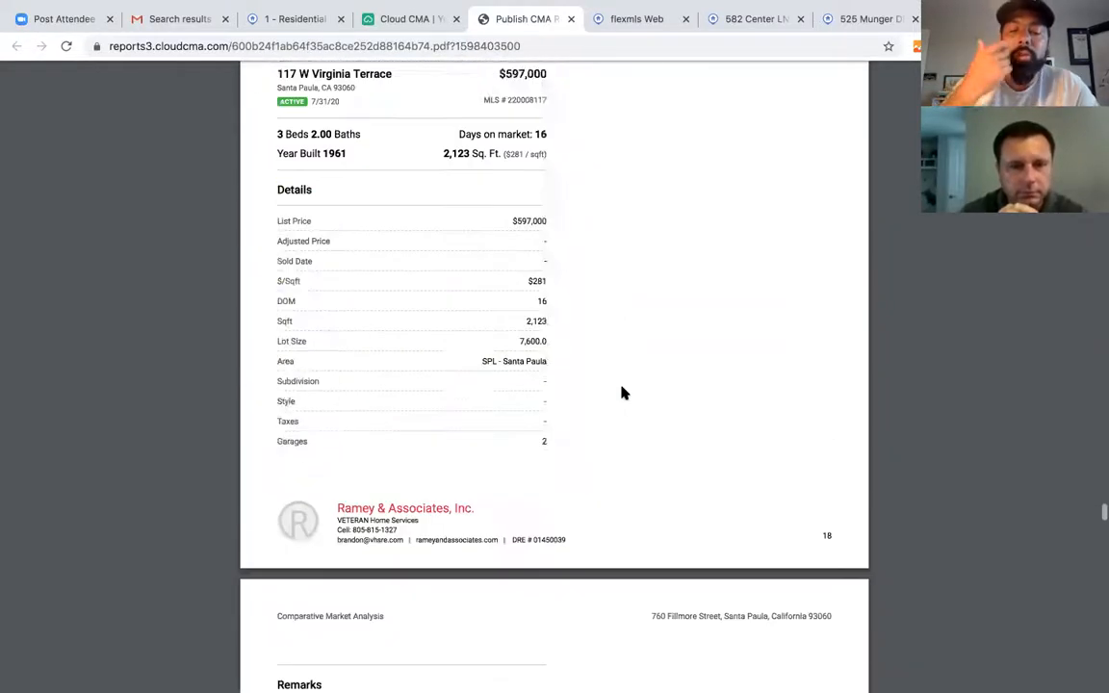
scroll(622, 393, "down", 20)
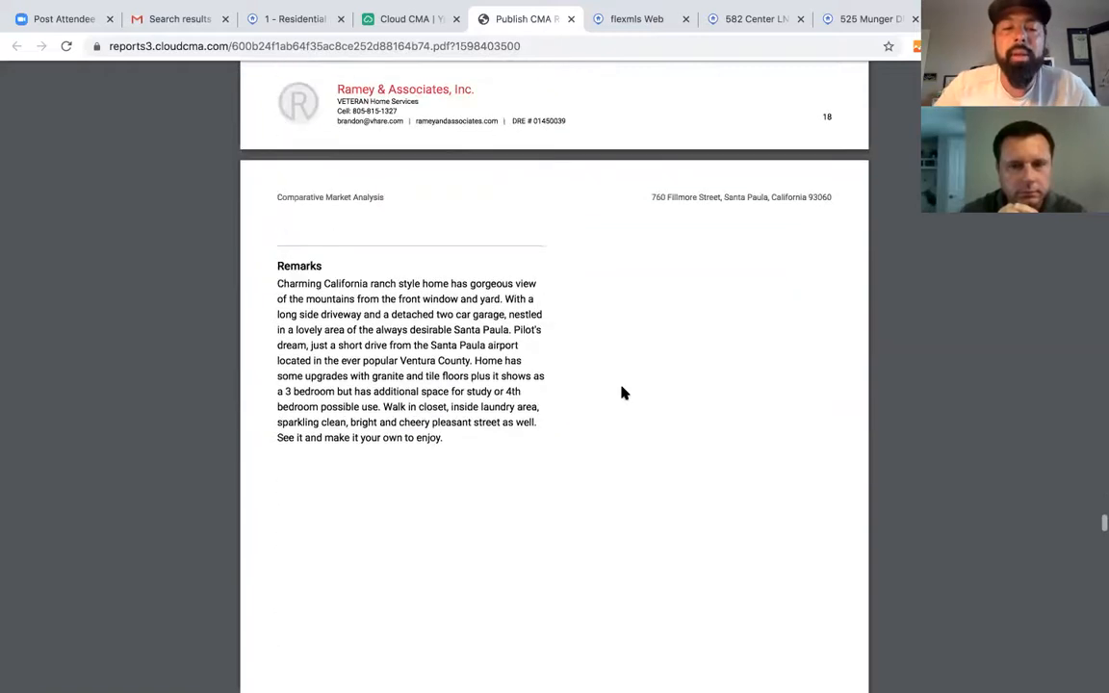
scroll(621, 392, "down", 5)
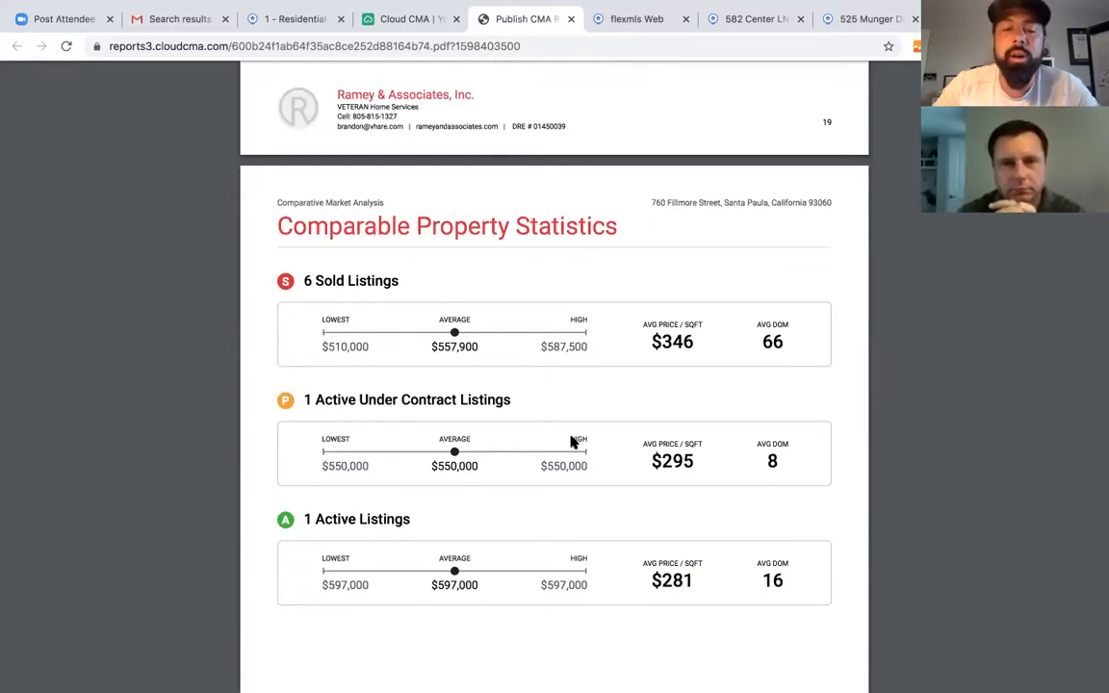
scroll(574, 441, "down", 12)
scroll(578, 481, "down", 3)
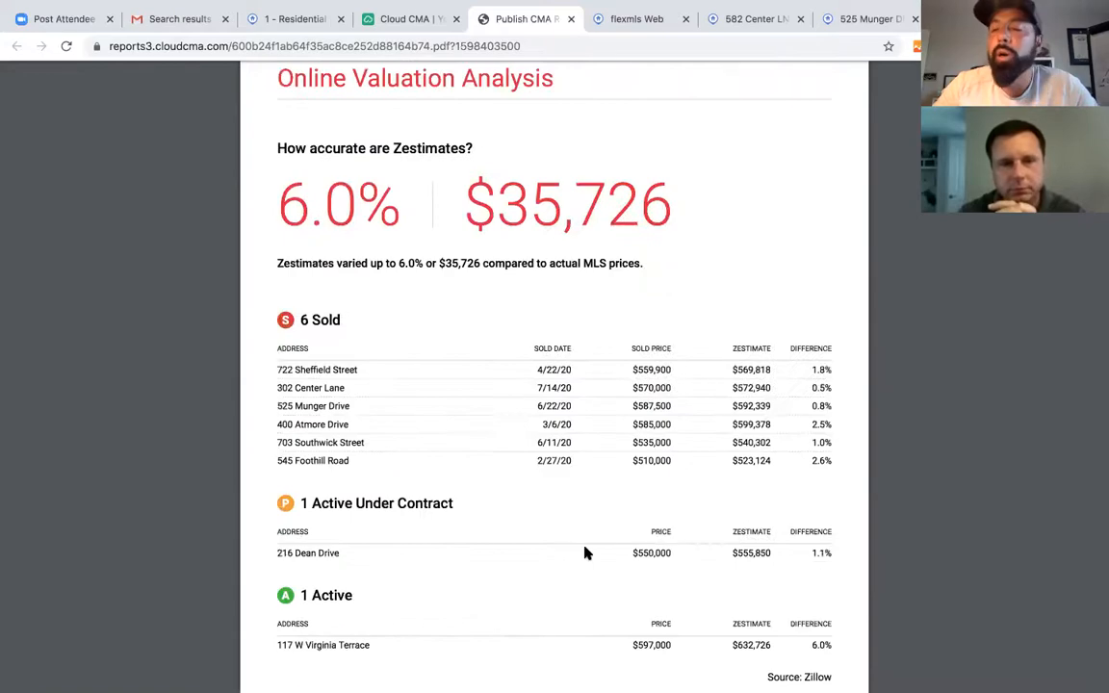
scroll(583, 553, "down", 7)
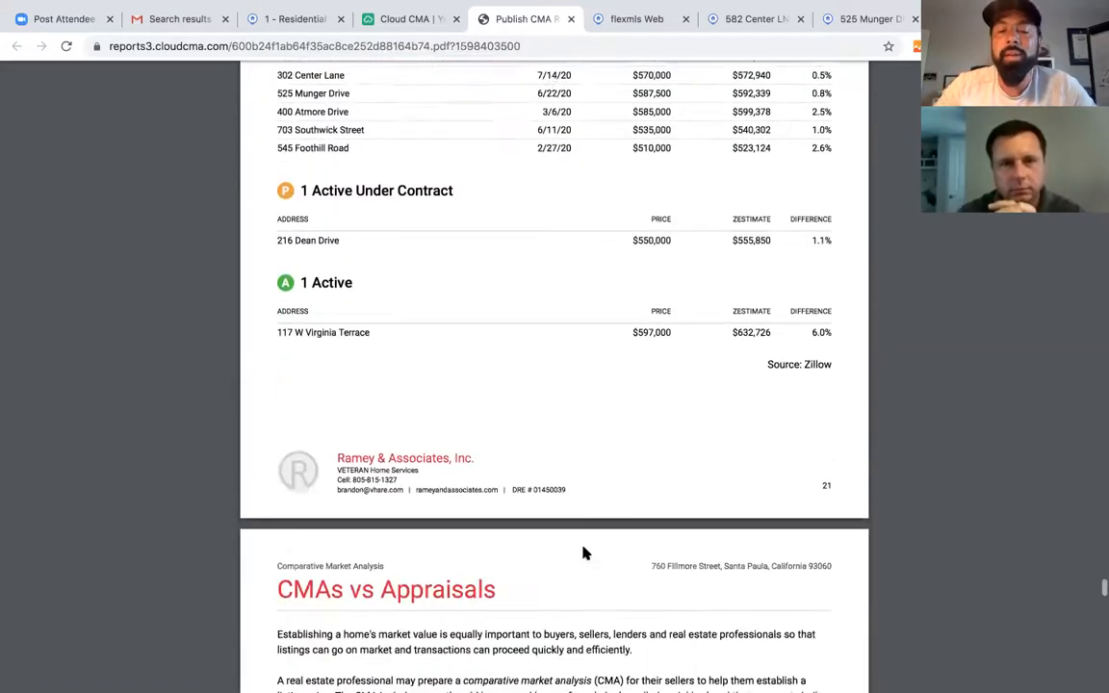
scroll(583, 553, "down", 18)
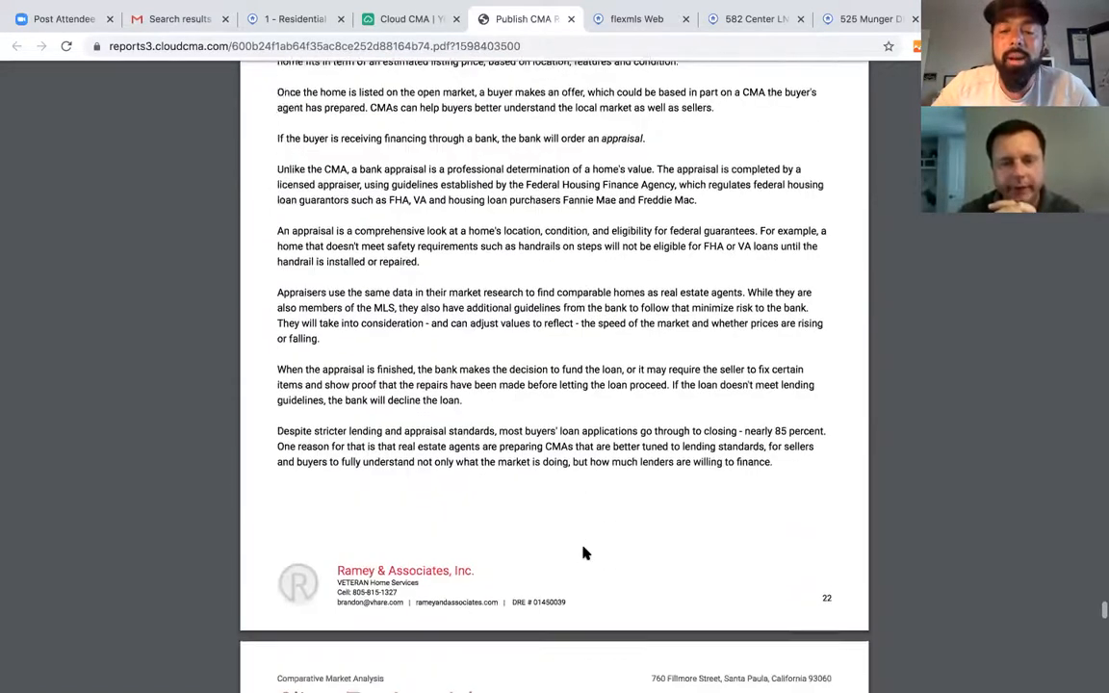
scroll(583, 553, "down", 8)
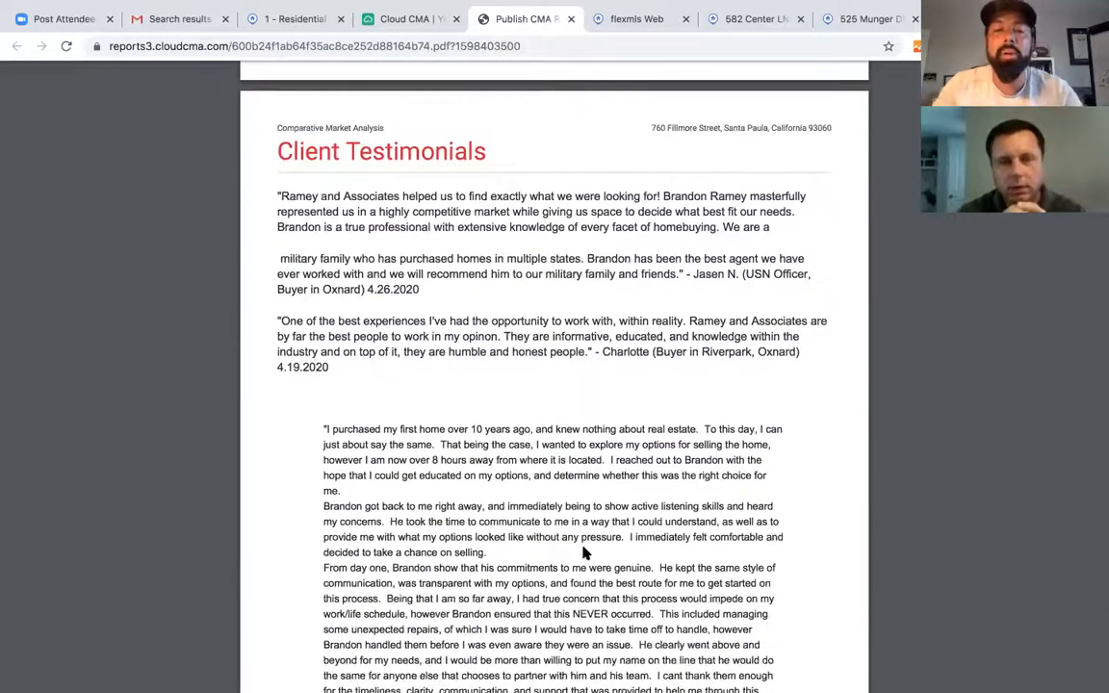
scroll(592, 424, "down", 20)
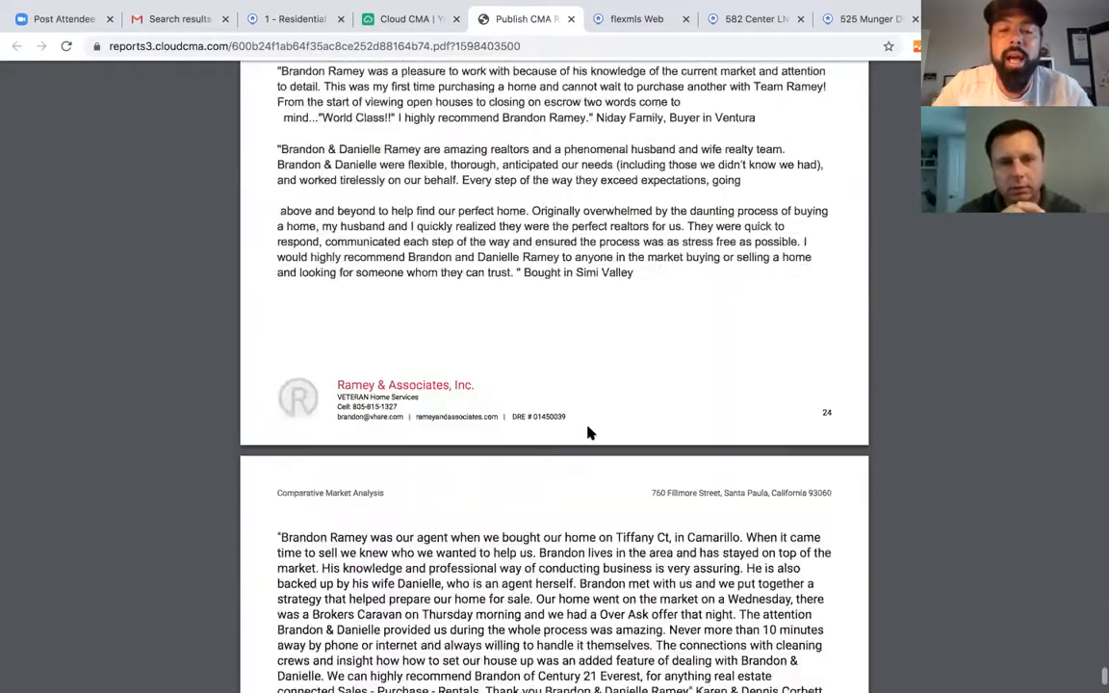
scroll(590, 434, "up", 1)
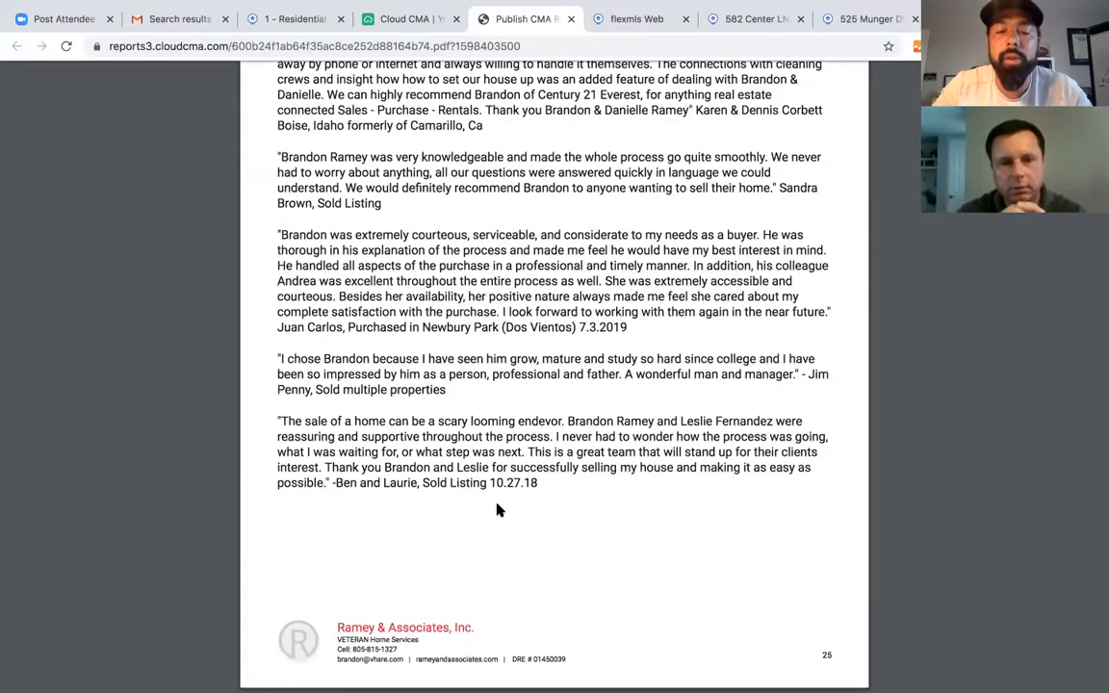
- Scroll back up through the report to the comps map and statistics pages
scroll(557, 393, "up", 20)
scroll(556, 394, "down", 20)
scroll(555, 395, "down", 20)
scroll(556, 395, "up", 20)
scroll(556, 395, "up", 14)
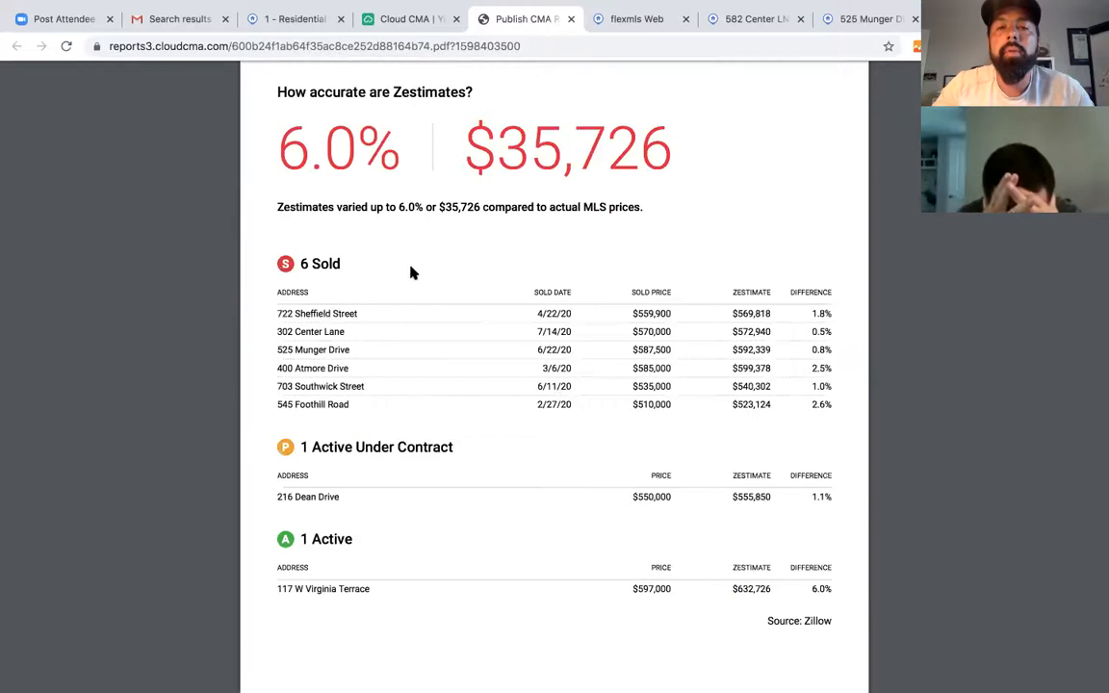
scroll(411, 273, "up", 2)
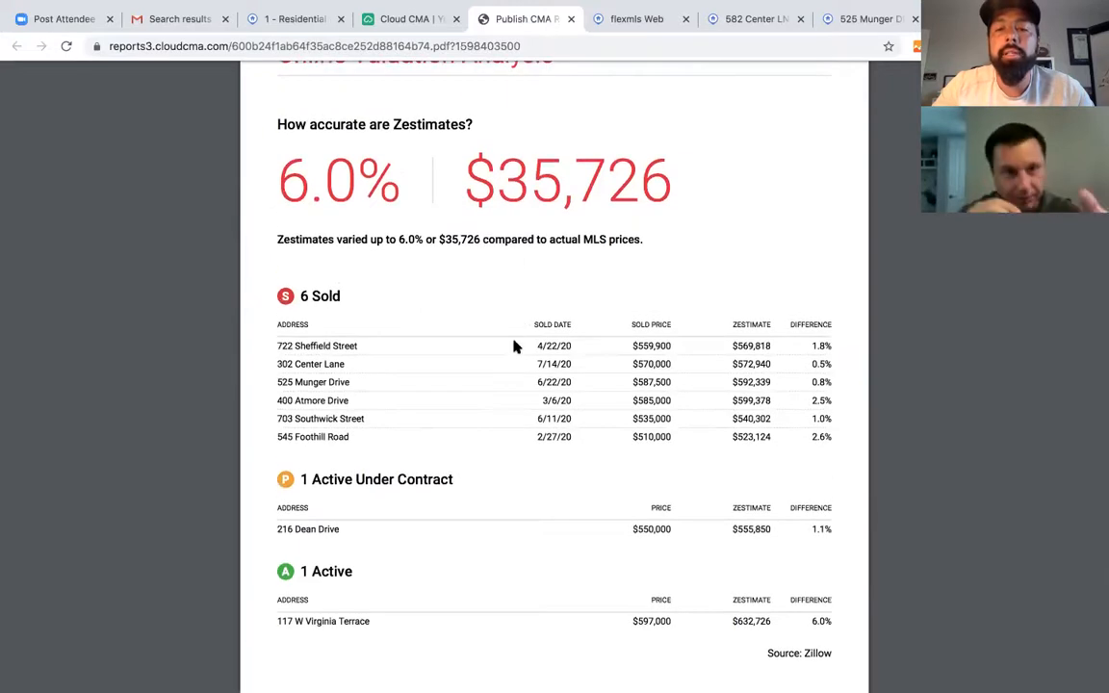
scroll(514, 346, "up", 7)
scroll(514, 346, "up", 15)
scroll(514, 347, "down", 5)
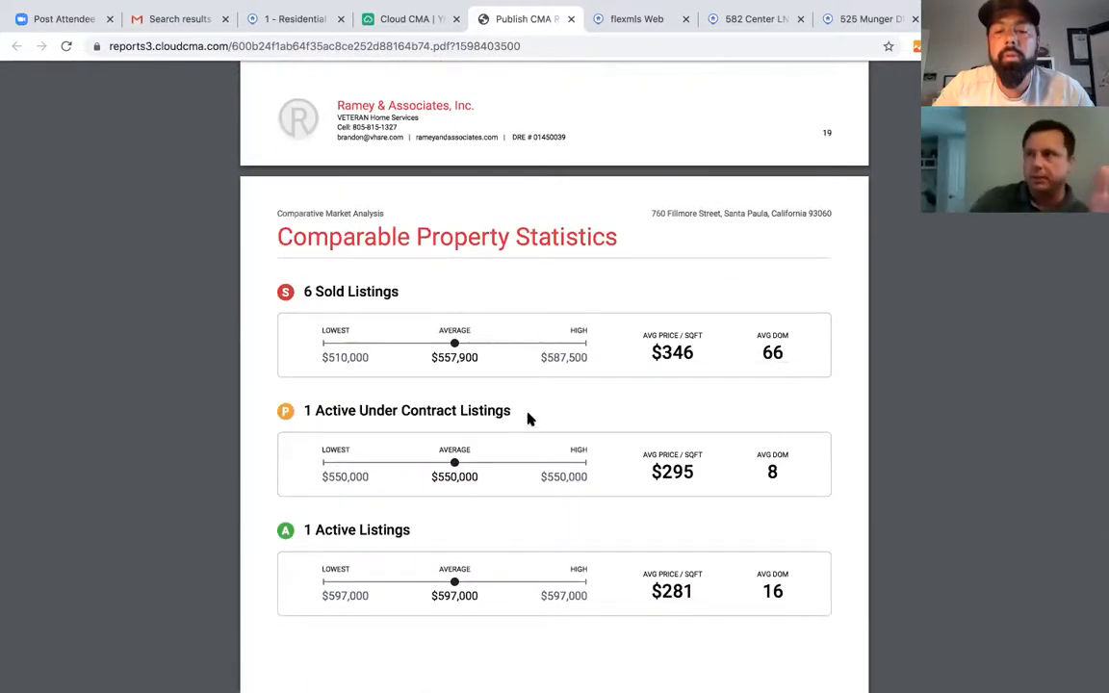
scroll(528, 419, "up", 8)
scroll(527, 419, "up", 15)
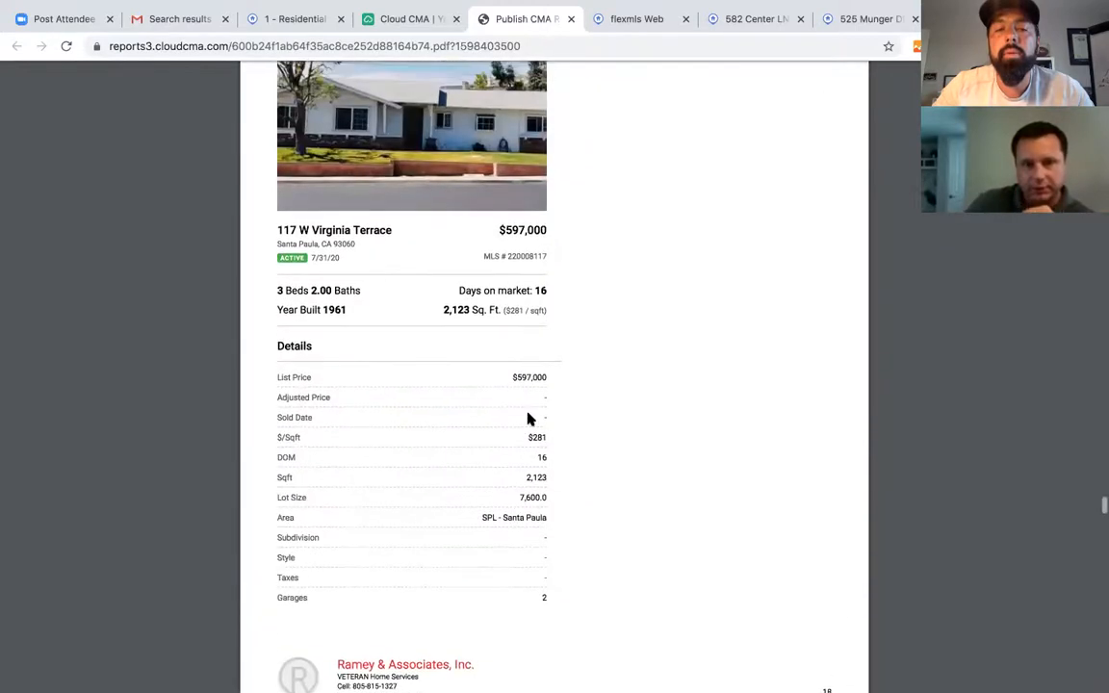
- Continue up to the Comparative Market Analysis cover page with its aerial map
scroll(528, 375, "up", 8)
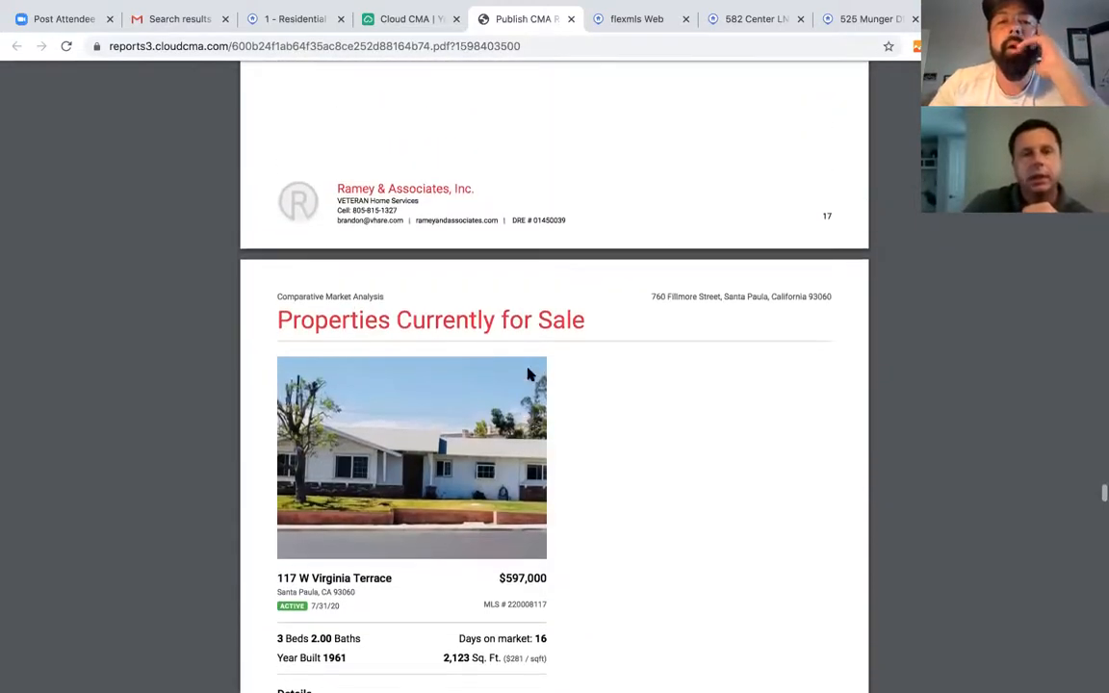
scroll(528, 374, "up", 18)
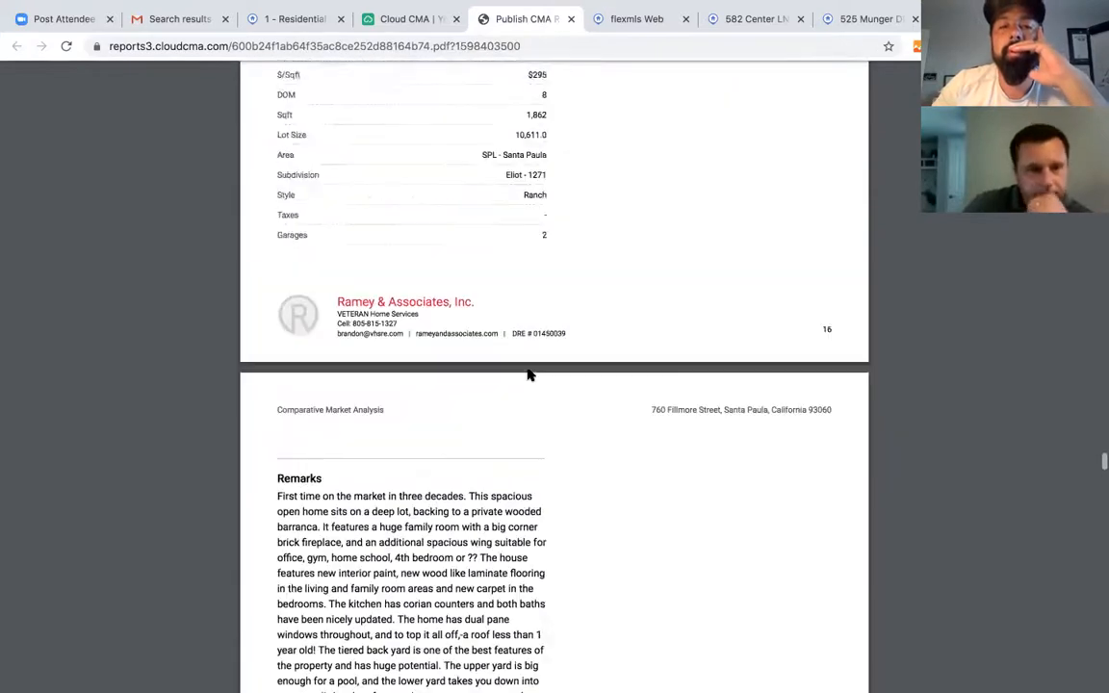
scroll(528, 374, "up", 18)
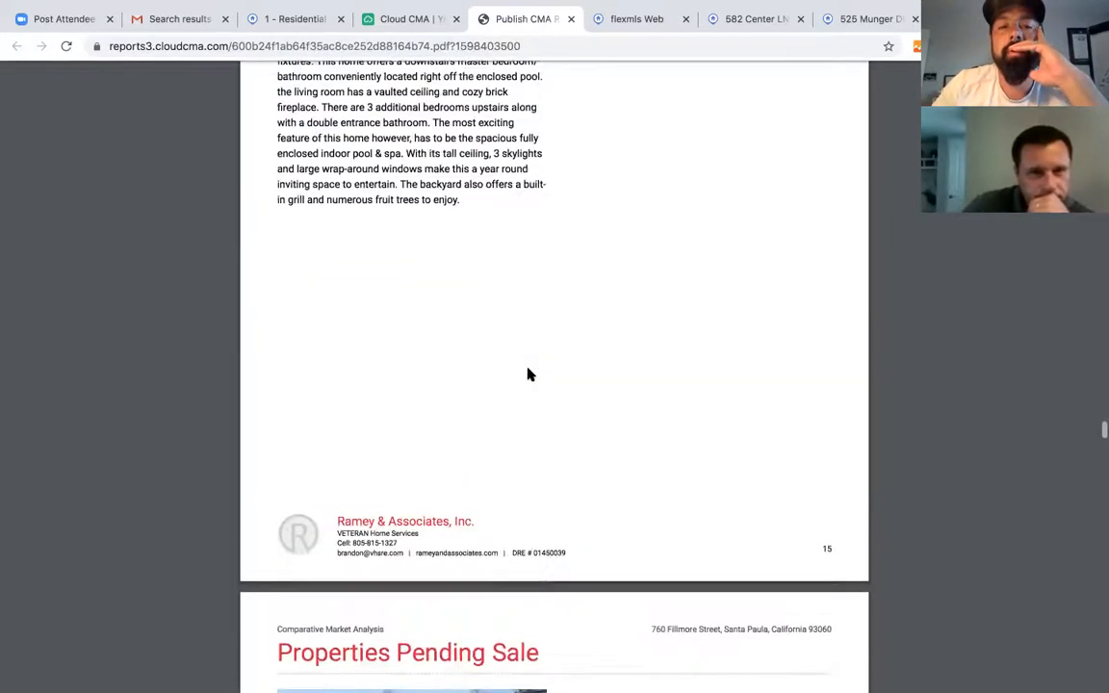
scroll(528, 375, "up", 18)
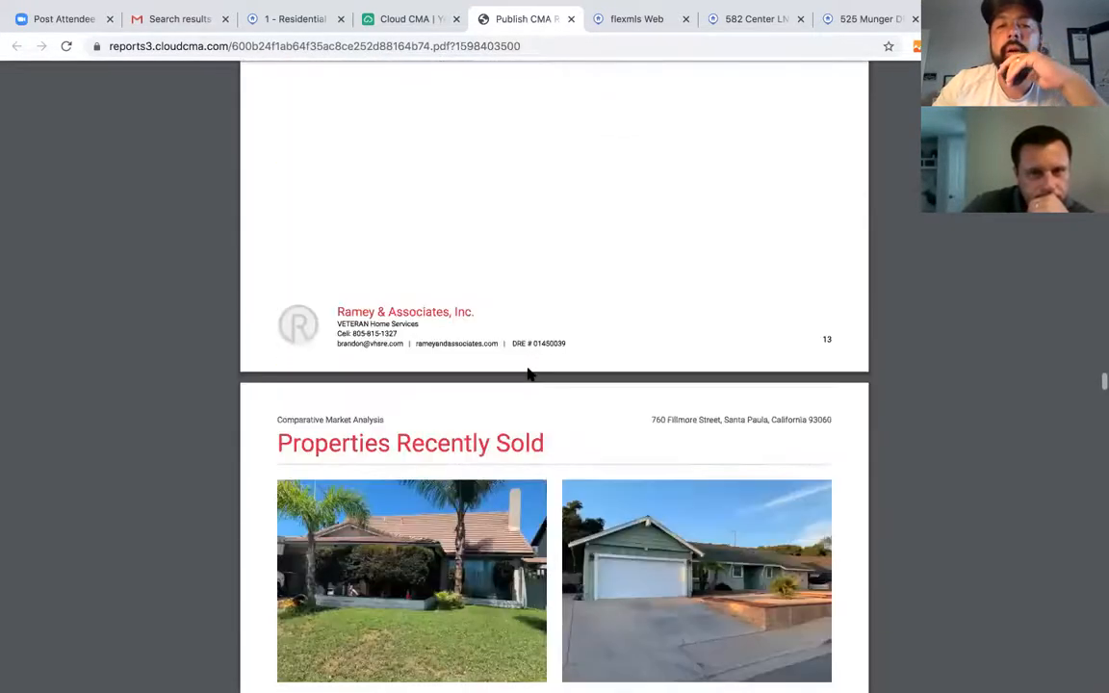
scroll(528, 375, "up", 20)
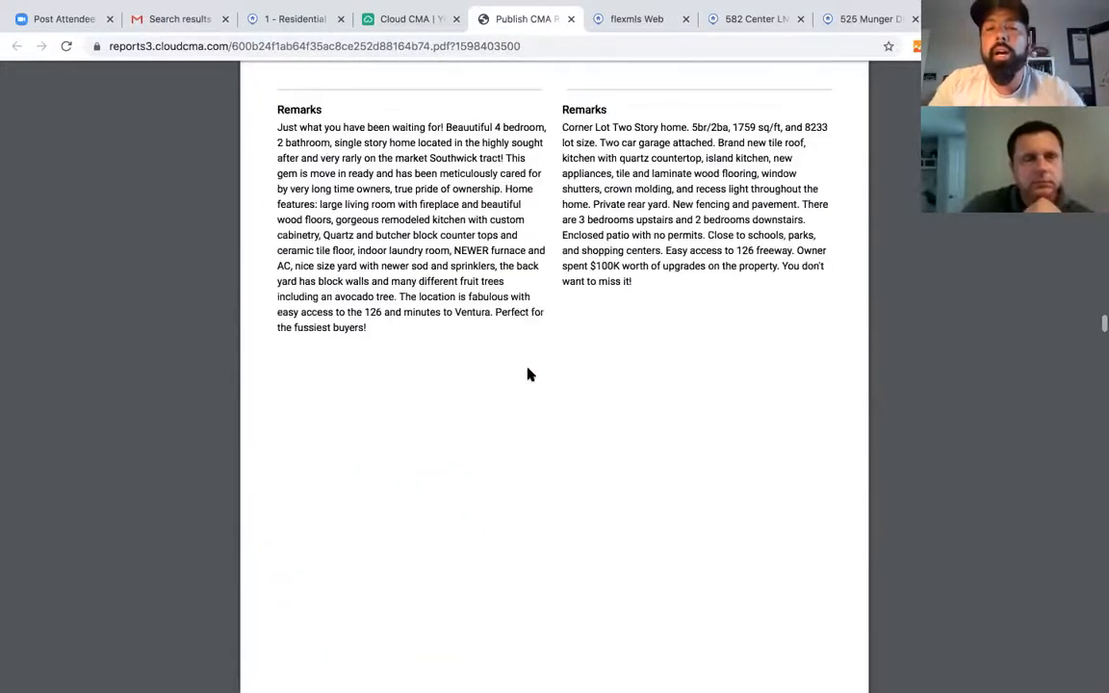
scroll(528, 375, "up", 5)
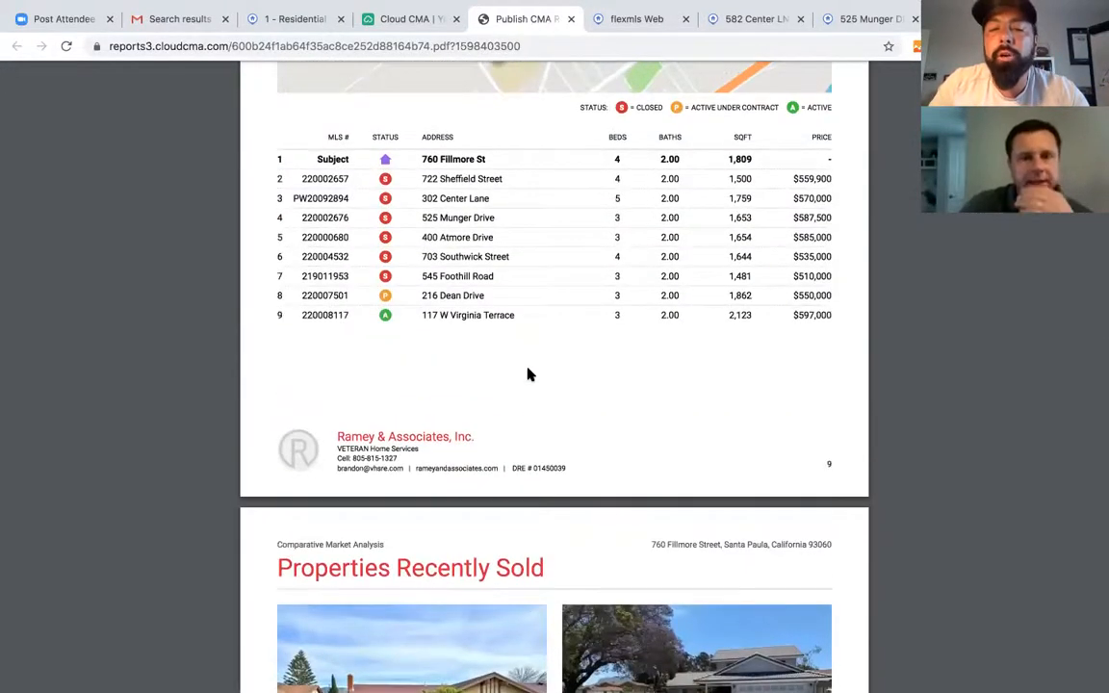
scroll(528, 375, "up", 4)
scroll(528, 374, "up", 12)
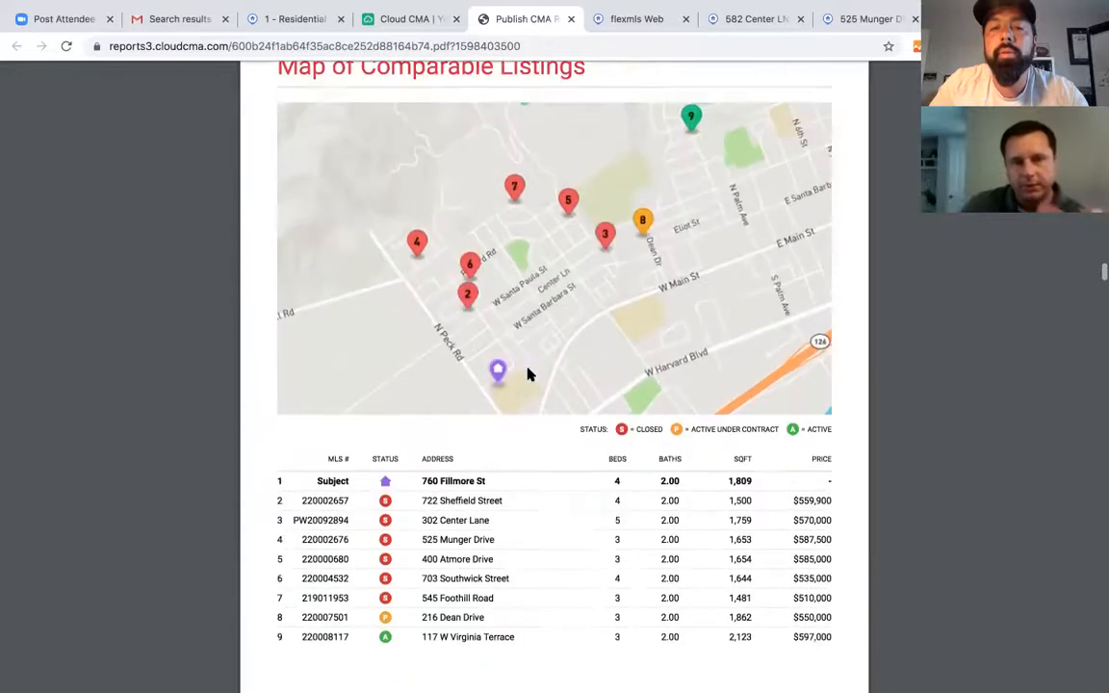
scroll(527, 375, "up", 15)
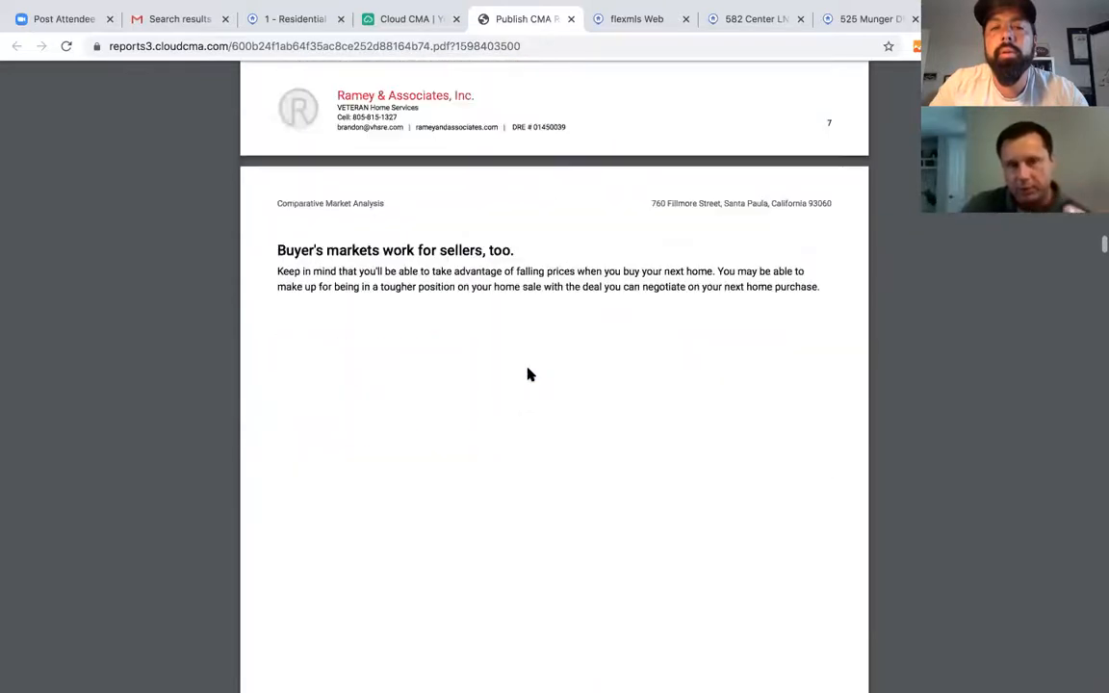
scroll(527, 375, "up", 15)
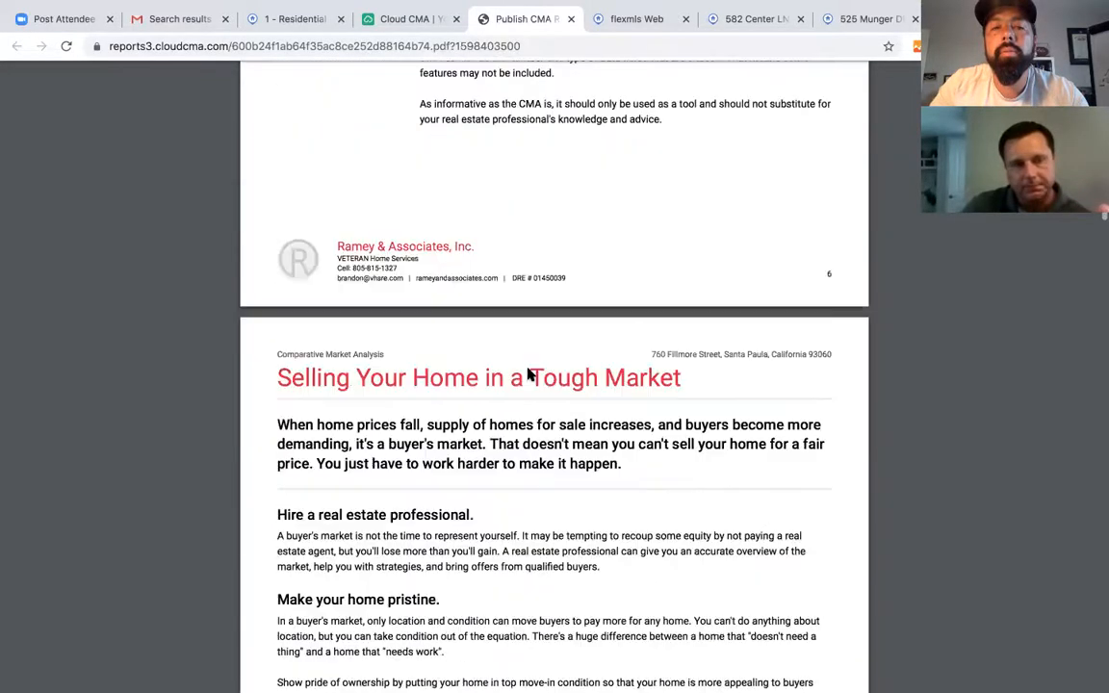
scroll(528, 375, "up", 15)
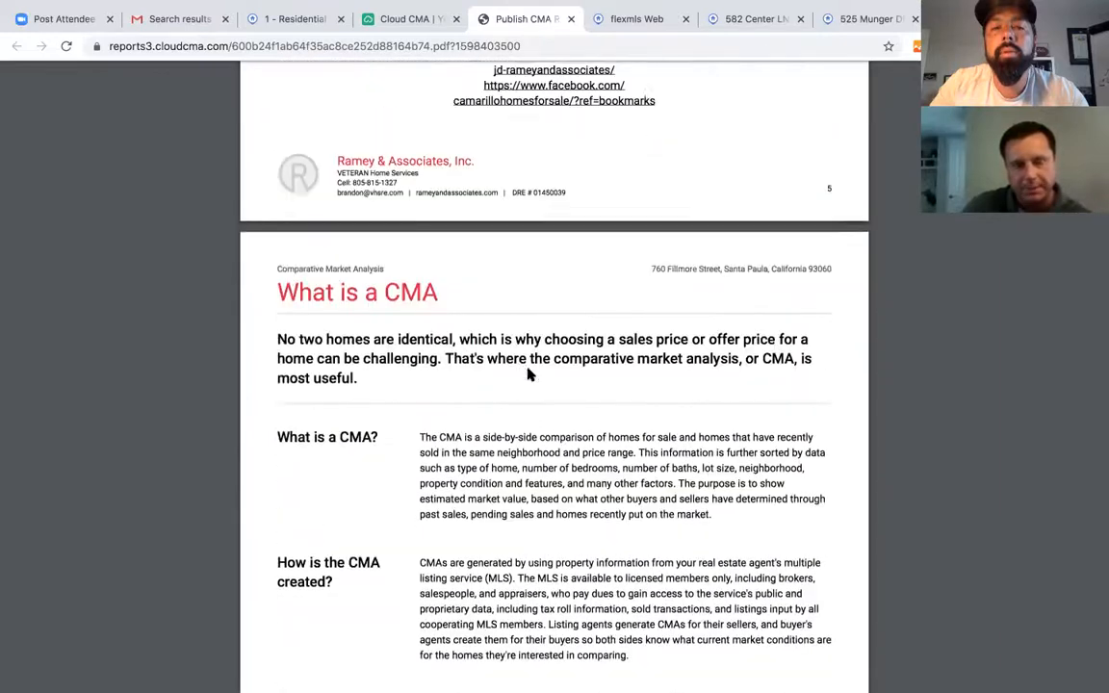
scroll(528, 374, "up", 15)
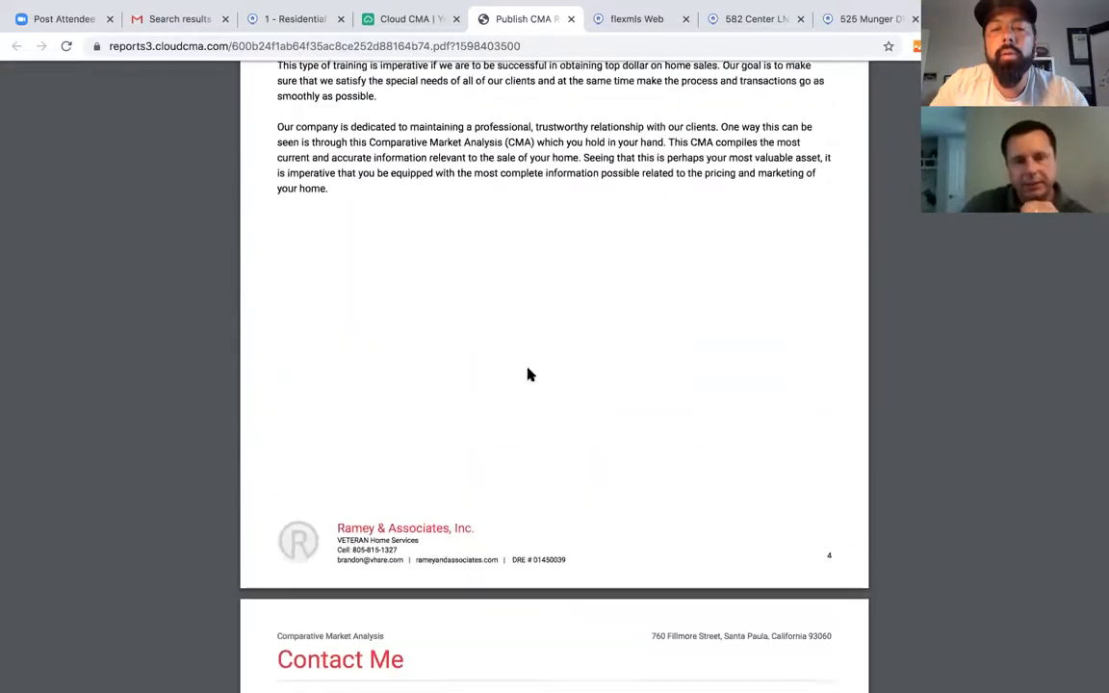
scroll(527, 375, "up", 20)
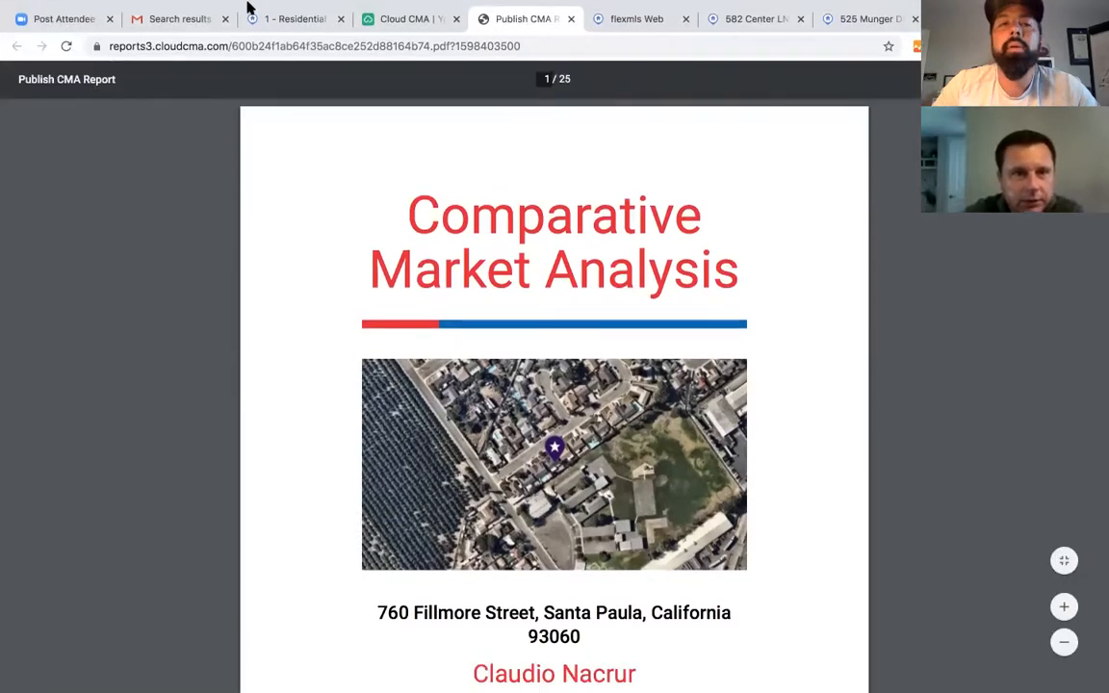
left_click(382, 53)
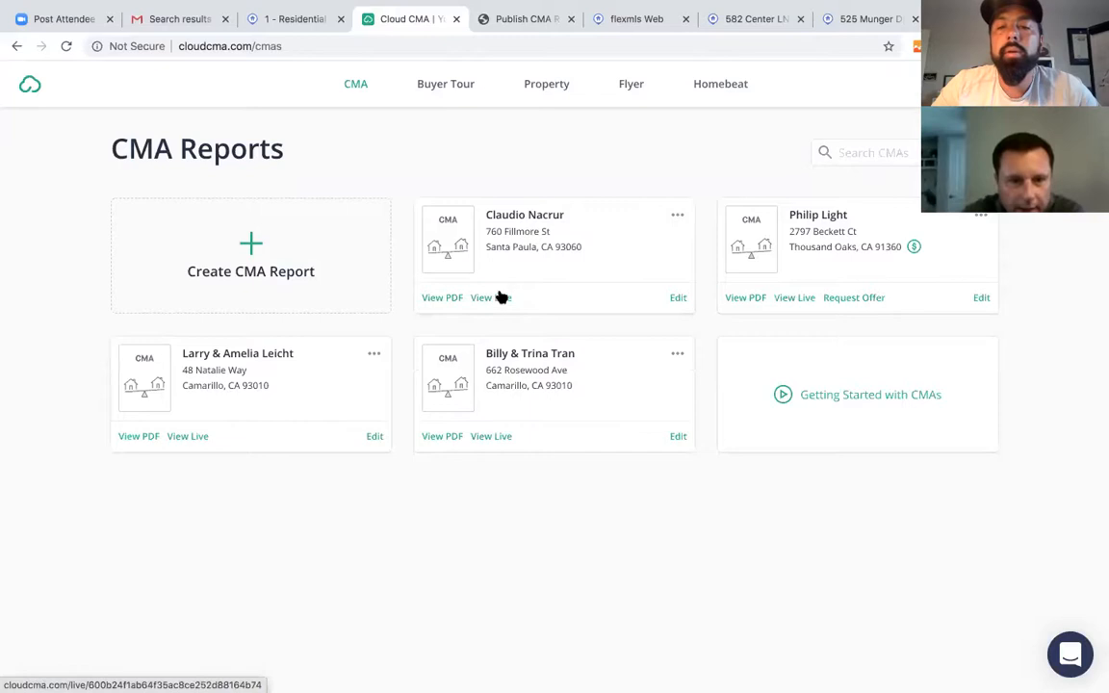
left_click(678, 298)
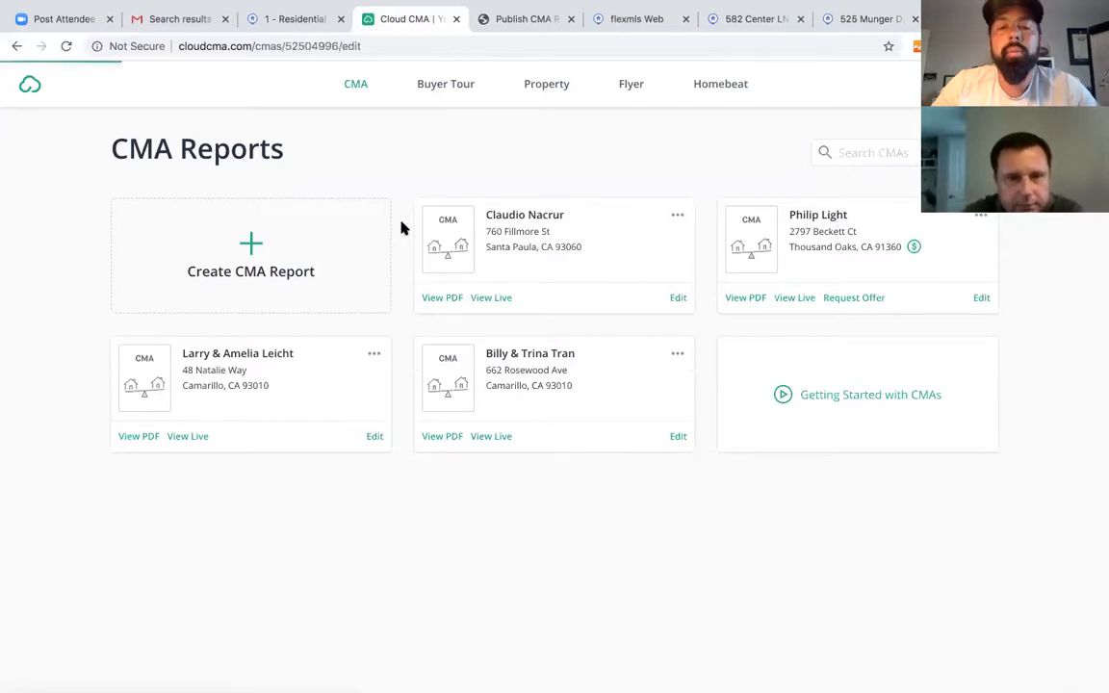
scroll(591, 545, "down", 4)
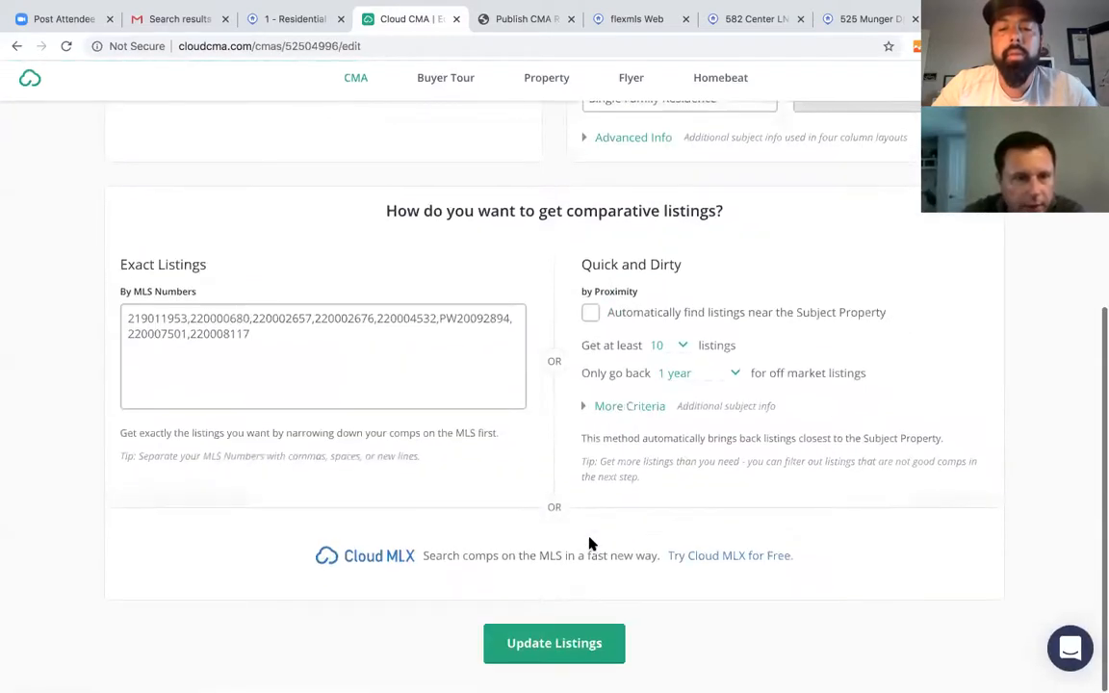
scroll(496, 472, "up", 3)
scroll(497, 472, "up", 2)
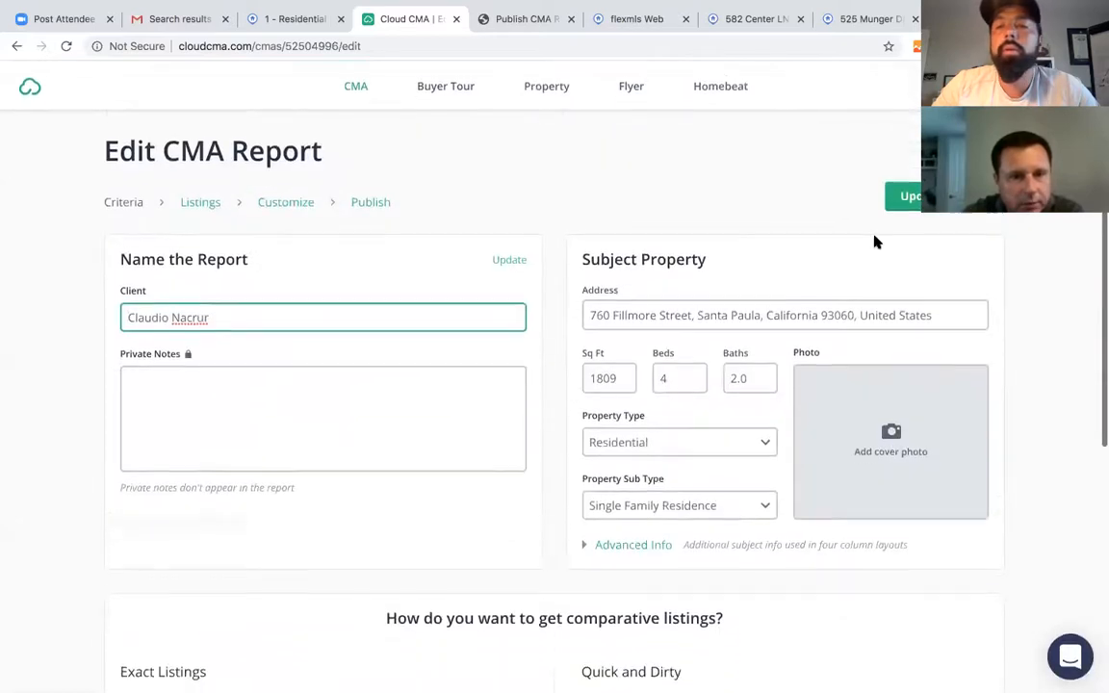
left_click(277, 207)
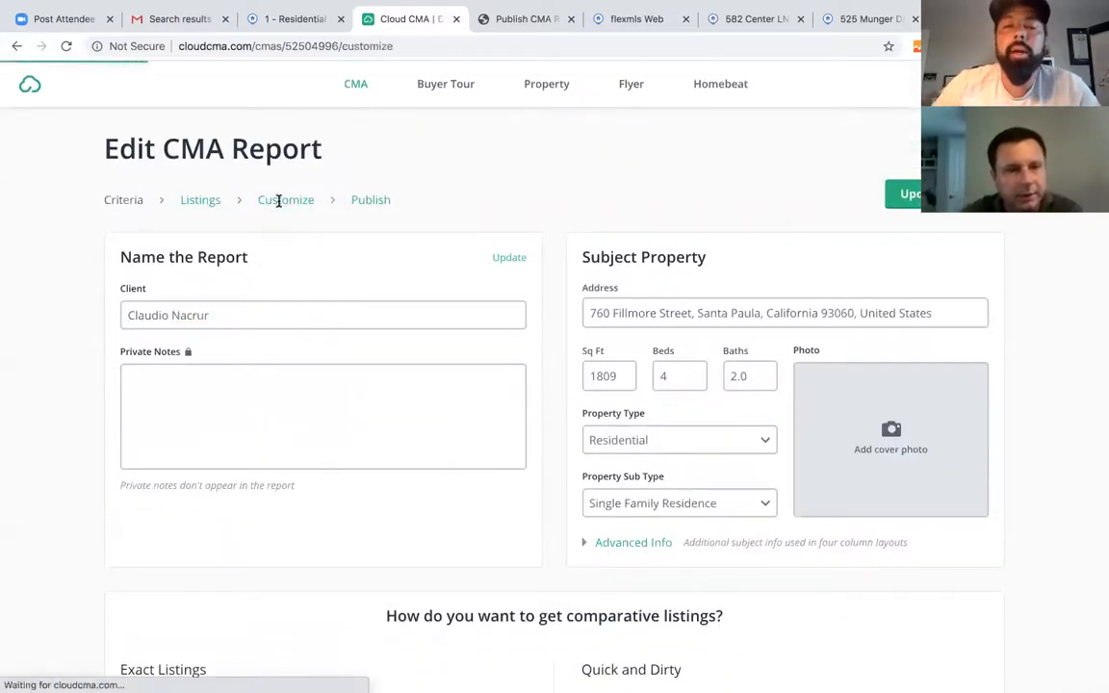
scroll(480, 523, "down", 1)
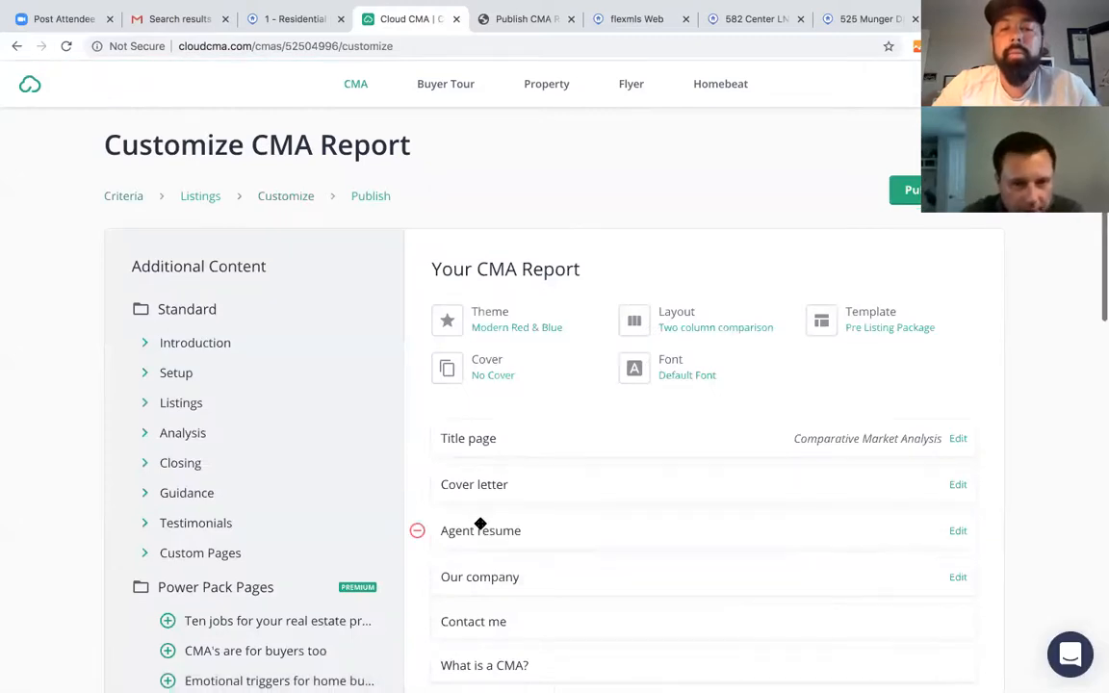
scroll(324, 527, "down", 10)
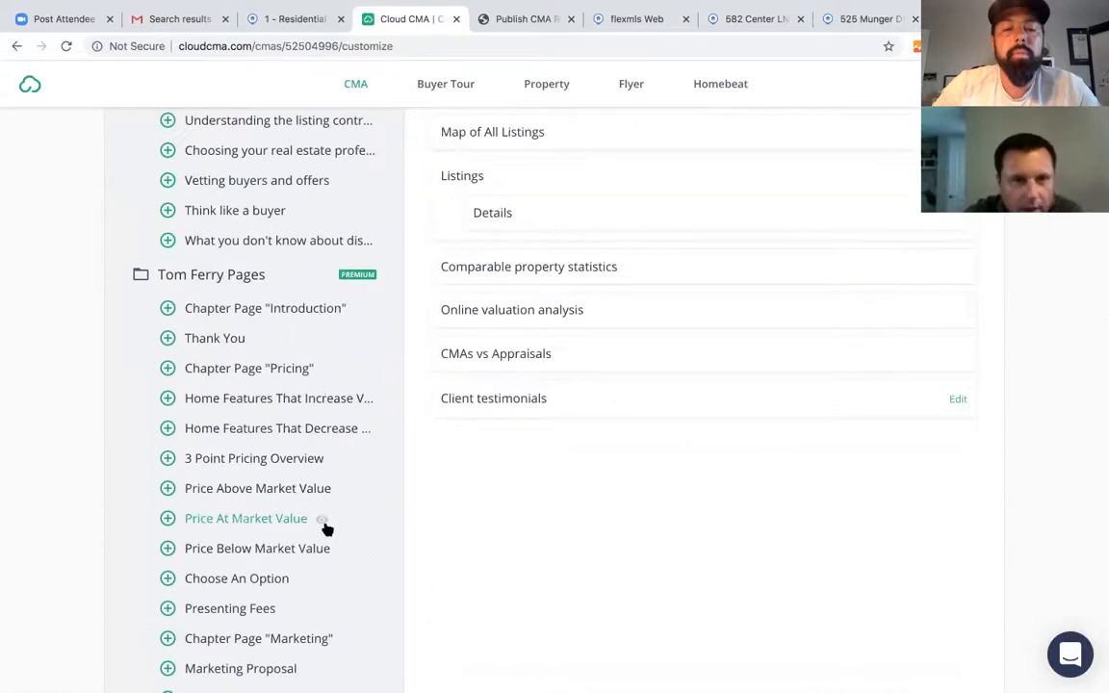
scroll(324, 528, "down", 2)
scroll(420, 547, "down", 3)
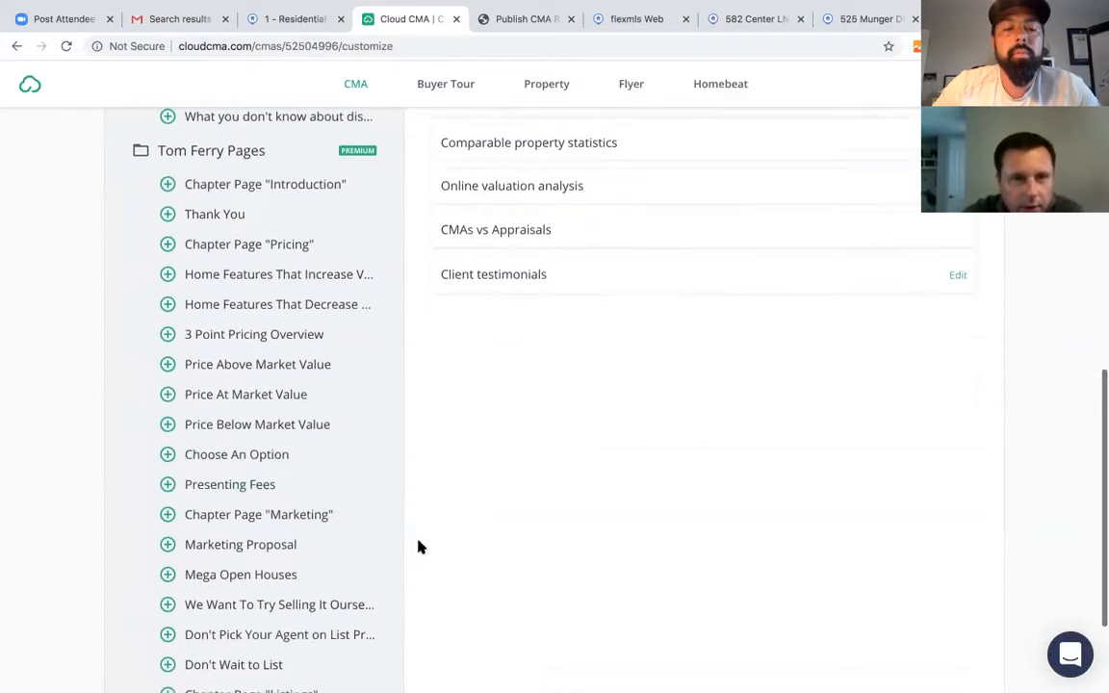
scroll(420, 547, "up", 2)
scroll(420, 547, "up", 12)
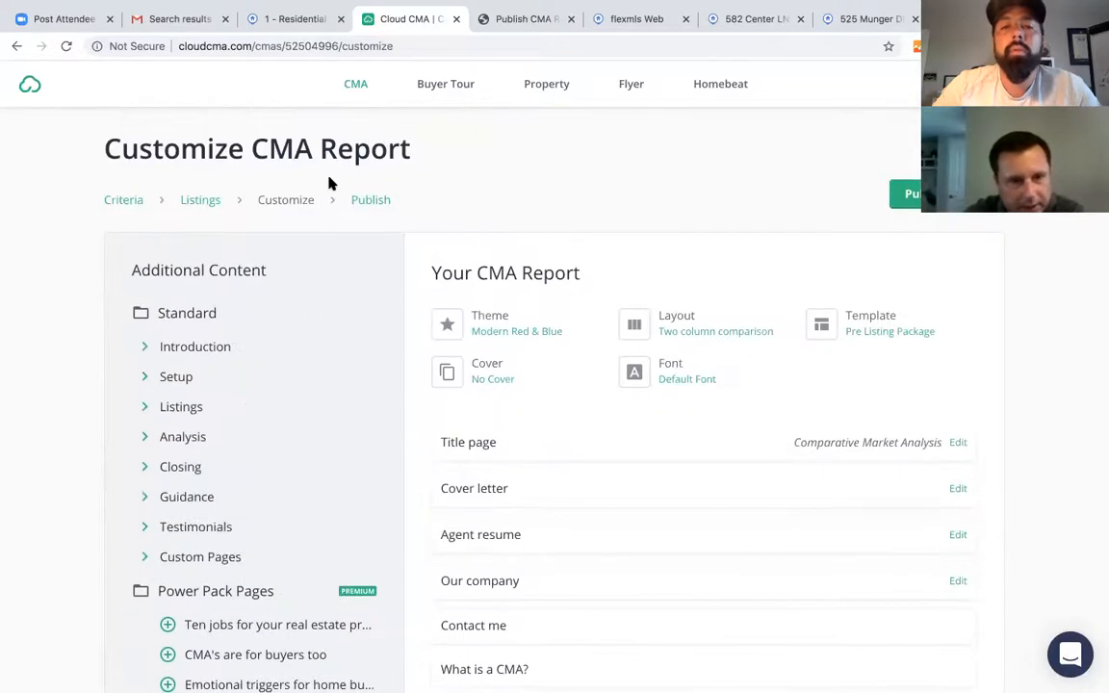
- Return to Organize Listings and review the Price Guide and Net Sheet for the $510,000–$597,000 comps, then collapse it
left_click(208, 207)
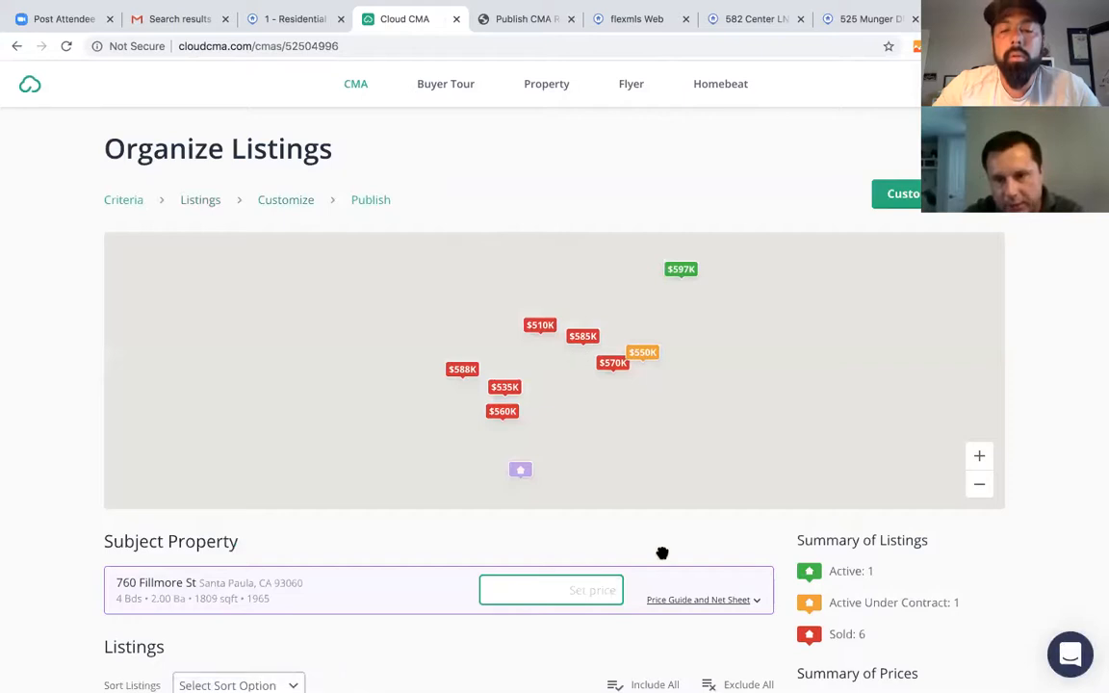
scroll(662, 554, "down", 3)
left_click(694, 381)
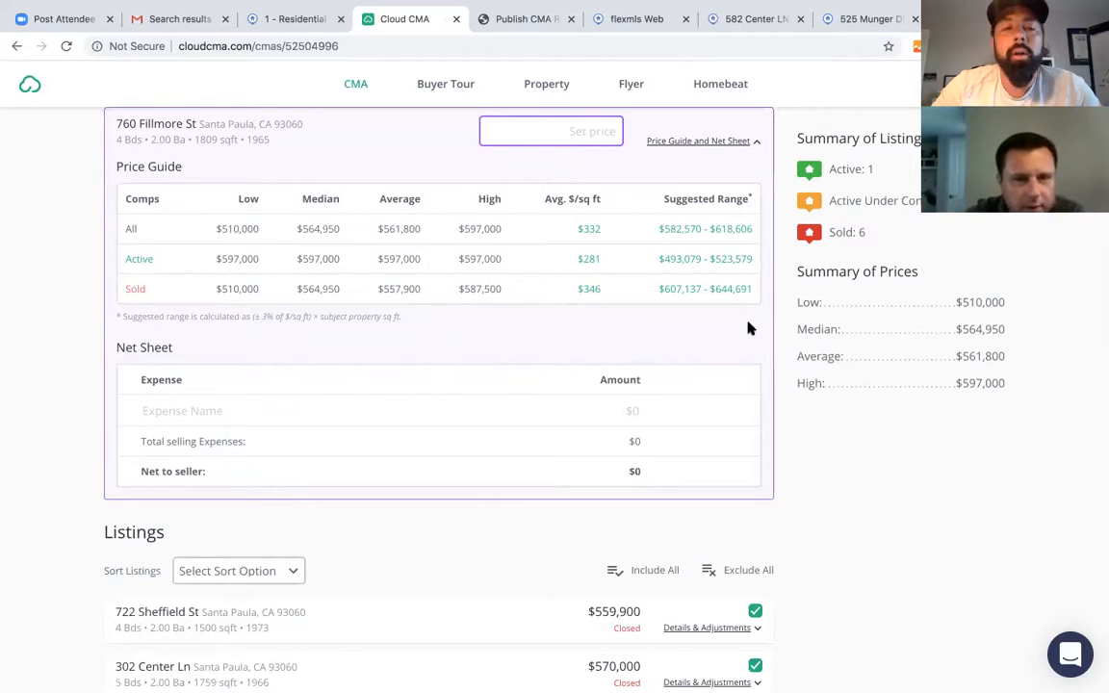
scroll(748, 324, "down", 2)
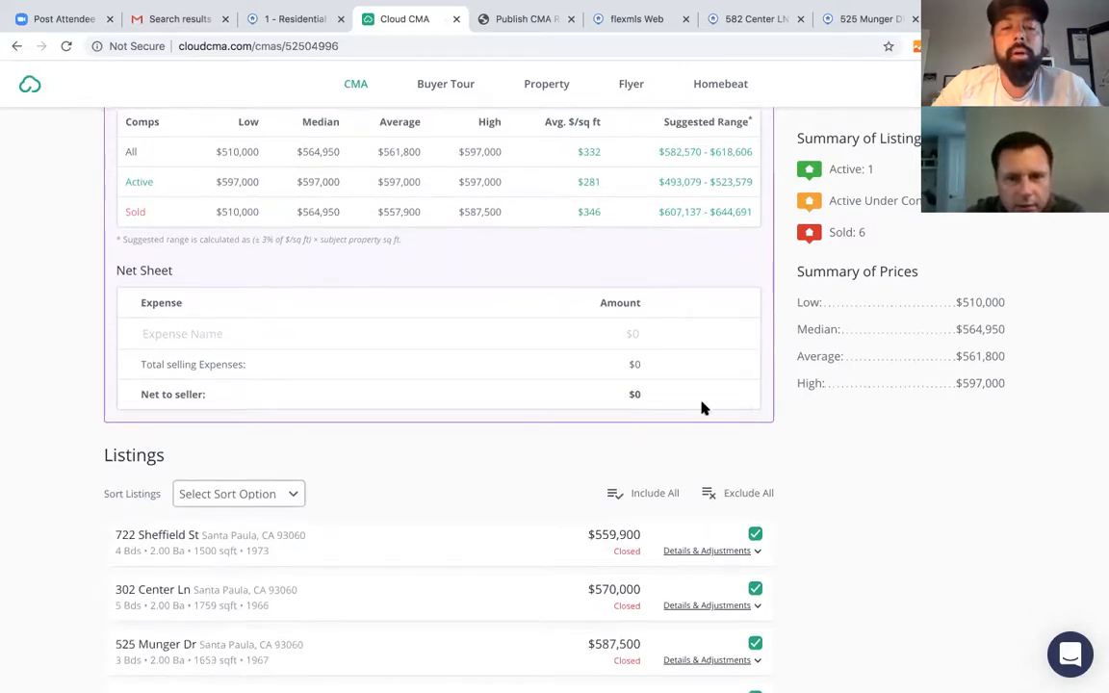
scroll(701, 408, "down", 4)
scroll(701, 408, "up", 10)
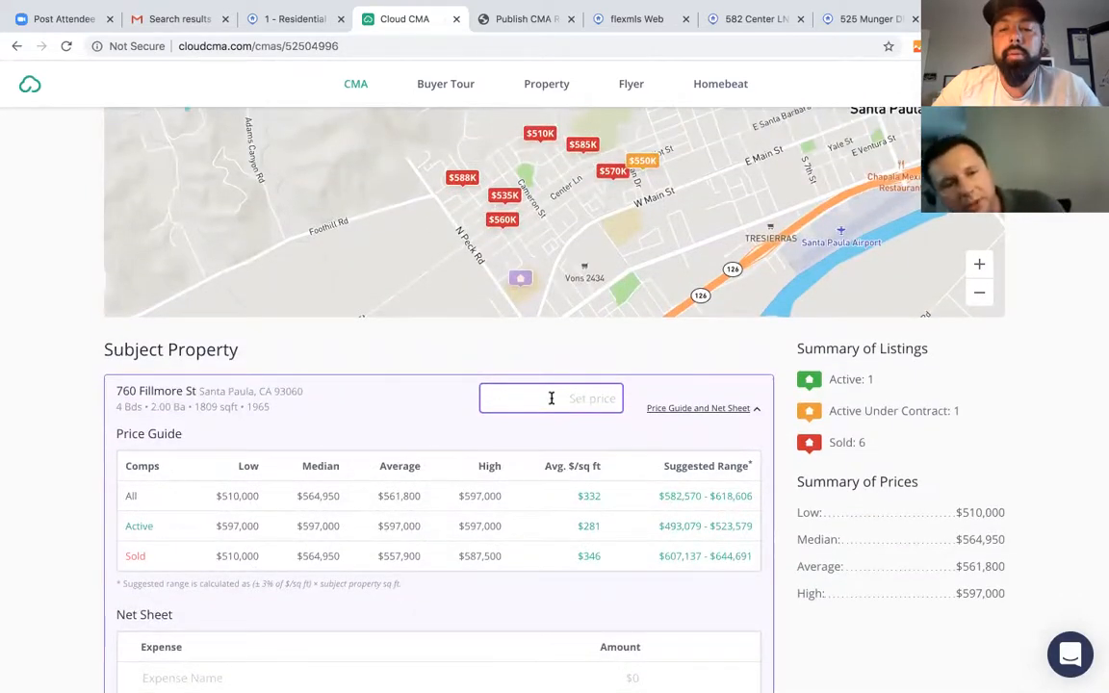
left_click(679, 410)
scroll(679, 413, "up", 5)
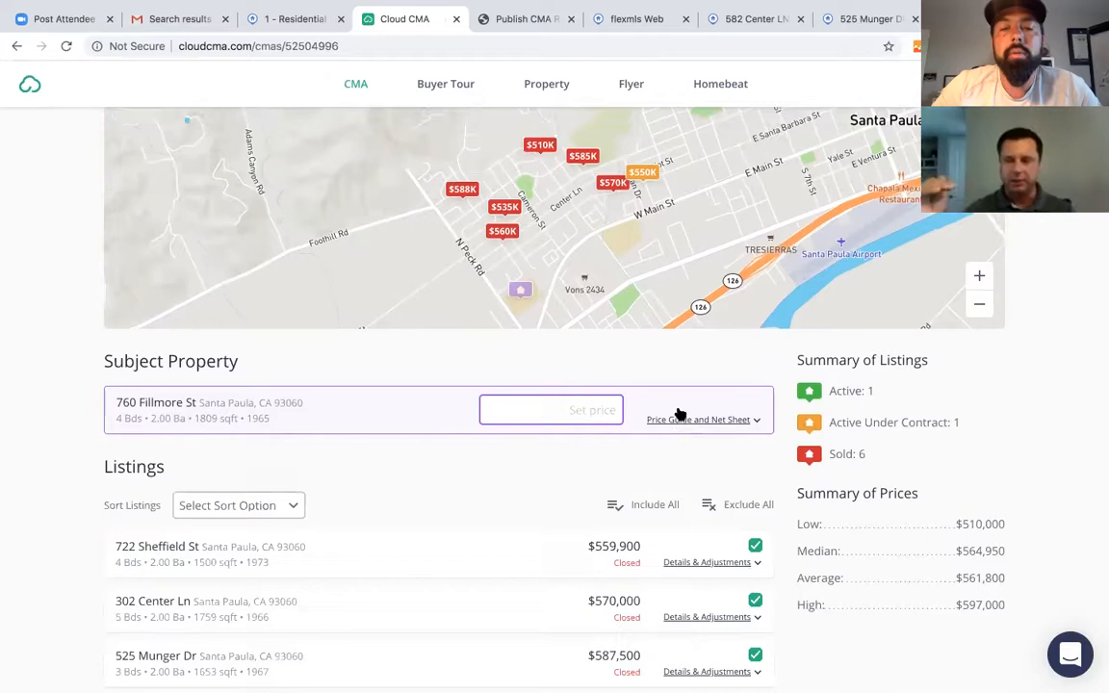
scroll(679, 413, "down", 4)
scroll(678, 408, "down", 5)
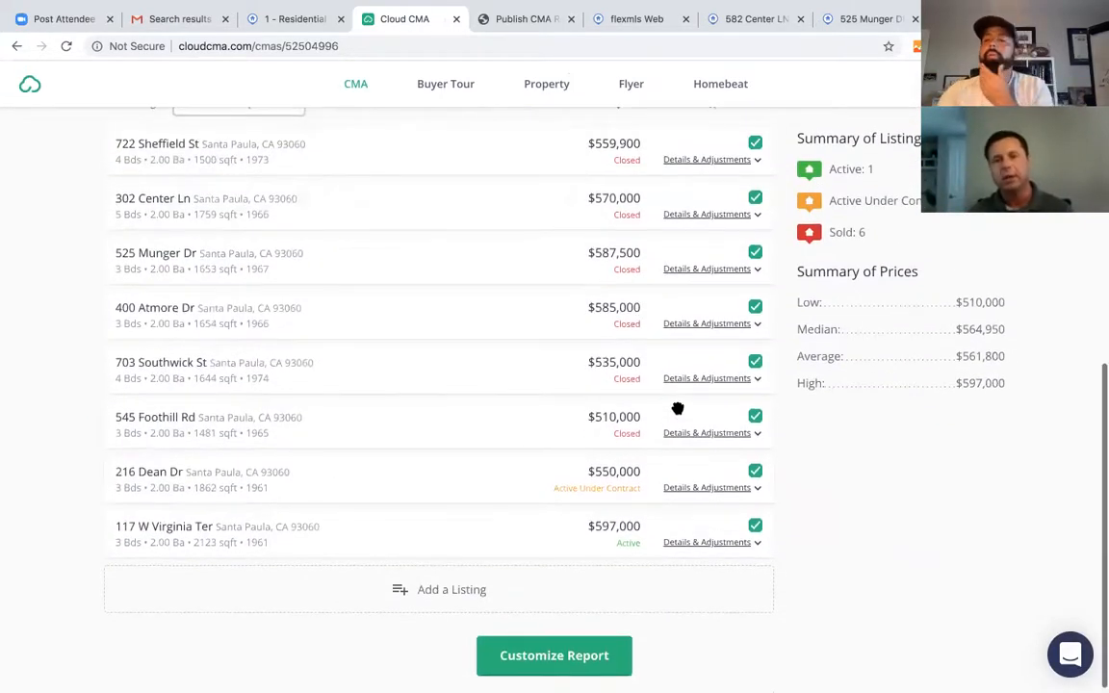
scroll(678, 409, "up", 5)
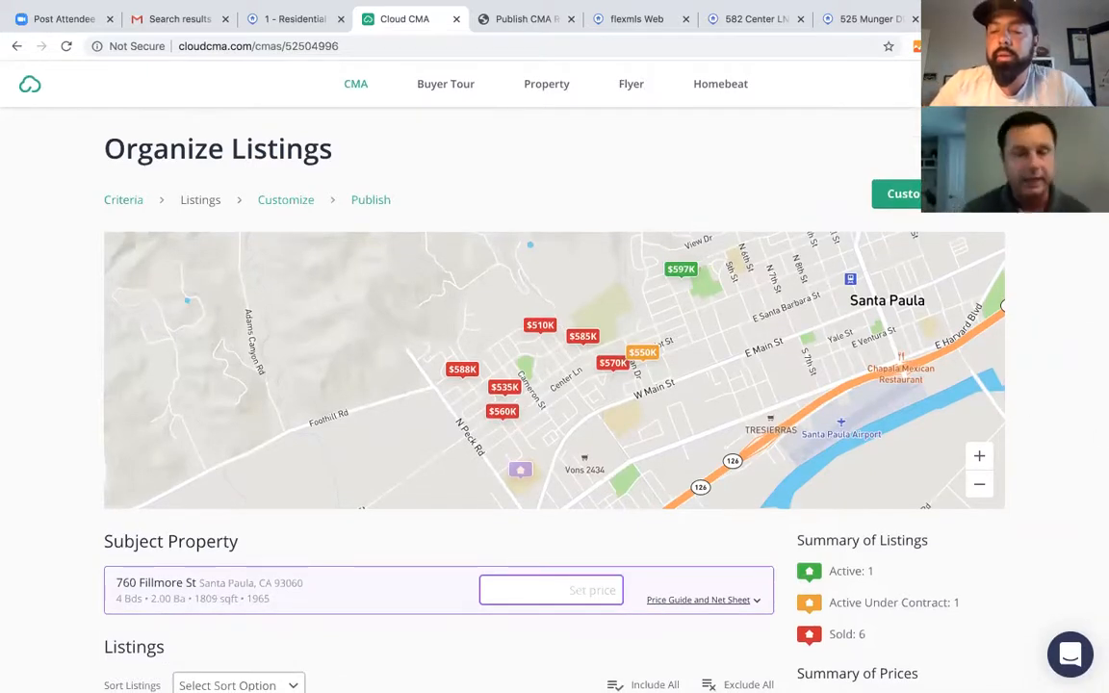
scroll(539, 421, "down", 2)
left_click(539, 432)
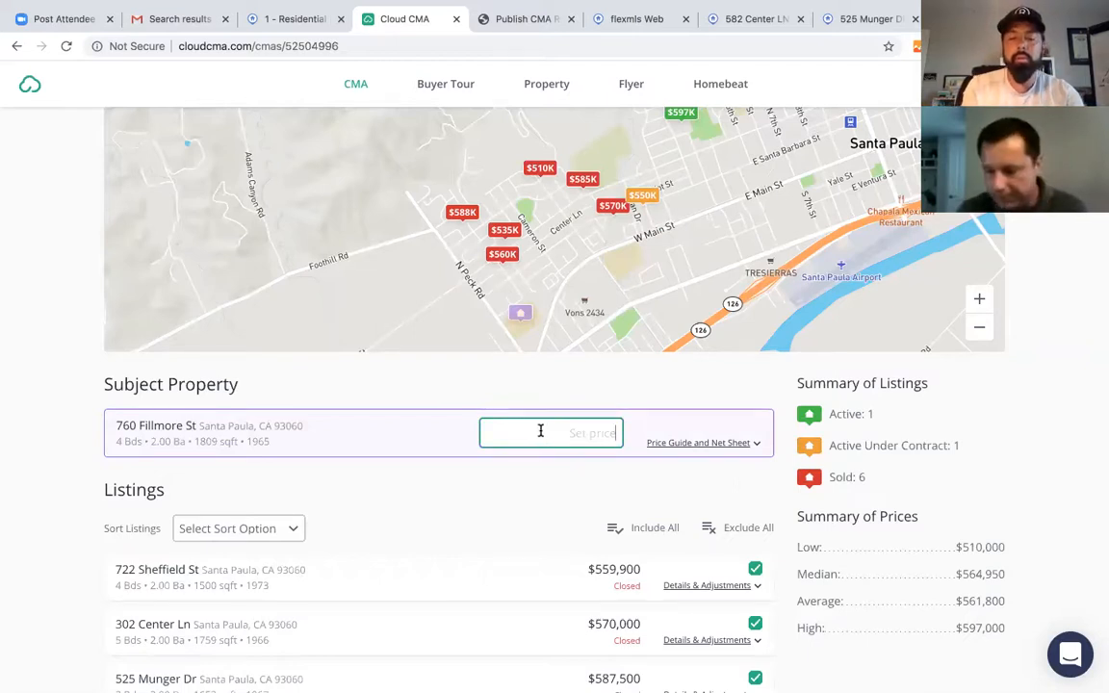
type("550,000-")
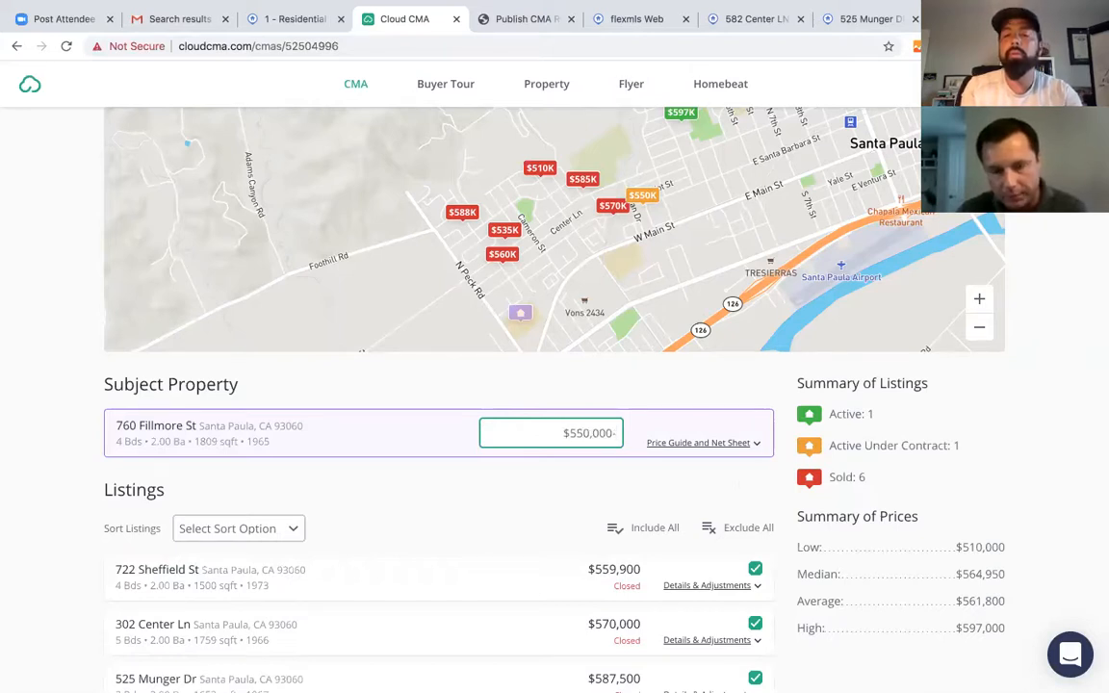
key("BackSpace")
key("BackSpace")
key("BackSpace")
key("BackSpace")
key("BackSpace")
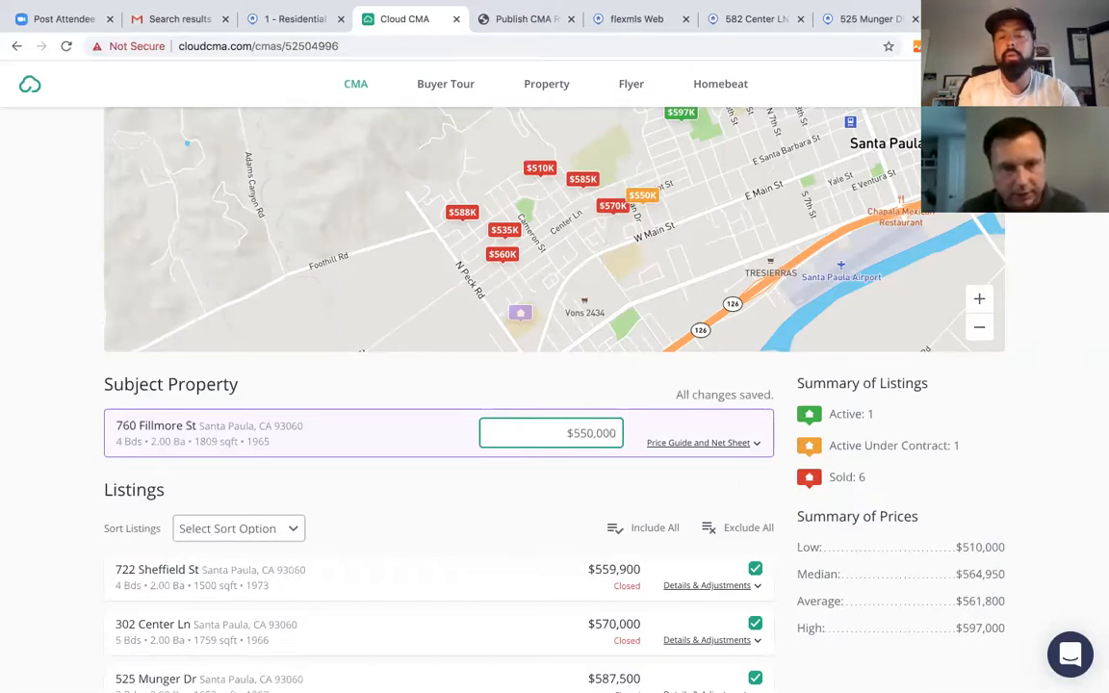
key("BackSpace")
type("45,000")
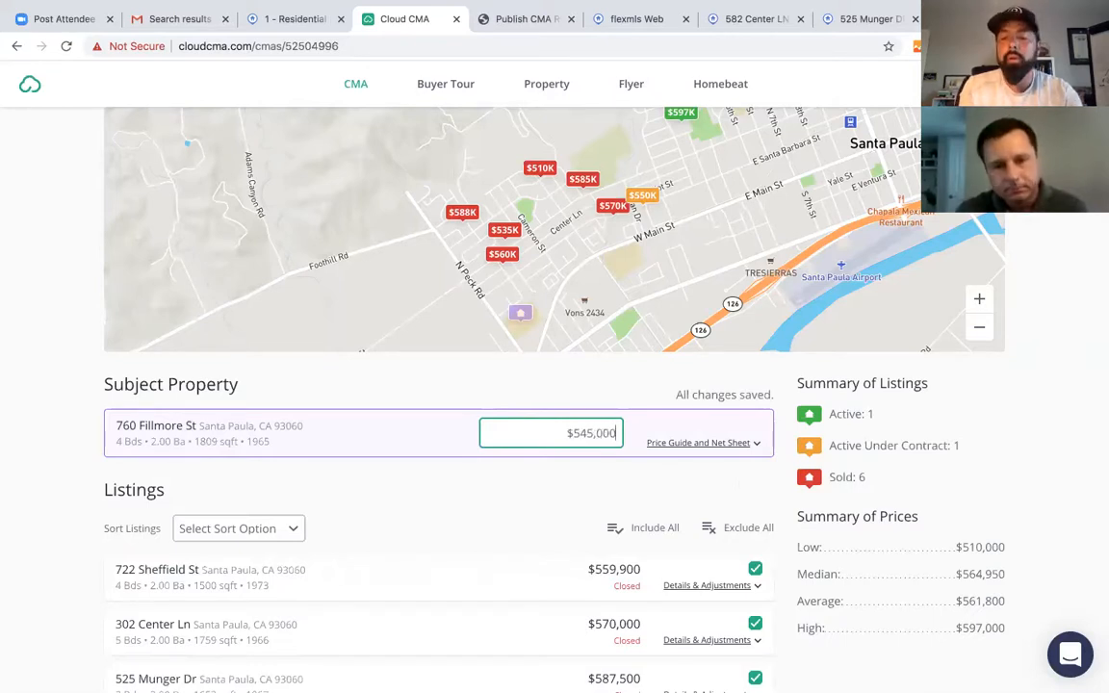
type("-$575,000")
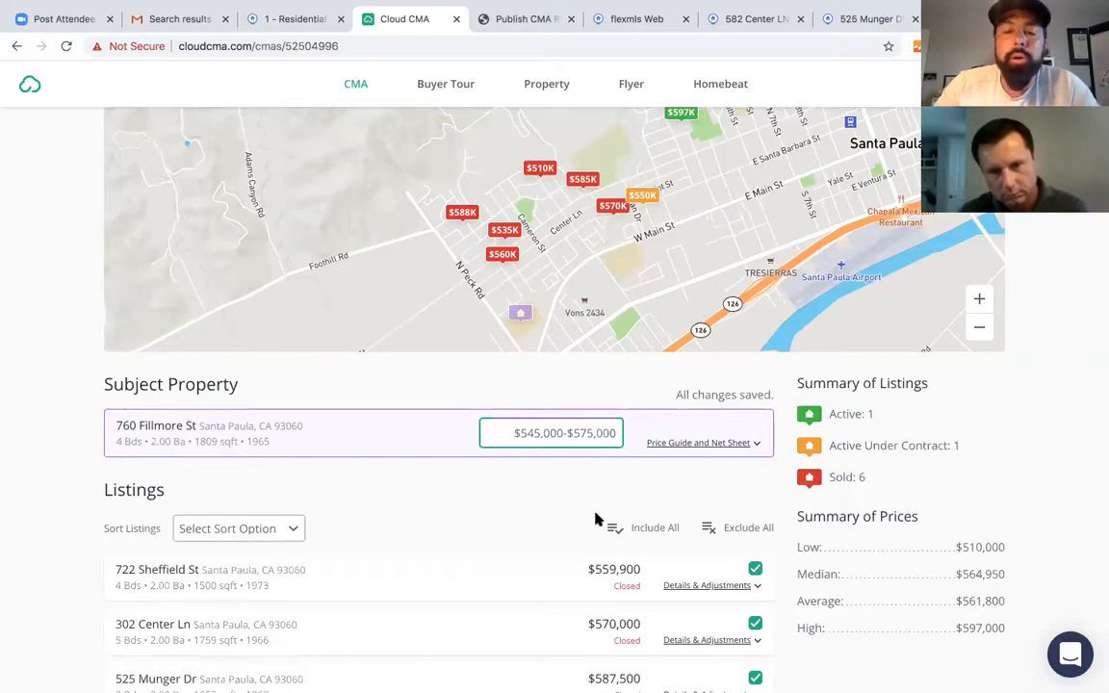
scroll(595, 520, "down", 2)
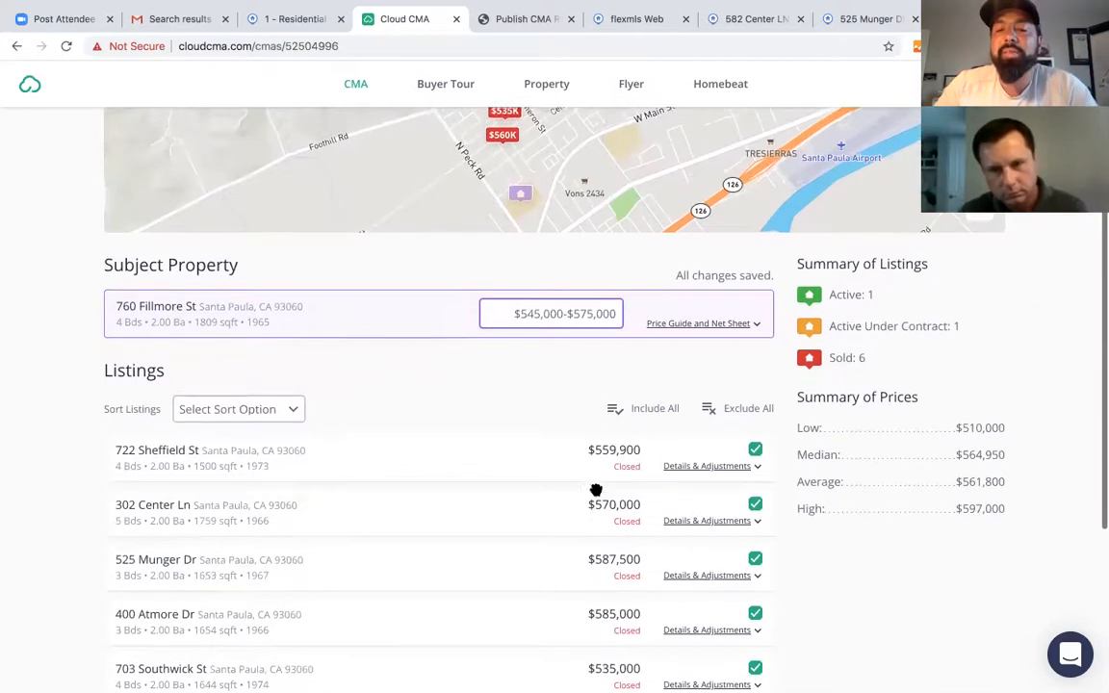
scroll(596, 491, "up", 3)
scroll(486, 593, "down", 2)
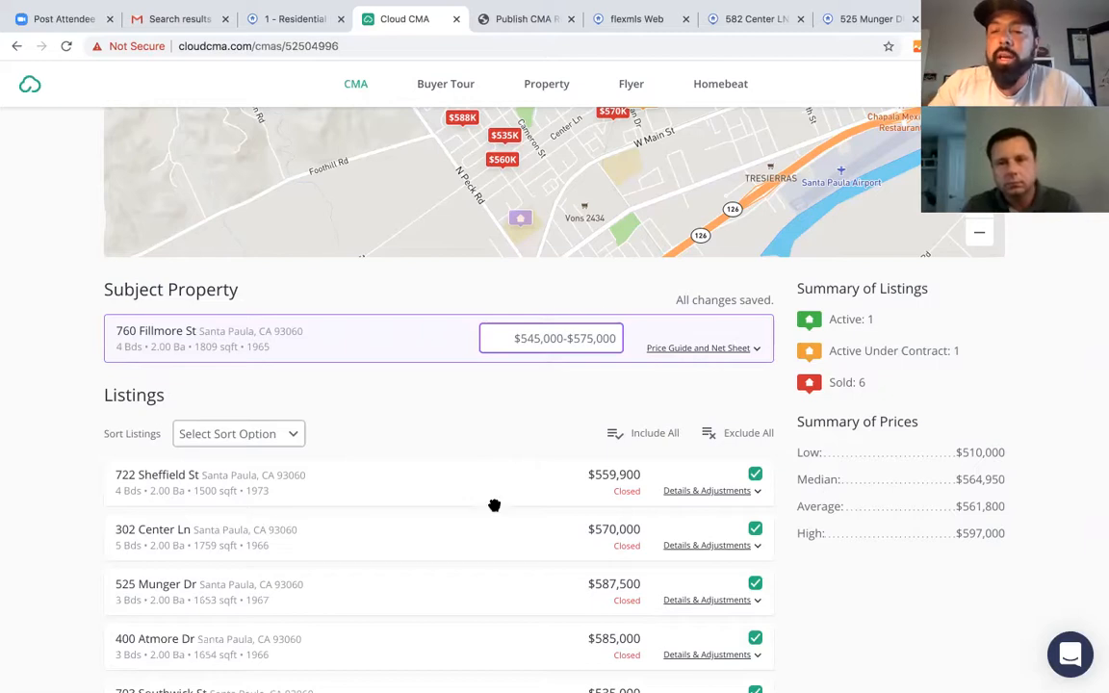
scroll(577, 468, "up", 5)
scroll(578, 469, "down", 6)
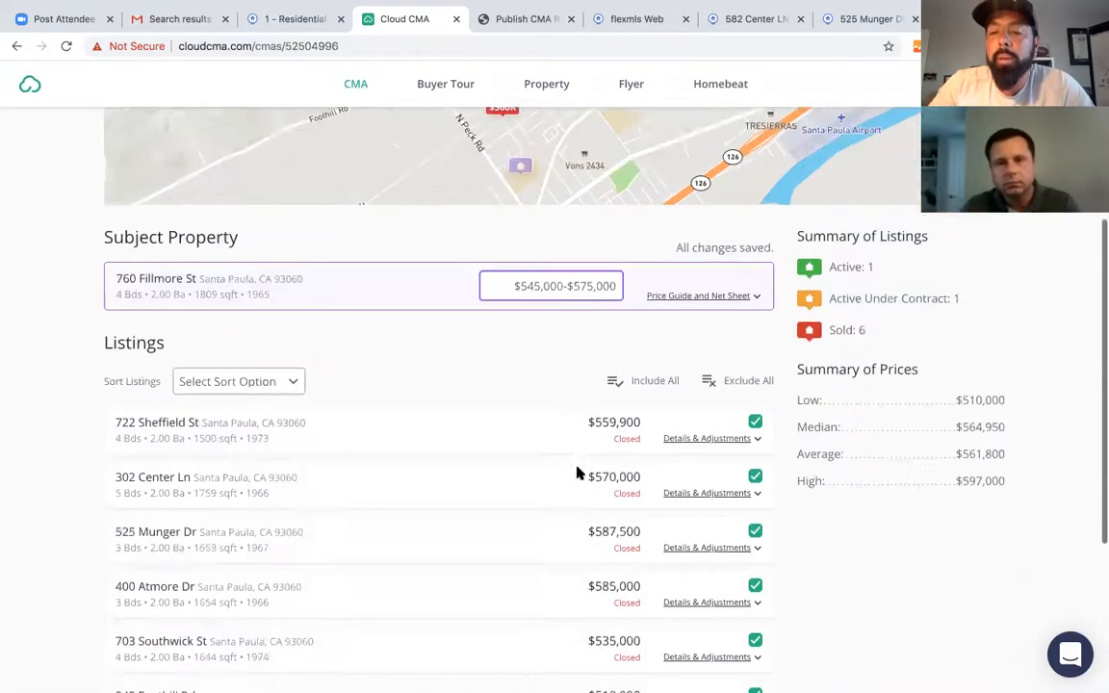
scroll(597, 503, "up", 6)
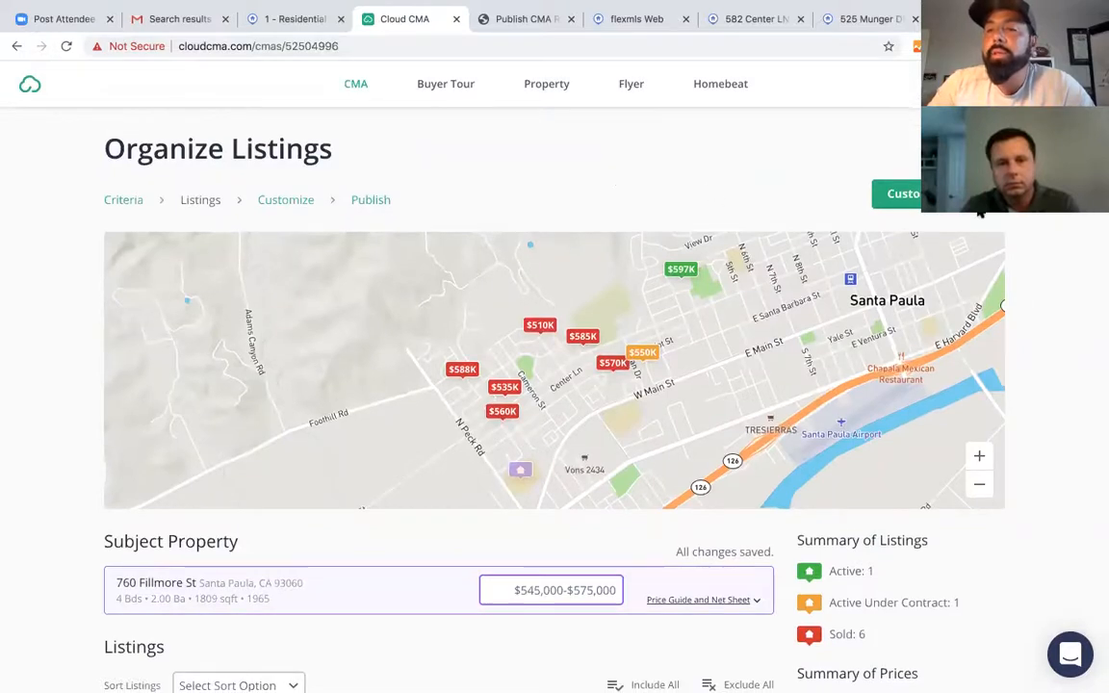
left_click(901, 193)
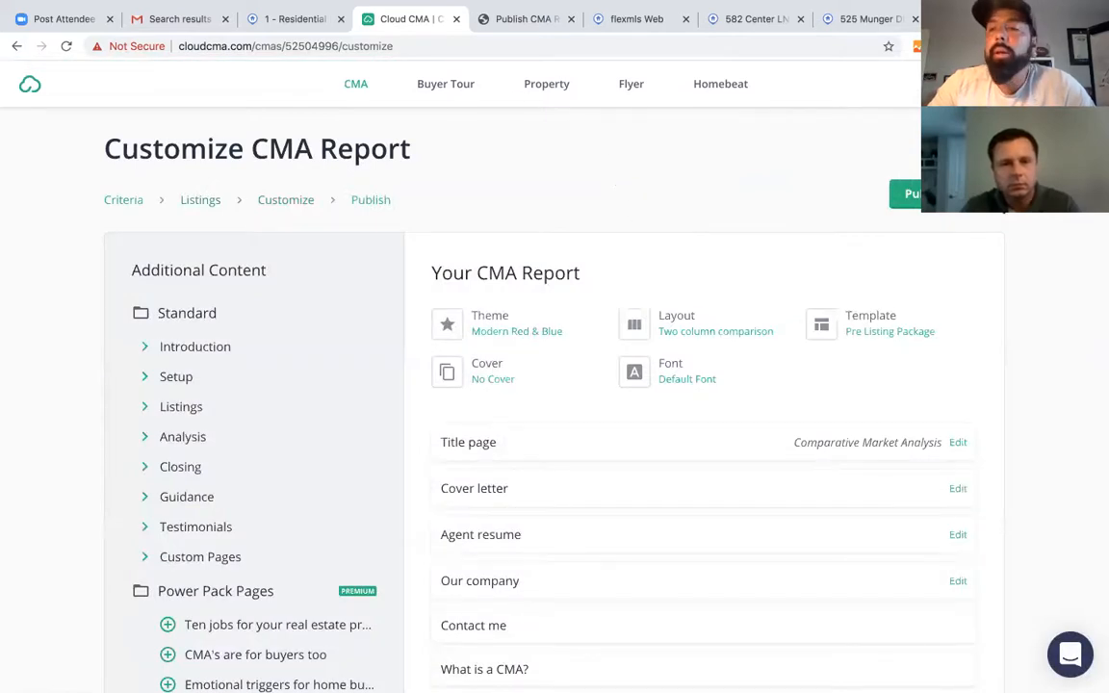
left_click(939, 200)
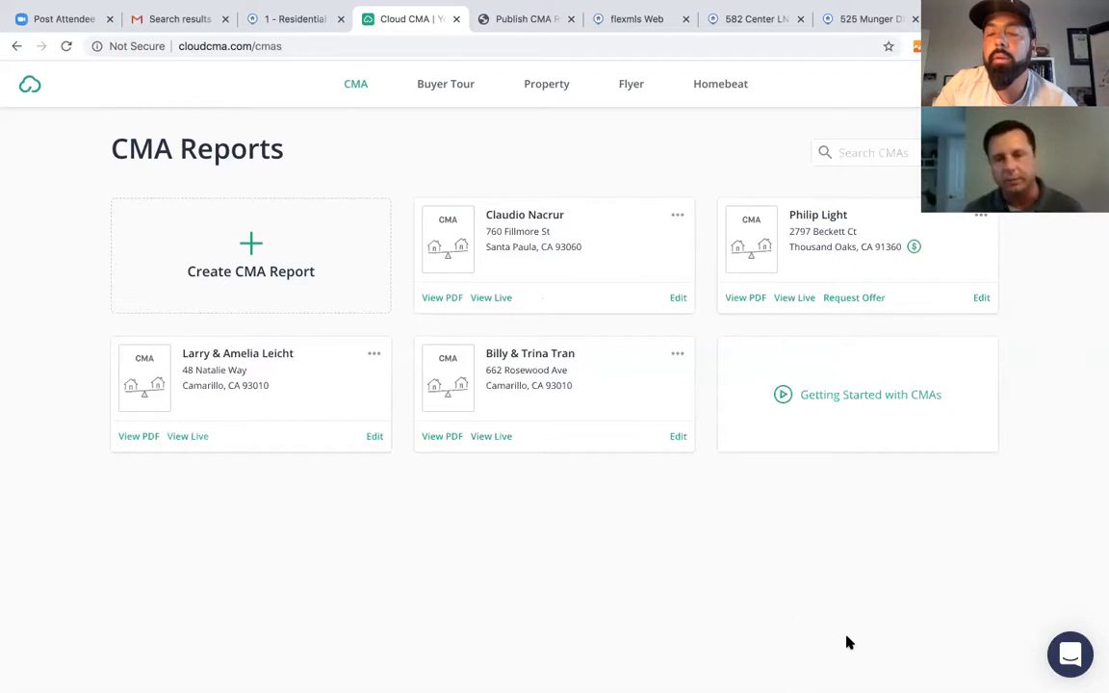
left_click(288, 16)
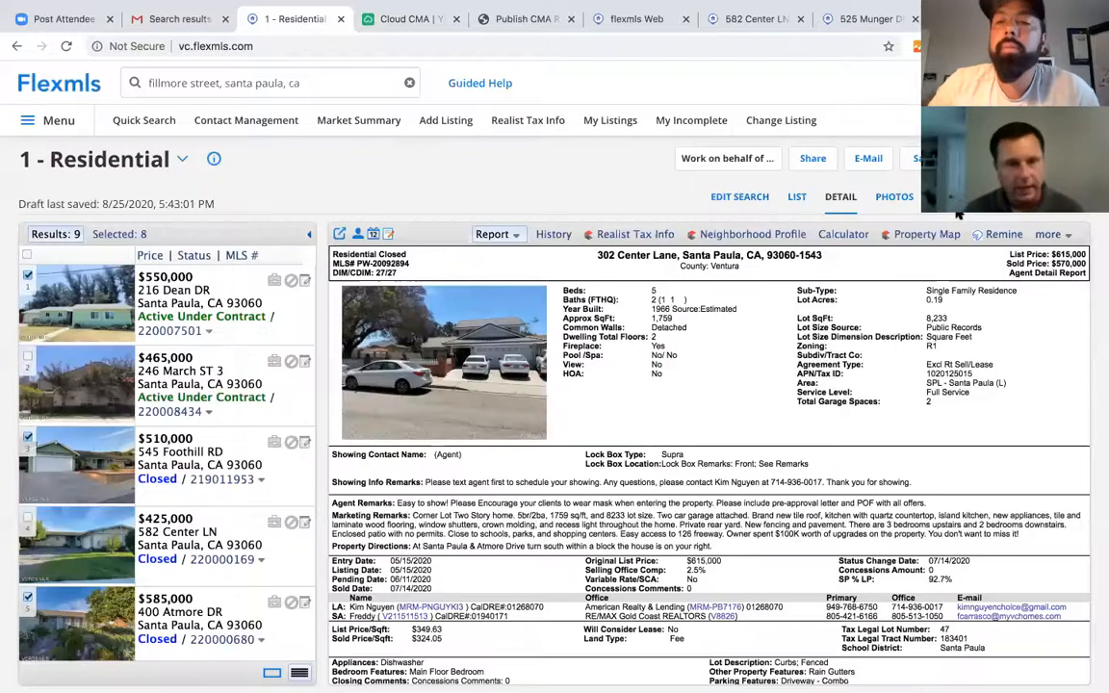
left_click(926, 234)
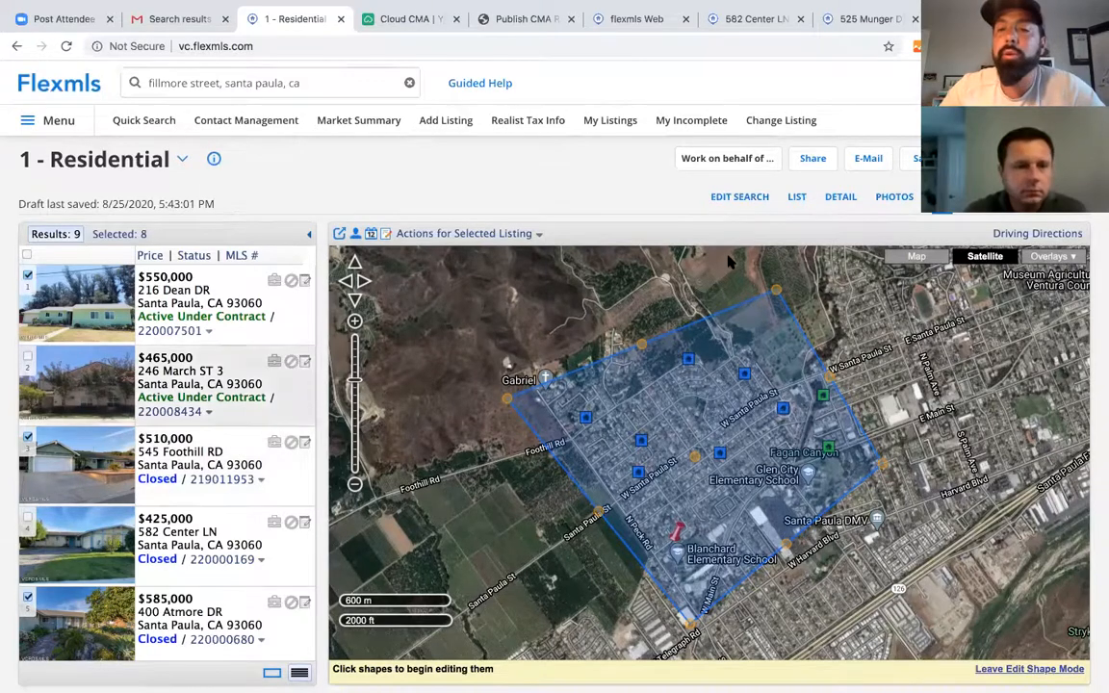
left_click(834, 198)
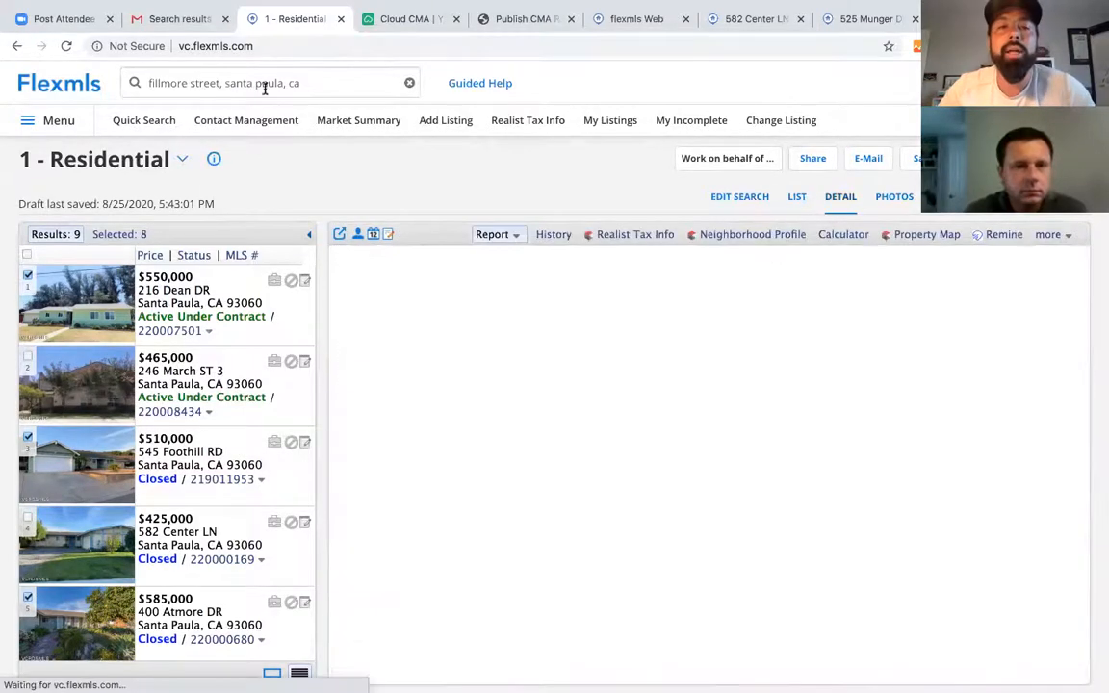
left_click(915, 159)
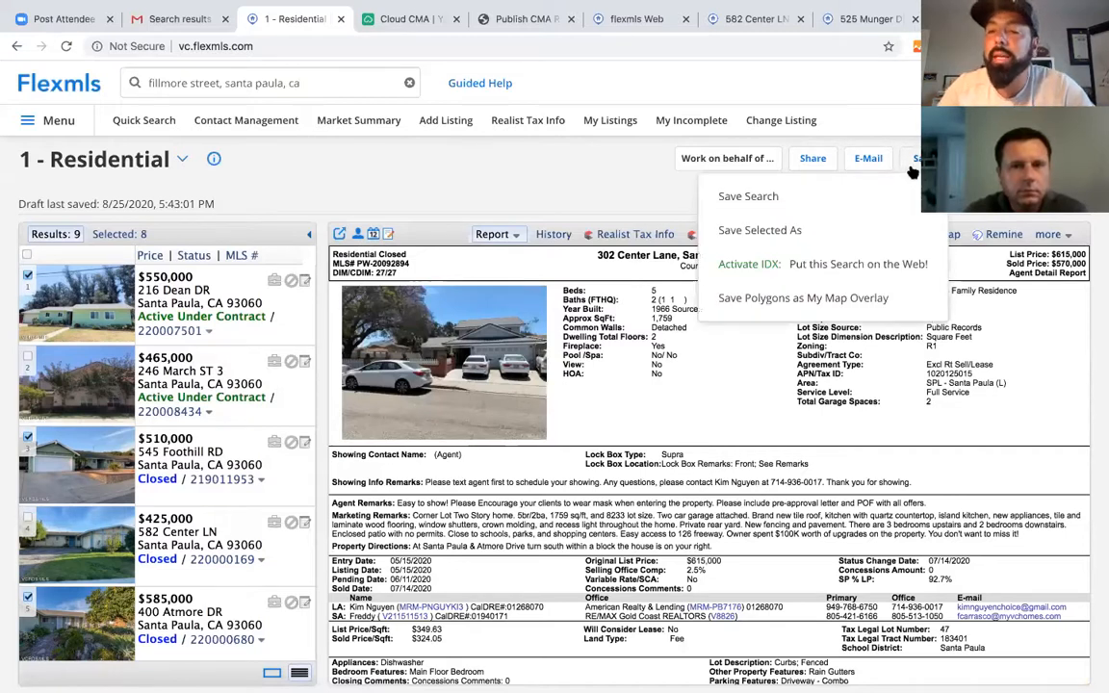
left_click(749, 198)
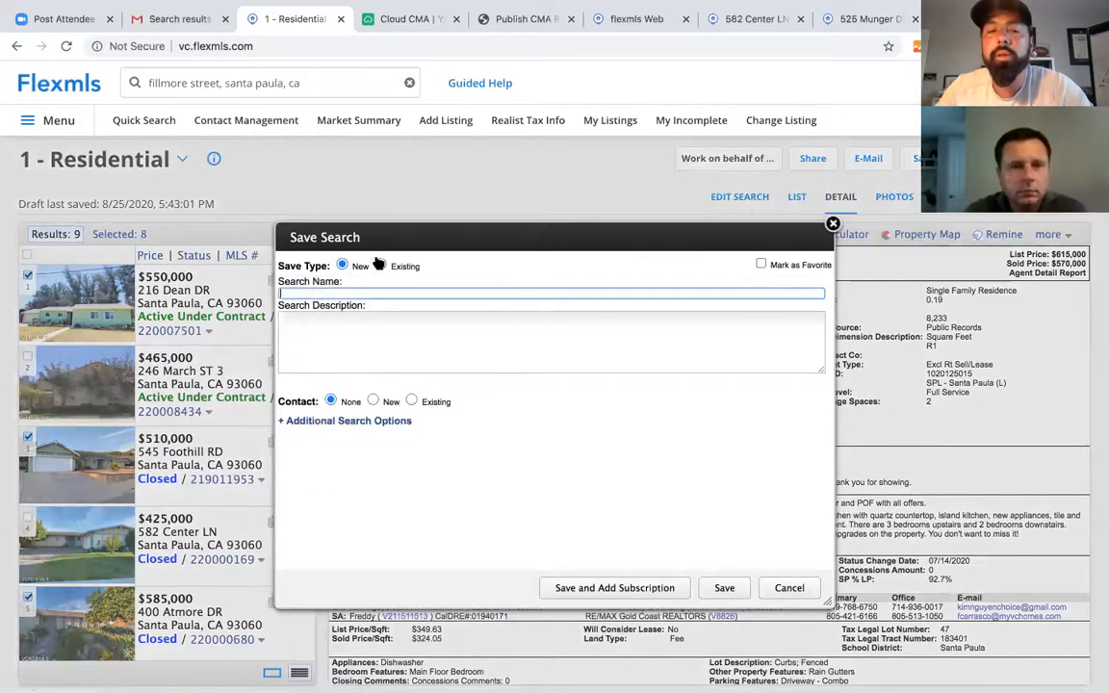
left_click(348, 291)
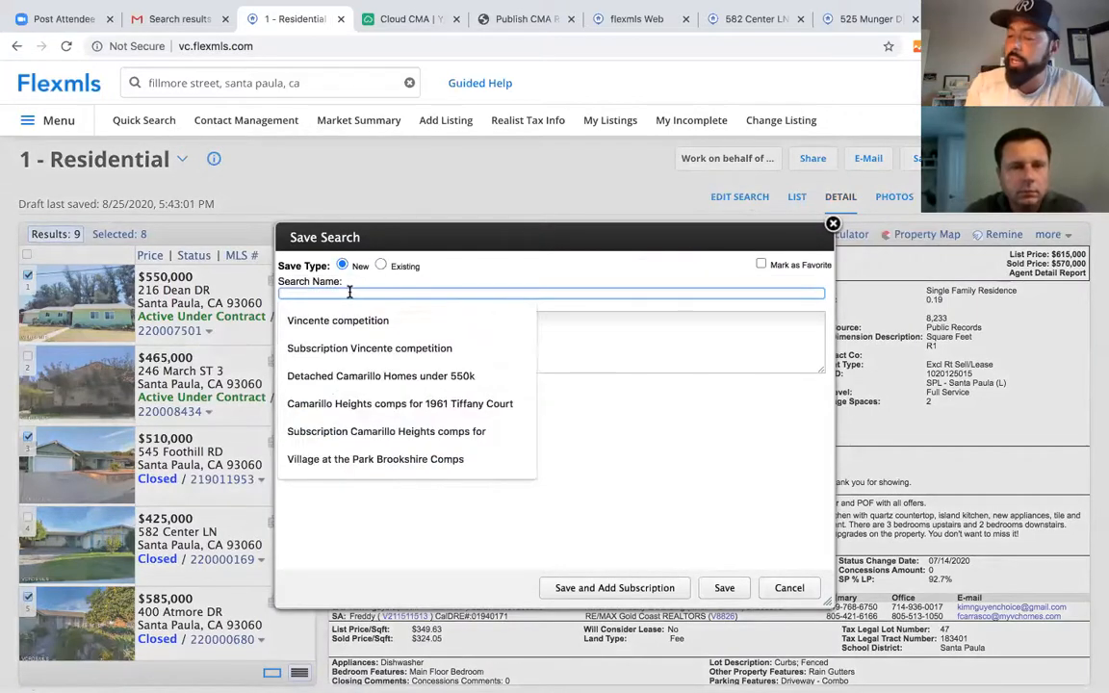
type("Comps fo")
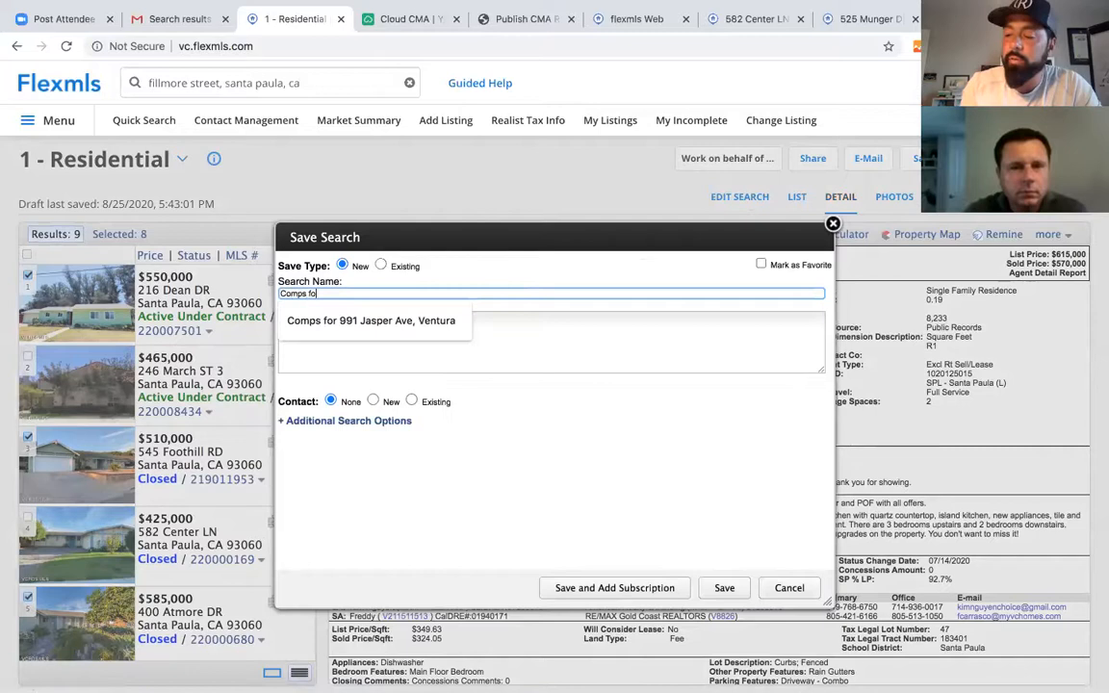
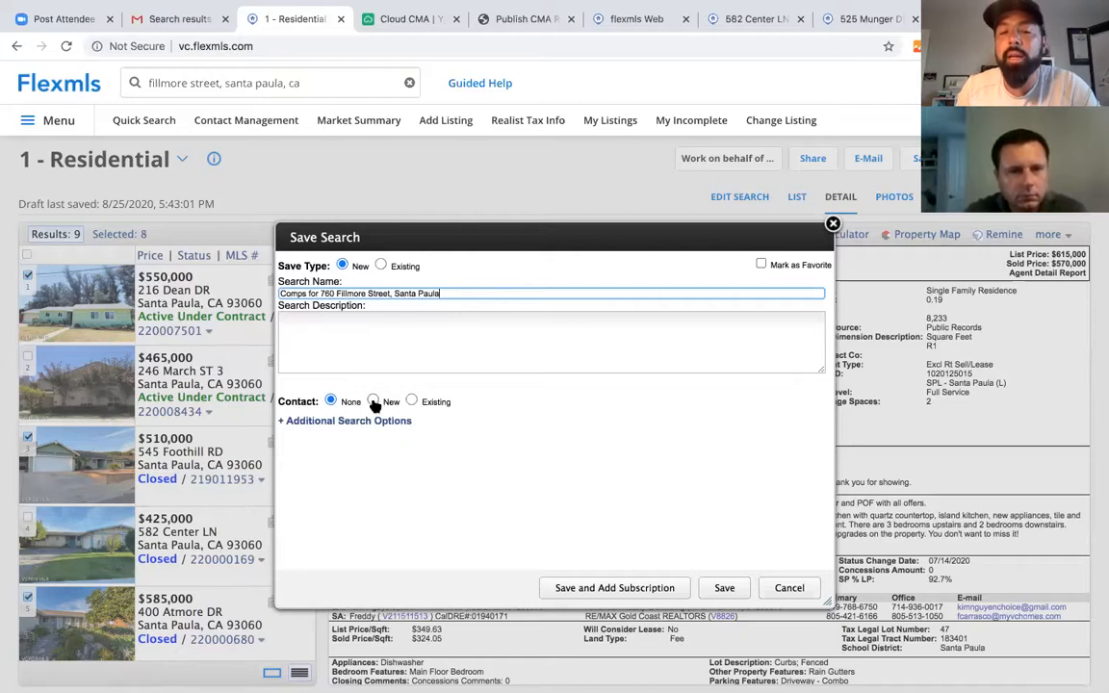
- Search the contact list for an existing client and add the match as the search's contact
left_click(413, 401)
left_click(418, 421)
type("brand")
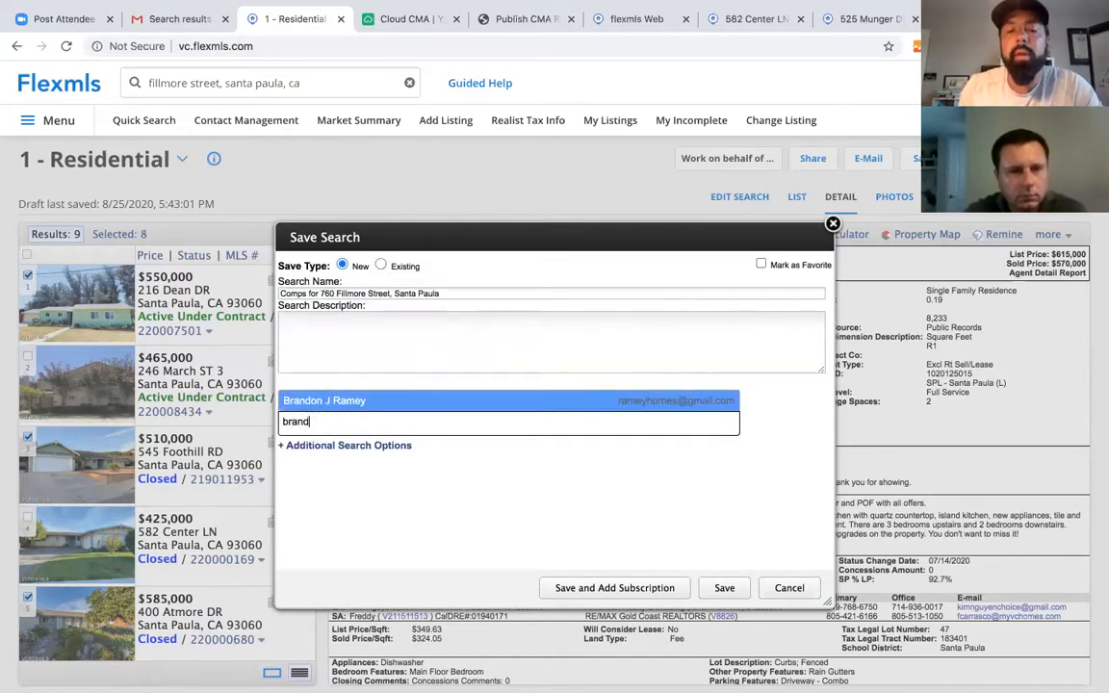
left_click(314, 399)
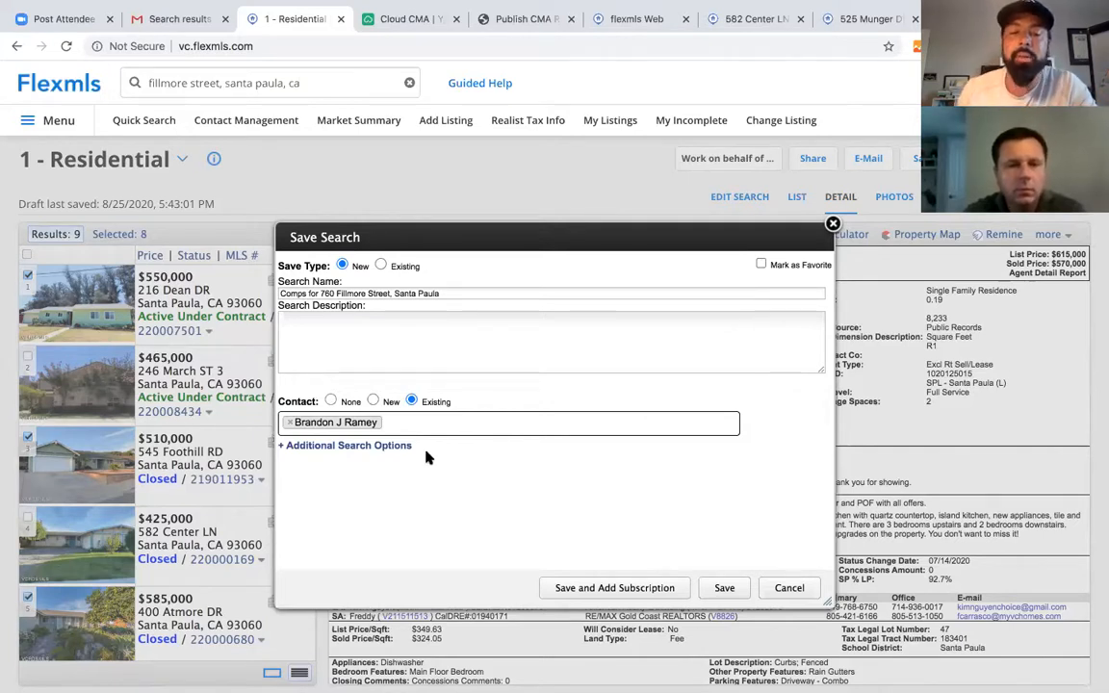
- Switch to a new contact, entering its display name and a corrected contact e-mail address
left_click(373, 403)
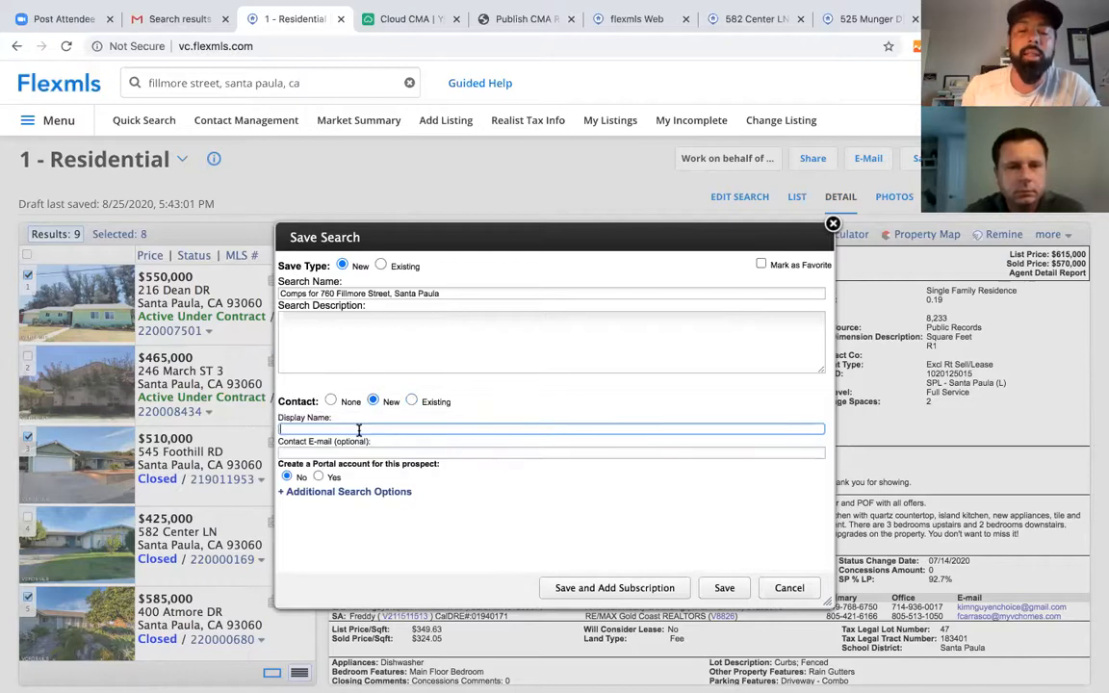
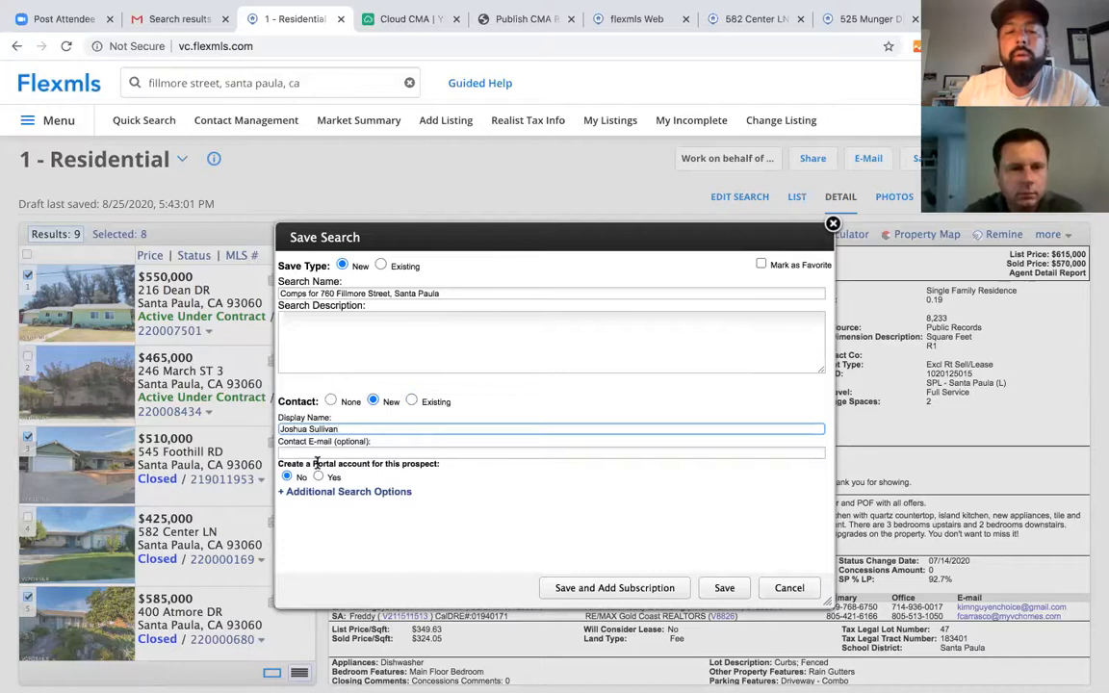
left_click(315, 453)
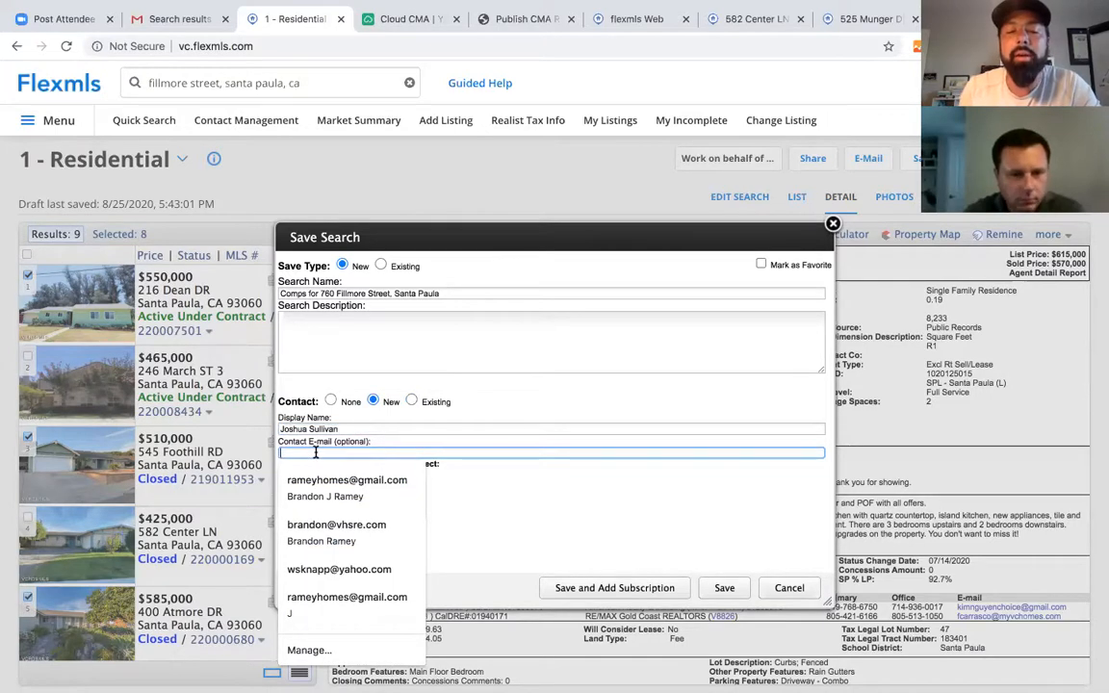
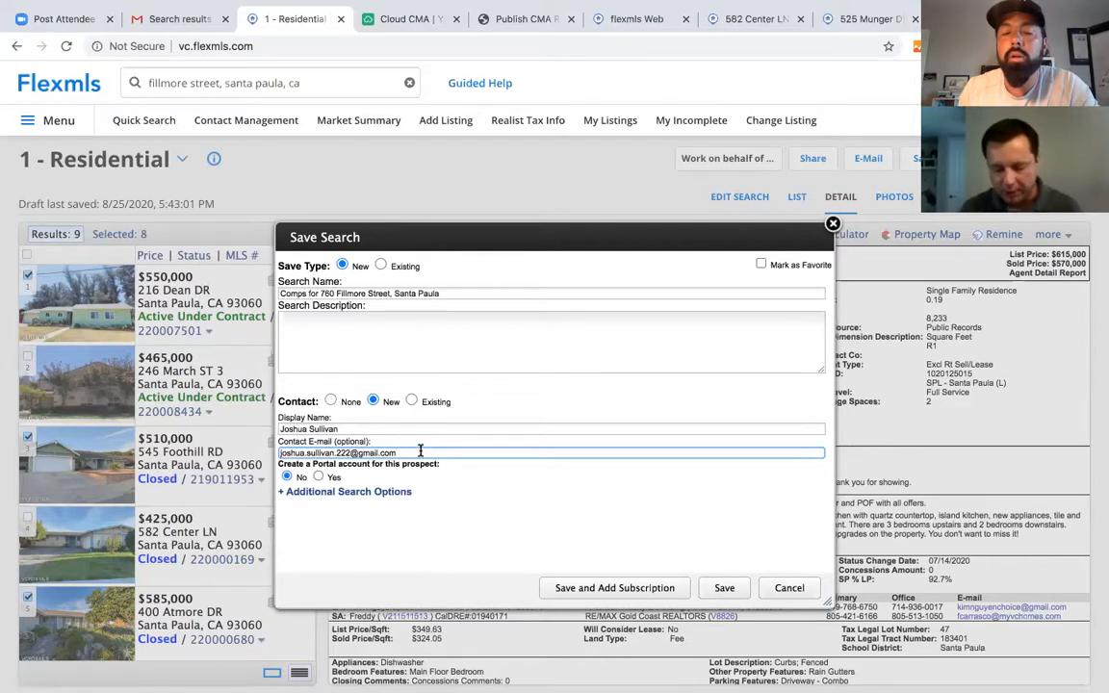
left_click_drag(416, 453, 279, 456)
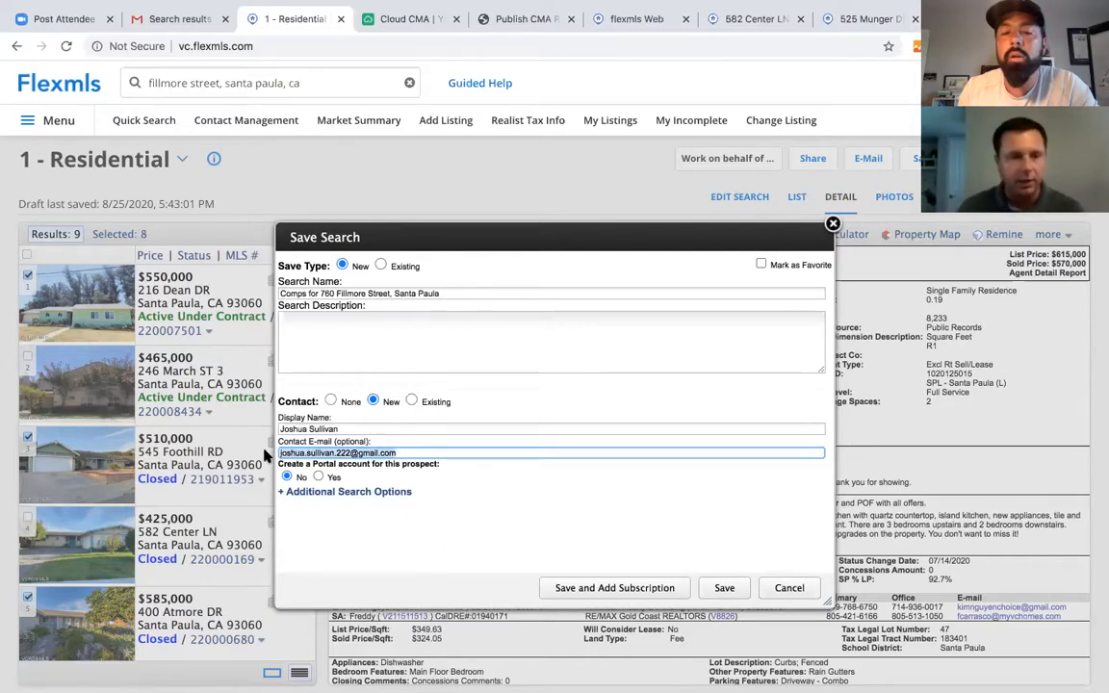
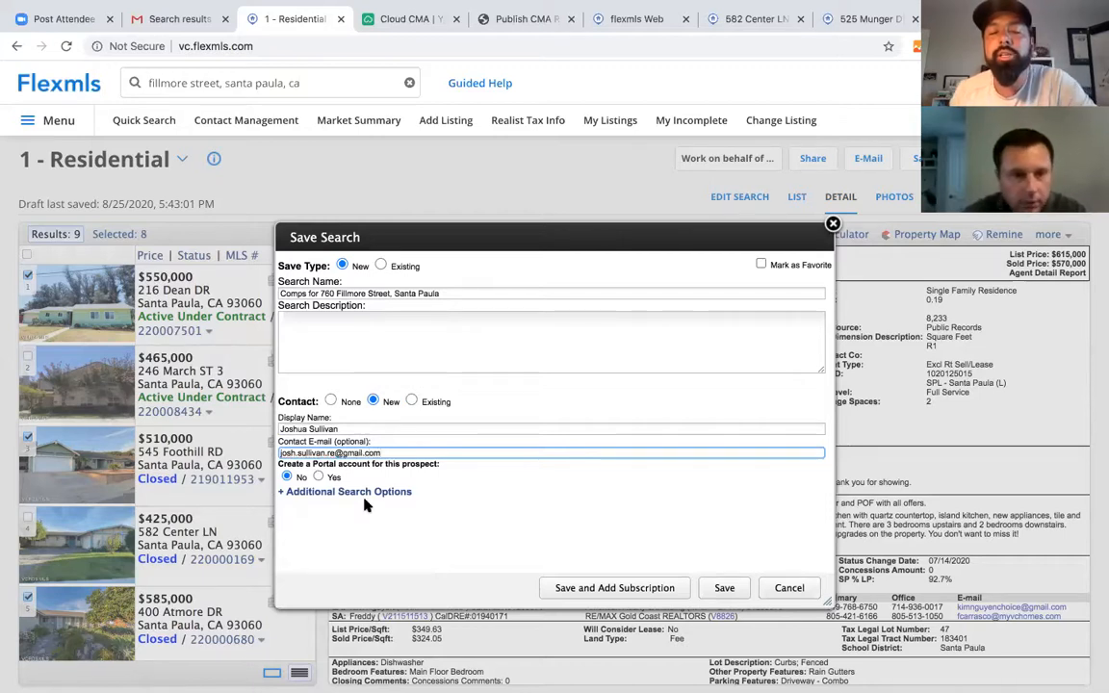
- Save the search with a subscription and add a second existing contact as recipient
left_click(619, 595)
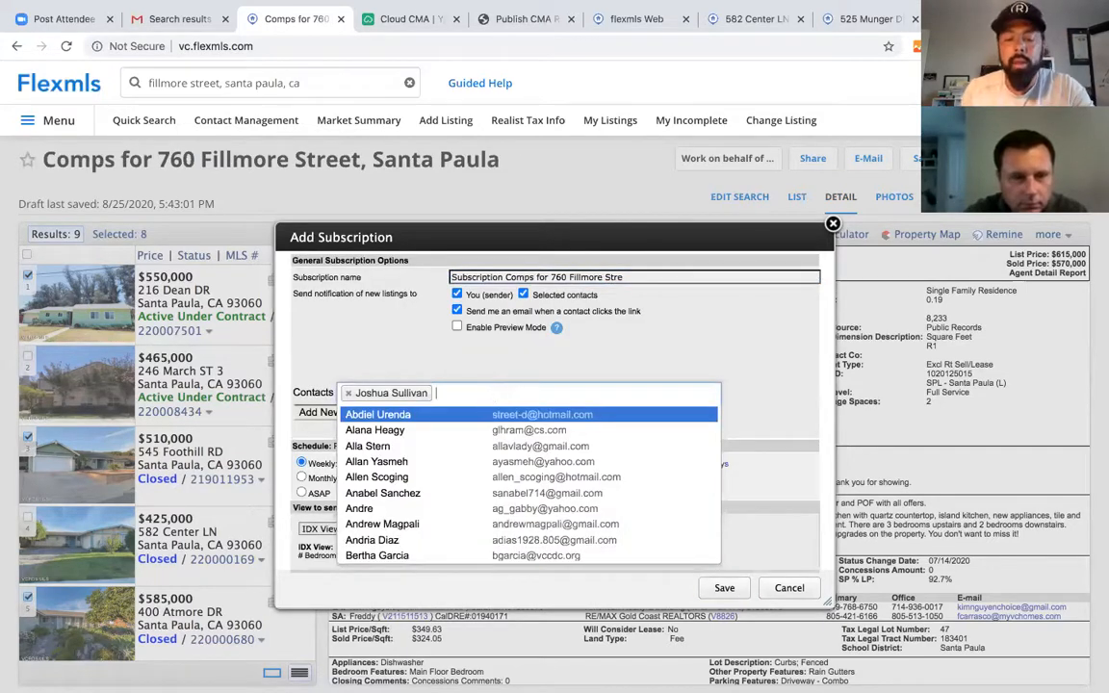
type("brand")
key("Return")
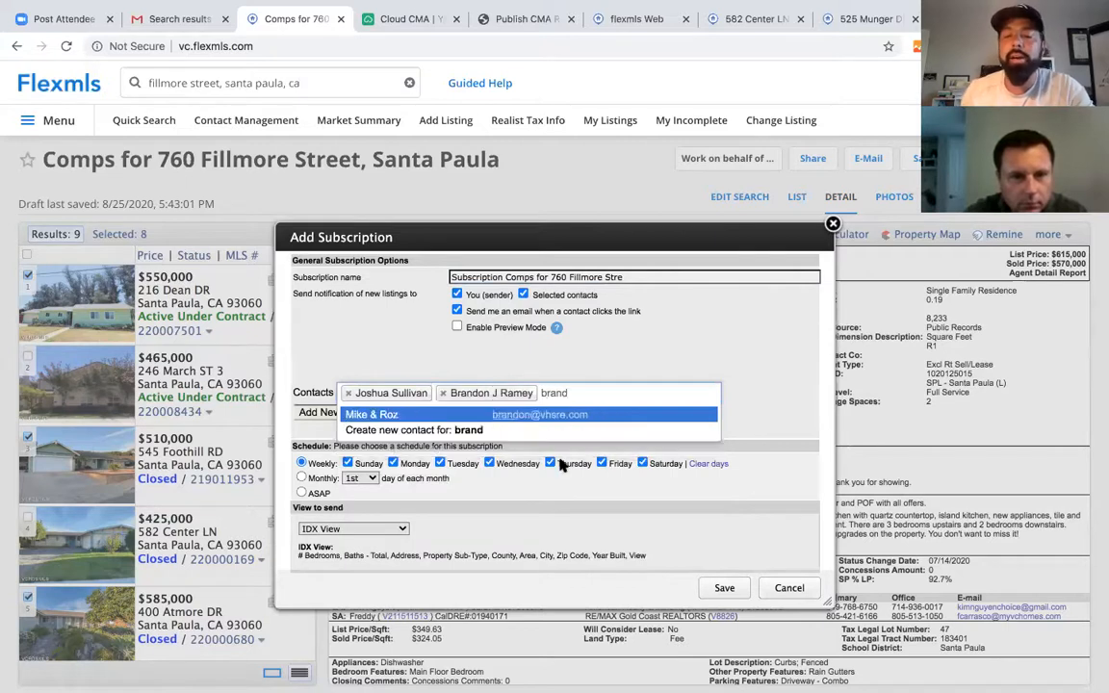
key("BackSpace")
key("BackSpace")
key("BackSpace")
key("BackSpace")
key("BackSpace")
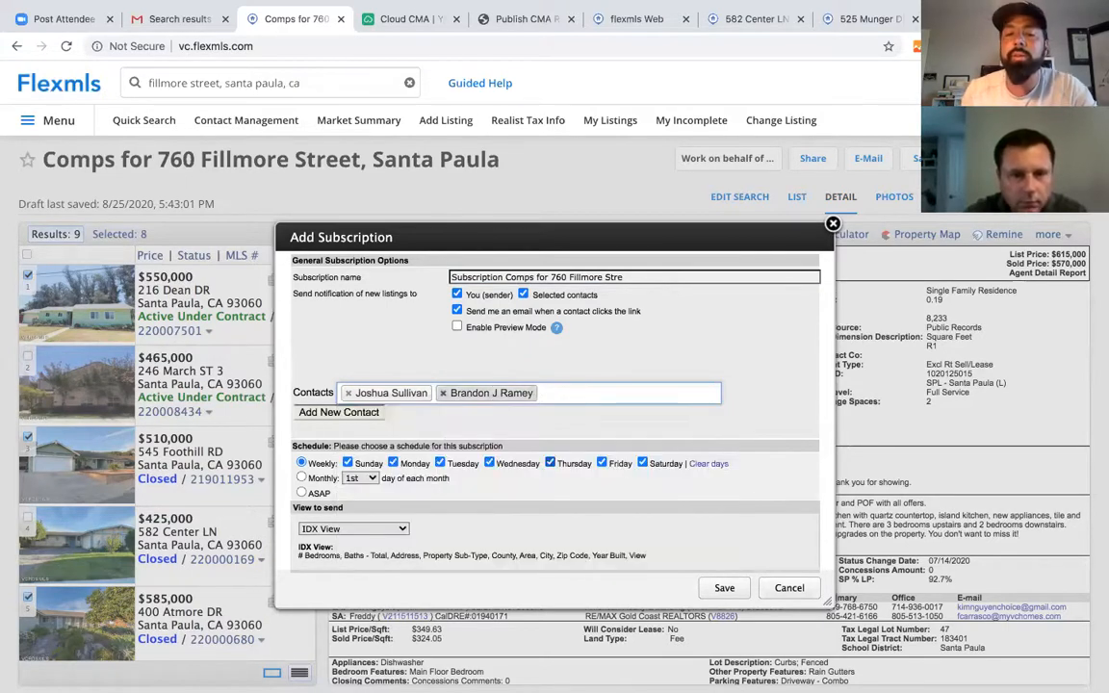
scroll(590, 512, "down", 1)
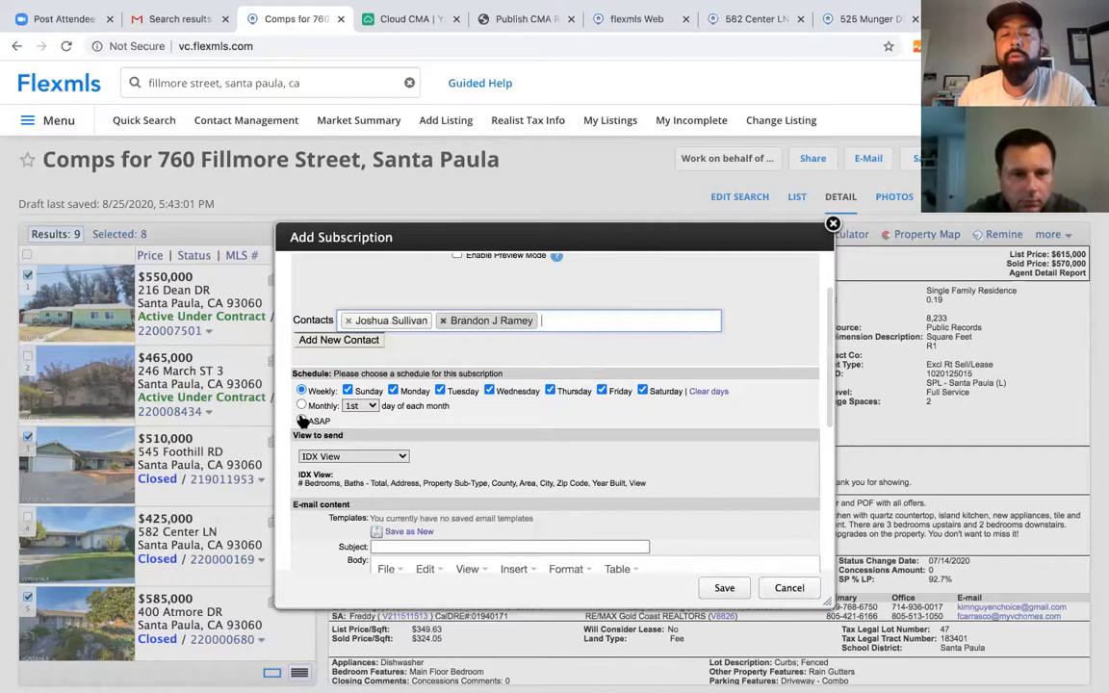
left_click(301, 421)
scroll(366, 452, "down", 1)
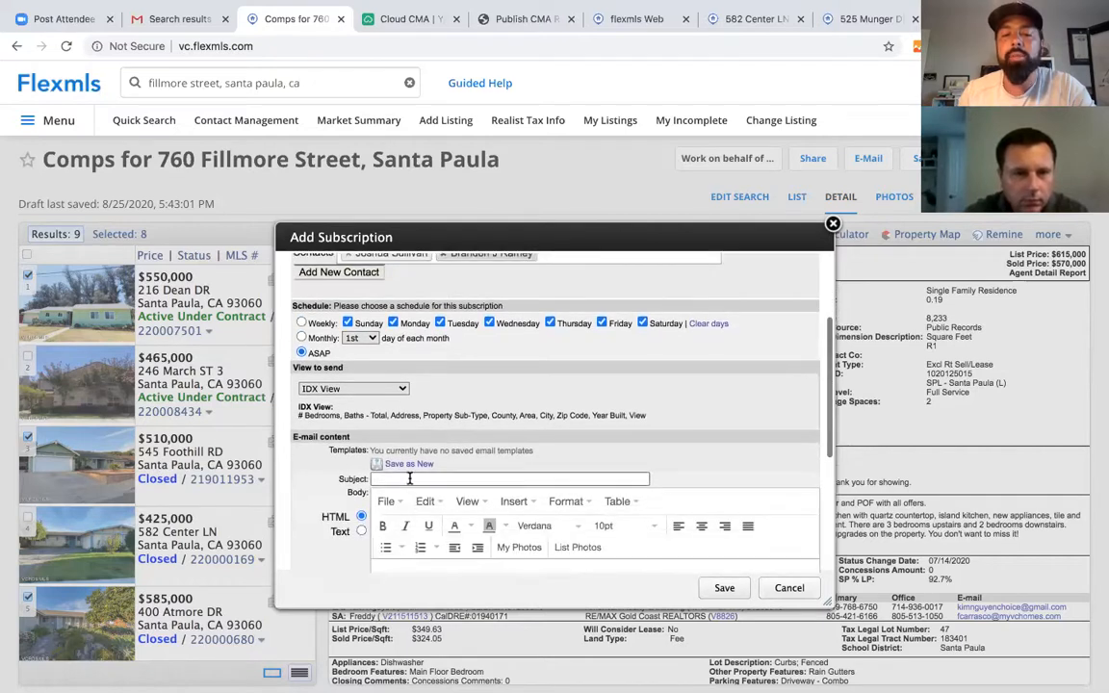
left_click(409, 478)
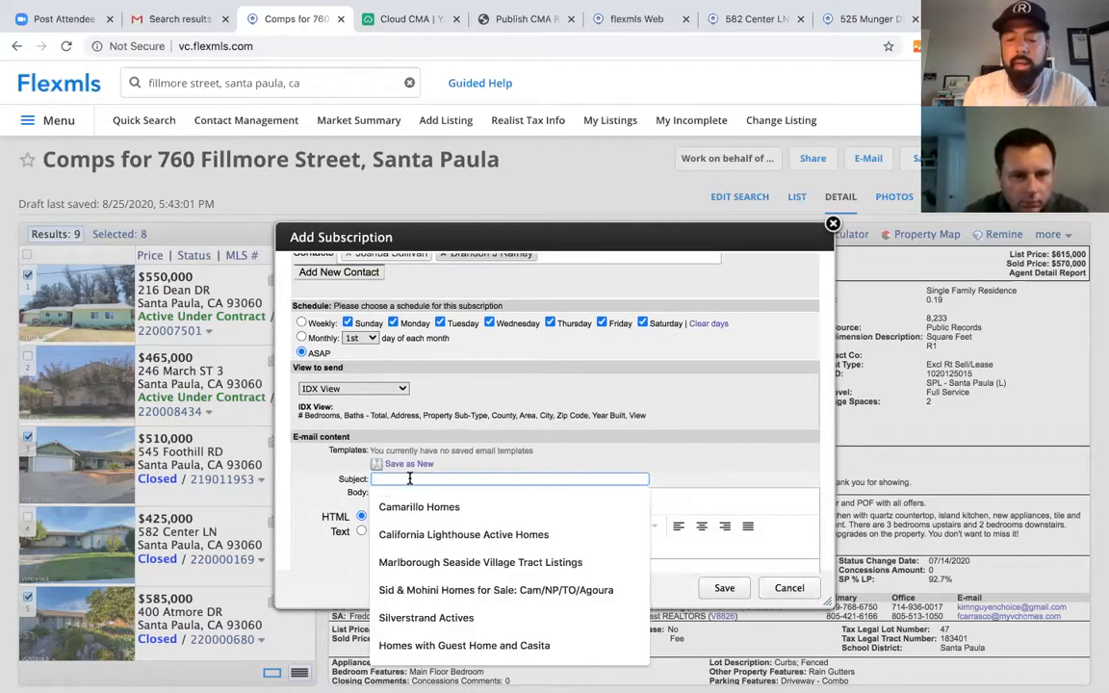
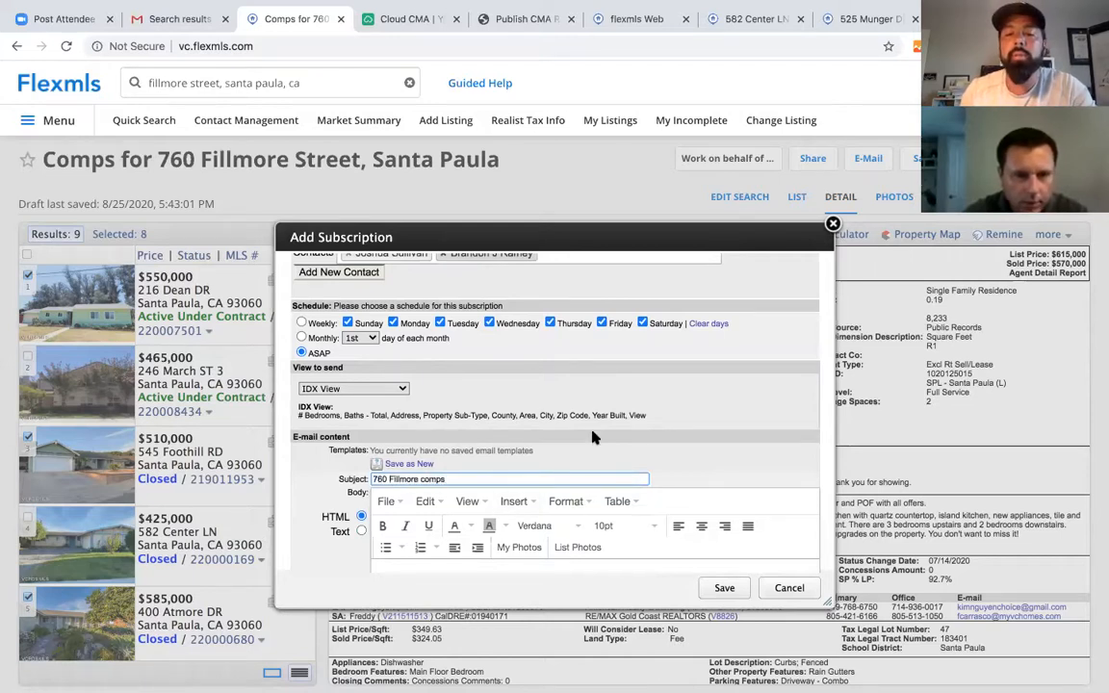
scroll(578, 438, "down", 3)
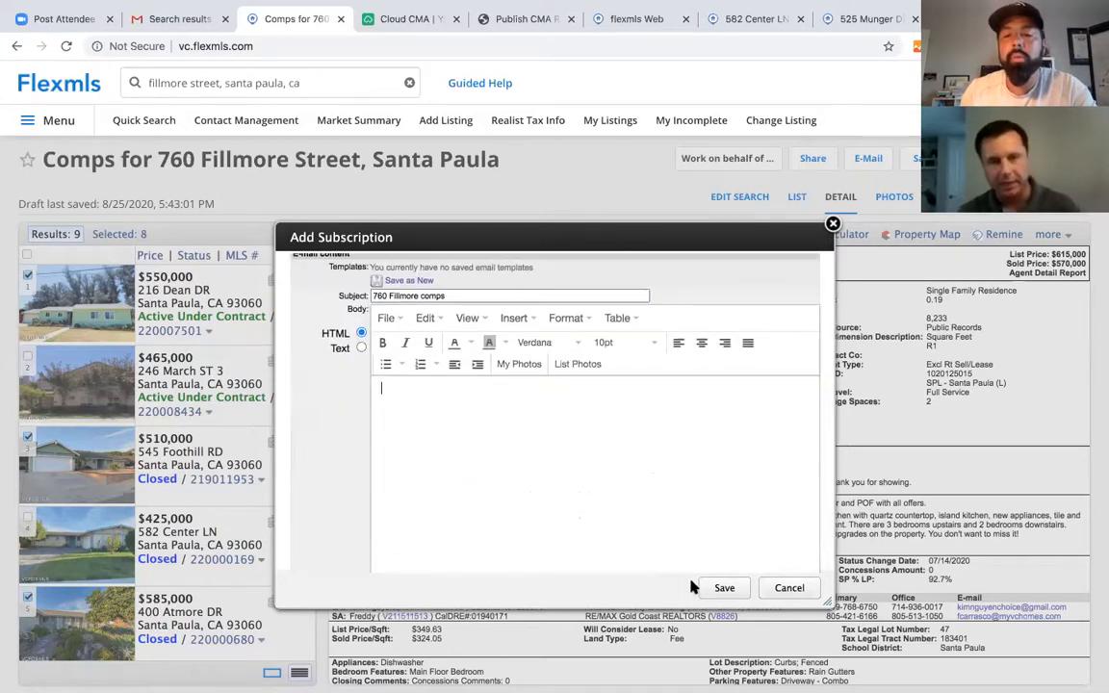
left_click(718, 587)
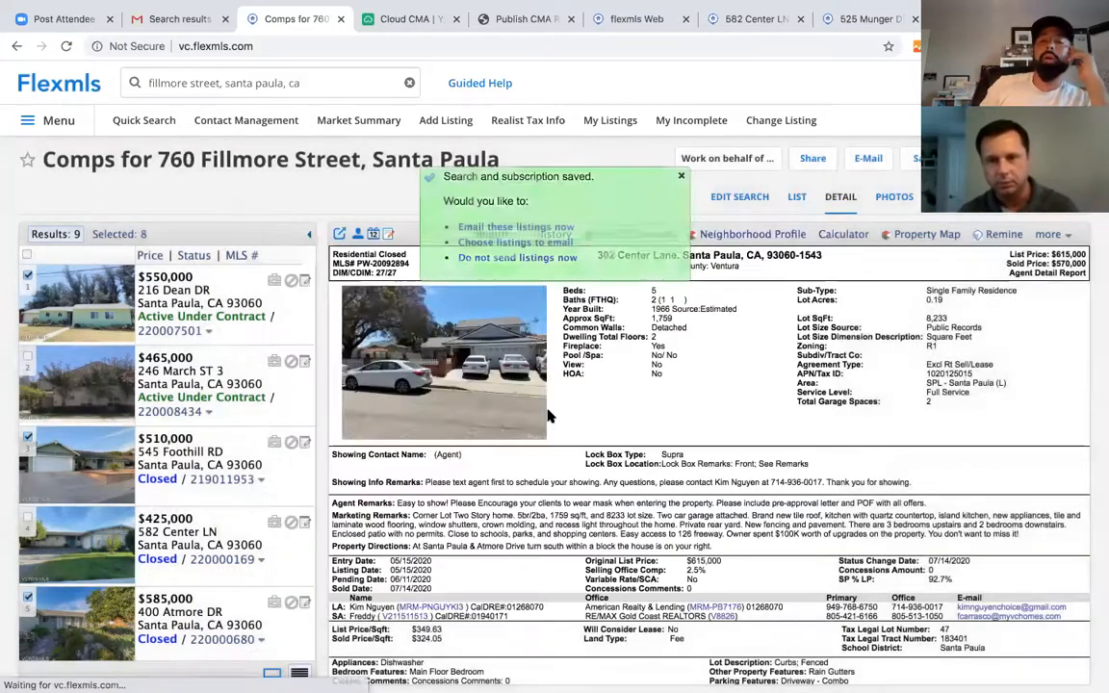
left_click(520, 227)
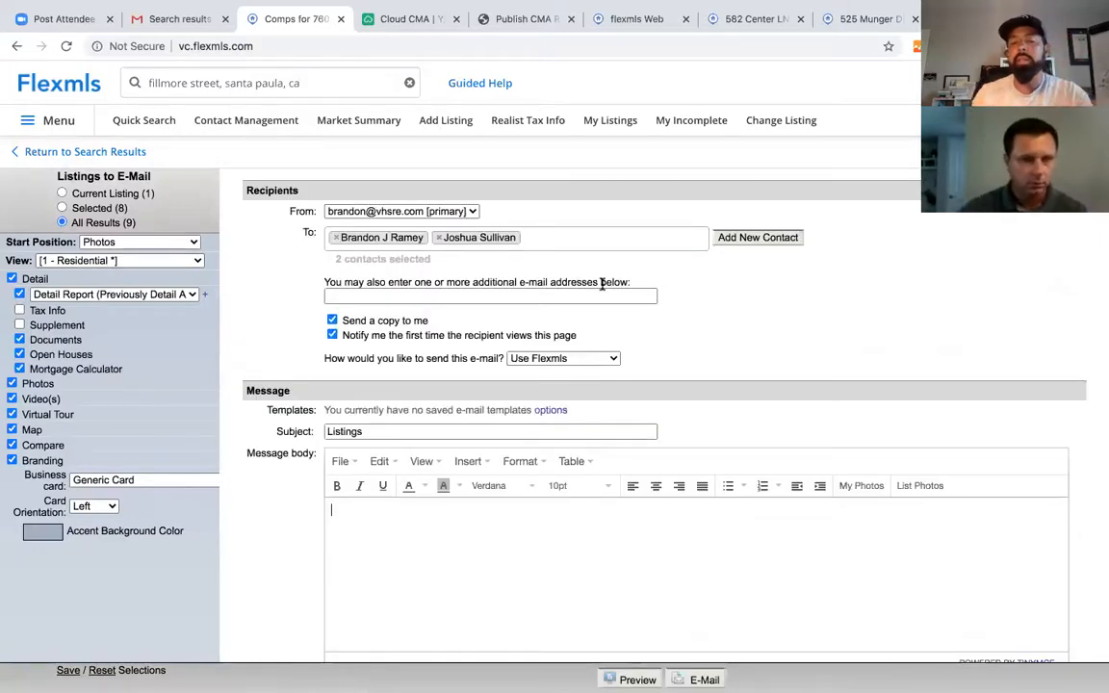
left_click(426, 430)
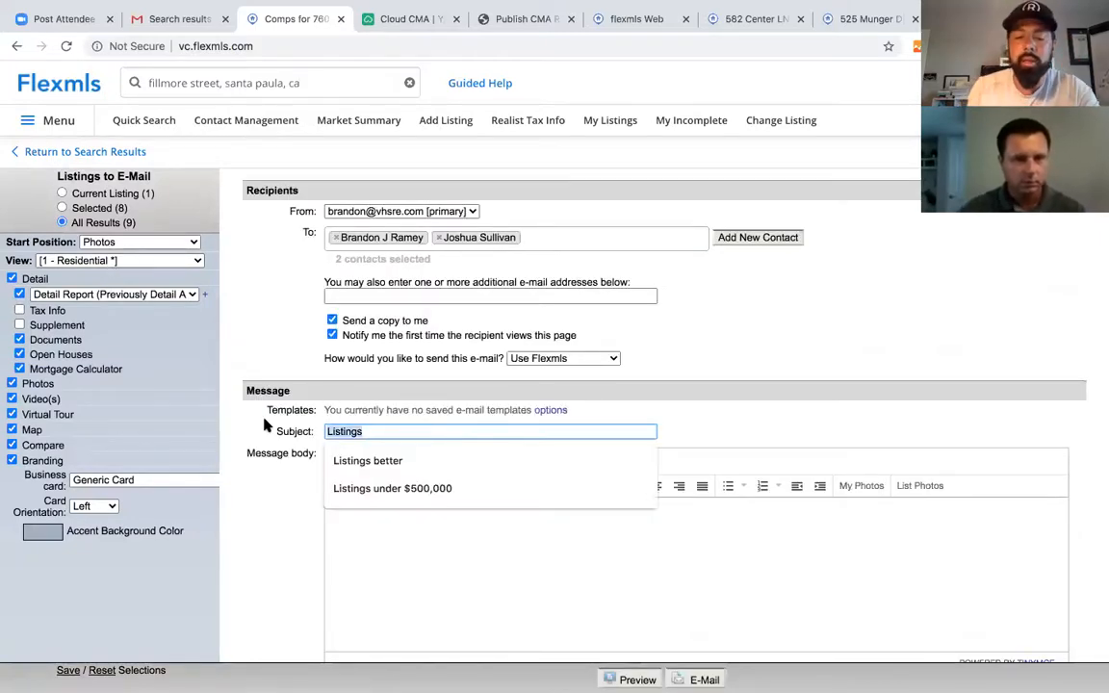
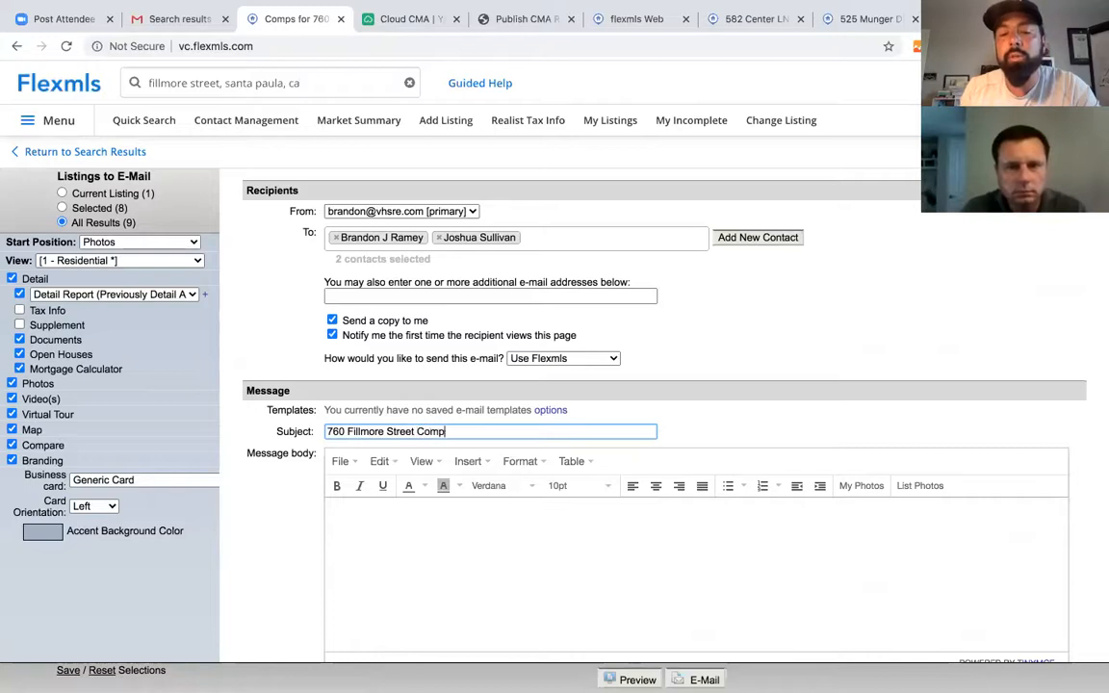
scroll(608, 603, "down", 1)
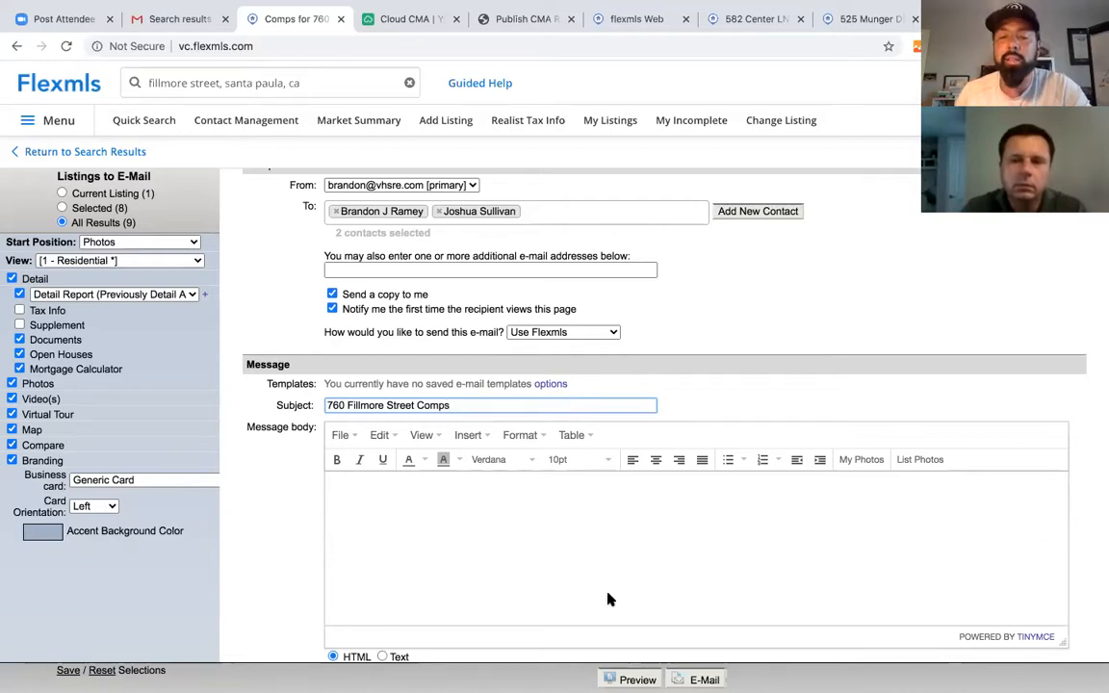
scroll(578, 602, "down", 1)
scroll(542, 605, "up", 1)
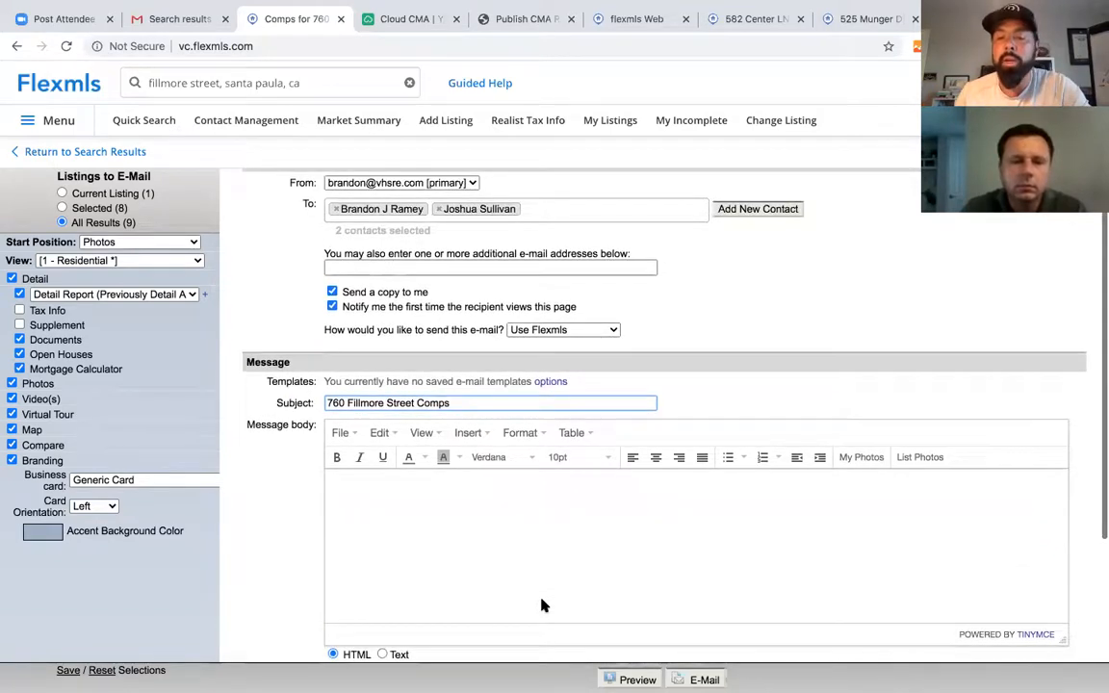
scroll(542, 604, "down", 2)
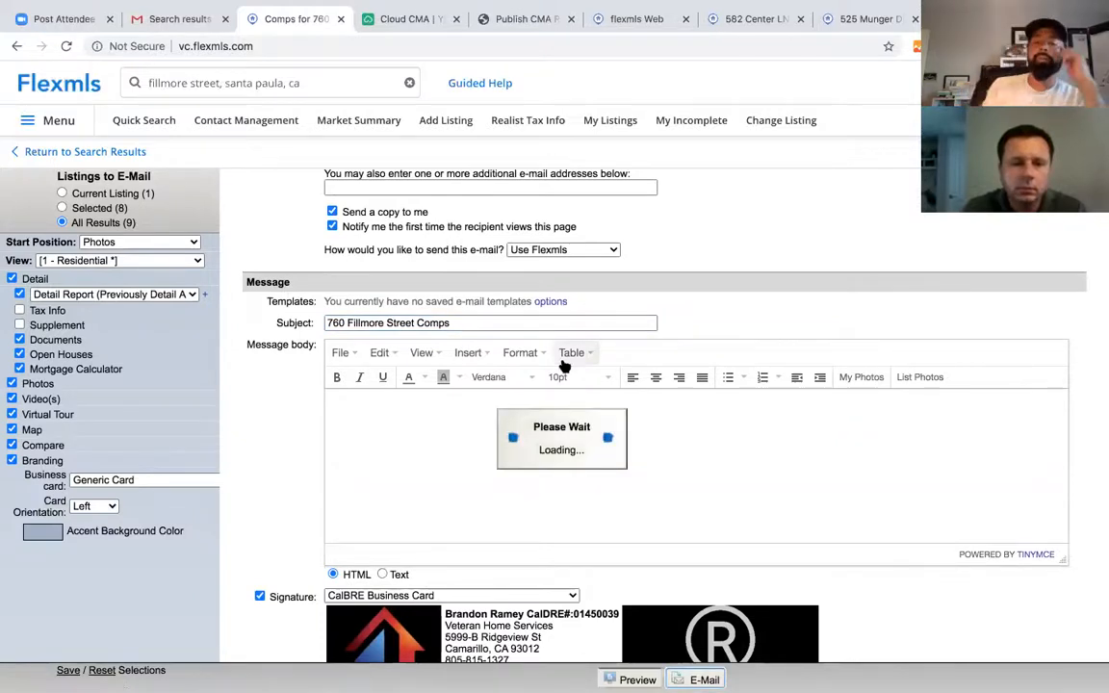
left_click(597, 248)
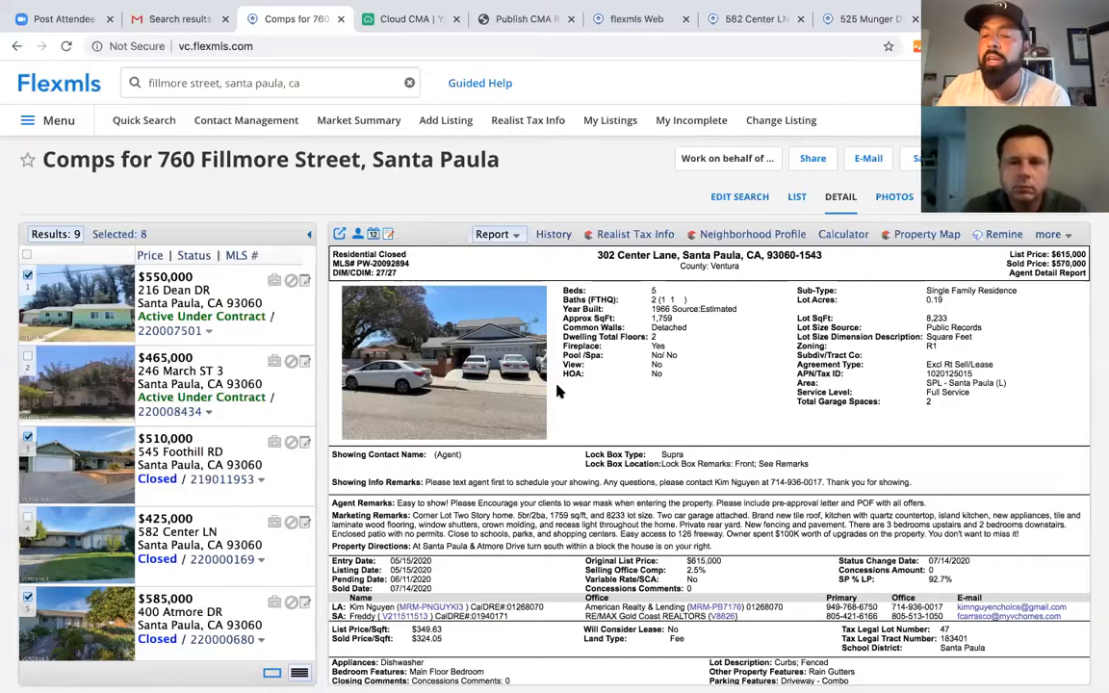
right_click(502, 444)
left_click(456, 482)
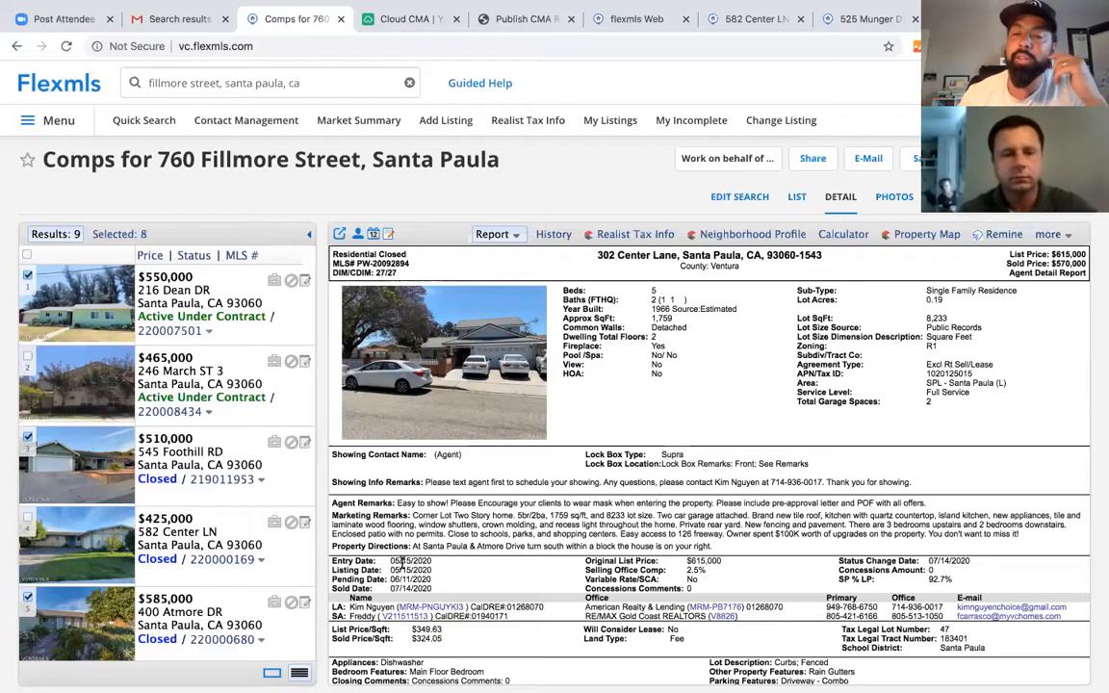
left_click(173, 440)
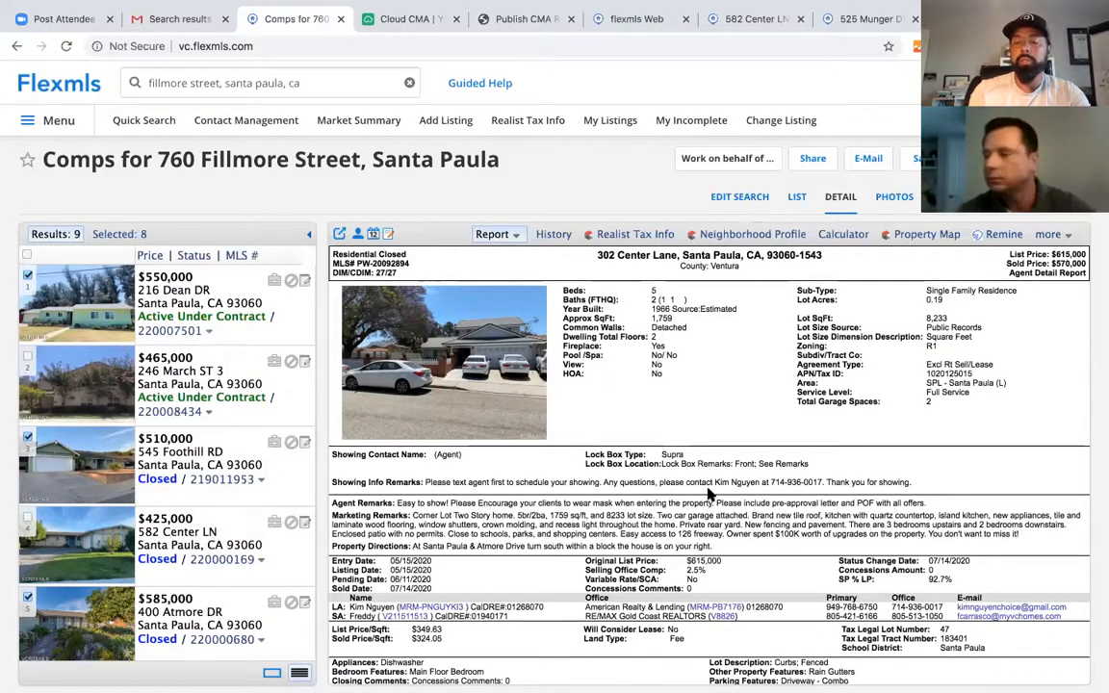
left_click(135, 122)
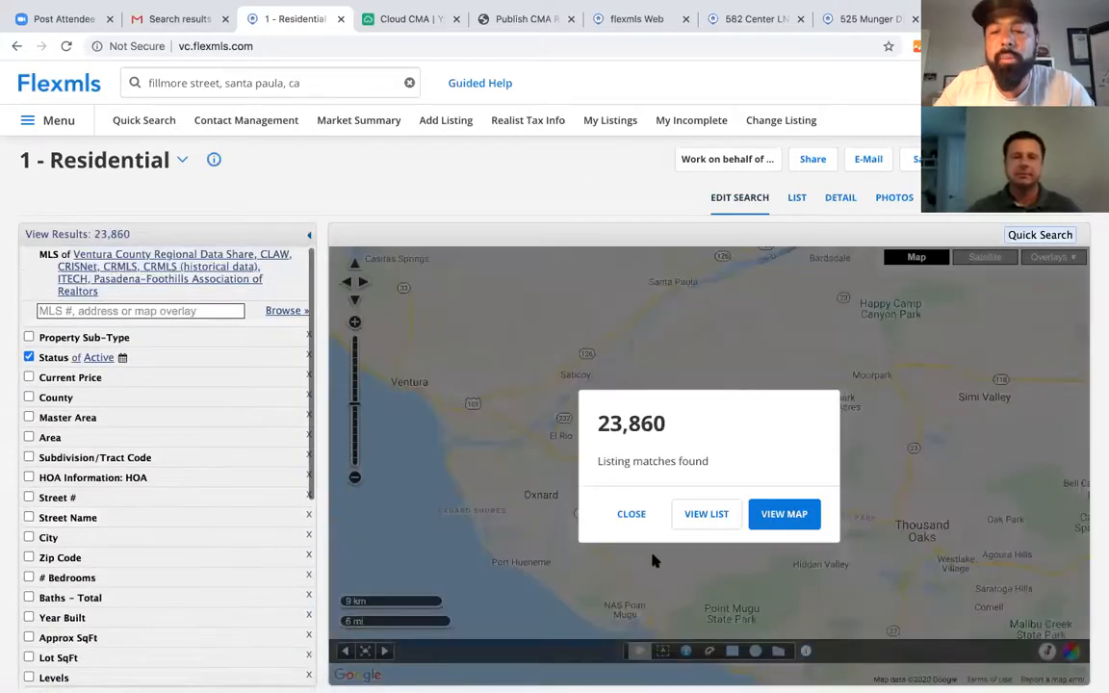
- Dismiss the match-count popup and enter 800 as the maximum Current Price
left_click(640, 513)
left_click(122, 383)
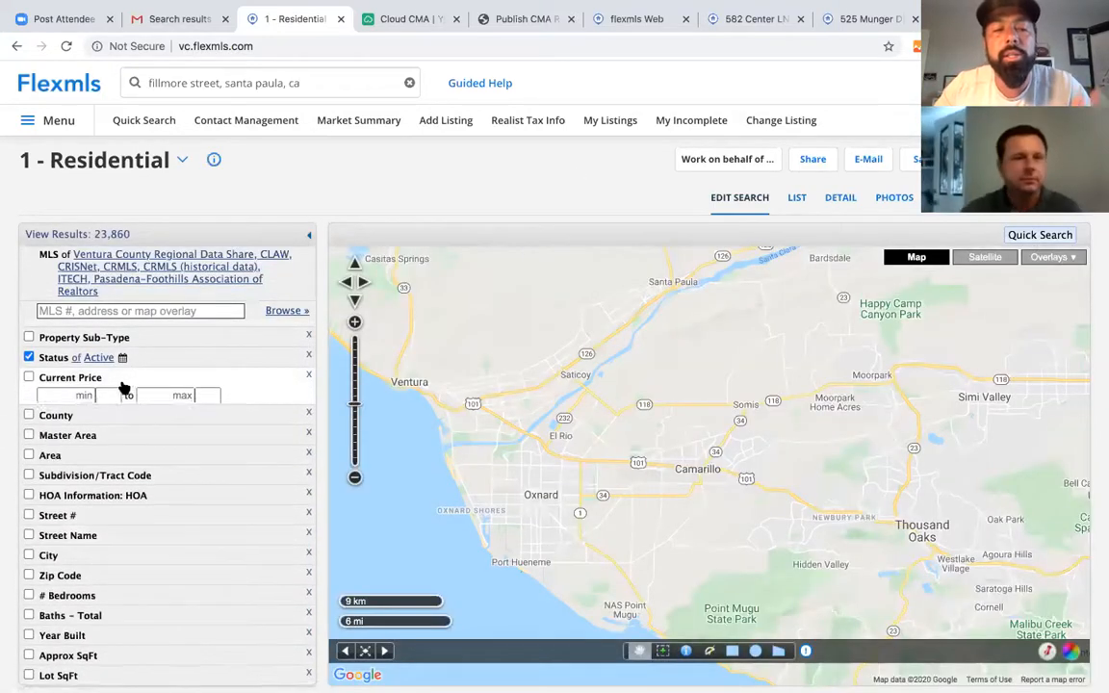
left_click(164, 395)
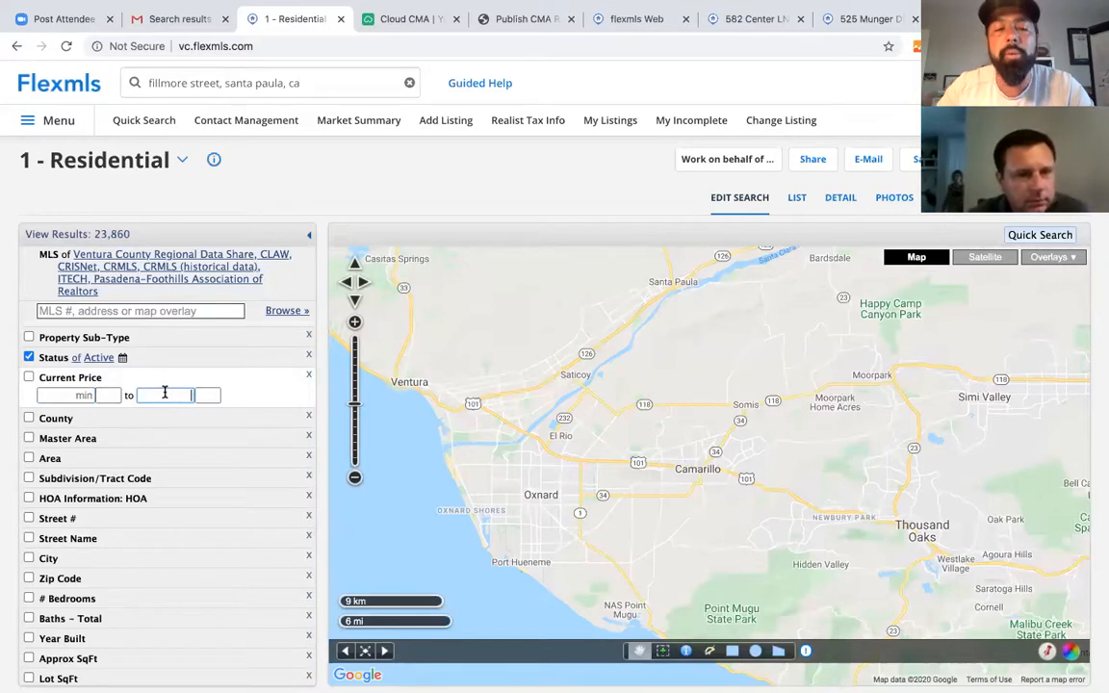
type("800")
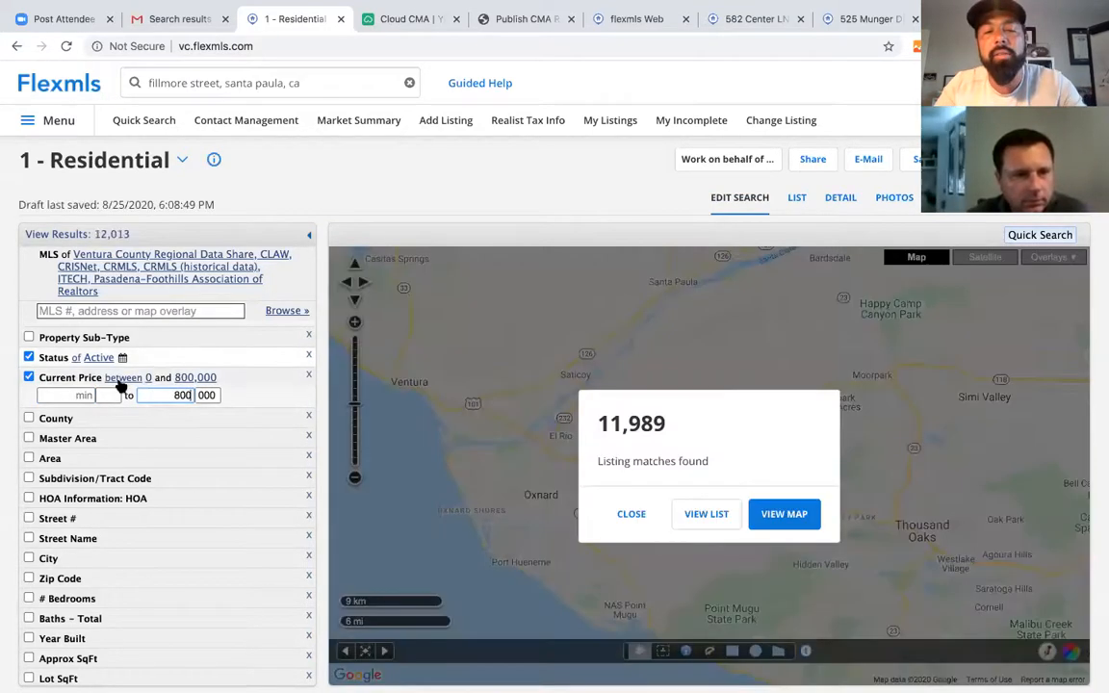
- Filter the County to Ventura
left_click(166, 422)
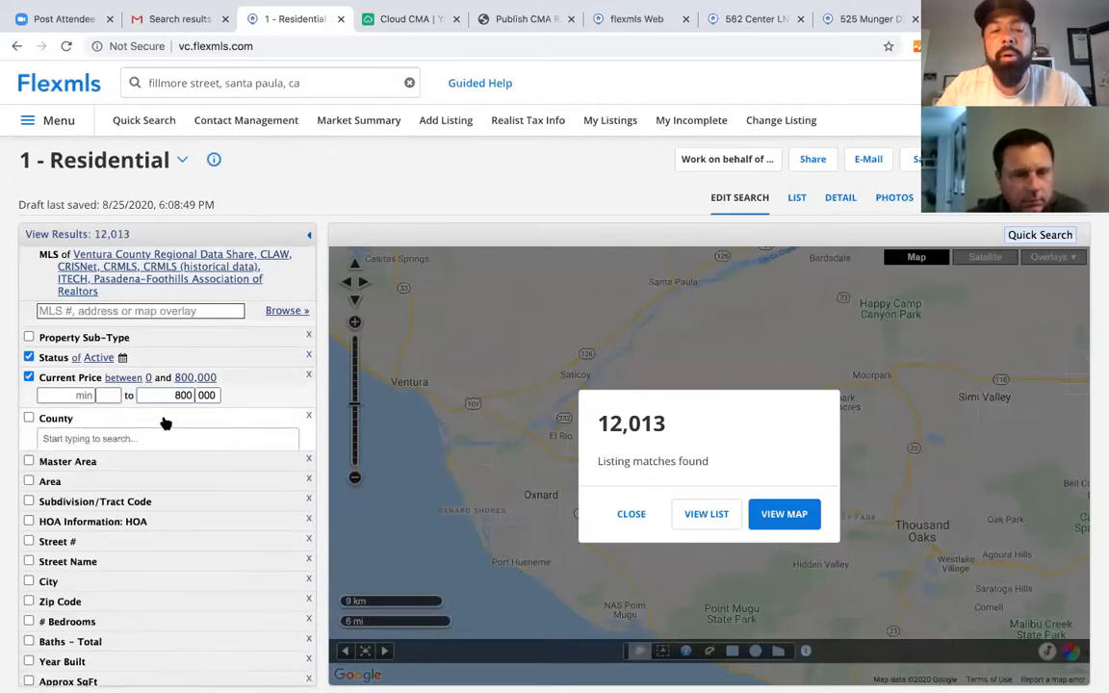
left_click(123, 439)
type("venut")
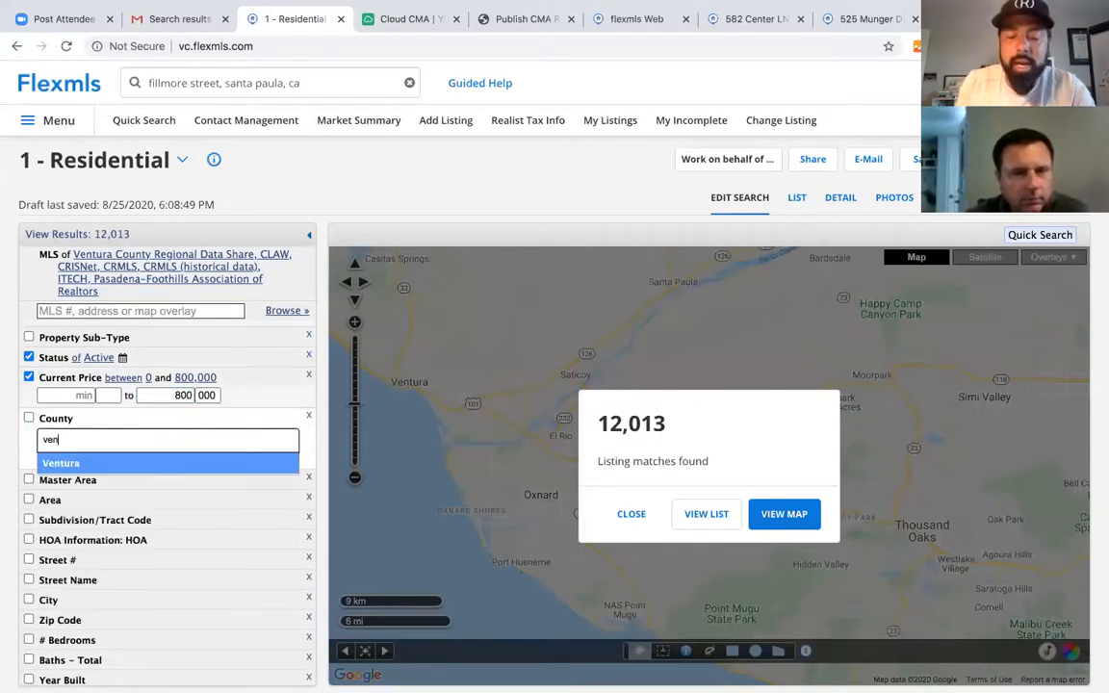
key("BackSpace")
key("BackSpace")
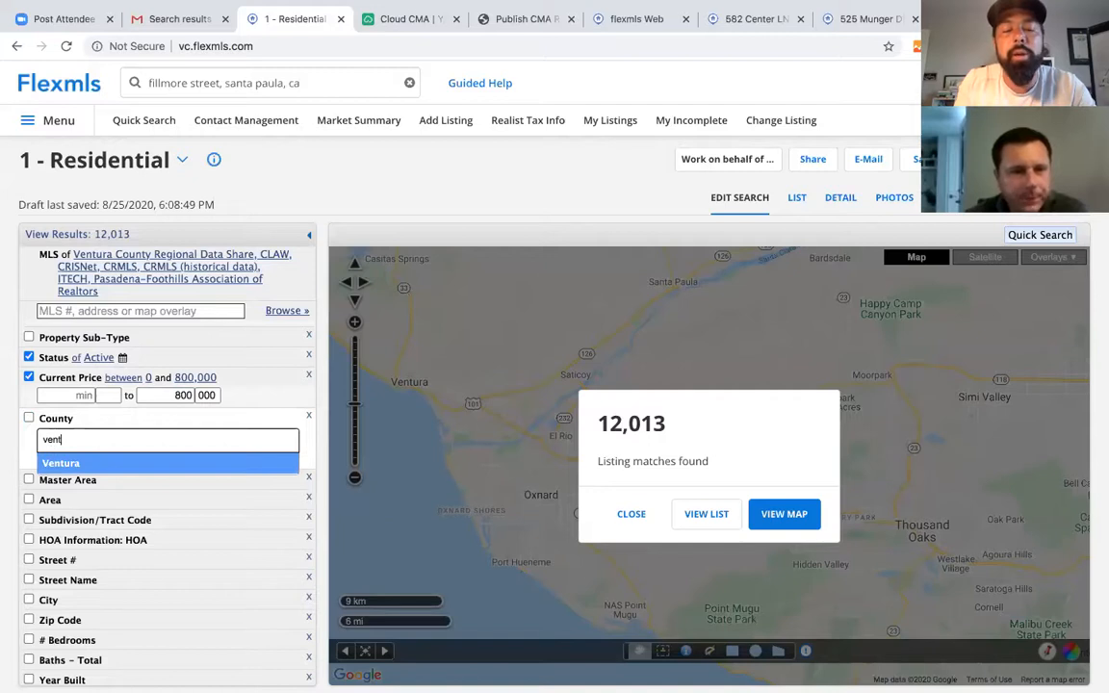
left_click(141, 463)
- Limit the Master Area to Camarillo/Las Posas/SRV and zoom the map in two levels
scroll(137, 484, "down", 1)
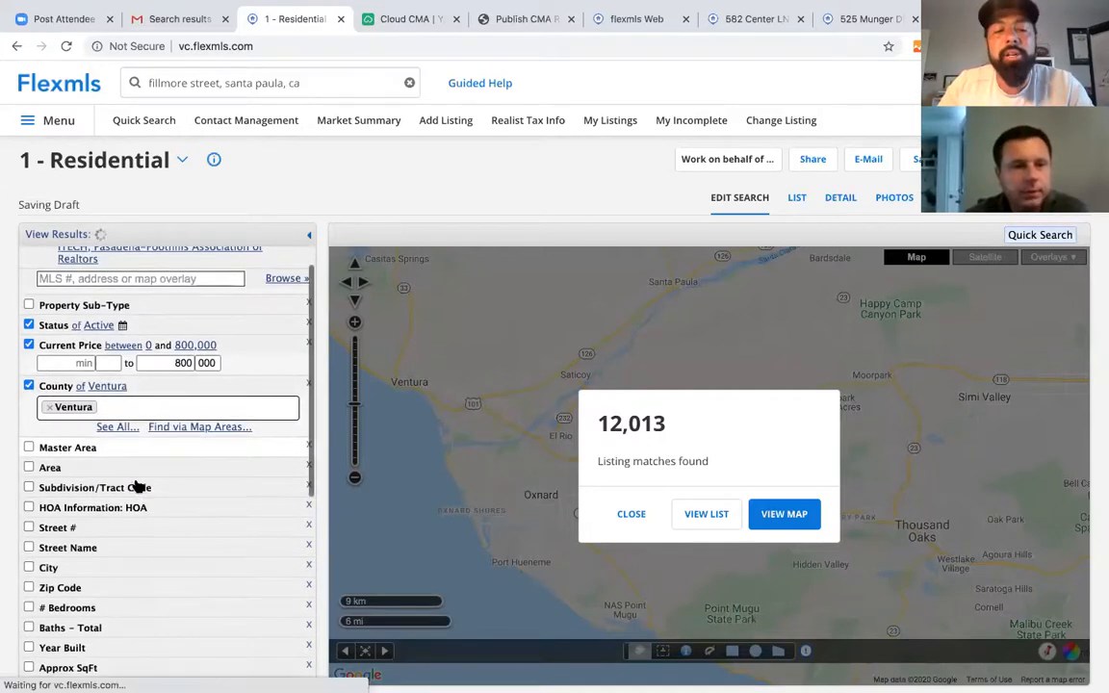
left_click(135, 449)
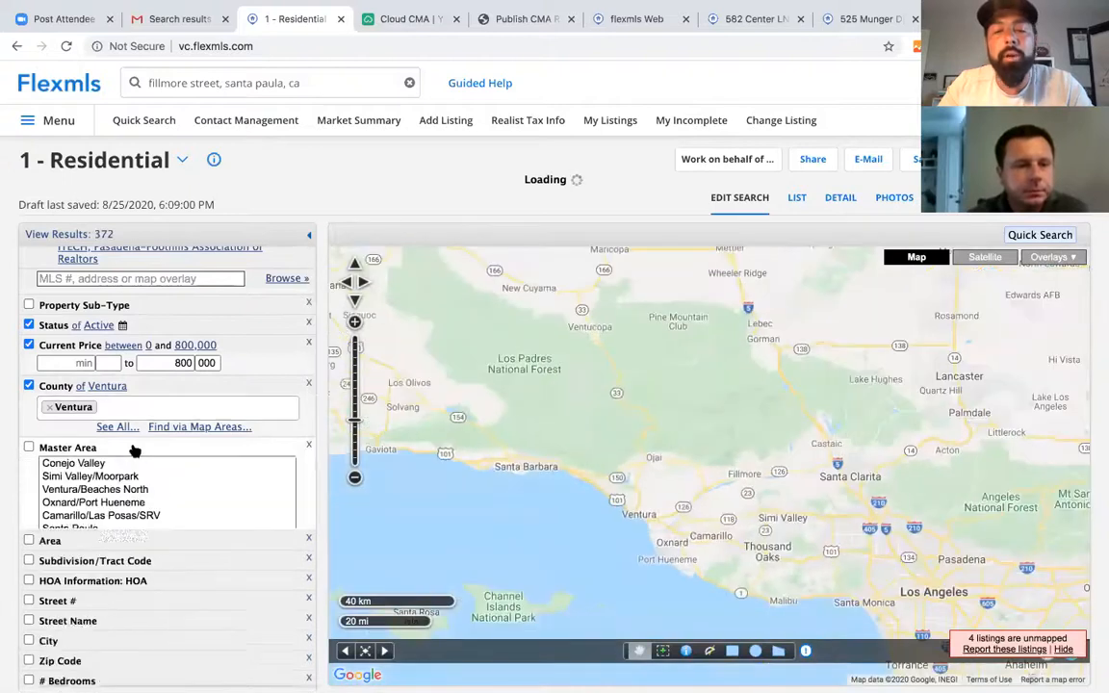
left_click(87, 518)
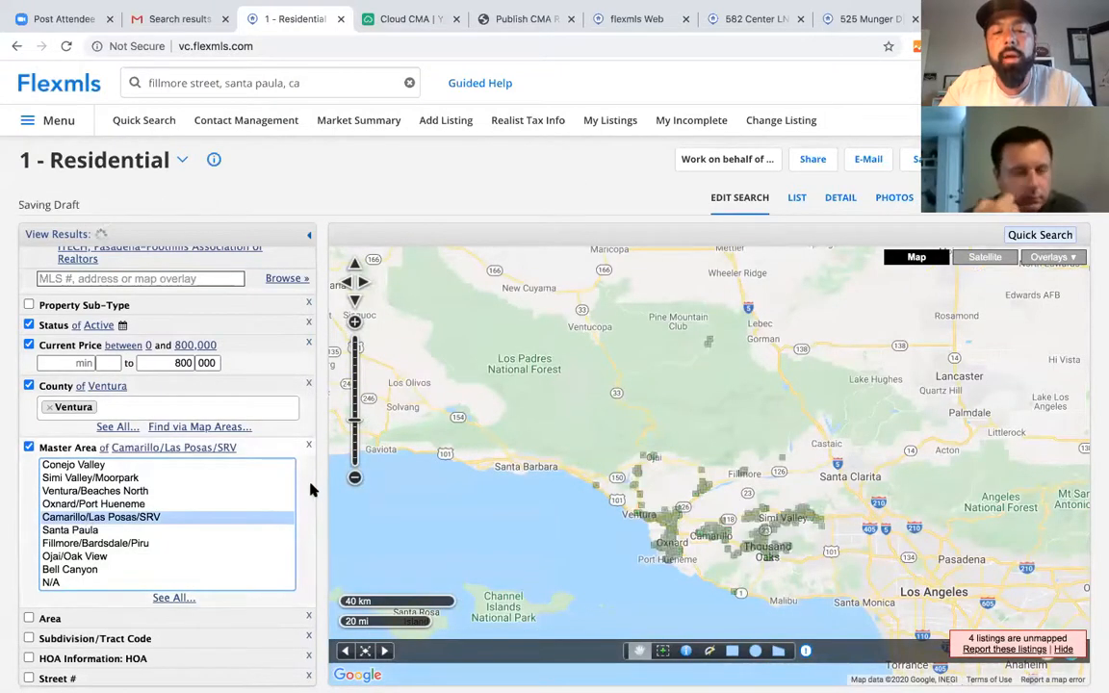
scroll(283, 482, "down", 3)
scroll(248, 525, "down", 1)
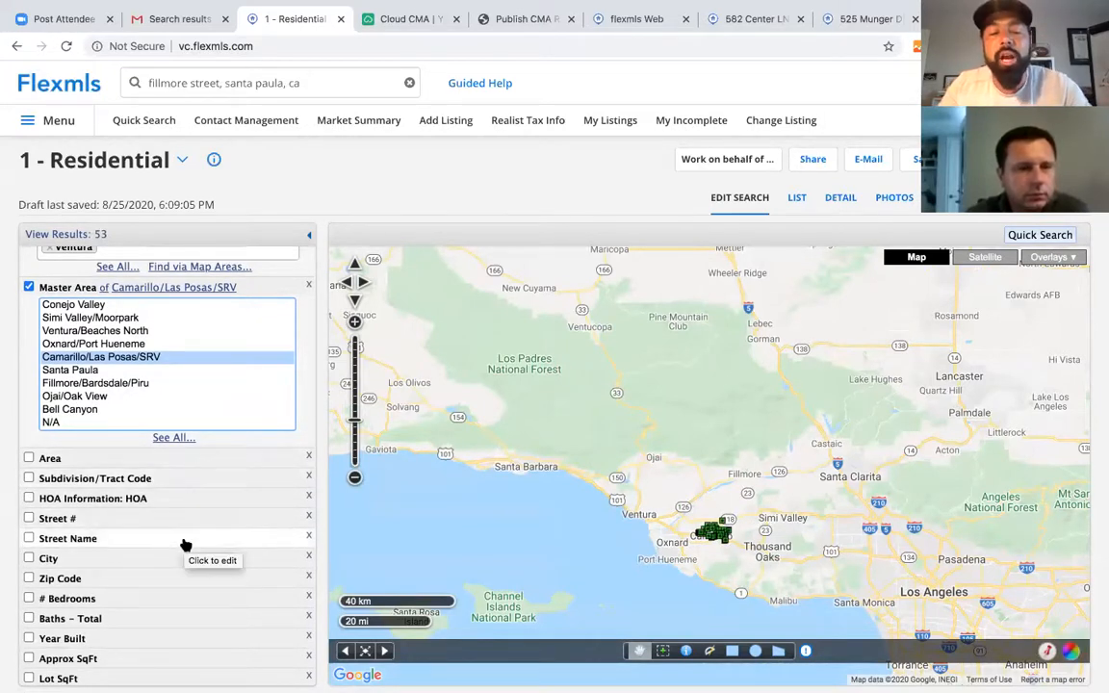
scroll(185, 544, "down", 1)
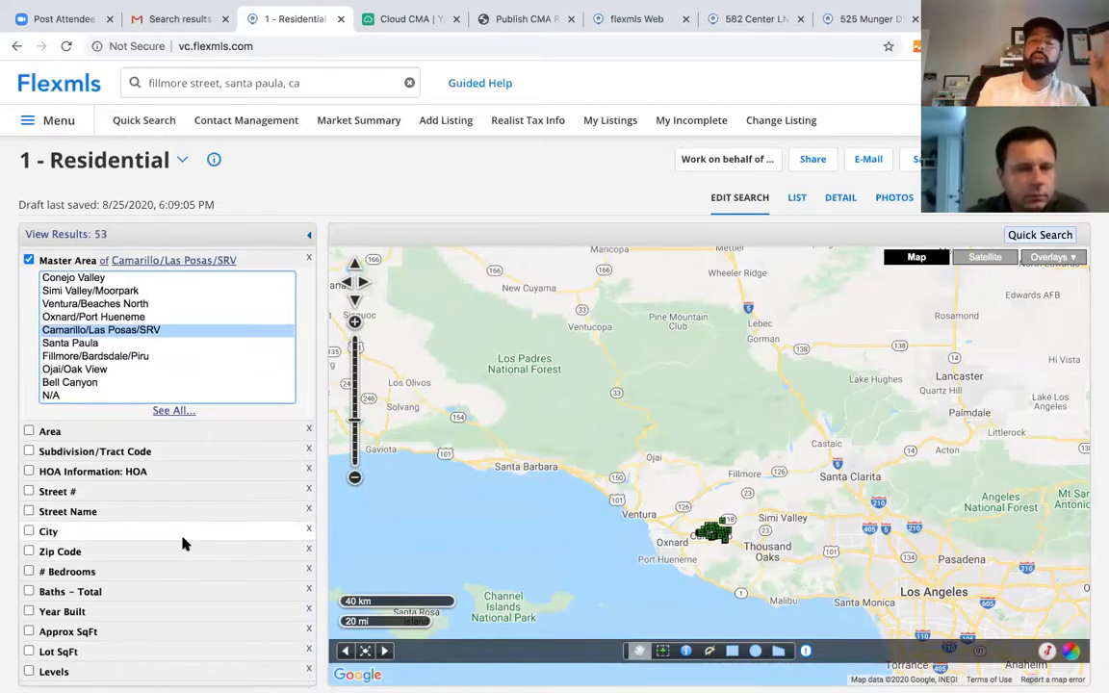
left_click(355, 322)
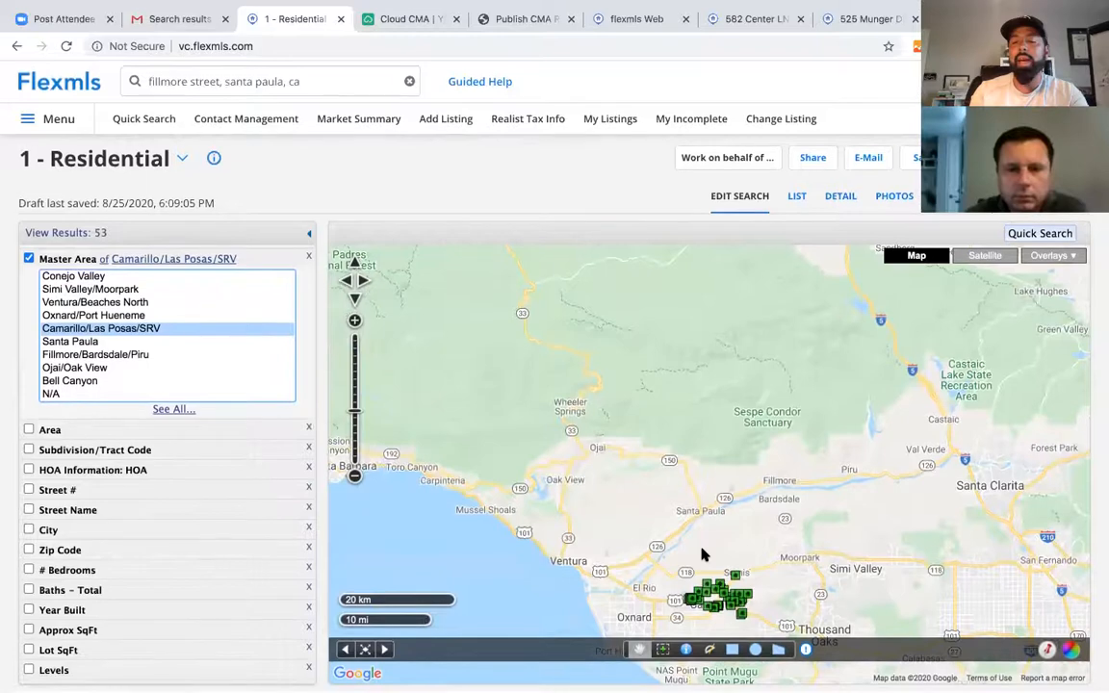
scroll(702, 553, "down", 1)
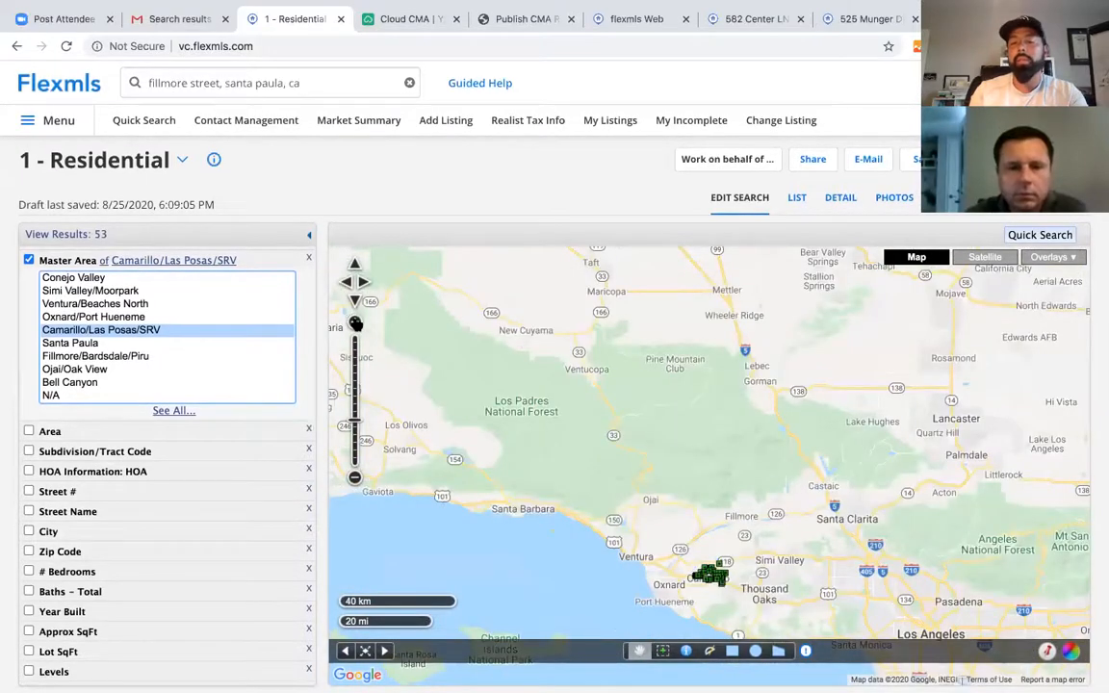
left_click(354, 323)
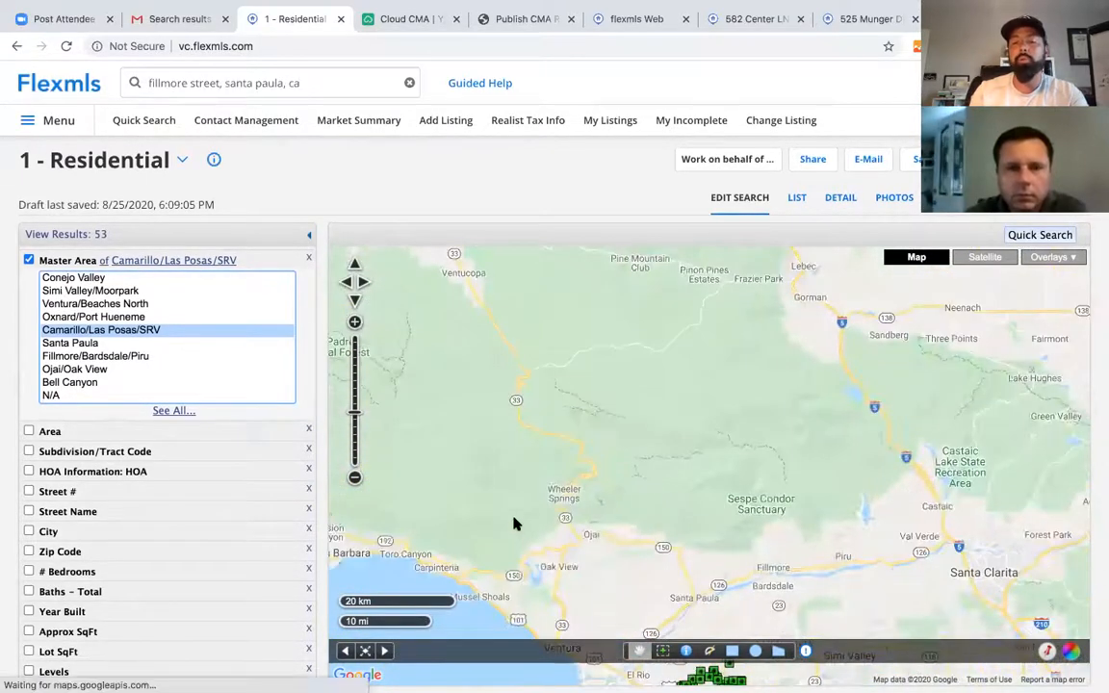
scroll(74, 352, "up", 3)
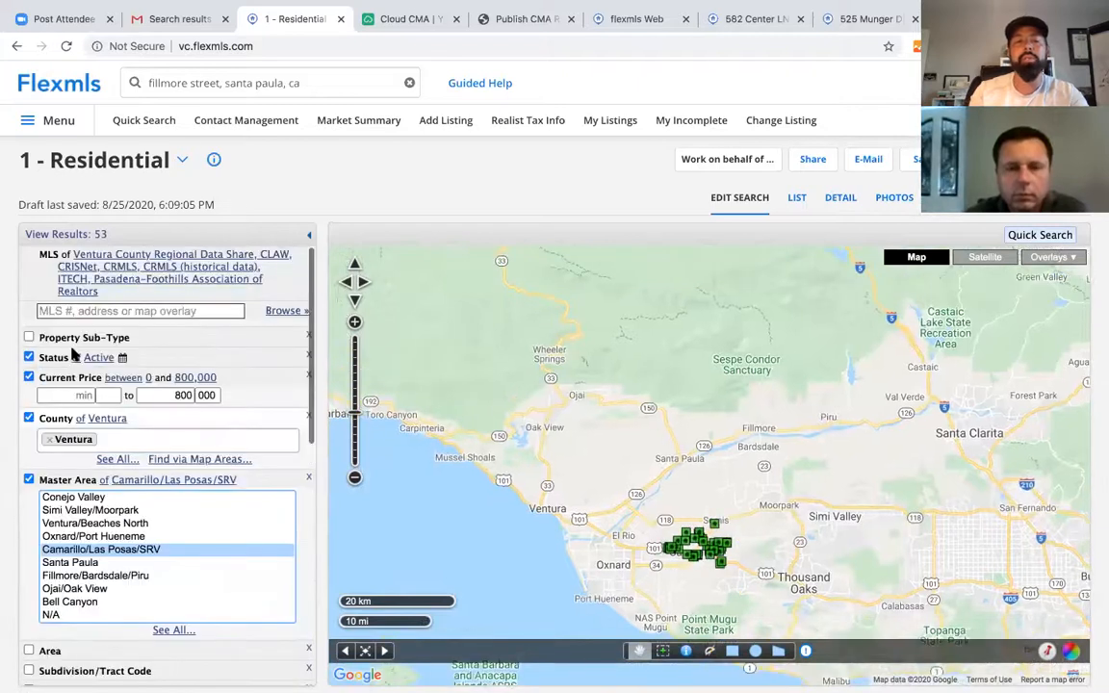
- Change the Current Price range to 600 minimum and 900 maximum ($600,000–$900,000)
double_click(178, 396)
type("900")
left_click(70, 396)
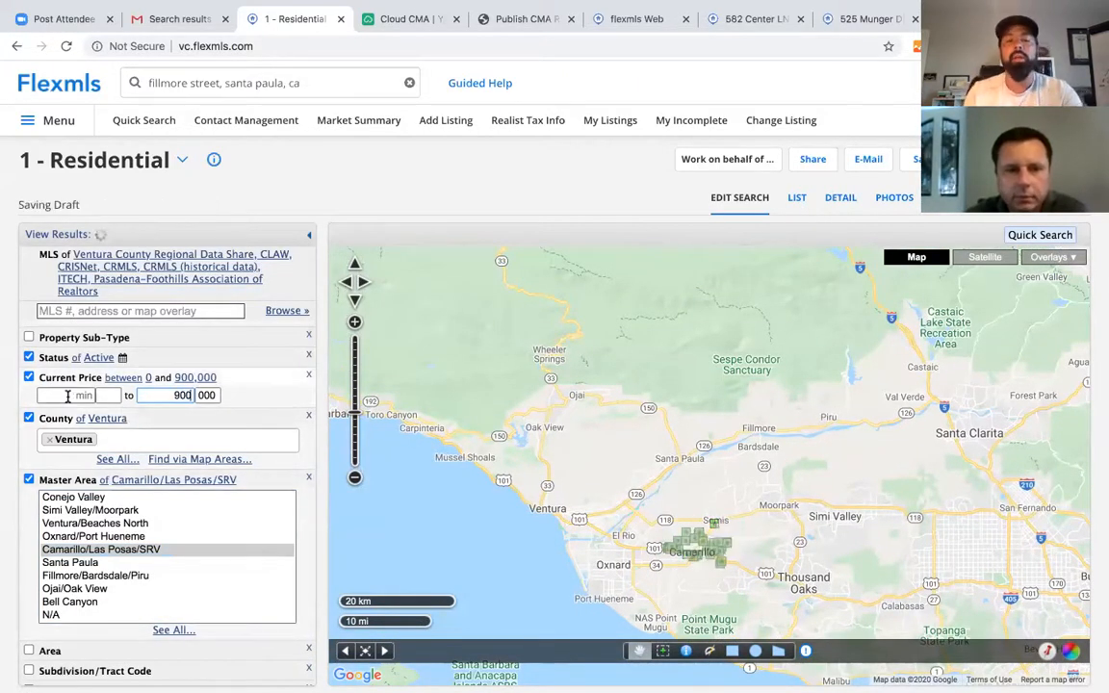
type("600")
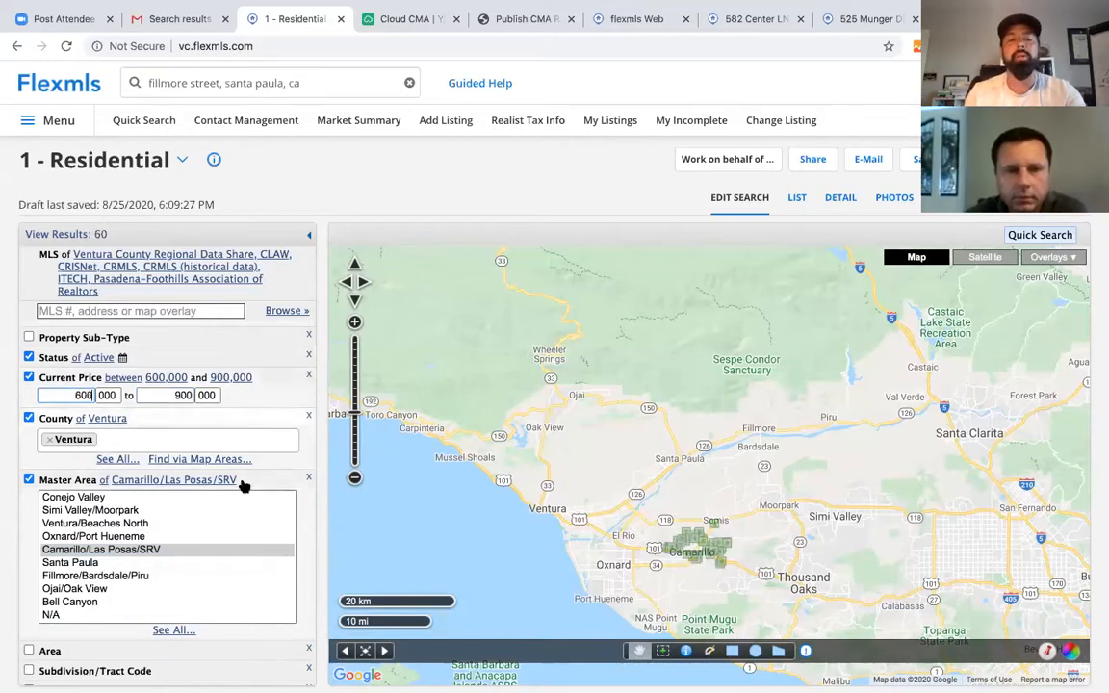
- Show the 32 matching listings as a list and open the Price column's sort options
scroll(245, 528, "down", 1)
scroll(284, 434, "down", 3)
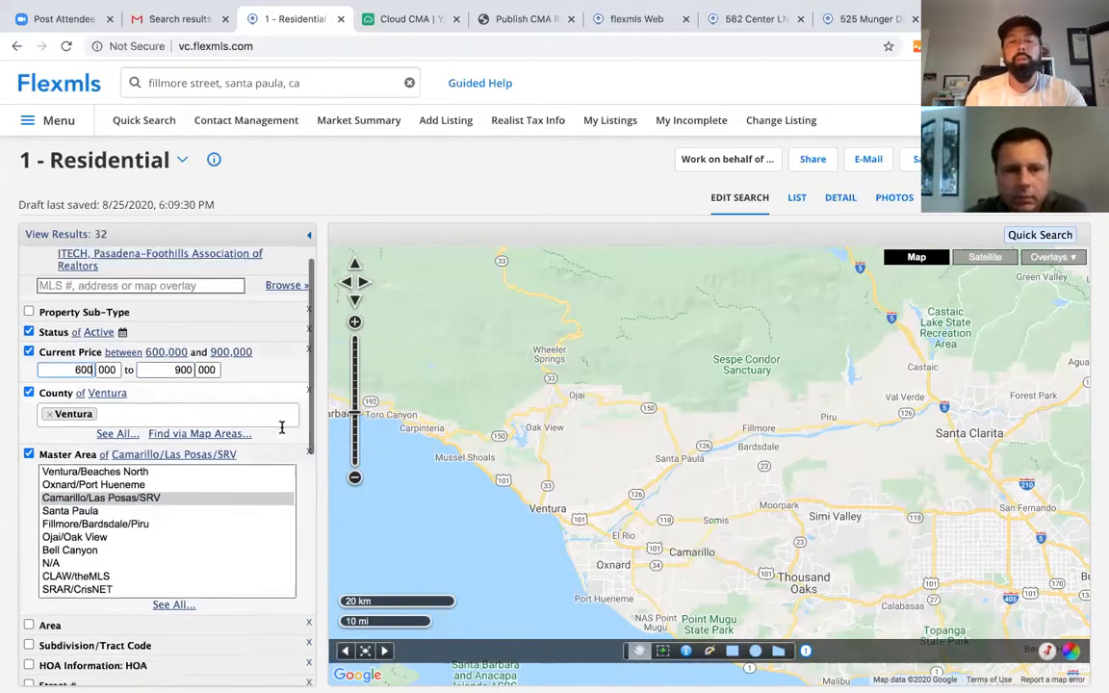
scroll(284, 434, "down", 1)
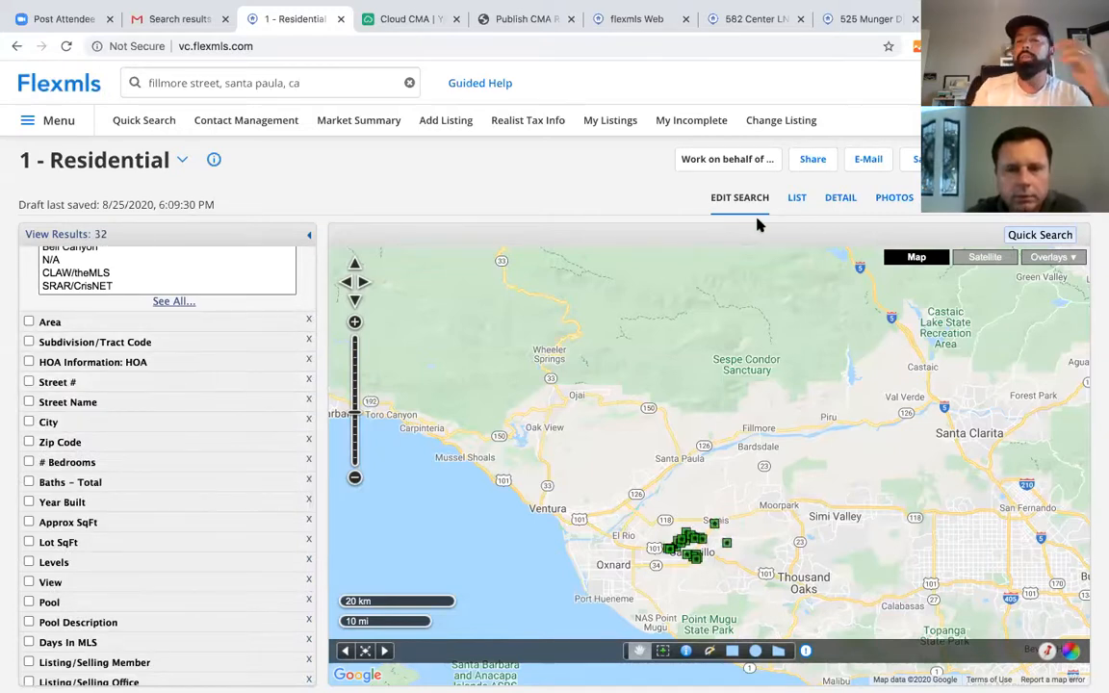
left_click(798, 199)
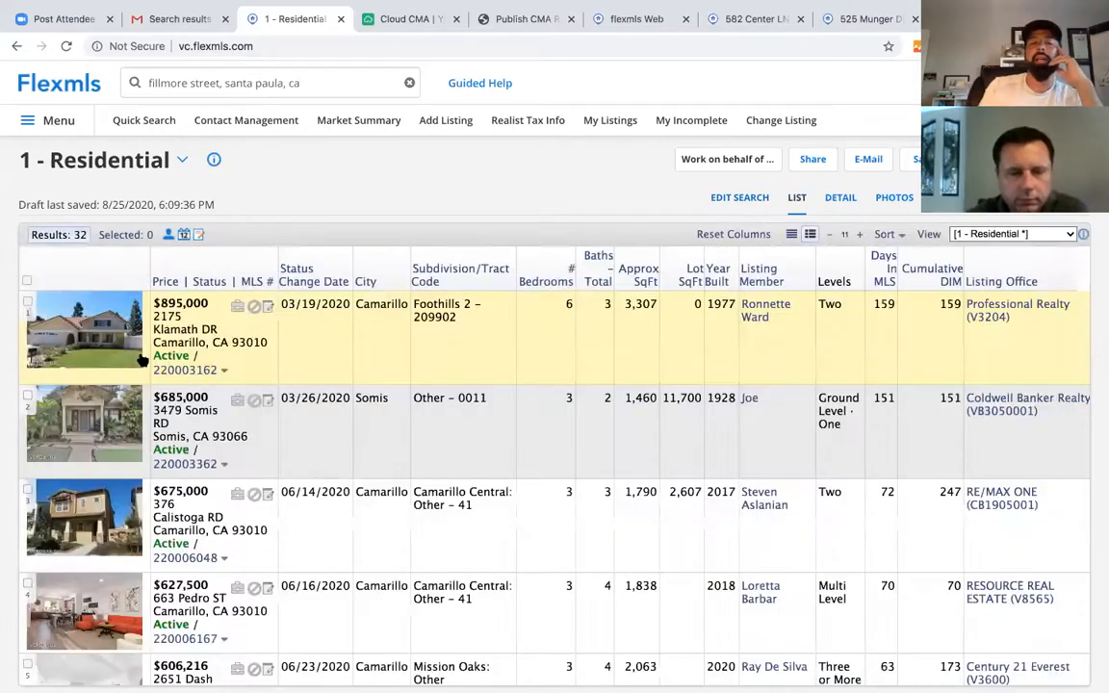
left_click(166, 282)
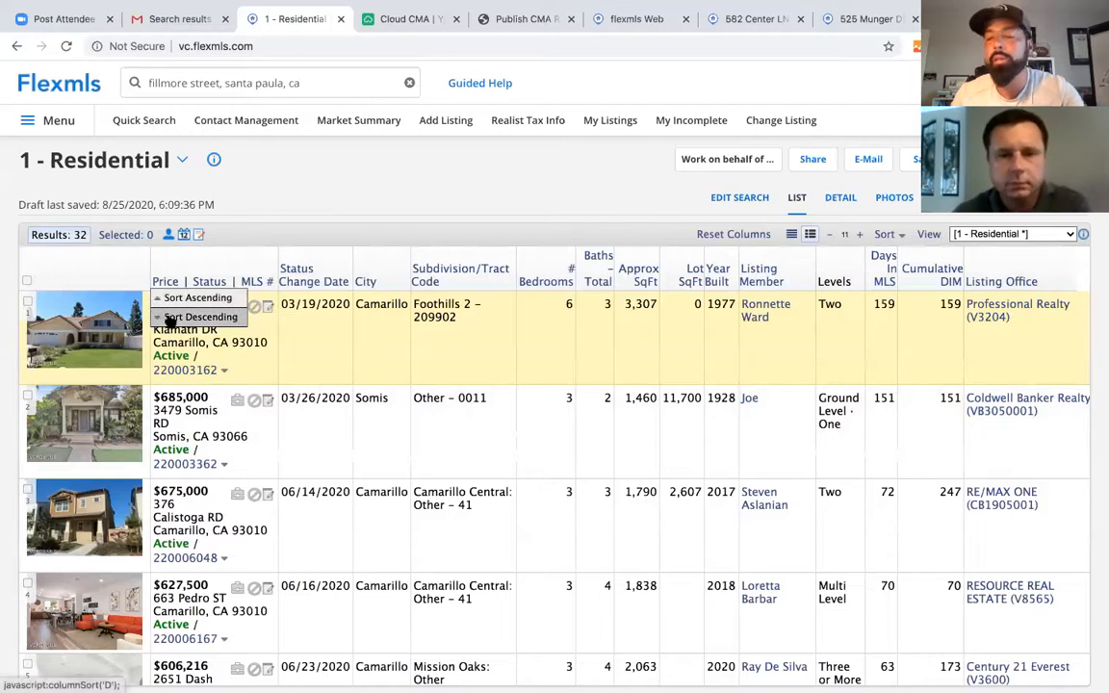
left_click(170, 319)
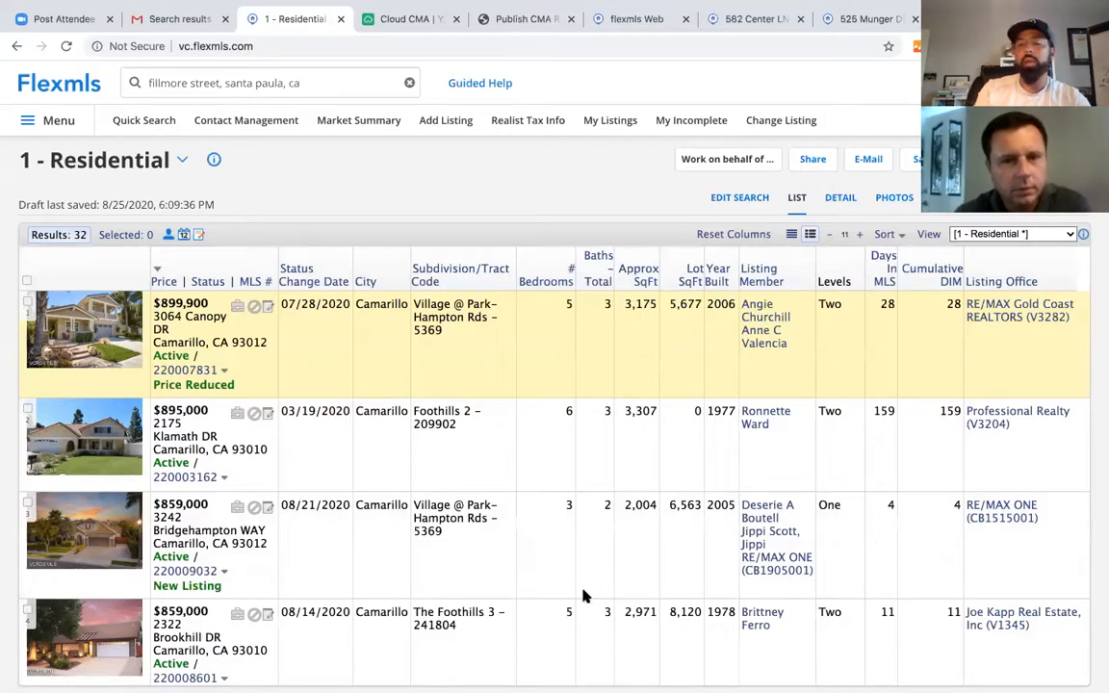
scroll(396, 560, "down", 1)
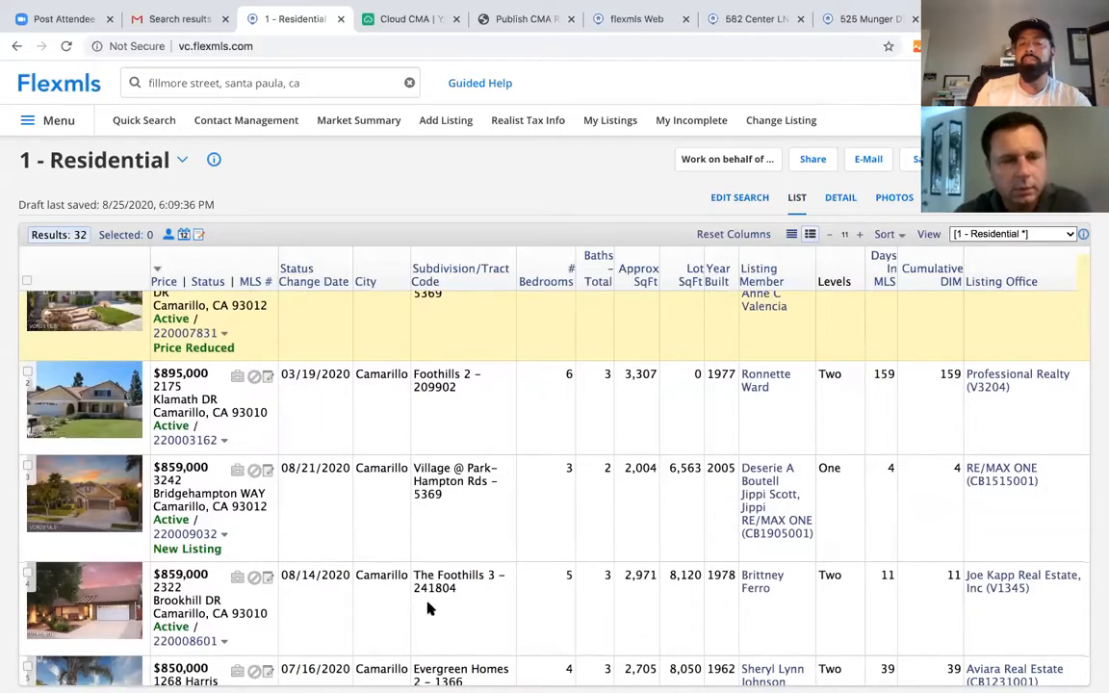
scroll(429, 609, "up", 1)
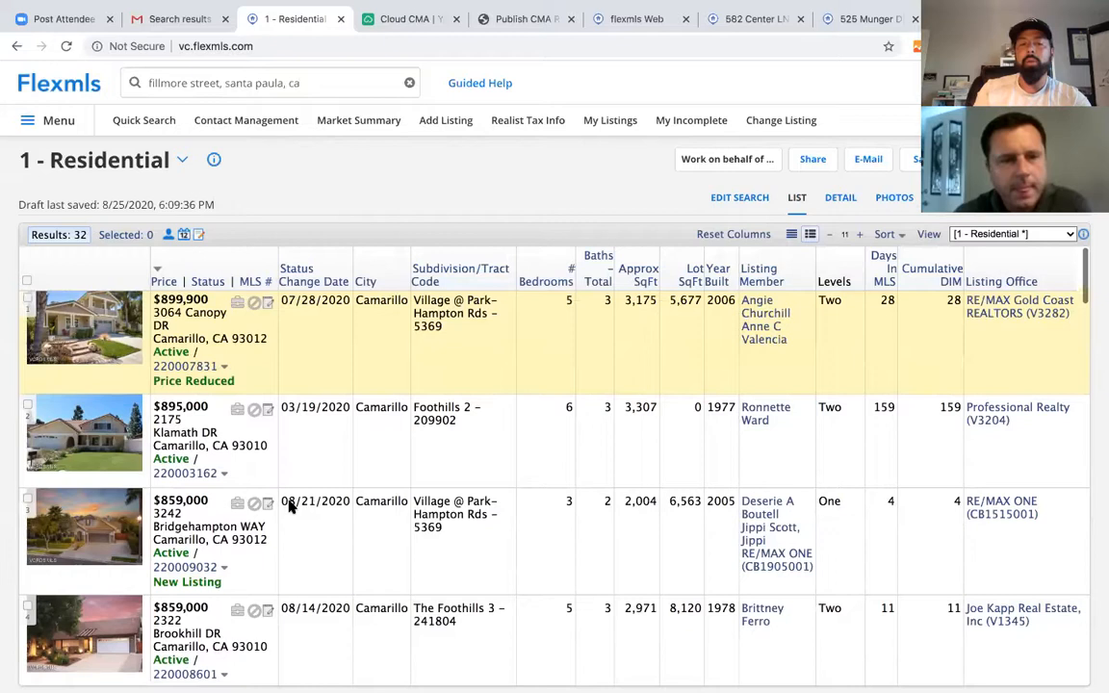
scroll(290, 507, "down", 1)
scroll(291, 508, "down", 3)
scroll(291, 508, "down", 4)
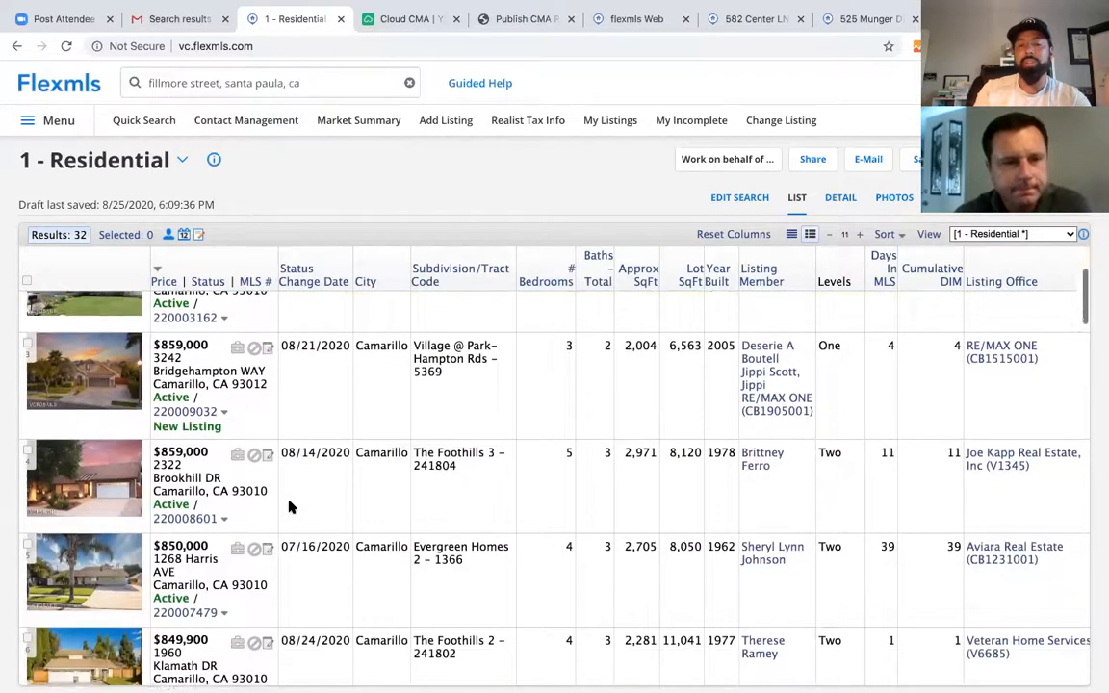
scroll(248, 574, "down", 3)
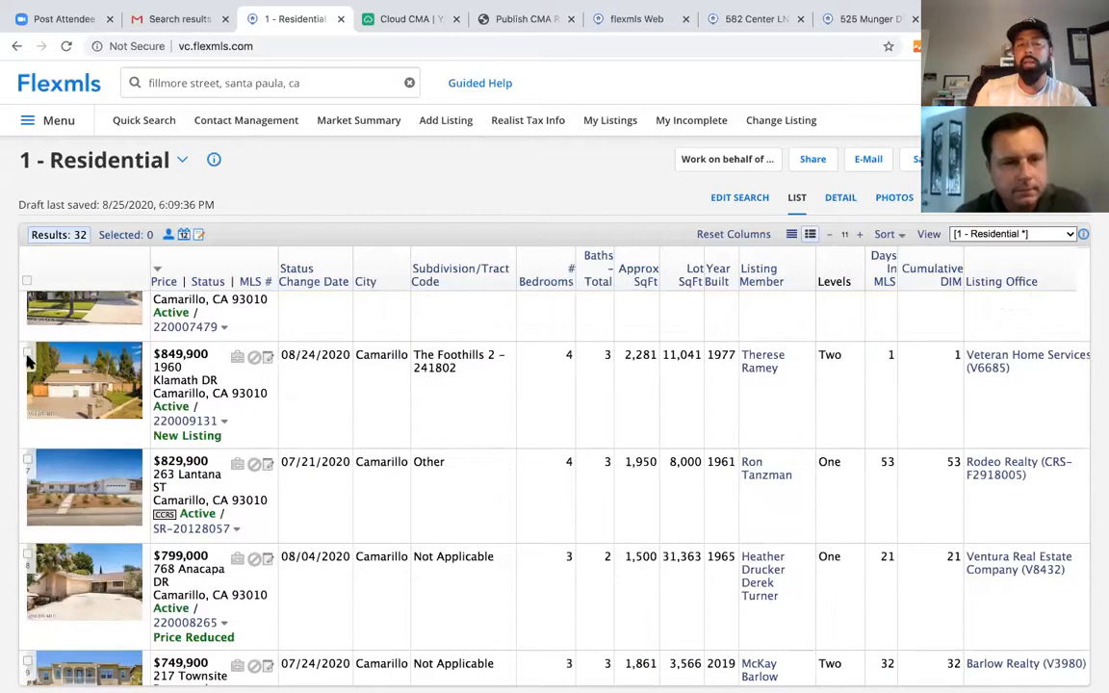
scroll(173, 528, "down", 1)
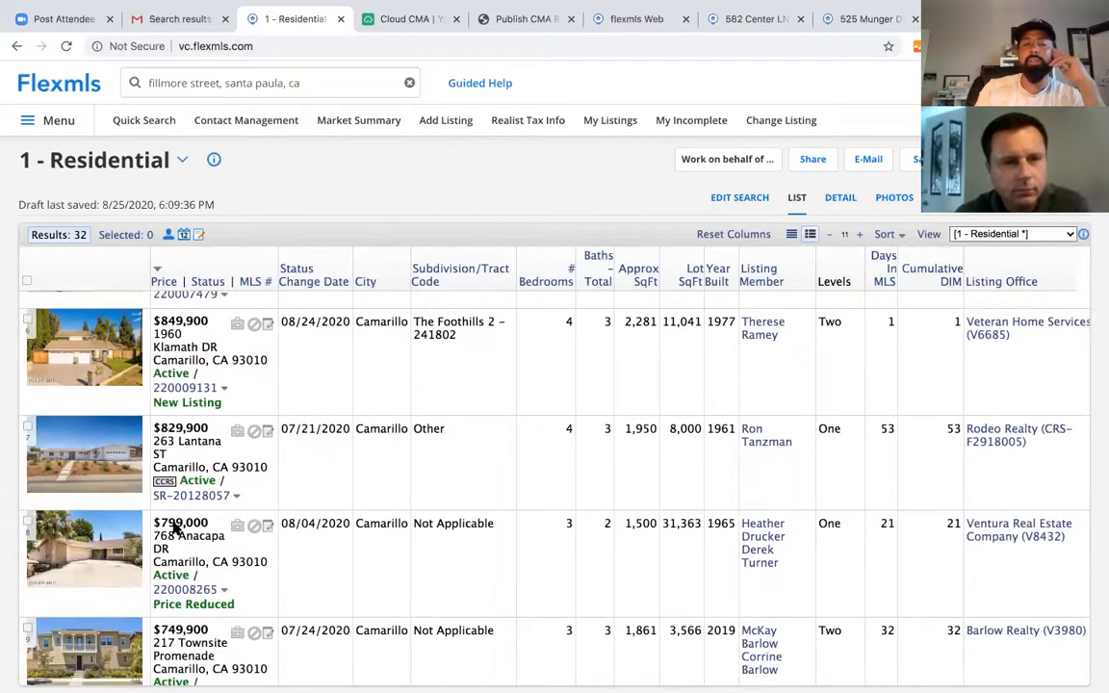
scroll(174, 528, "down", 1)
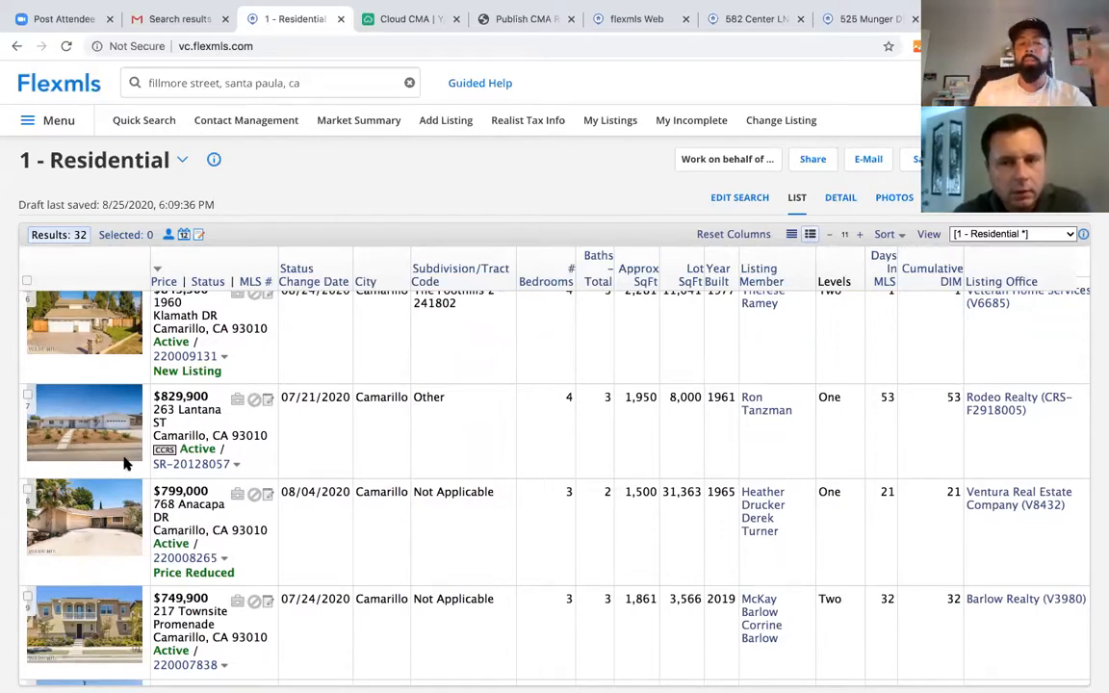
scroll(97, 565, "down", 1)
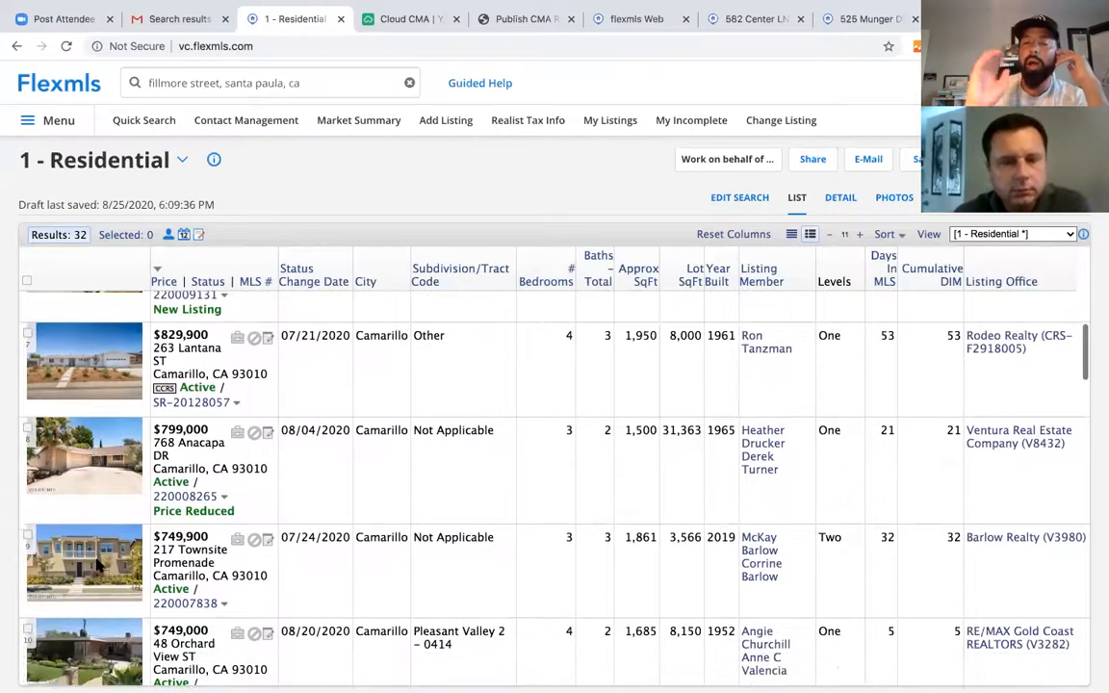
scroll(96, 566, "down", 1)
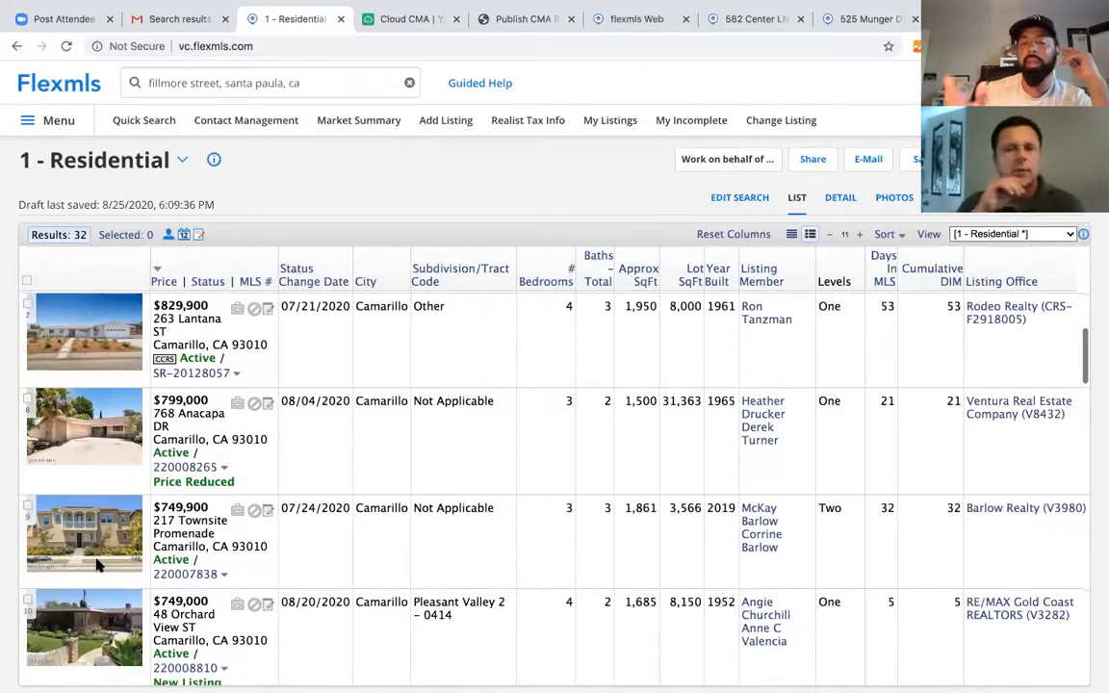
scroll(97, 567, "down", 1)
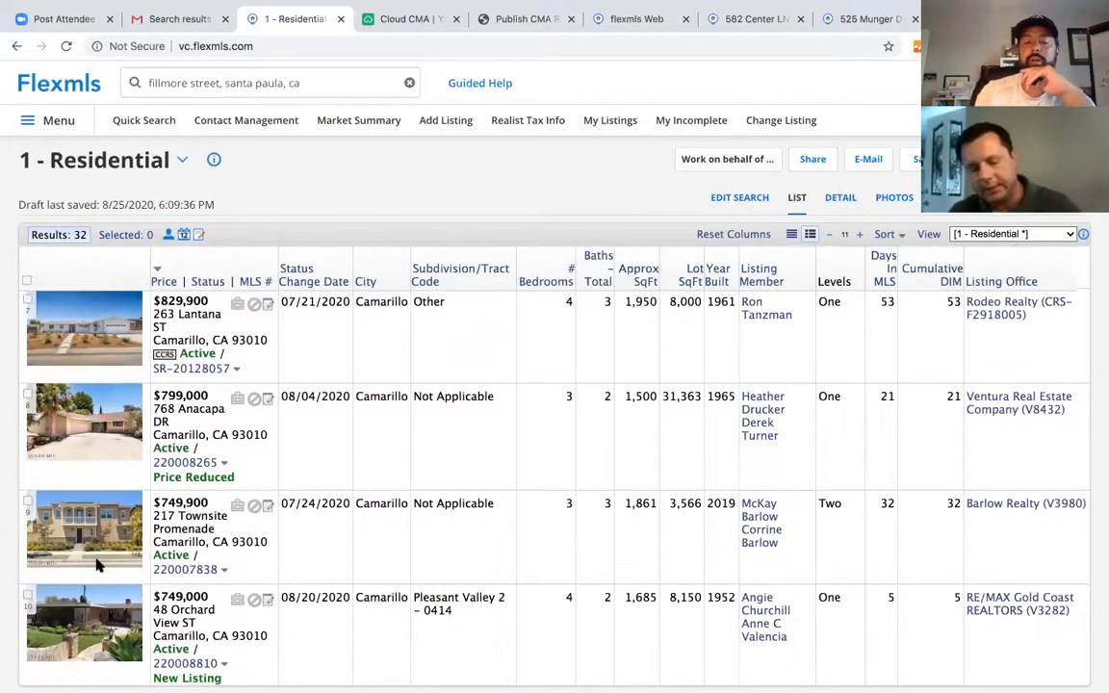
scroll(96, 566, "down", 1)
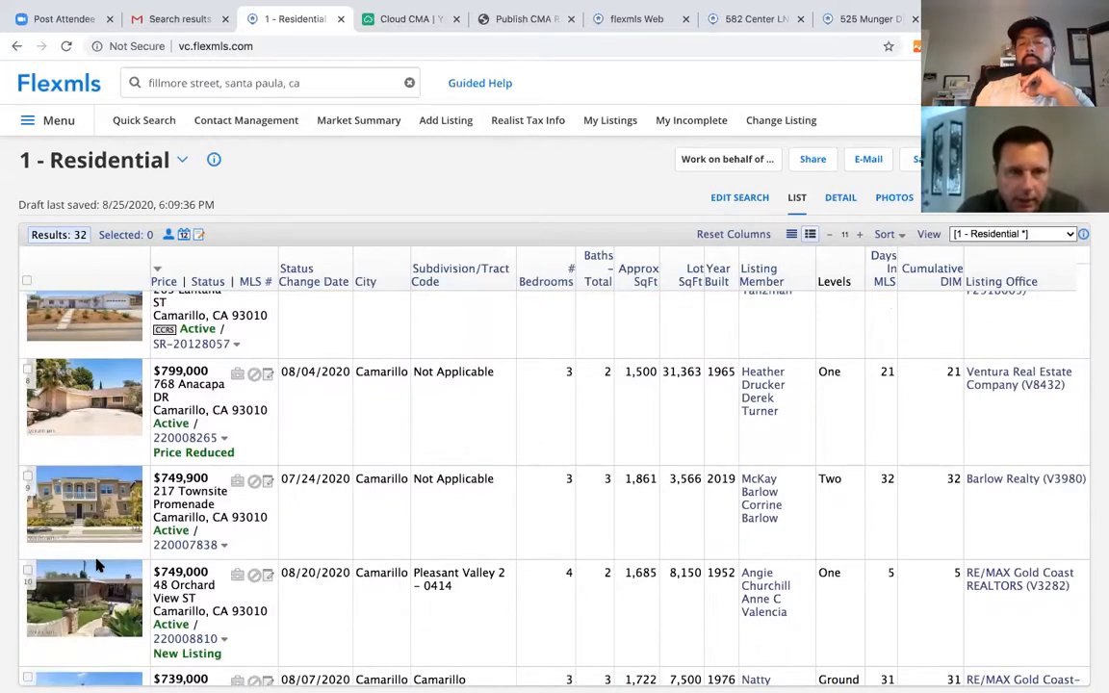
scroll(96, 566, "down", 1)
scroll(96, 566, "down", 1)
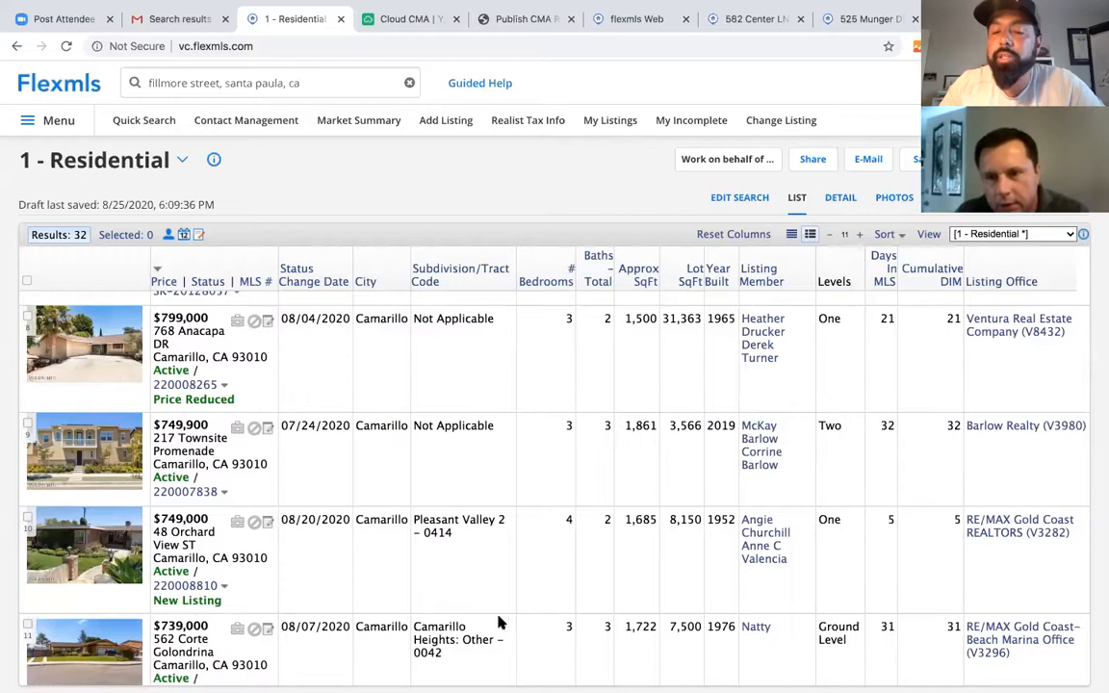
scroll(447, 601, "down", 1)
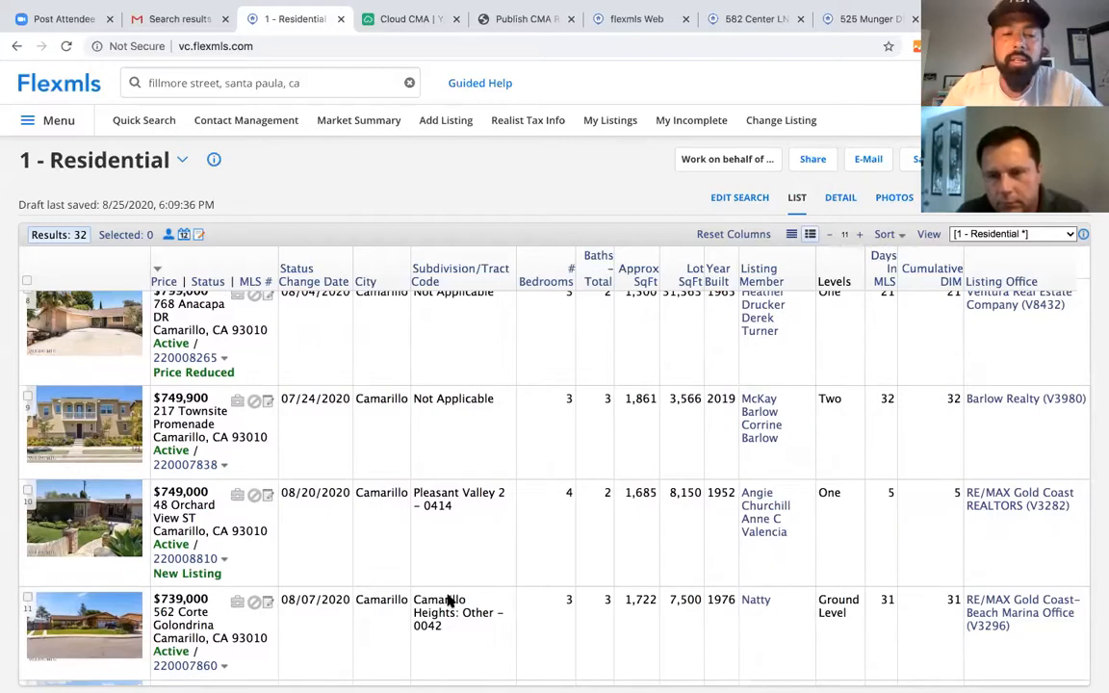
scroll(386, 568, "down", 1)
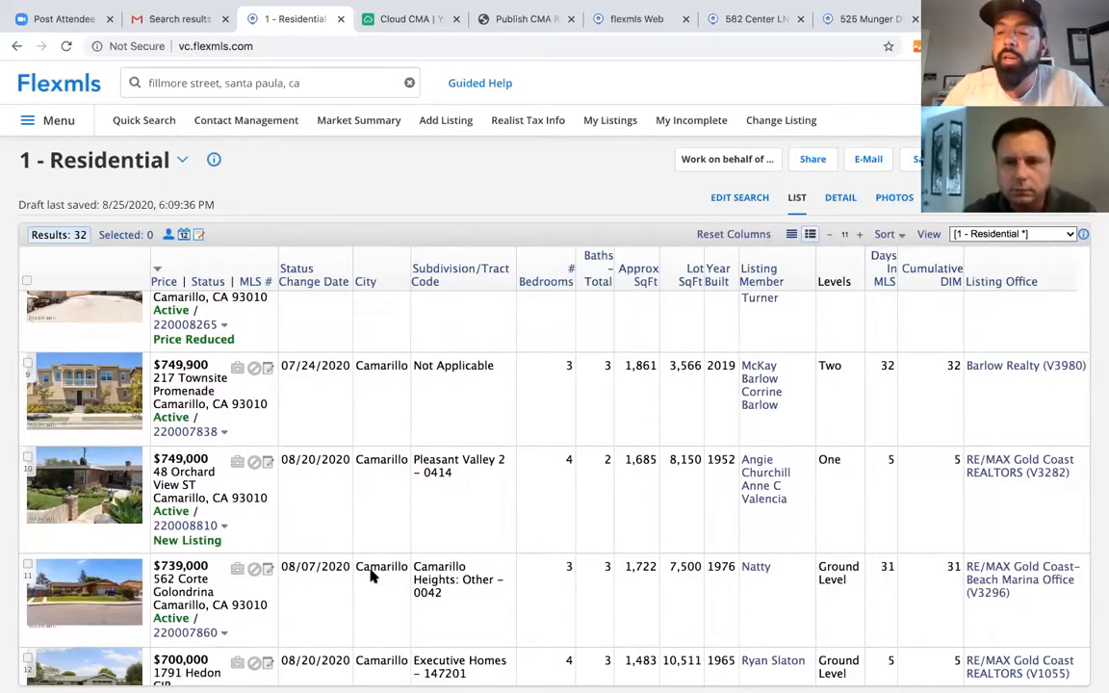
scroll(371, 575, "down", 1)
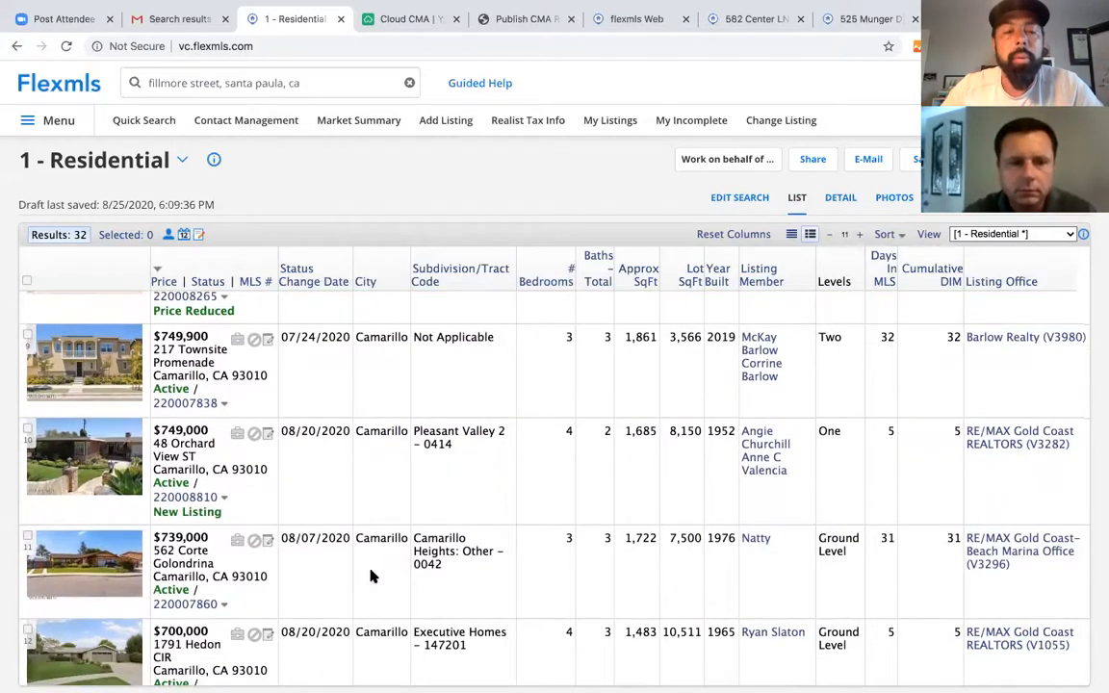
scroll(371, 575, "up", 5)
scroll(371, 574, "up", 1)
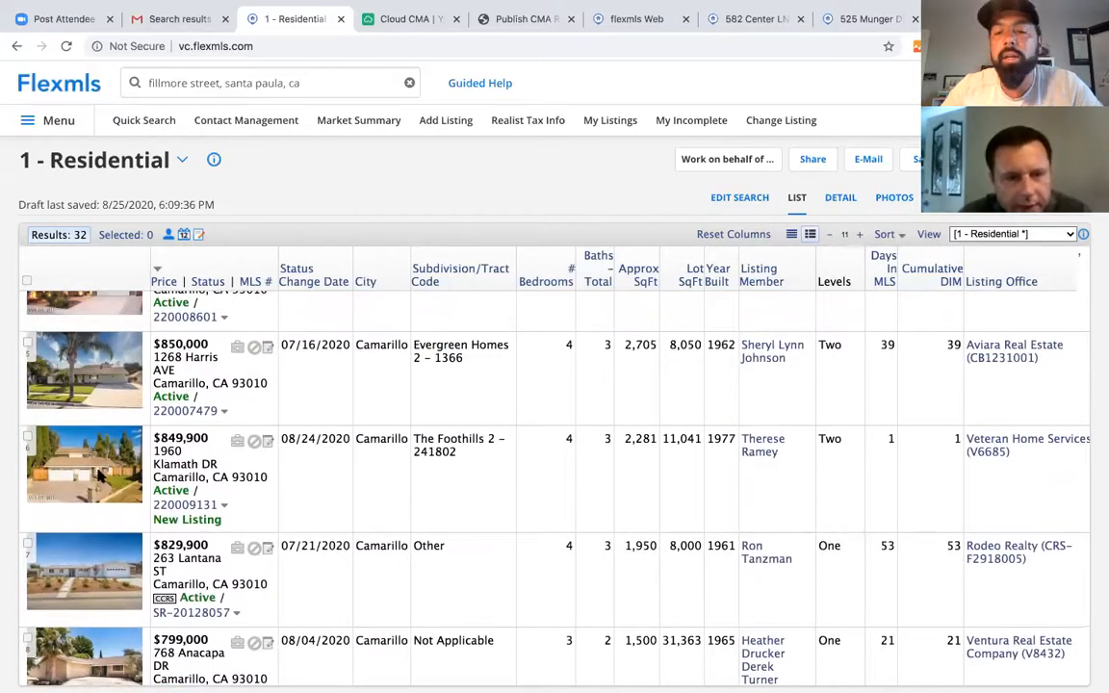
left_click(85, 421)
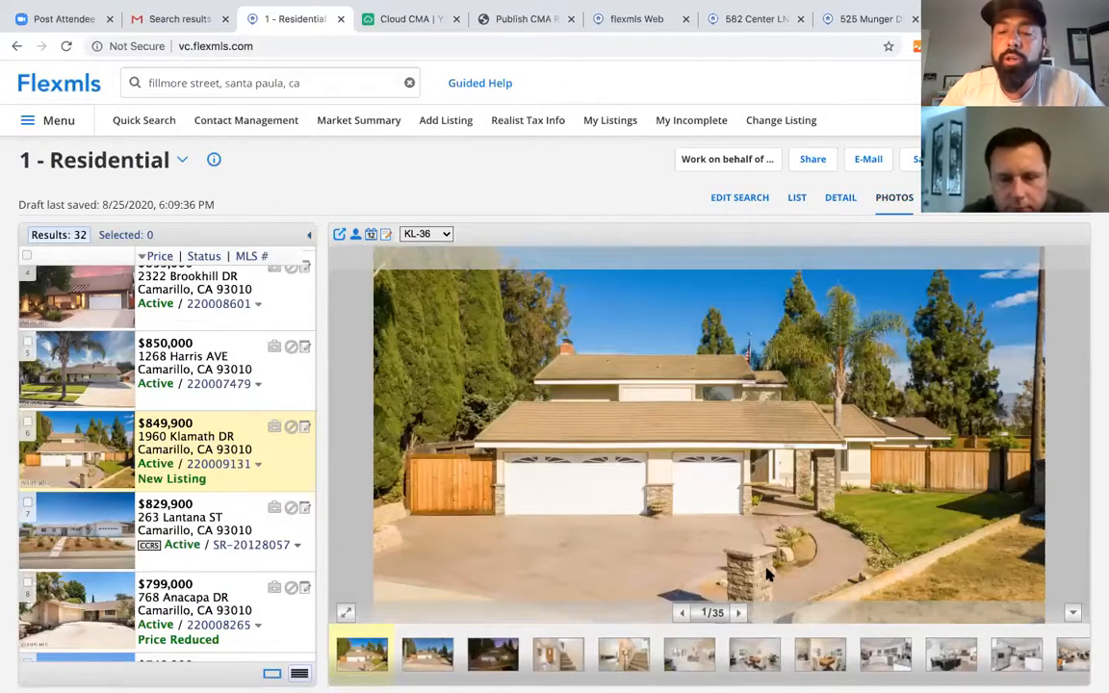
left_click(738, 614)
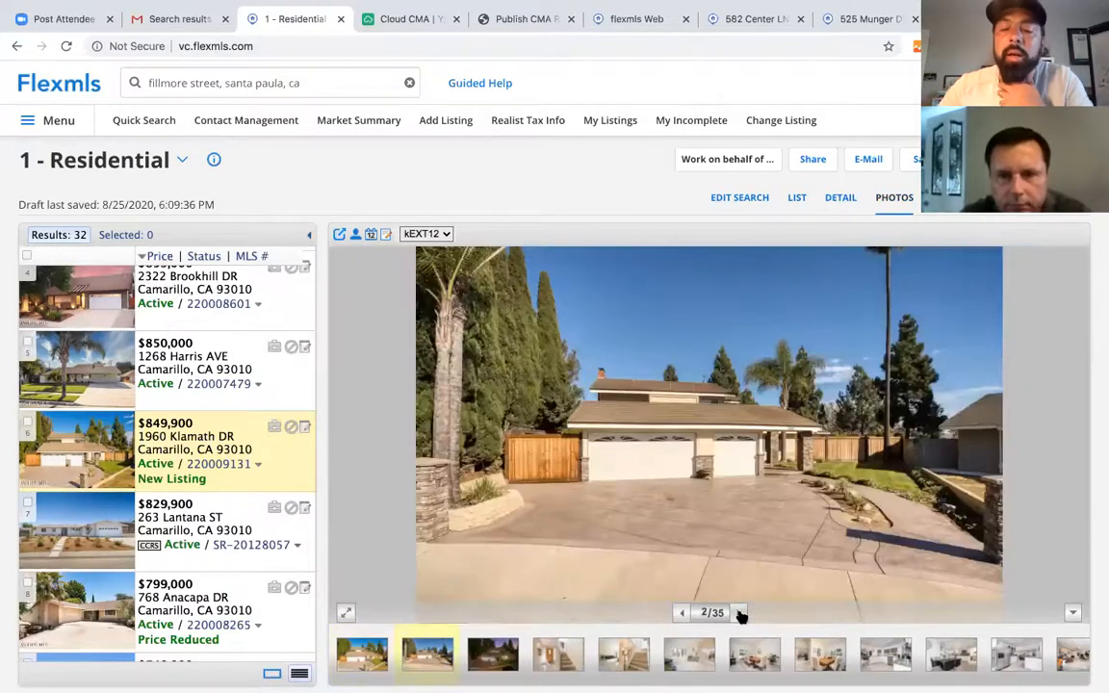
left_click(739, 613)
left_click(738, 613)
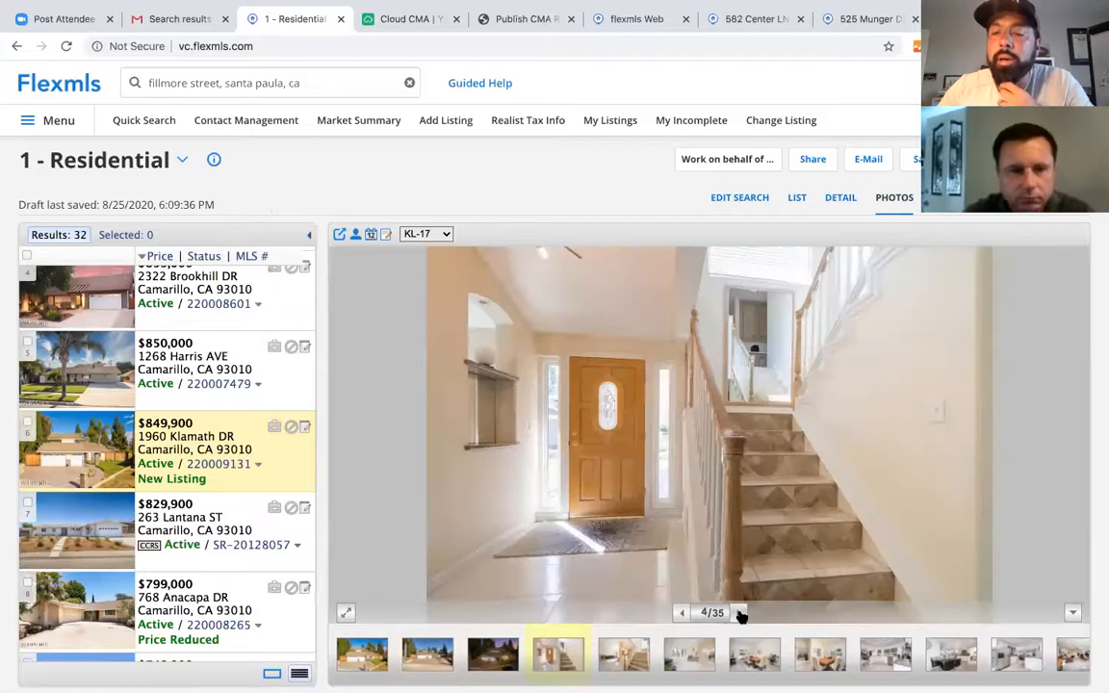
left_click(740, 614)
left_click(740, 613)
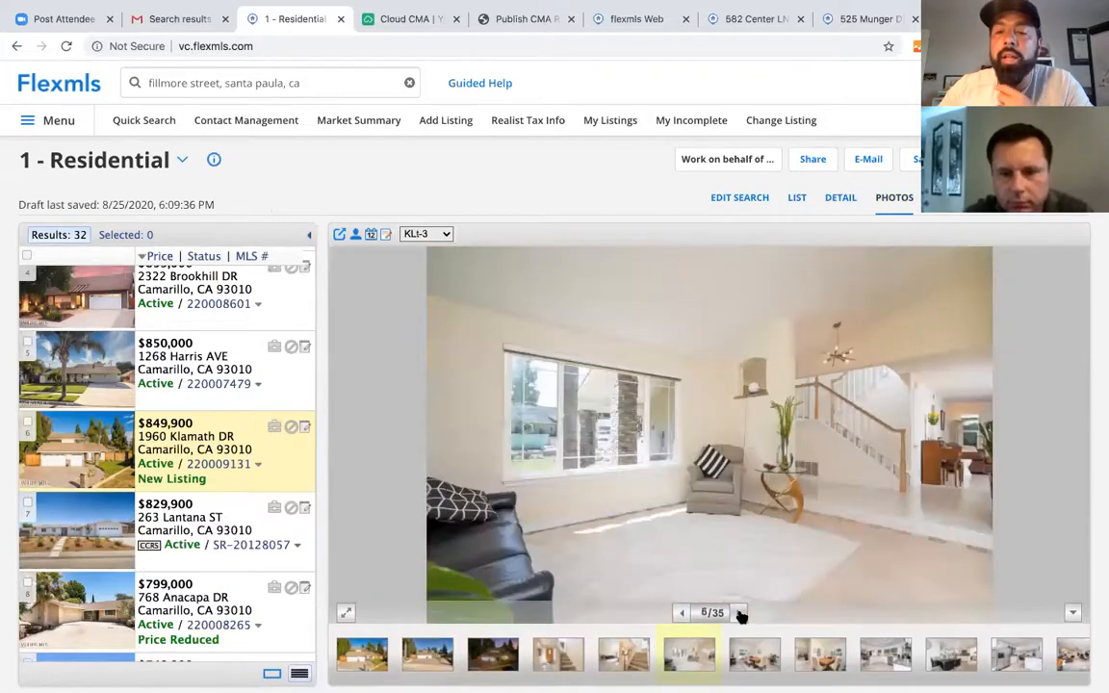
left_click(739, 613)
left_click(740, 613)
left_click(739, 614)
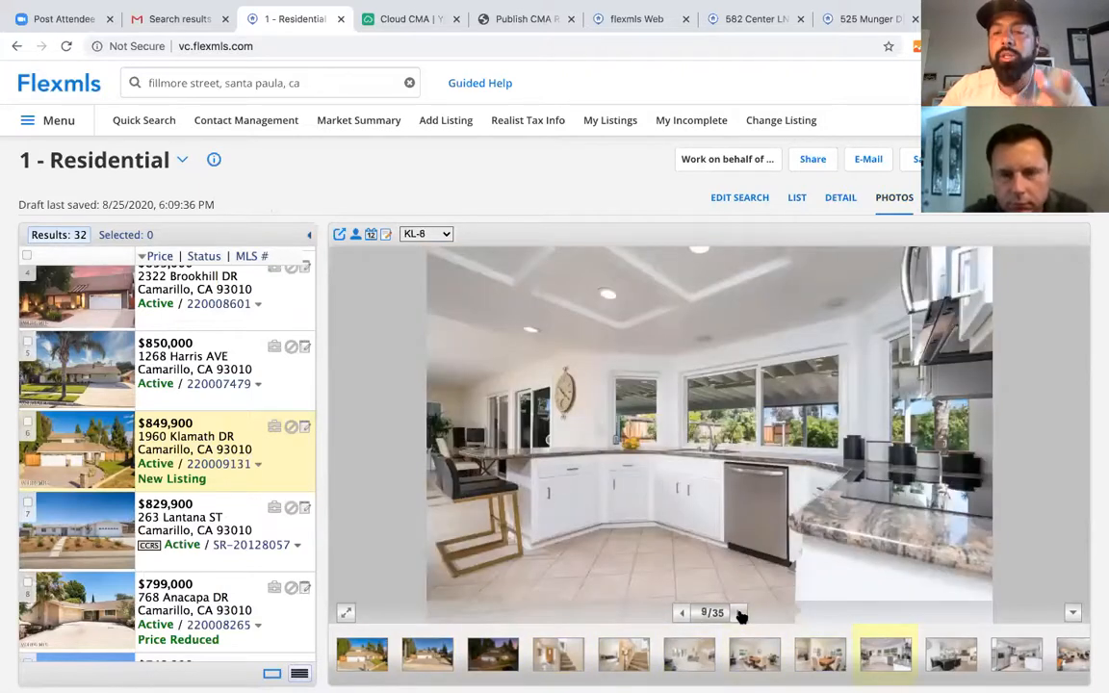
left_click(740, 614)
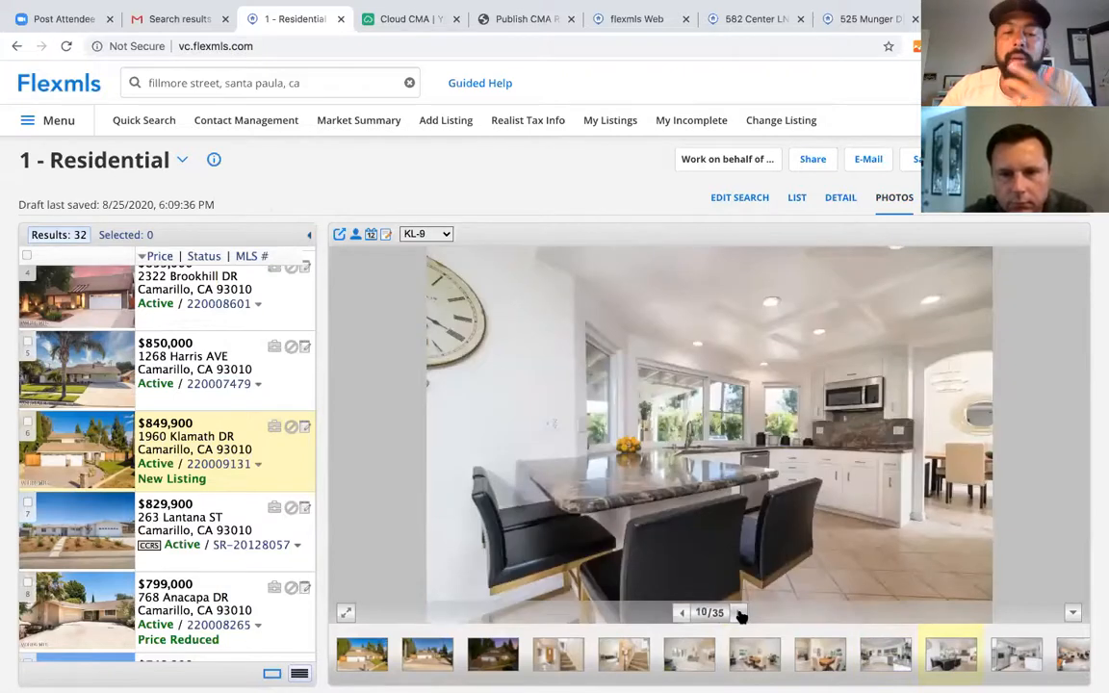
left_click(740, 614)
left_click(740, 613)
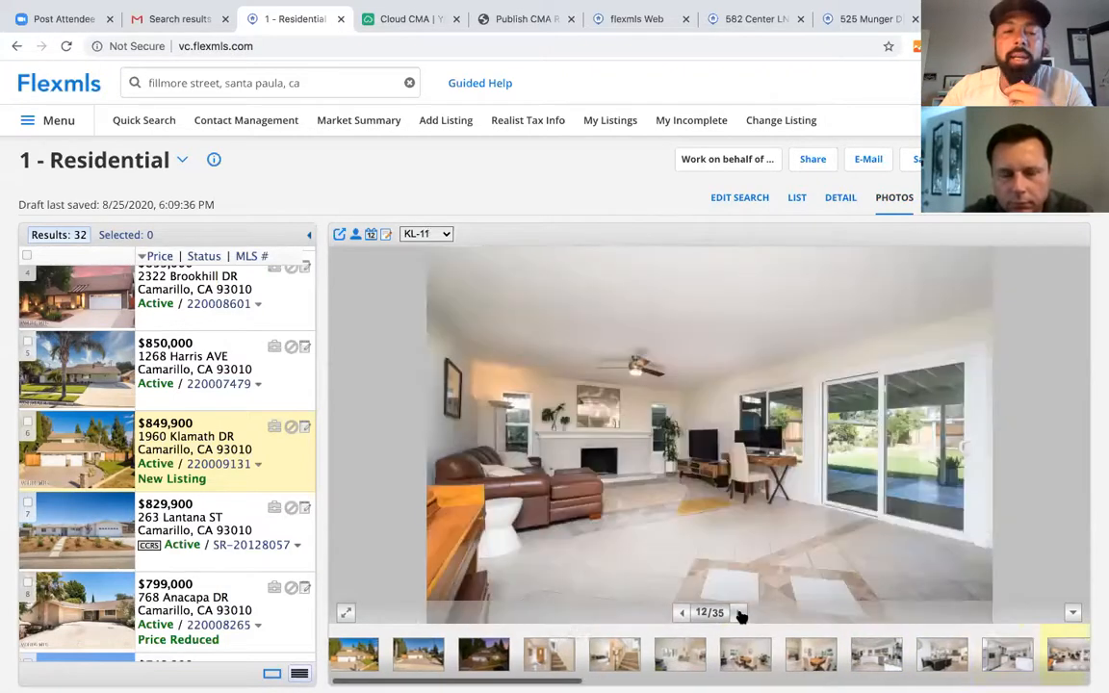
left_click(739, 613)
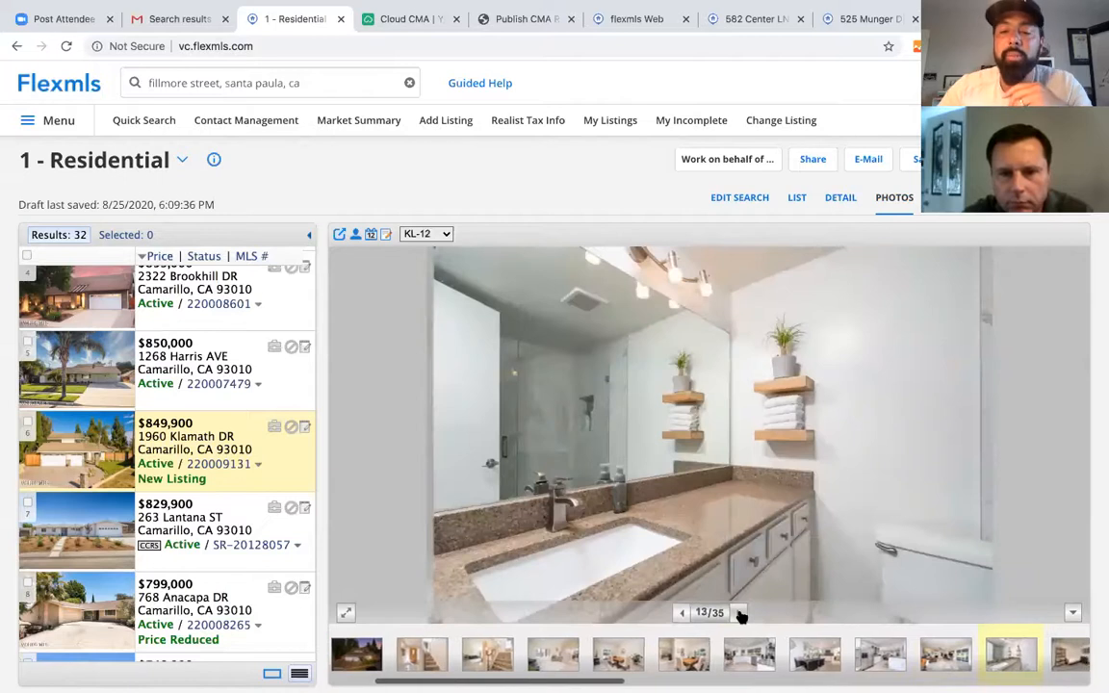
left_click(739, 614)
left_click(740, 613)
left_click(739, 614)
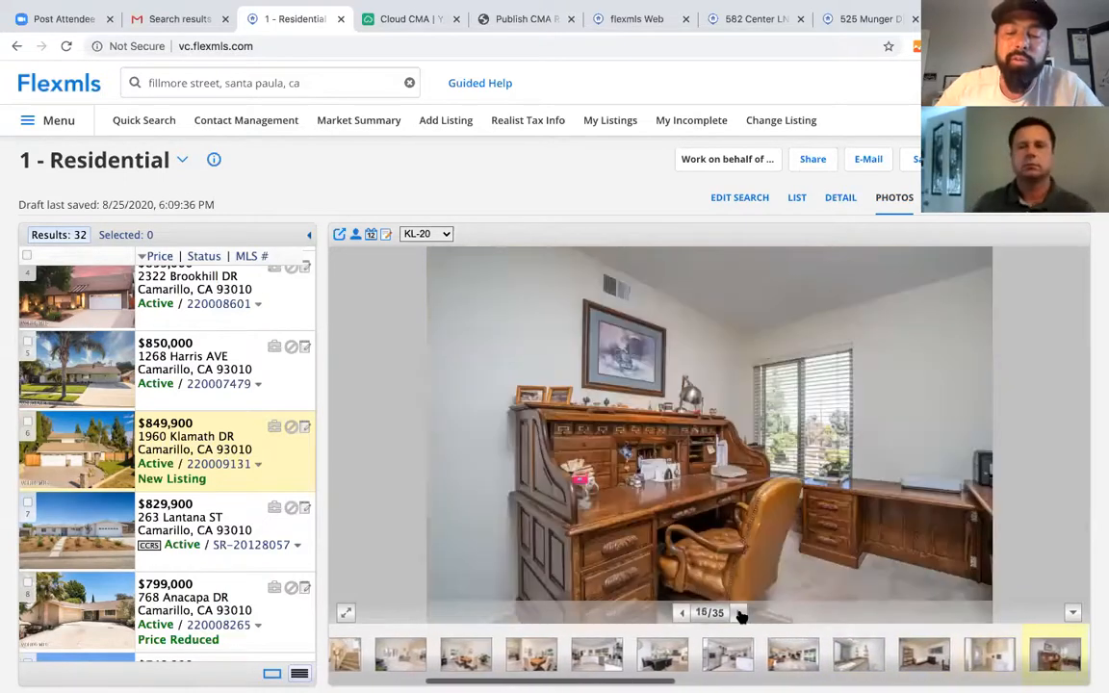
left_click(739, 613)
left_click(740, 613)
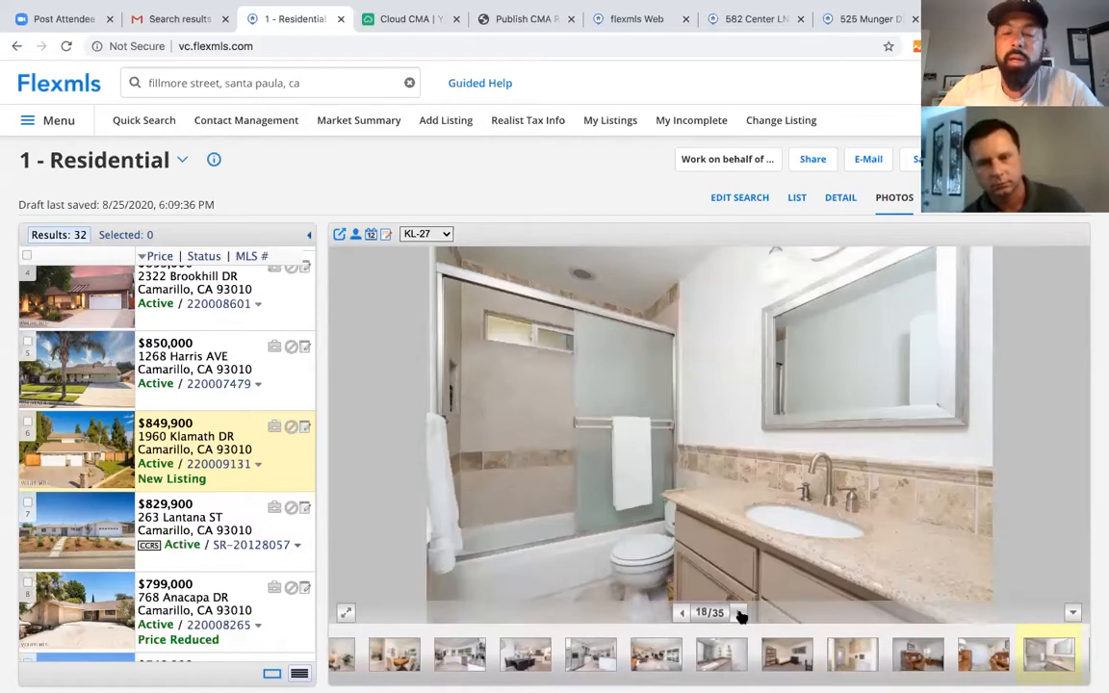
left_click(740, 614)
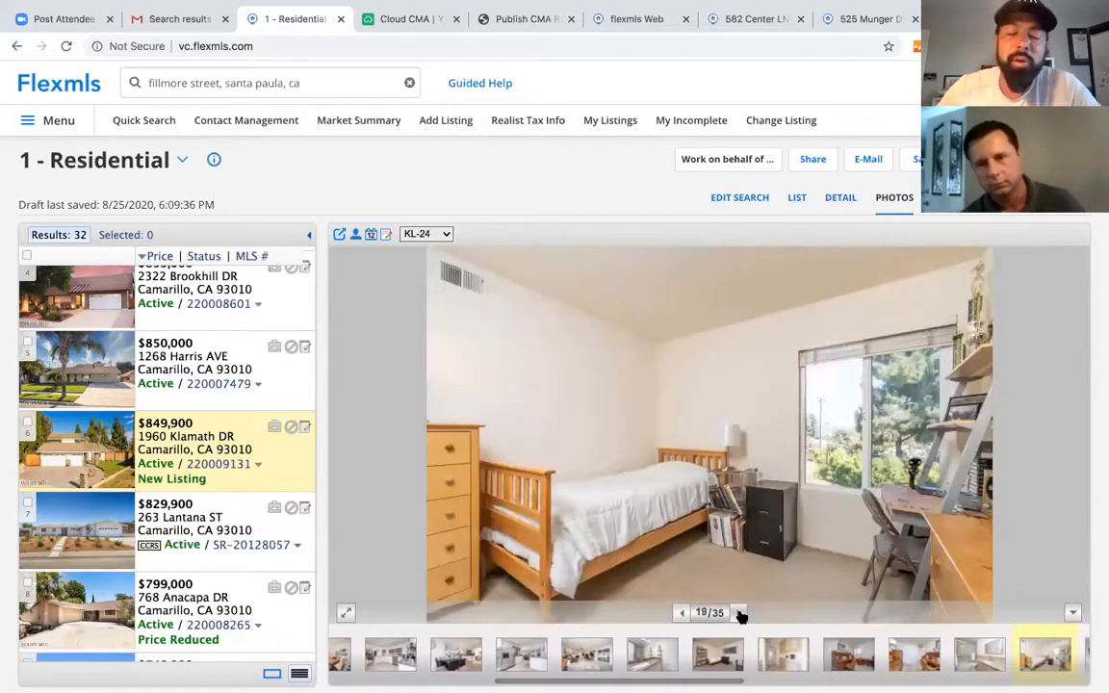
left_click(740, 613)
left_click(739, 614)
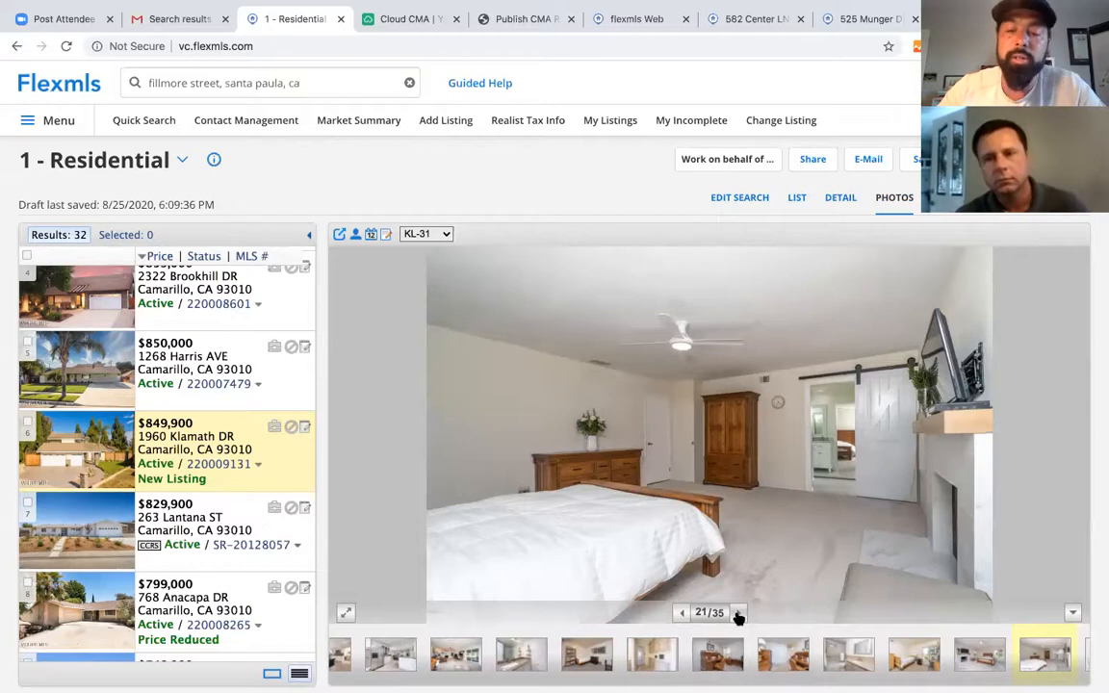
- Continue through the upstairs landing, backyard, patio and rear view to the final aerial photo
left_click(738, 613)
left_click(738, 614)
left_click(738, 613)
left_click(738, 613)
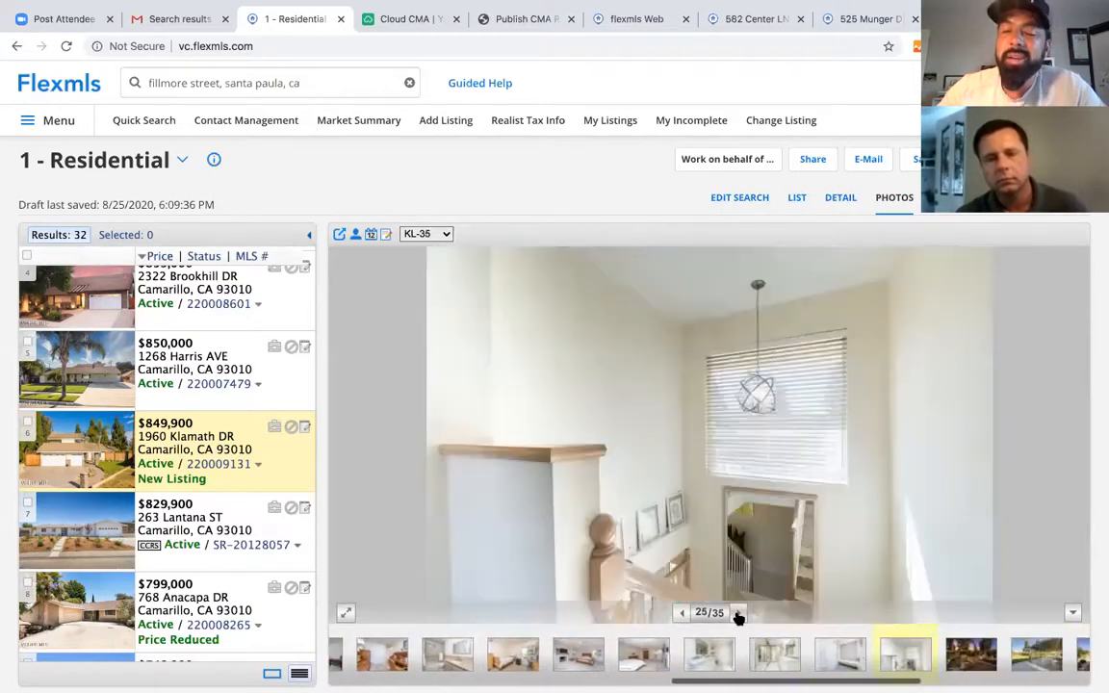
left_click(738, 613)
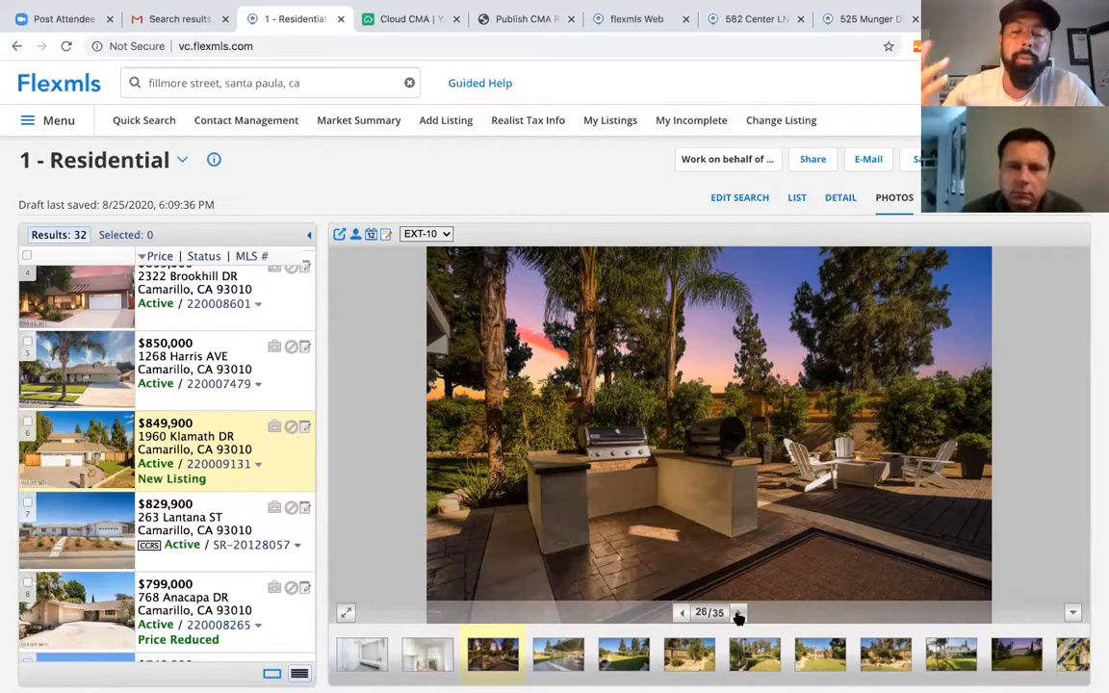
left_click(738, 614)
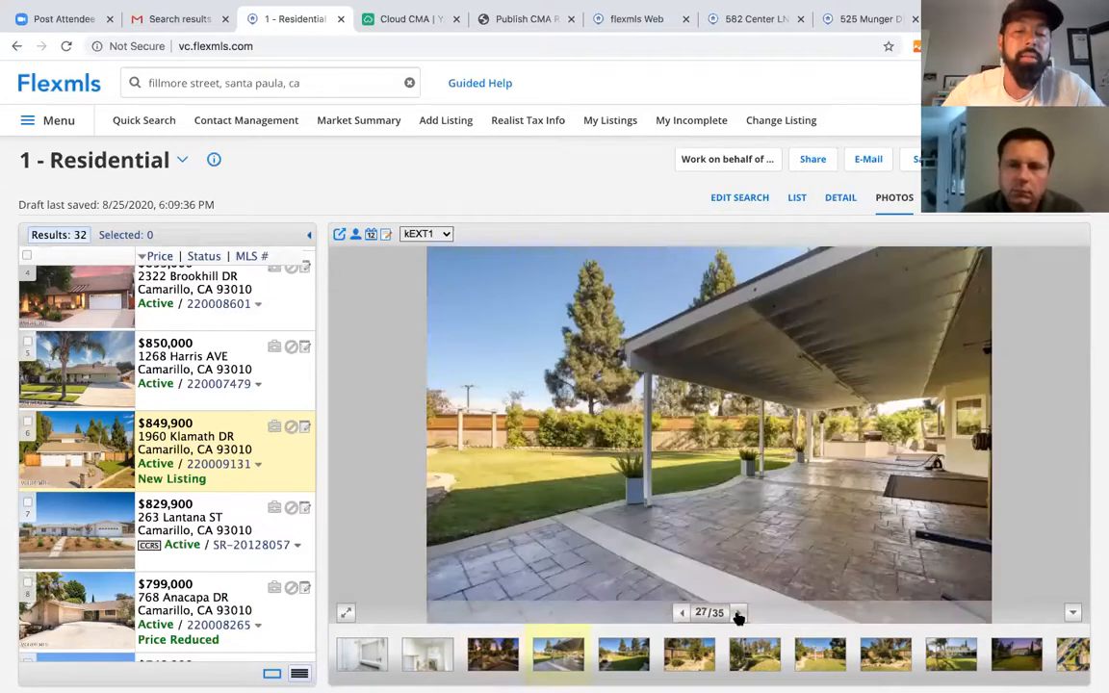
left_click(738, 614)
left_click(739, 613)
left_click(739, 614)
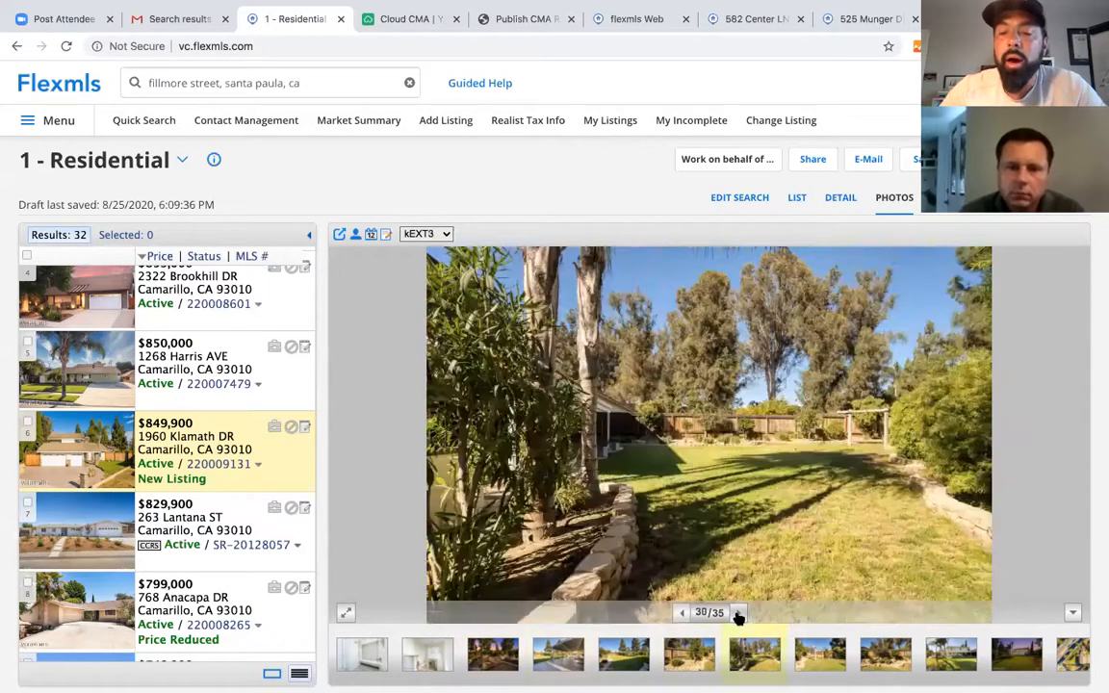
left_click(738, 614)
left_click(739, 613)
left_click(739, 613)
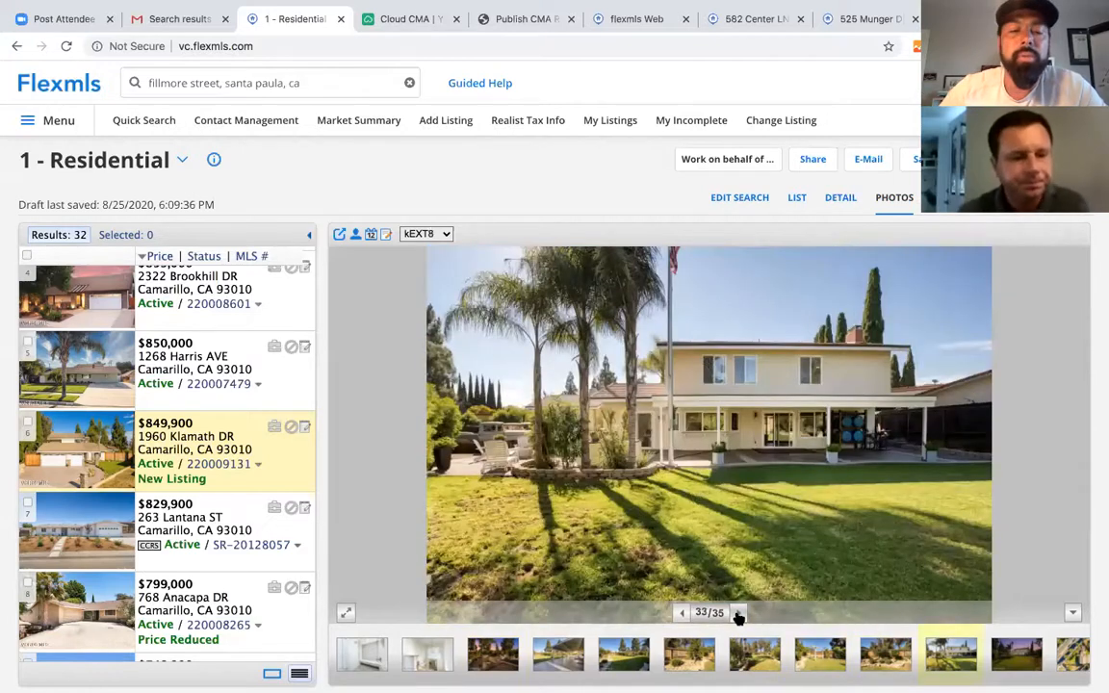
left_click(739, 613)
left_click(738, 613)
left_click(739, 613)
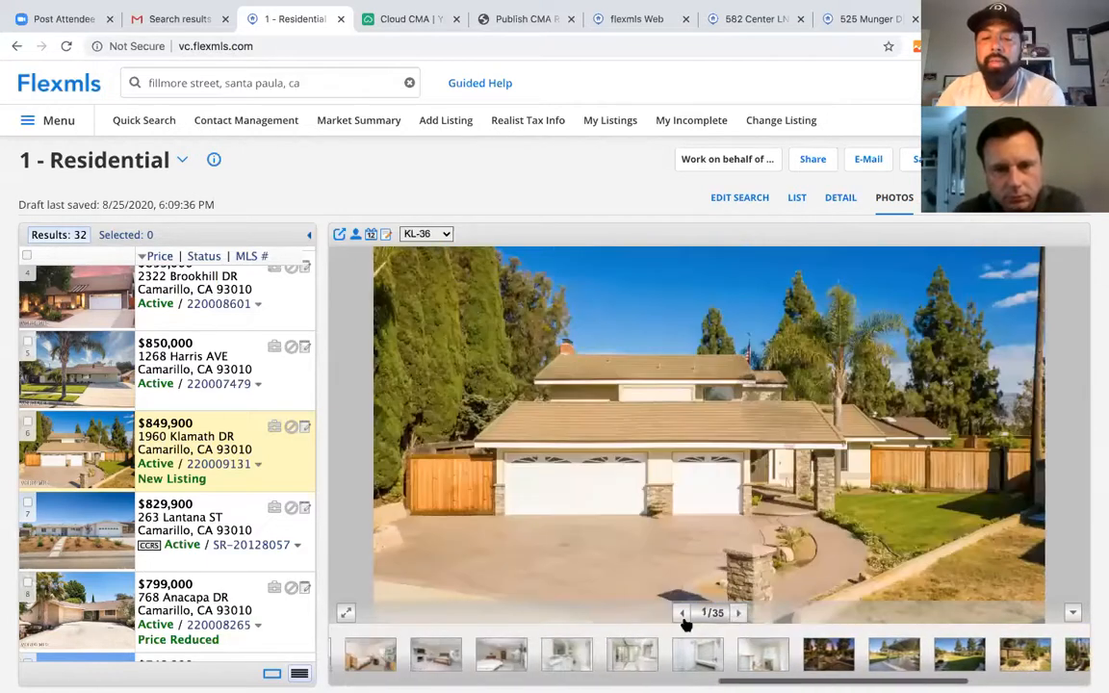
- Step back to the aerial photo, then wrap around and page from the front to the kitchen
left_click(683, 614)
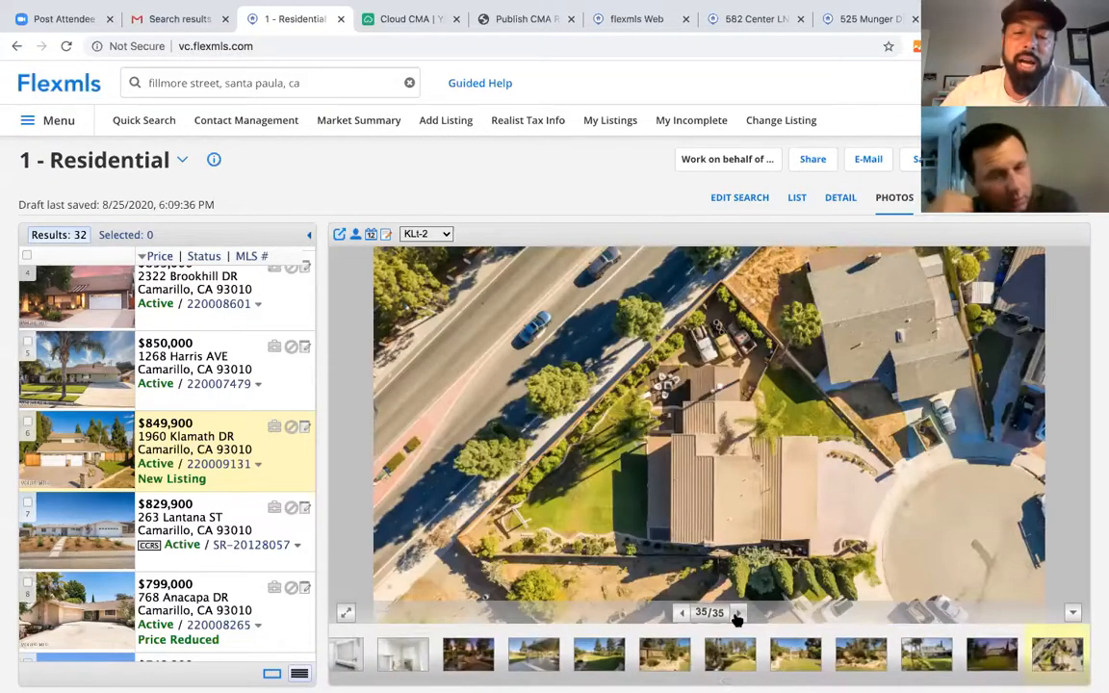
left_click(738, 613)
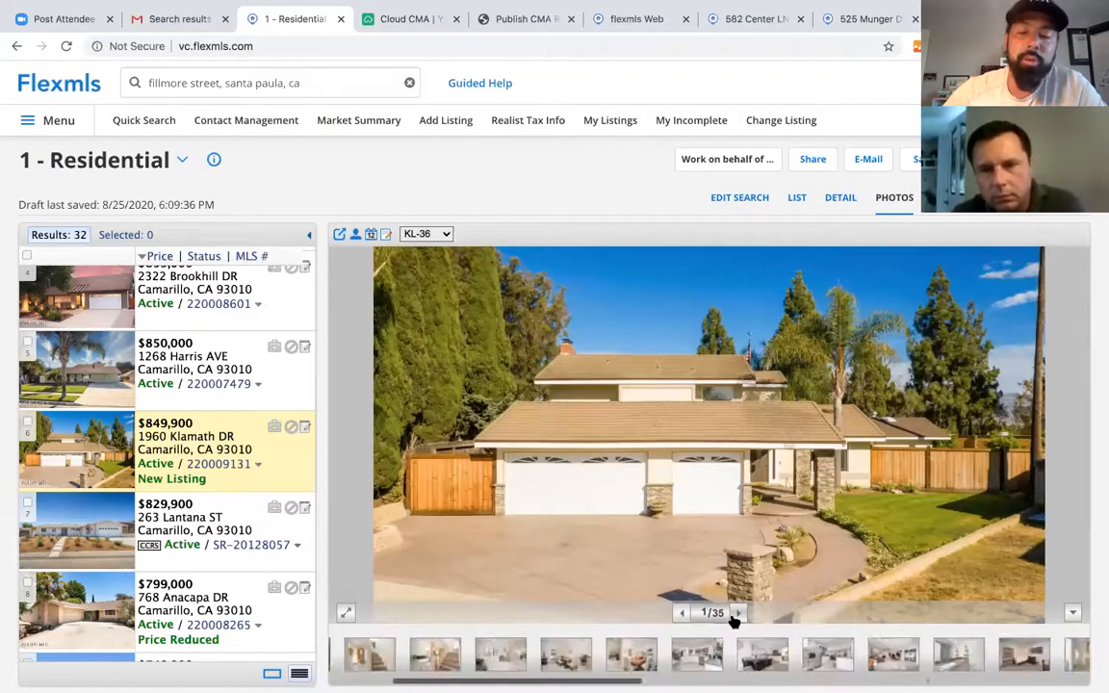
left_click(738, 614)
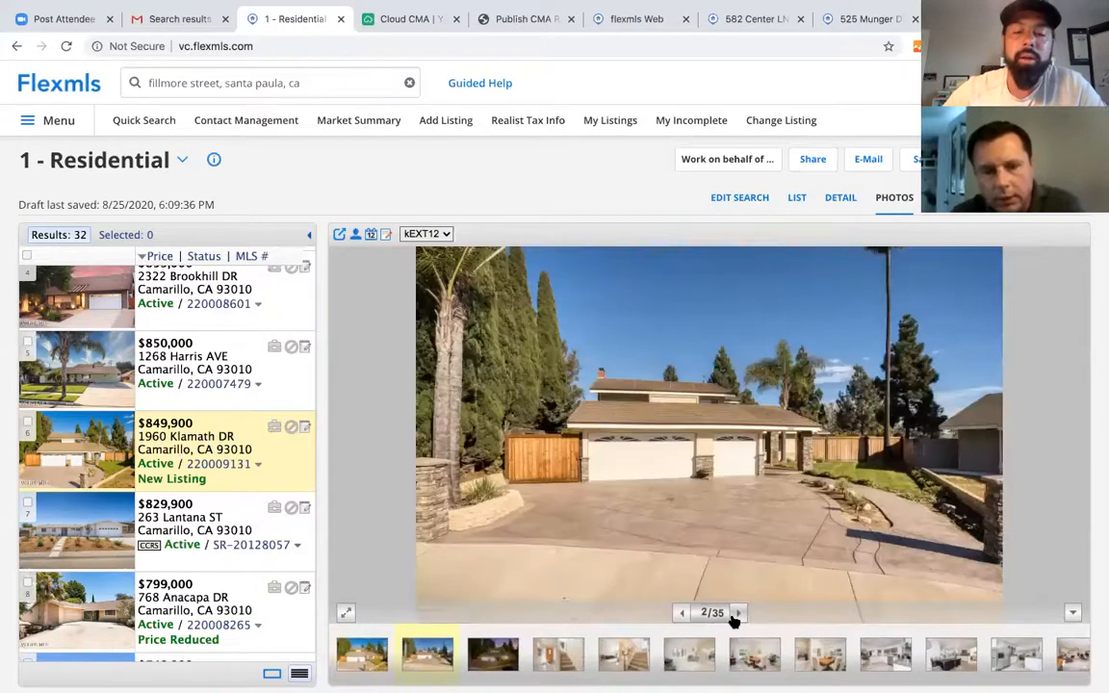
left_click(737, 614)
left_click(738, 614)
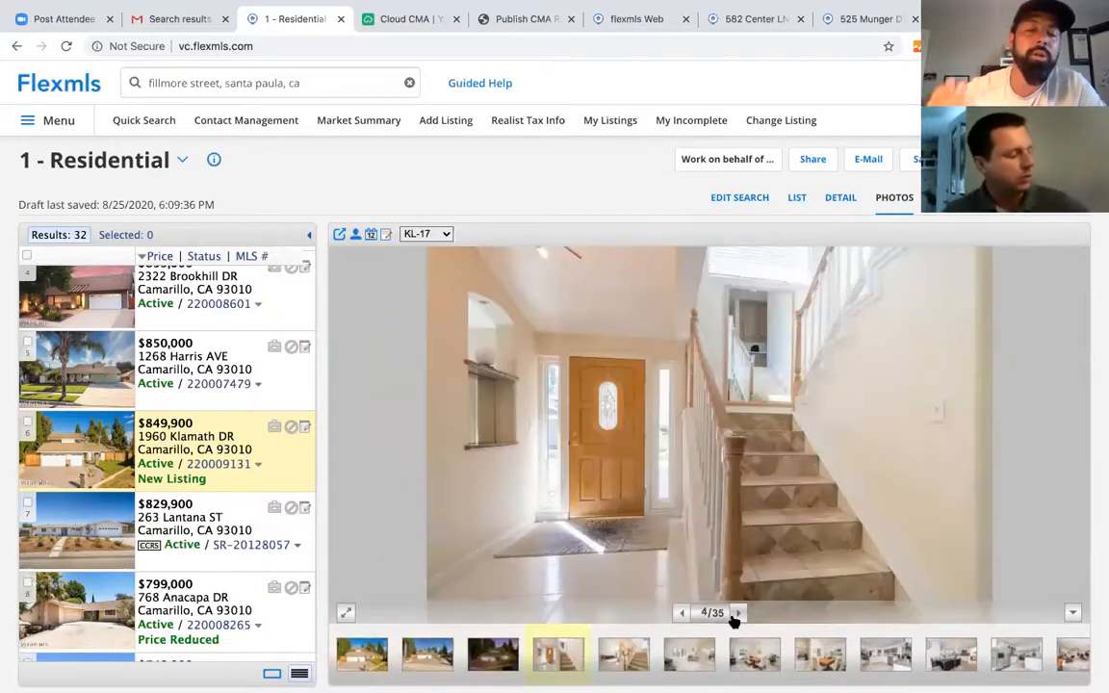
left_click(738, 614)
left_click(738, 614)
left_click(738, 613)
left_click(737, 614)
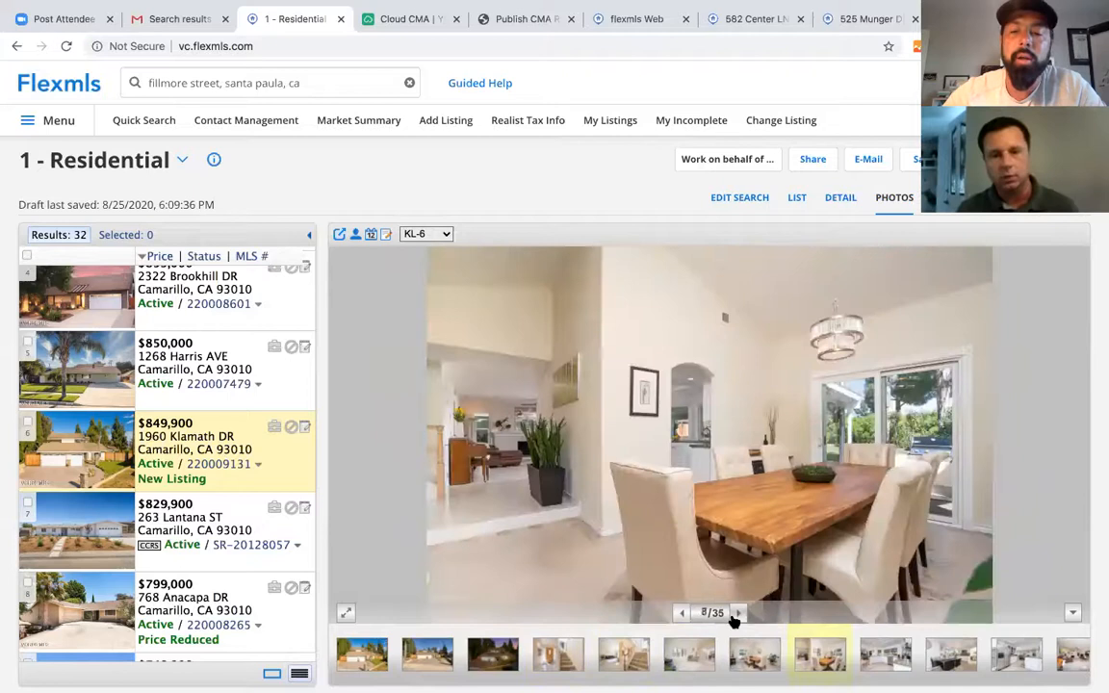
left_click(738, 614)
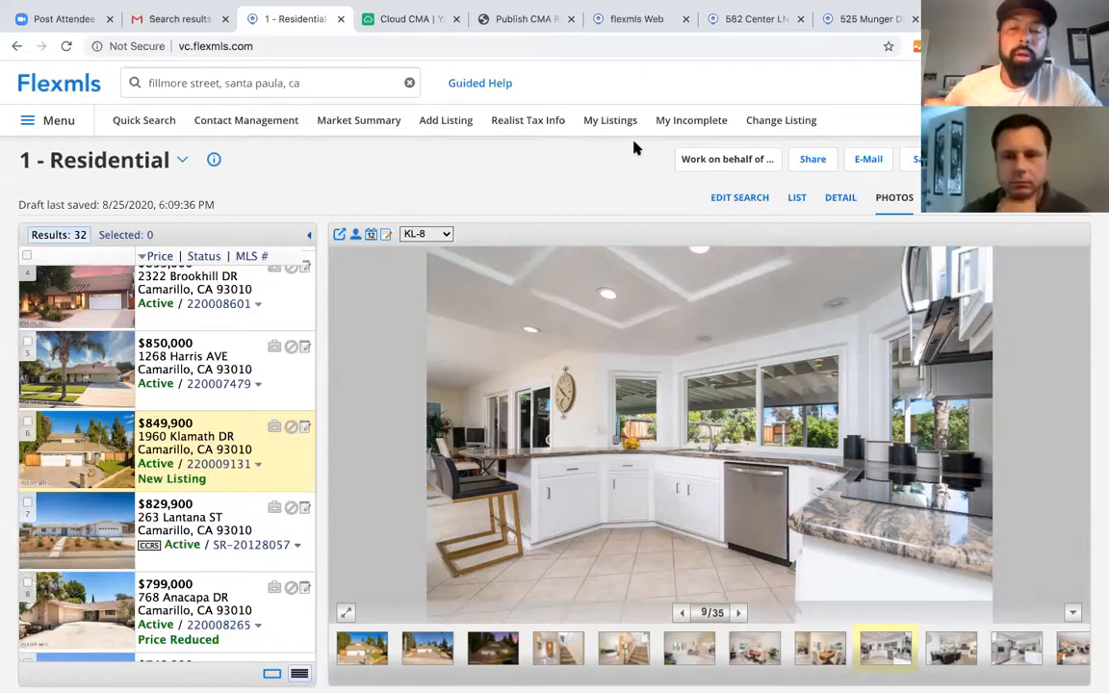
- Leave the photo gallery via Edit Search to bring back the search criteria
left_click(119, 123)
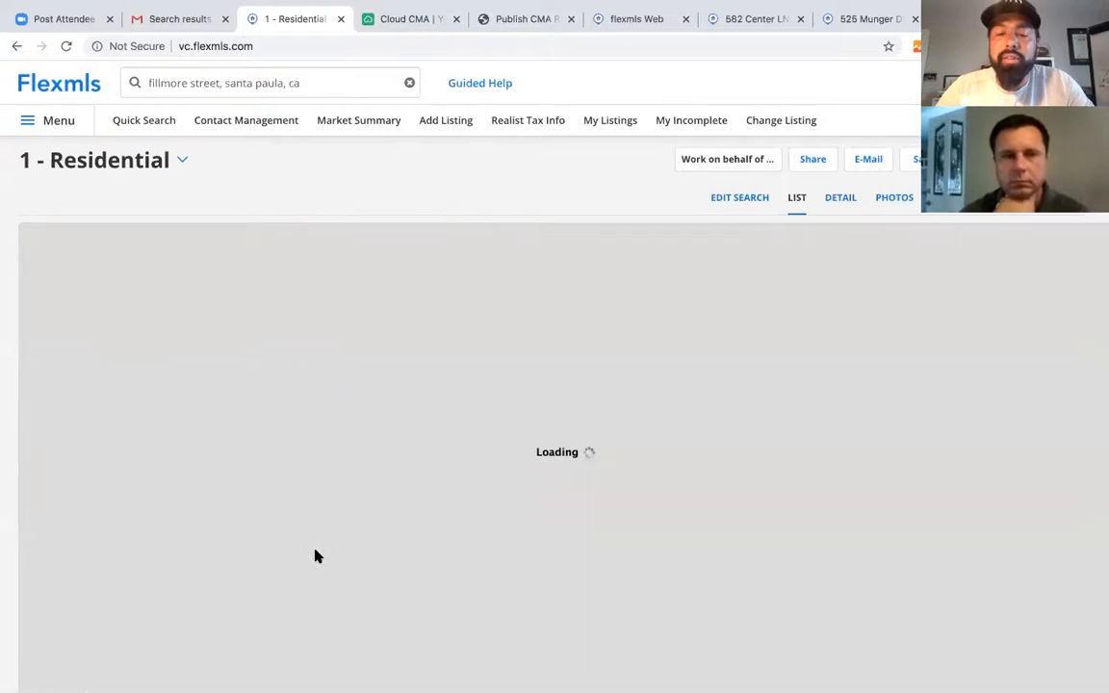